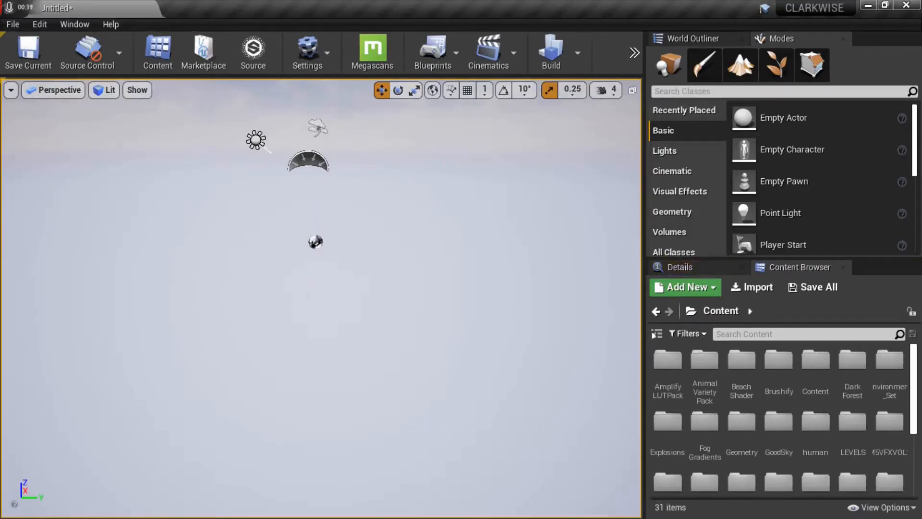
- Delete the sphere reflection capture from the level and show the list of remaining scene actors
left_click(317, 242)
left_click(712, 39)
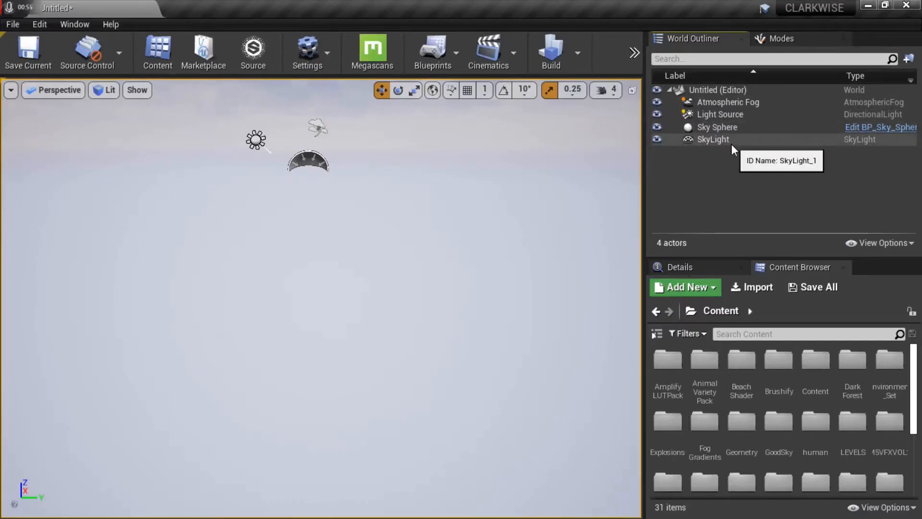
- Create a new landscape with a section size of 15×15 quads and 1×1 section per component
left_click(777, 38)
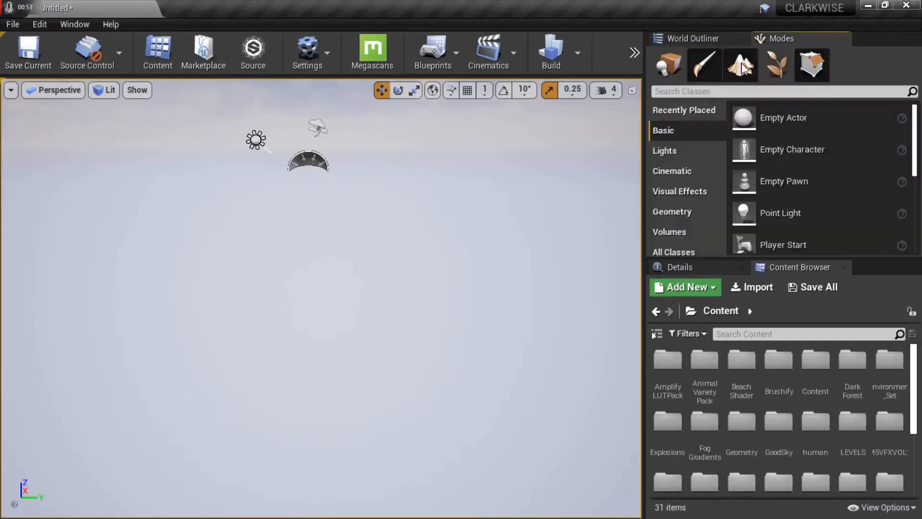
left_click(812, 65)
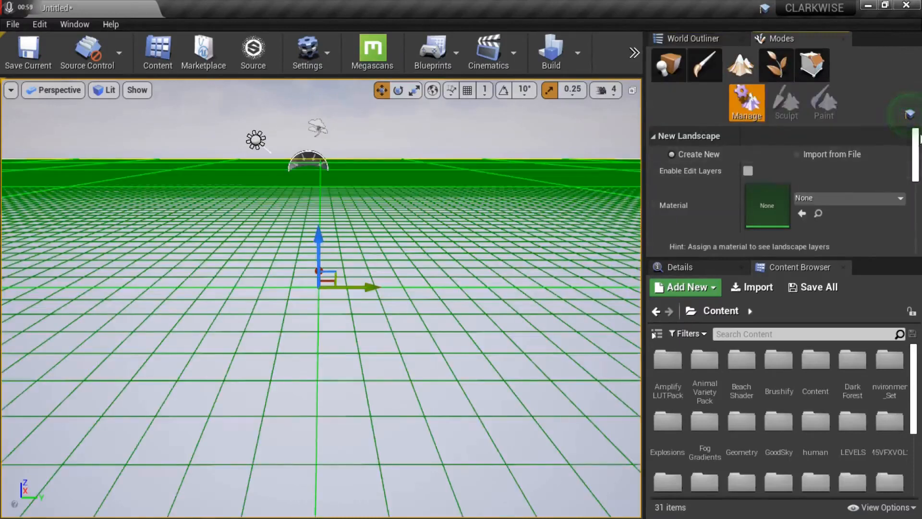
left_click_drag(915, 157, 916, 192)
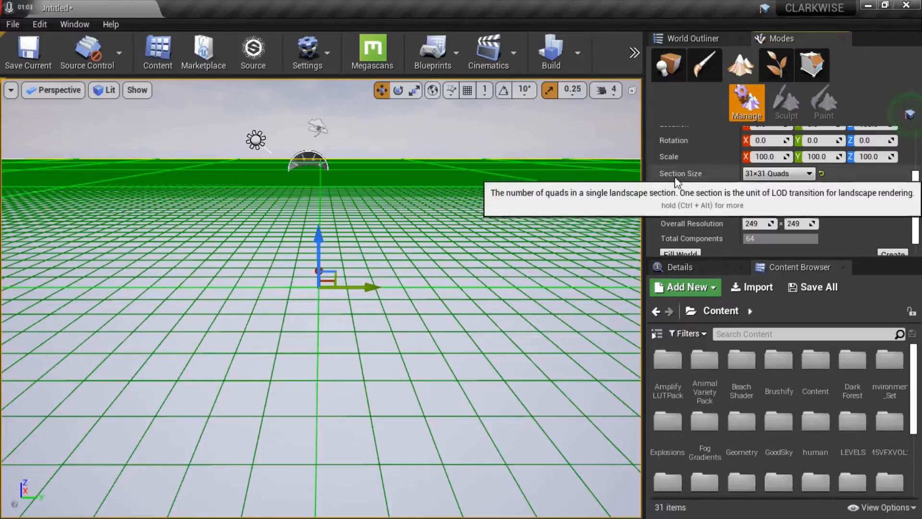
left_click(778, 174)
left_click(777, 202)
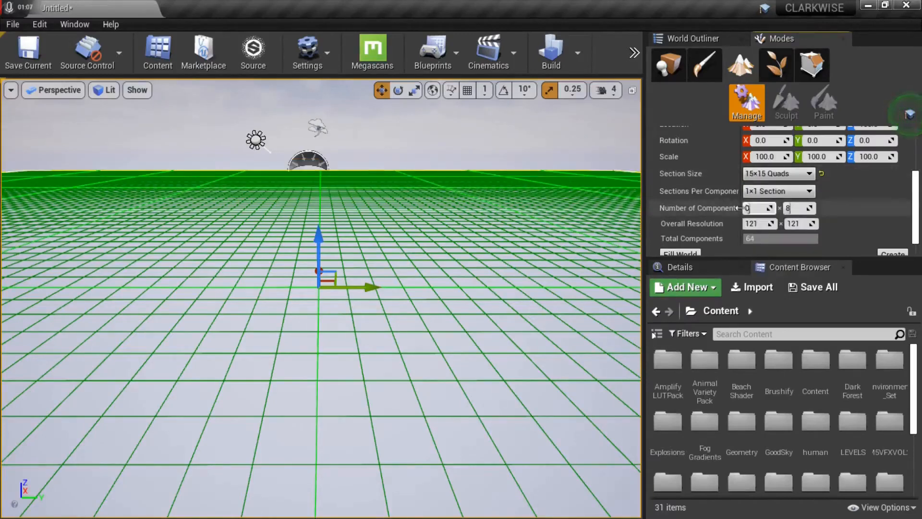
left_click(887, 252)
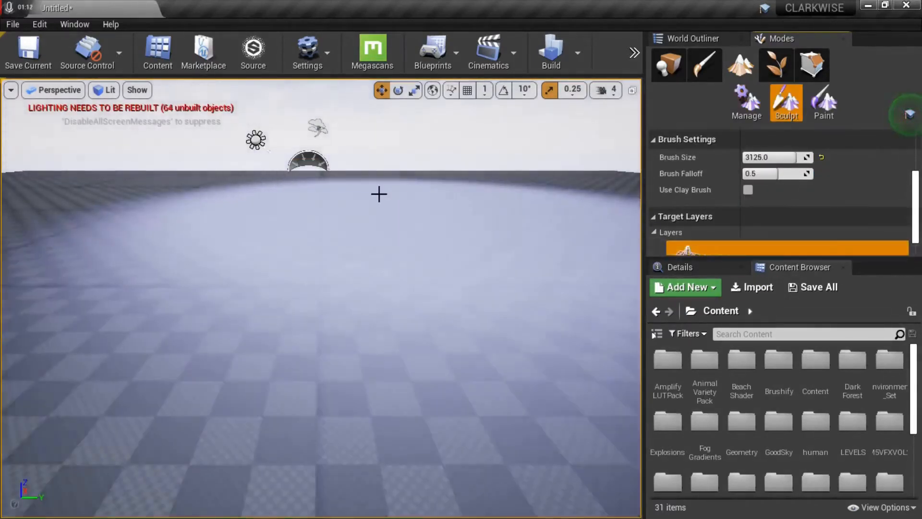
right_click_drag(379, 194, 381, 212)
key("s")
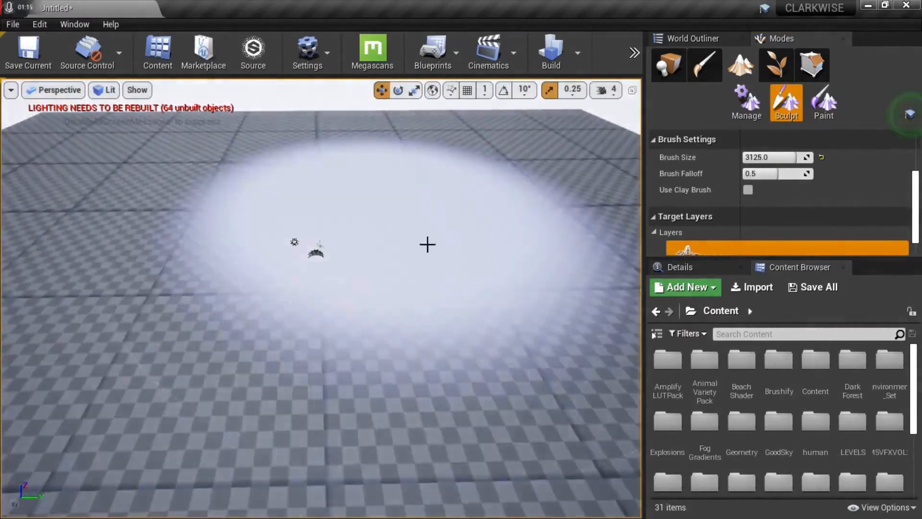
mouse_move(447, 279)
right_mouse_down()
mouse_move(444, 259)
mouse_move(481, 249)
mouse_move(500, 221)
right_mouse_up()
key("w")
mouse_move(500, 221)
left_mouse_down("alt")
mouse_move(487, 192)
mouse_move(428, 261)
mouse_move(440, 245)
left_mouse_up("alt")
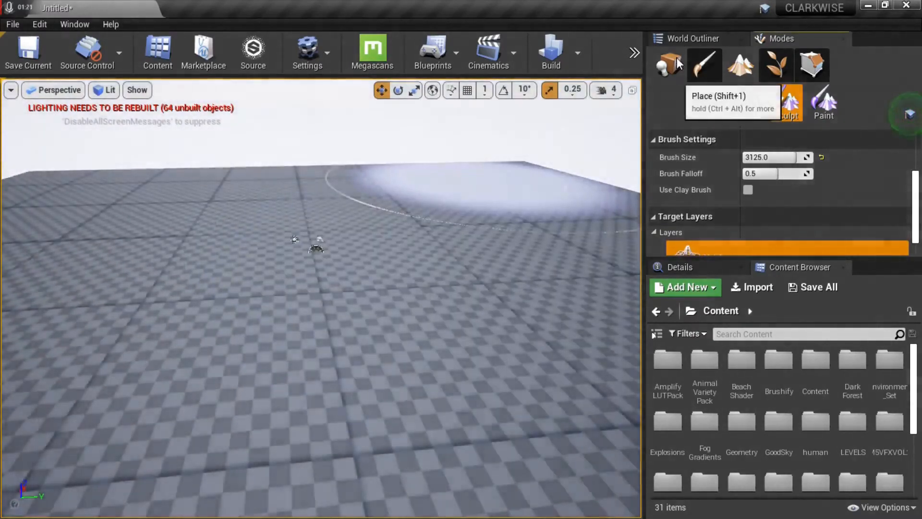
- Leave landscape editing and set the mobility of the Light Source directional light to Movable
left_click(676, 59)
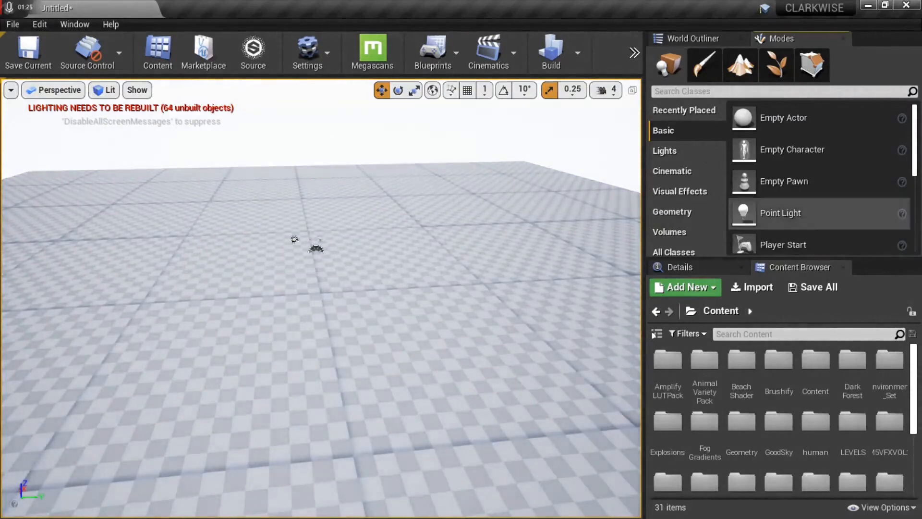
left_click(680, 38)
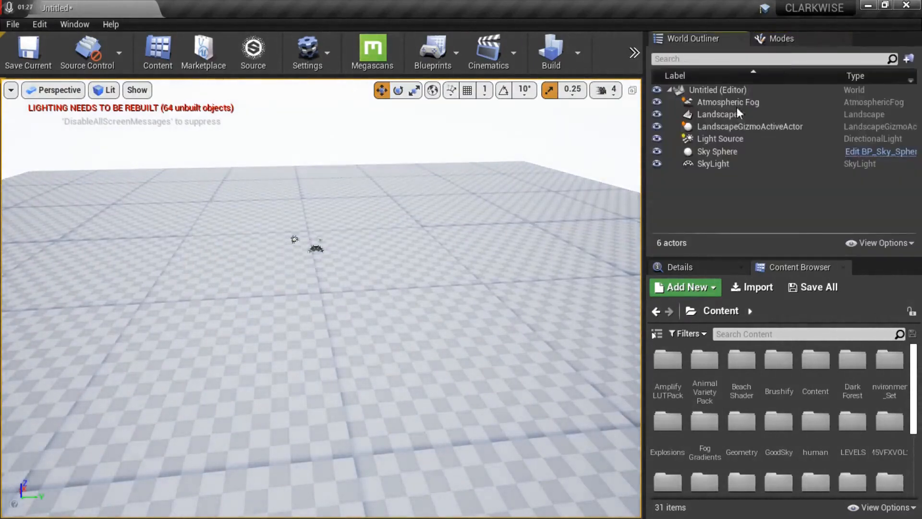
left_click(723, 143)
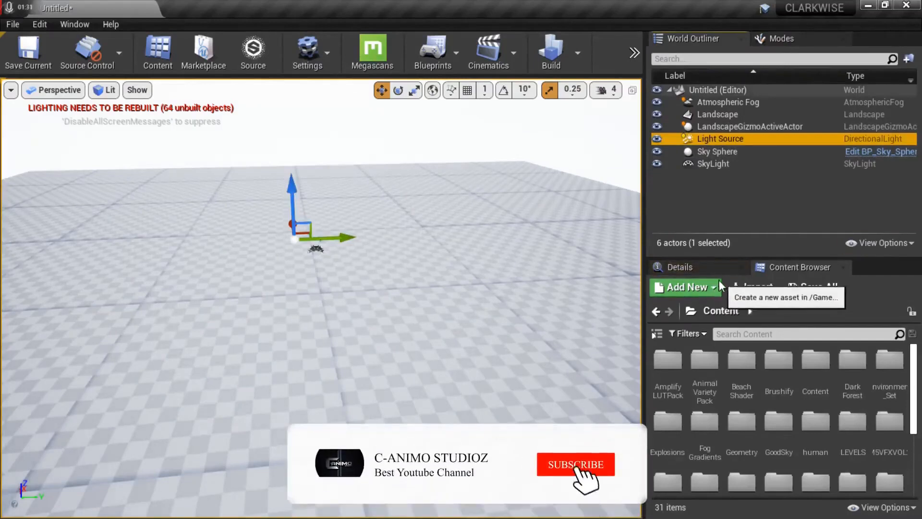
left_click_drag(722, 270, 788, 270)
left_click(711, 268)
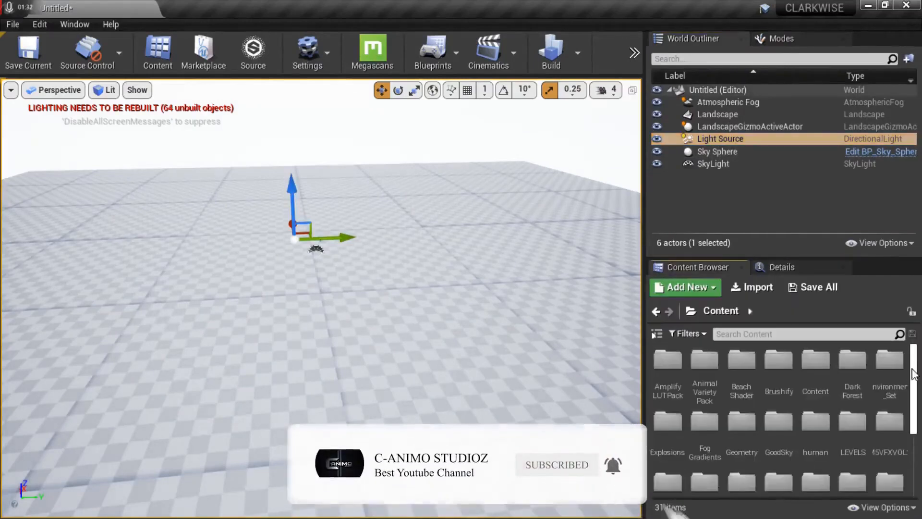
left_click(779, 267)
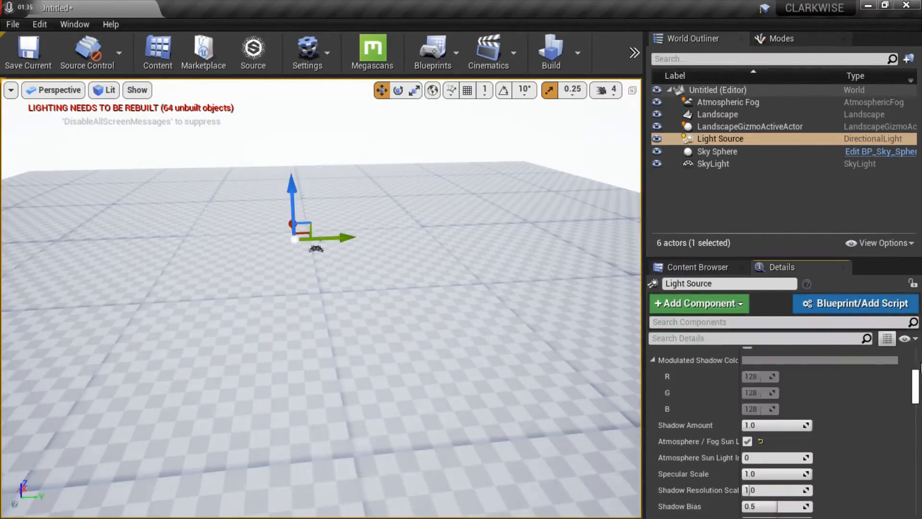
left_click_drag(916, 383, 918, 349)
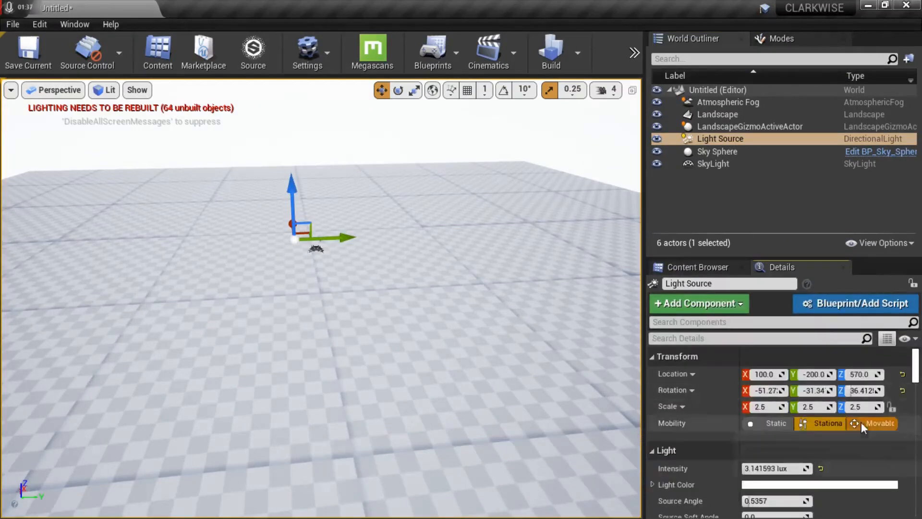
left_click(877, 426)
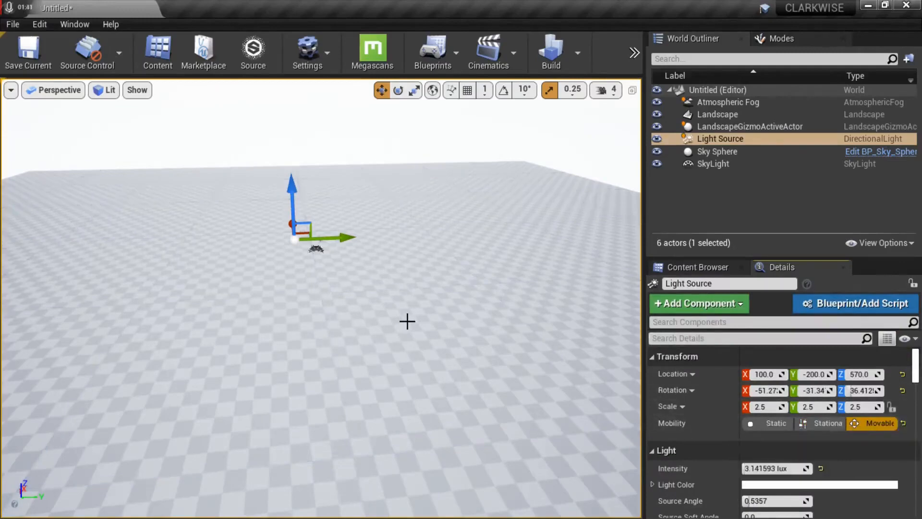
- Return to landscape sculpting, reduce the brush size and undo the test stroke on the terrain
mouse_move(377, 327)
left_mouse_down("alt")
mouse_move(365, 305)
mouse_move(366, 316)
left_mouse_up("alt")
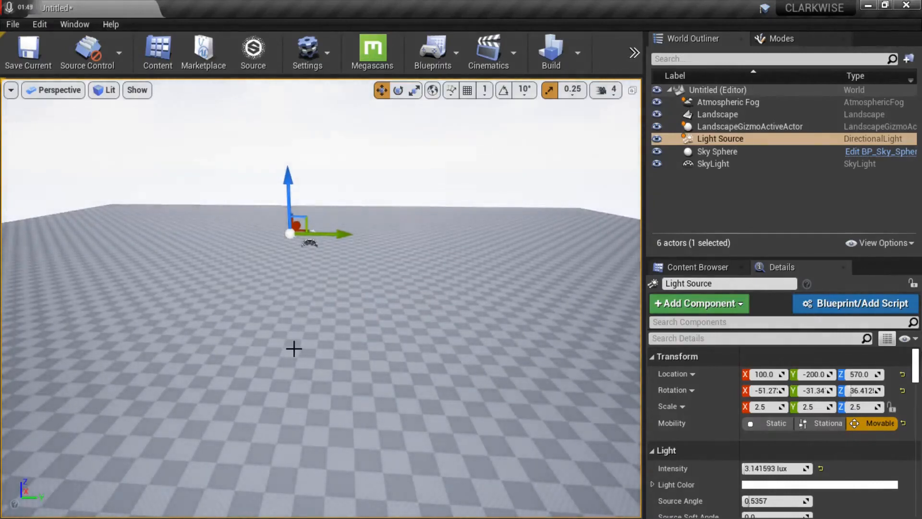
left_click(771, 42)
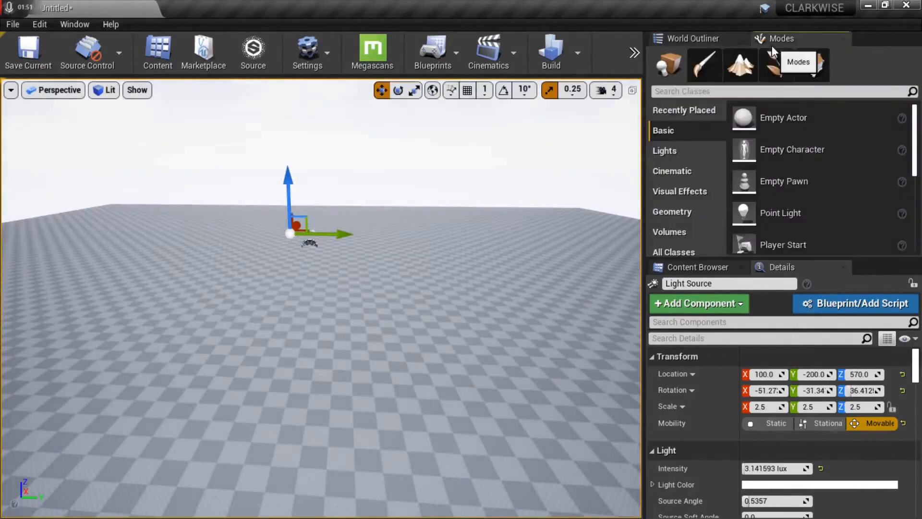
left_click(741, 62)
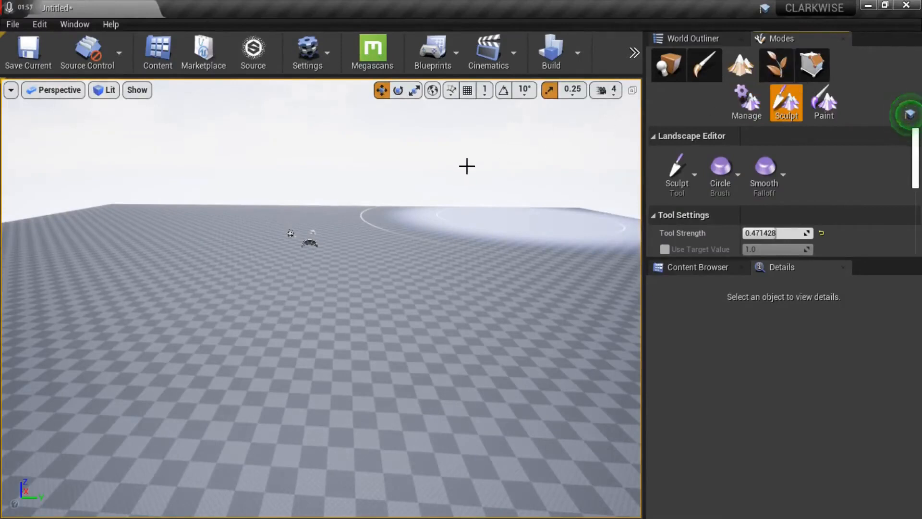
mouse_move(463, 237)
left_mouse_down()
mouse_move(457, 243)
mouse_move(472, 234)
left_mouse_up()
key("bracketleft")
key("bracketleft")
key("bracketleft")
key("bracketleft")
key("bracketleft")
key("bracketleft")
key("bracketleft")
key("bracketleft")
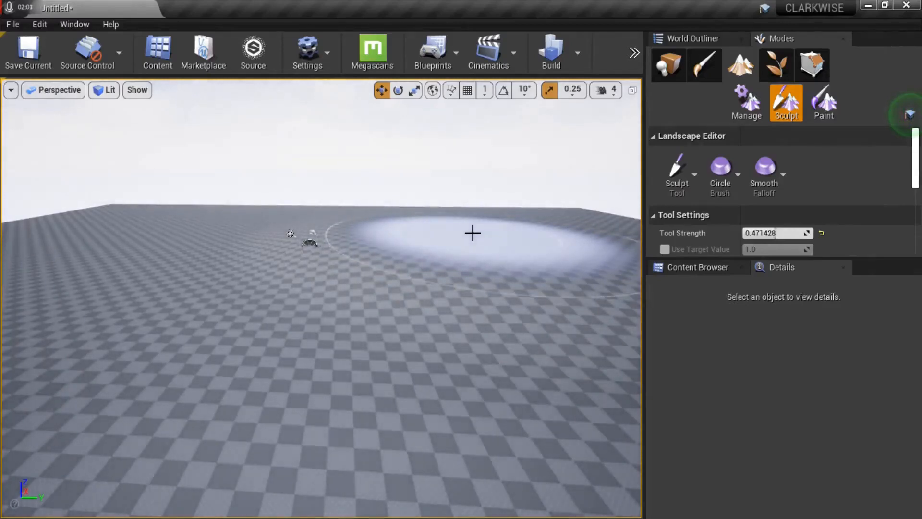
key("ctrl+z")
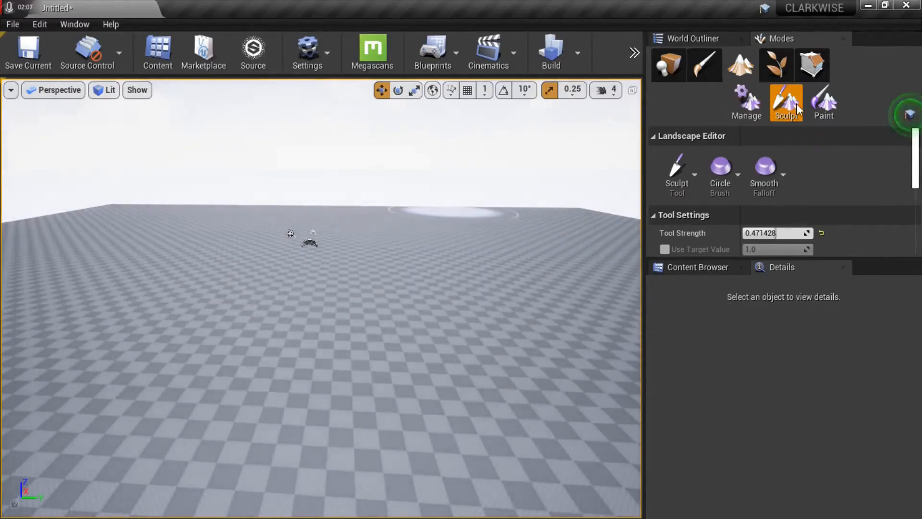
- Raise gentle hills and ridges across the landscape with the Sculpt tool
left_click(678, 185)
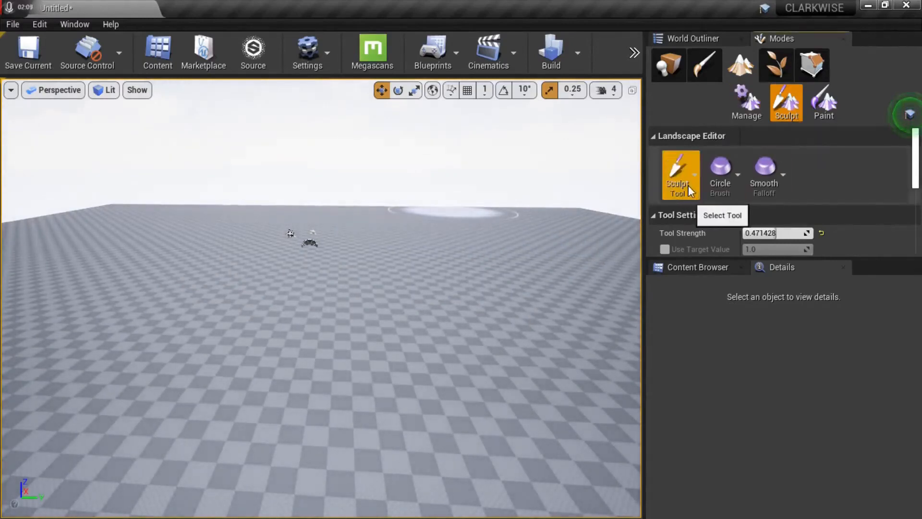
left_click(687, 185)
left_click(737, 140)
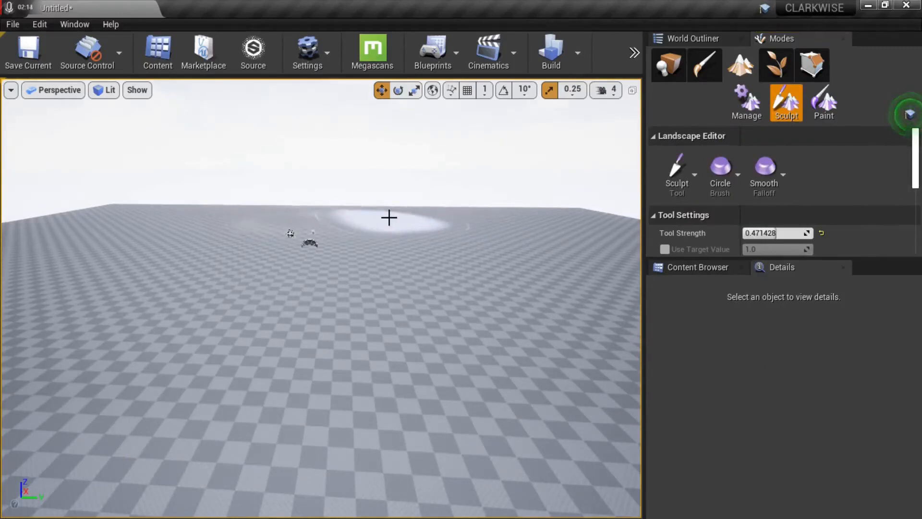
mouse_move(369, 244)
left_mouse_down("alt")
mouse_move(391, 309)
mouse_move(408, 325)
left_mouse_up("alt")
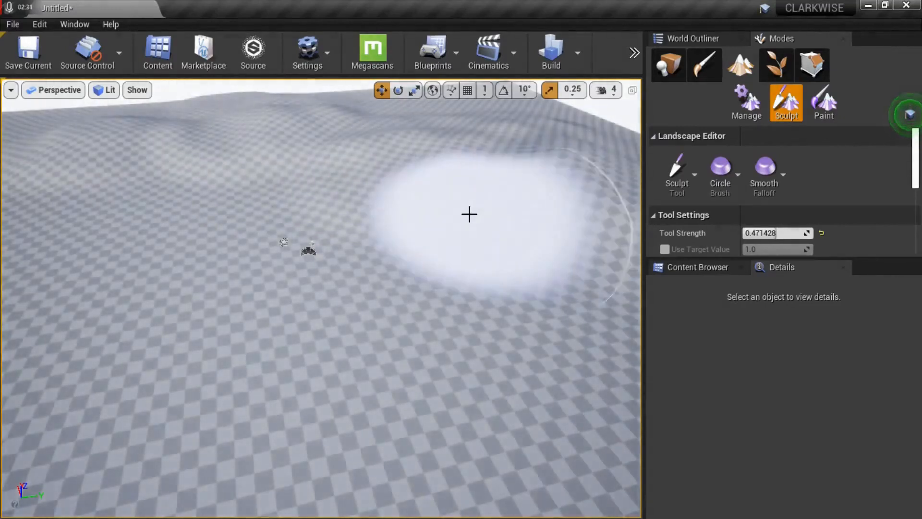
right_click_drag(470, 213, 593, 204)
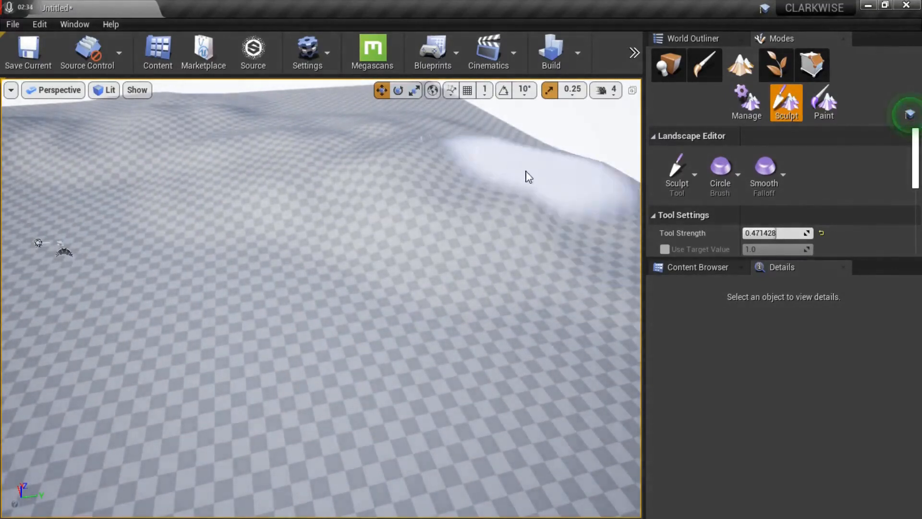
mouse_move(181, 174)
left_mouse_down()
mouse_move(207, 154)
mouse_move(318, 168)
mouse_move(139, 259)
left_mouse_up()
right_click_drag(139, 257, 372, 261)
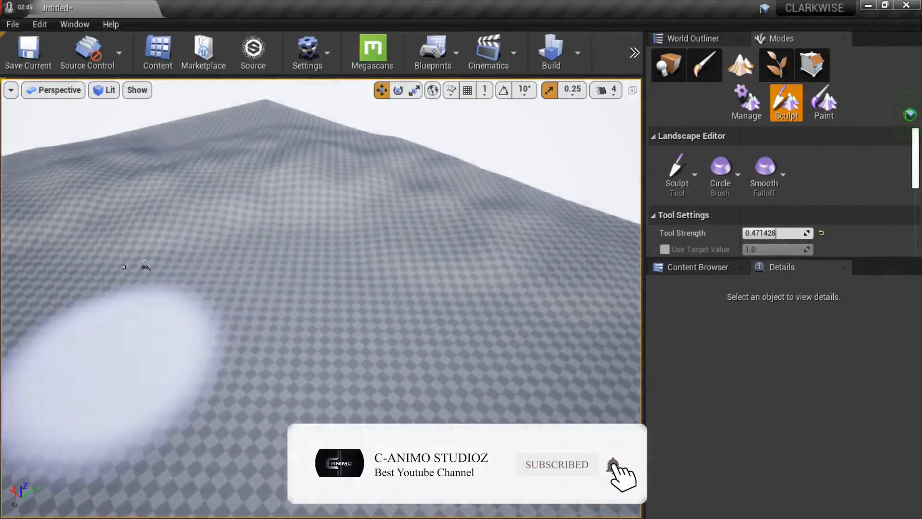
right_click_drag(108, 377, 61, 326)
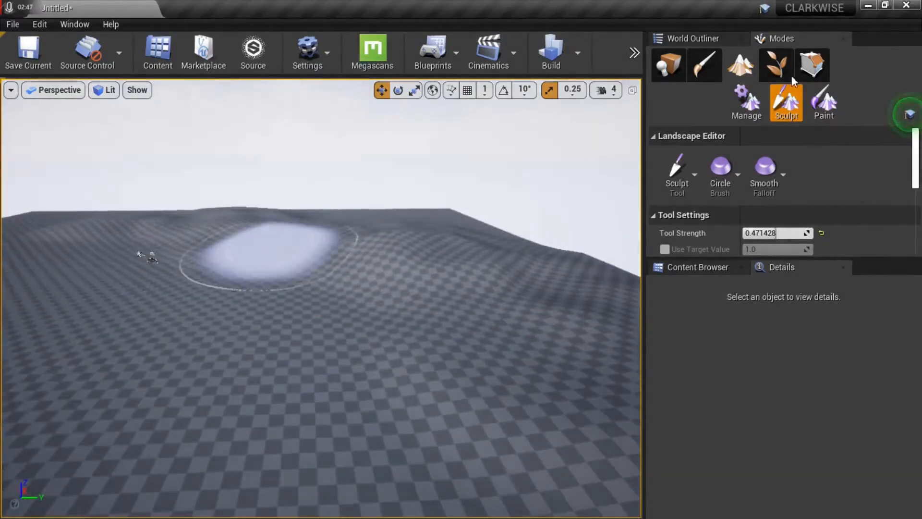
- Switch to the Flatten tool and level out the raised hills across the landscape
left_click(740, 102)
left_click(774, 109)
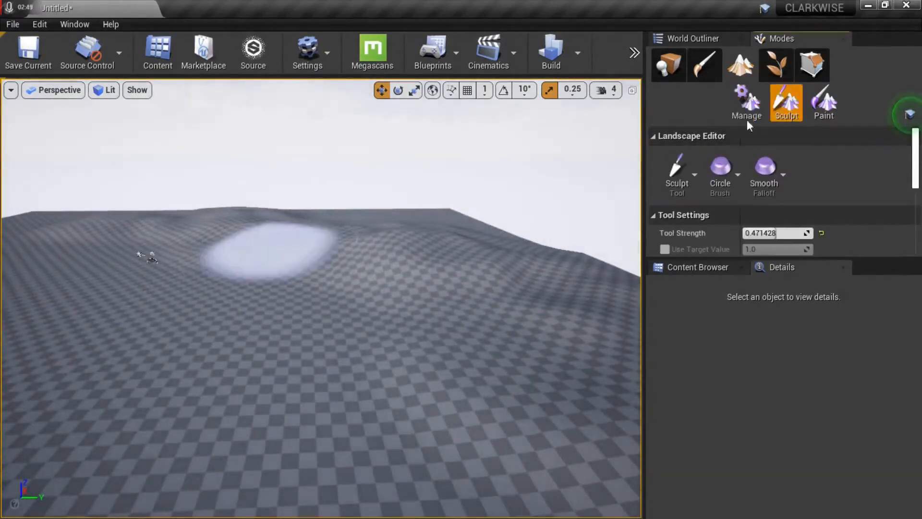
left_click(684, 160)
left_click(730, 218)
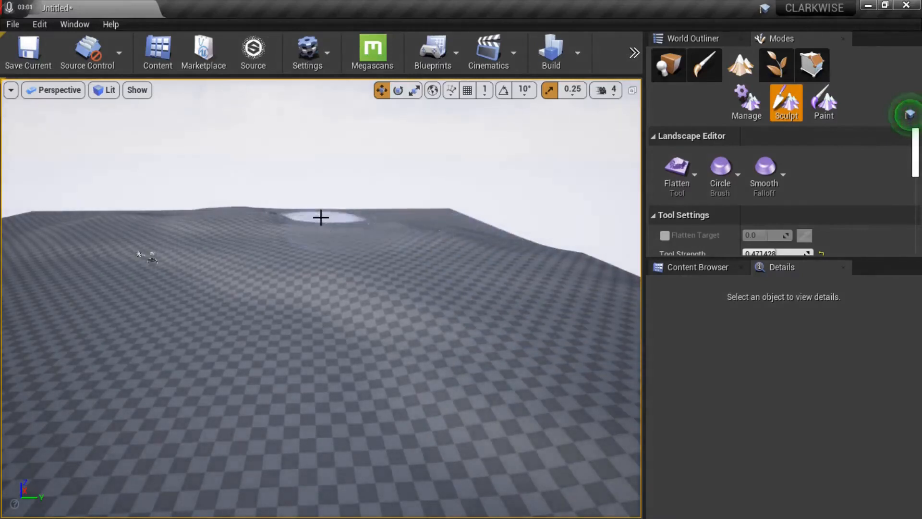
mouse_move(453, 432)
left_mouse_down("alt")
mouse_move(278, 423)
mouse_move(452, 379)
mouse_move(533, 384)
mouse_move(586, 408)
mouse_move(452, 417)
left_mouse_up("alt")
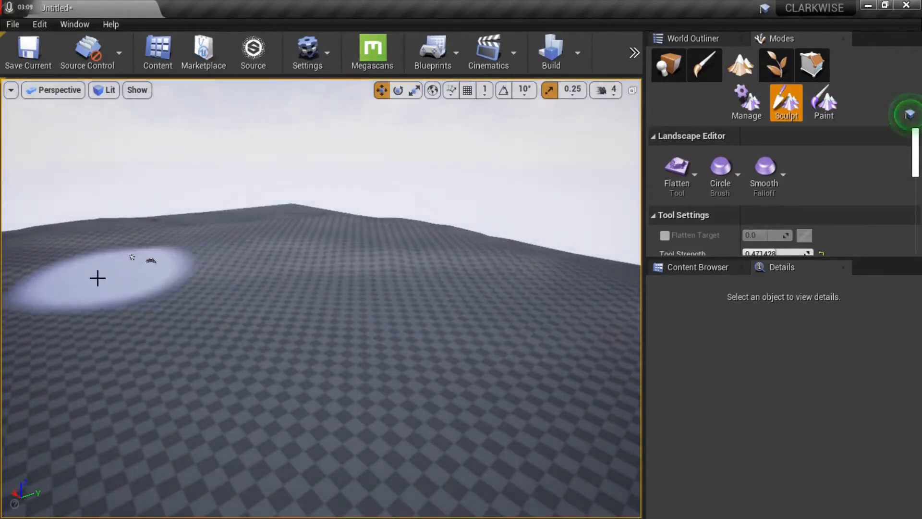
mouse_move(509, 336)
left_mouse_down("alt")
mouse_move(466, 355)
mouse_move(240, 355)
mouse_move(271, 343)
mouse_move(463, 340)
mouse_move(494, 350)
mouse_move(442, 360)
mouse_move(181, 313)
mouse_move(309, 320)
mouse_move(488, 348)
left_mouse_up("alt")
mouse_move(341, 331)
left_mouse_down("alt")
mouse_move(300, 461)
mouse_move(354, 282)
mouse_move(490, 293)
left_mouse_up("alt")
right_click_drag(355, 279, 276, 279, "alt")
mouse_move(166, 299)
left_mouse_down("alt")
mouse_move(256, 255)
mouse_move(330, 202)
mouse_move(177, 190)
left_mouse_up("alt")
left_click_drag(198, 404, 122, 365, "alt")
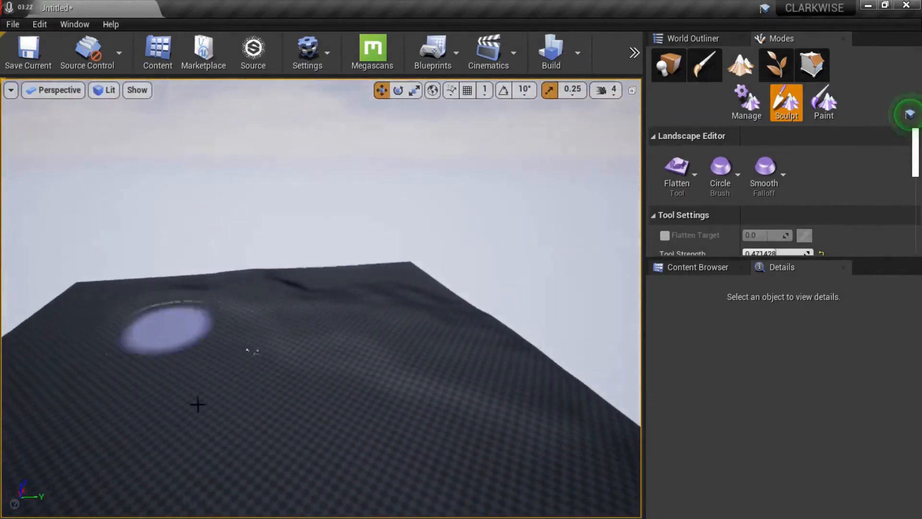
right_click_drag(200, 406, 206, 405, "alt")
middle_click_drag(200, 405, 191, 379)
left_click_drag(165, 330, 161, 314, "alt")
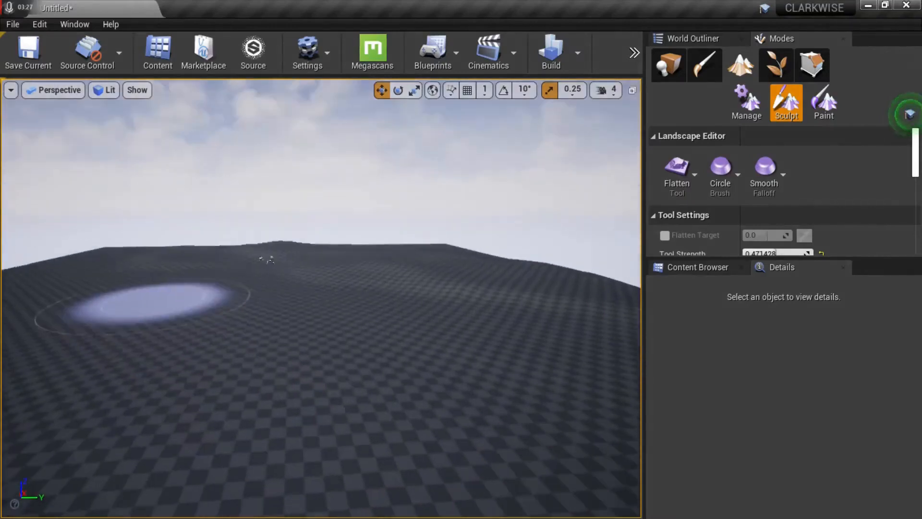
right_click_drag(250, 298, 254, 292)
key("w")
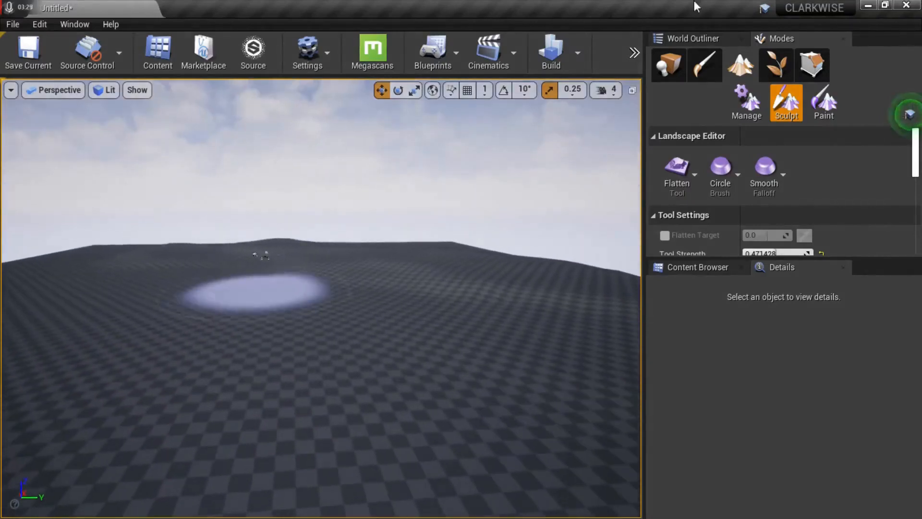
- Leave landscape editing for Place mode and open the Brushify folder in the project content
left_click(668, 64)
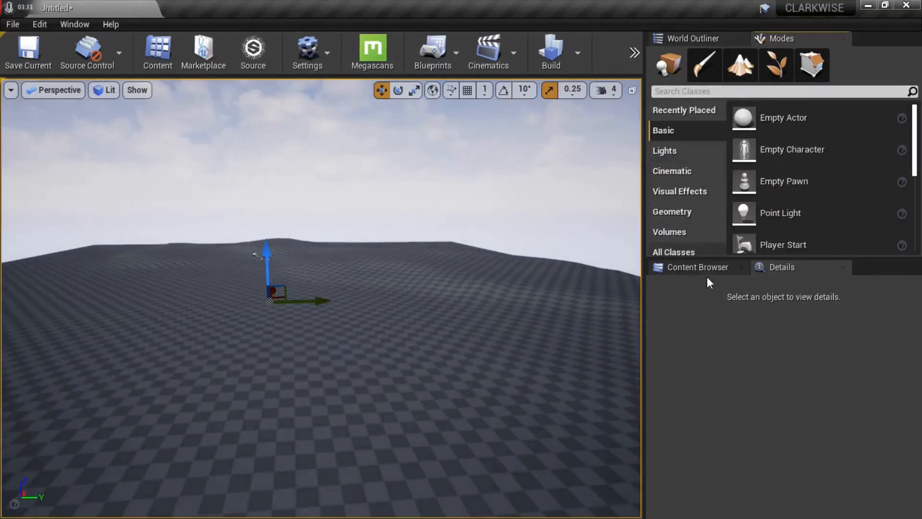
left_click(717, 271)
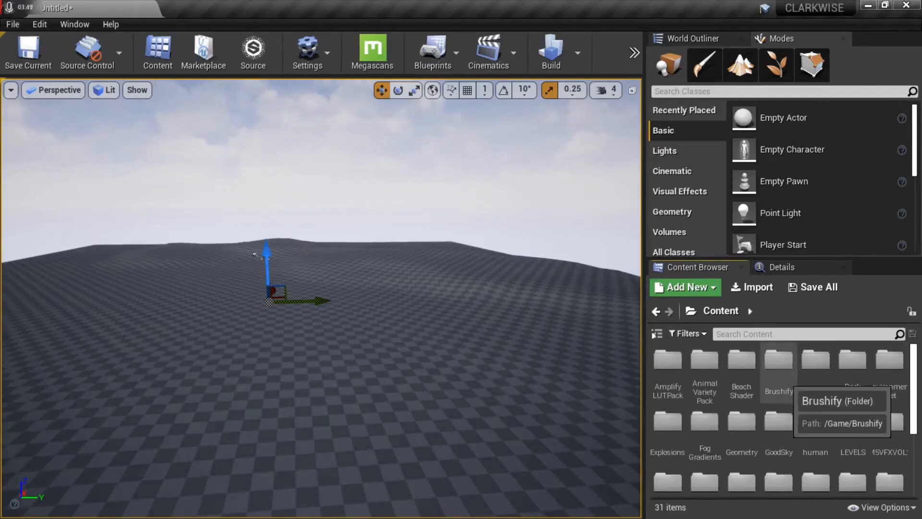
double_click(778, 365)
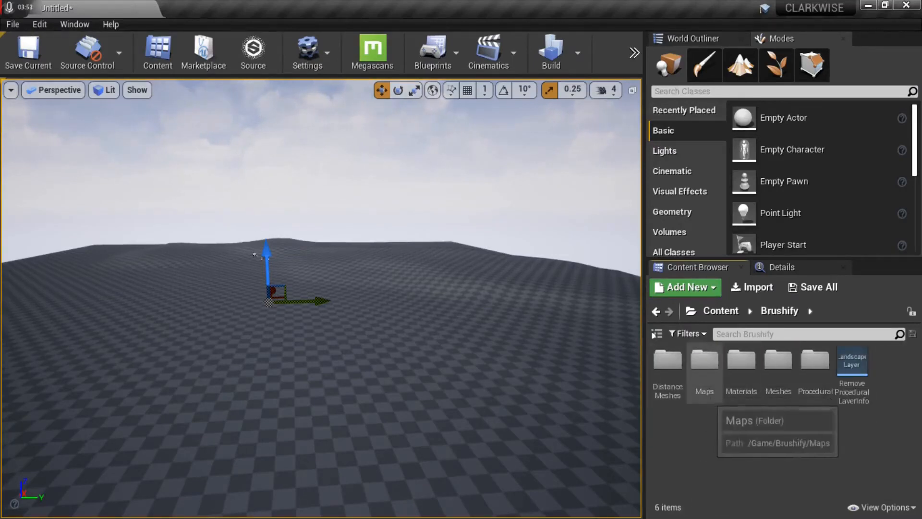
- Open Brushify's Materials/Landscape folder, select the landscape in the level and locate its Landscape Material setting in the details
double_click(742, 365)
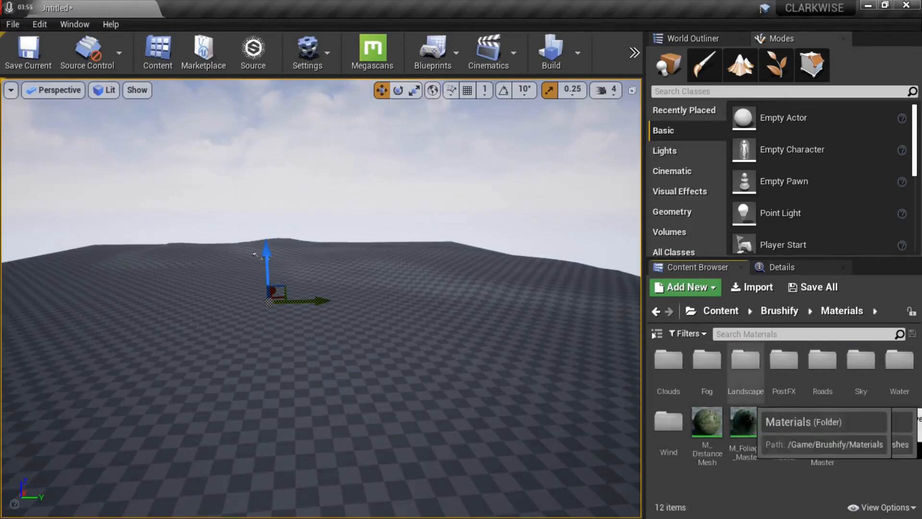
double_click(746, 365)
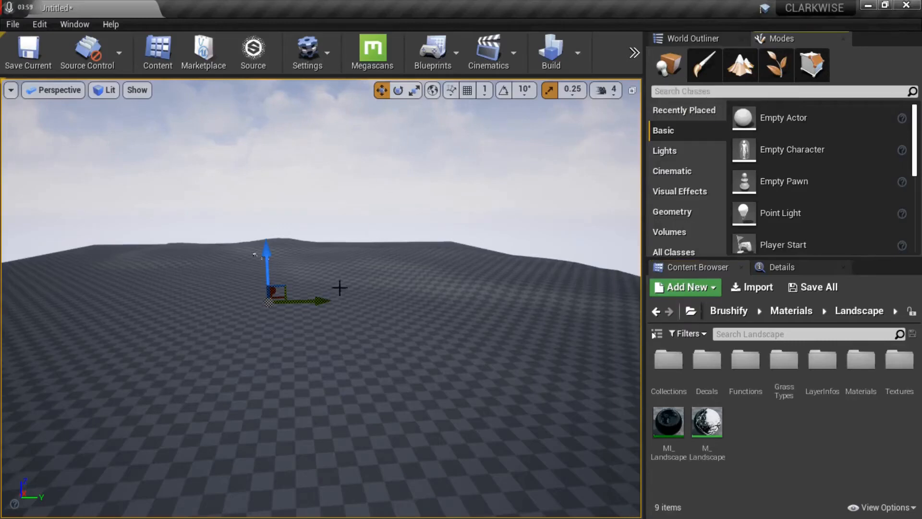
left_click(342, 359)
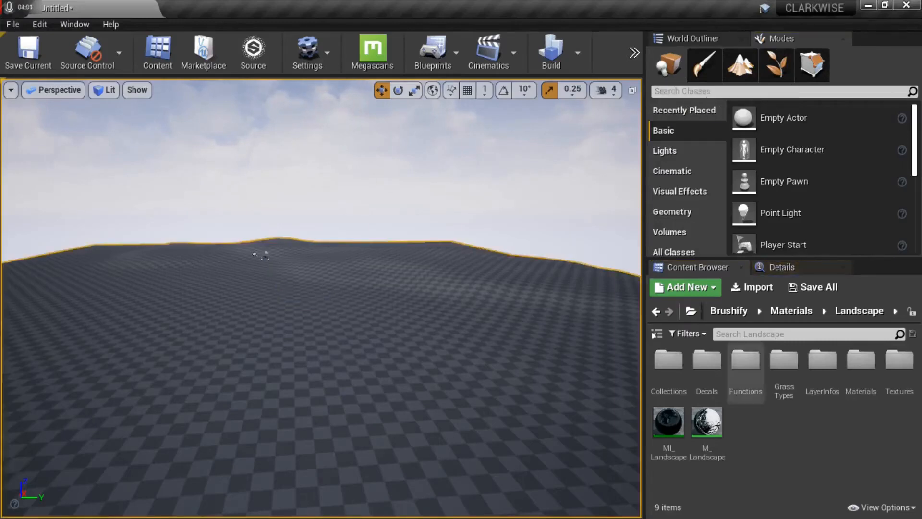
left_click(812, 267)
left_click_drag(915, 335, 891, 373)
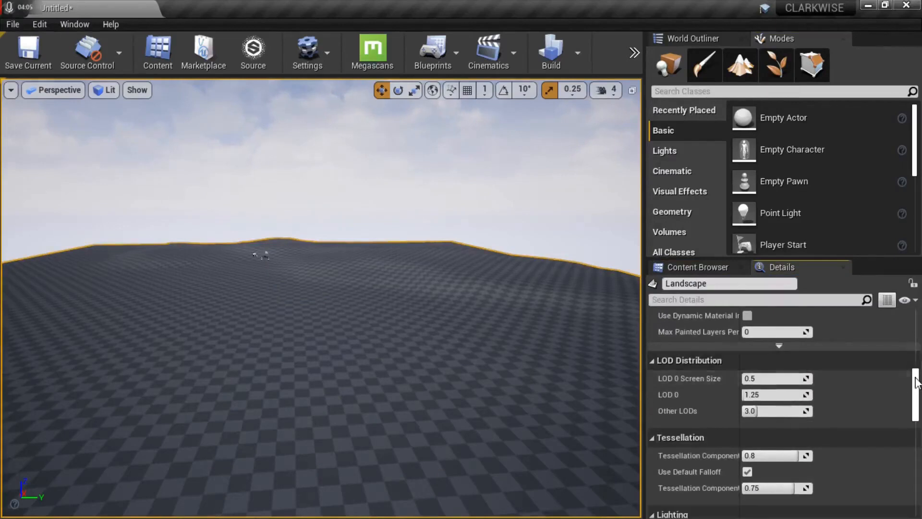
scroll(727, 400, "up", 4)
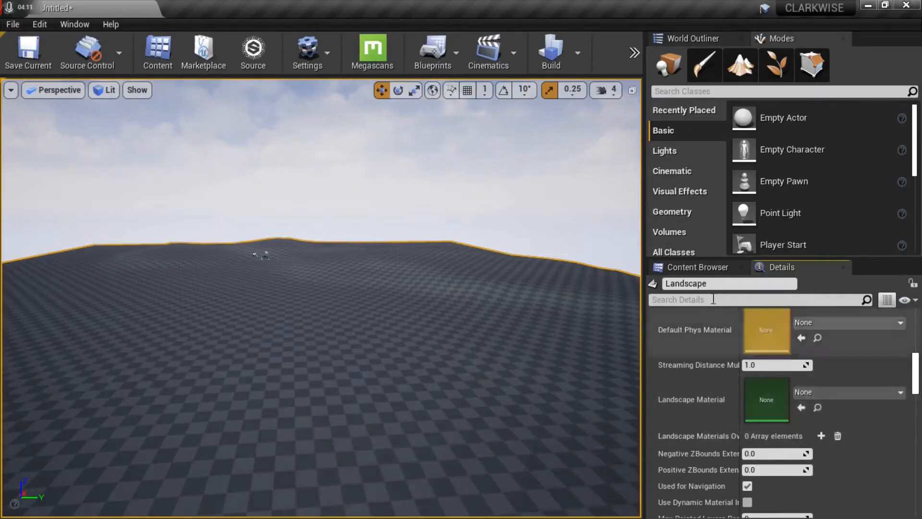
- Assign the MI_Landscape material instance as the landscape's Landscape Material
left_click(705, 265)
left_click(671, 423)
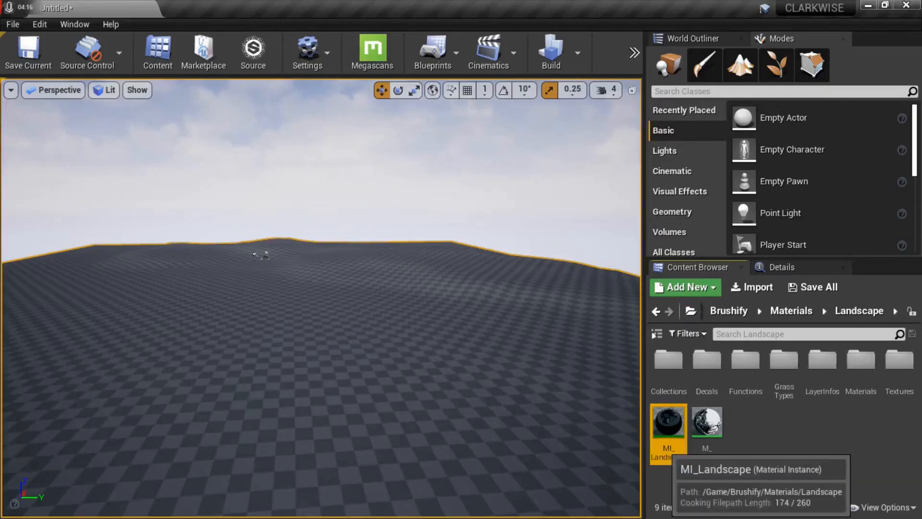
left_click(788, 266)
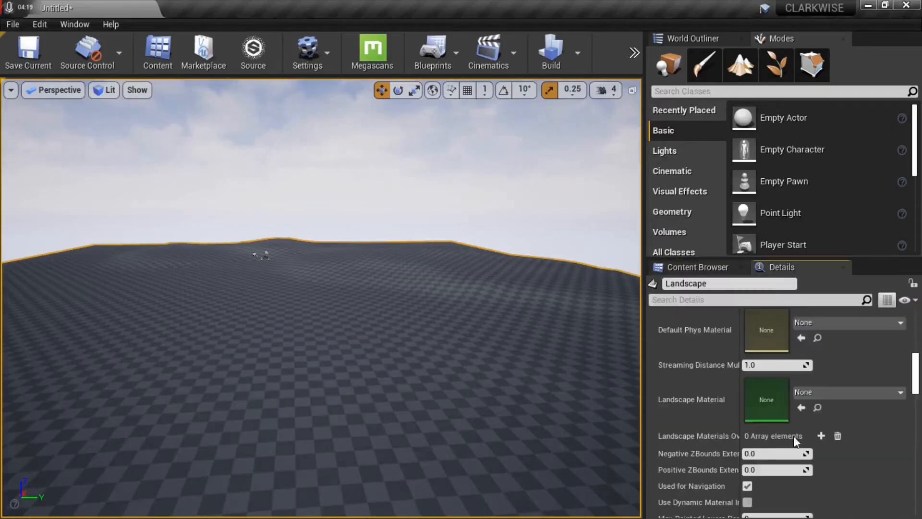
left_click(801, 407)
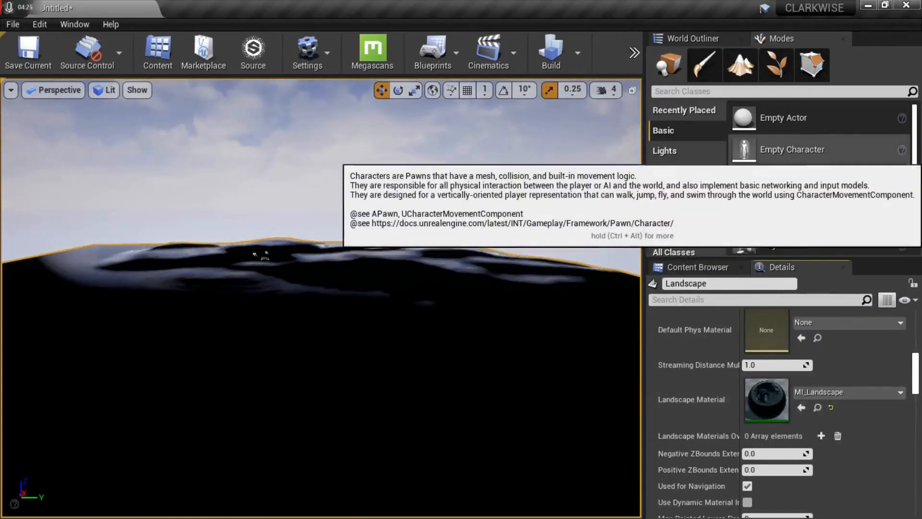
- Switch to landscape Paint mode, enlarge the mode settings area and look through the target layers from Grass to Dunes
left_click(741, 62)
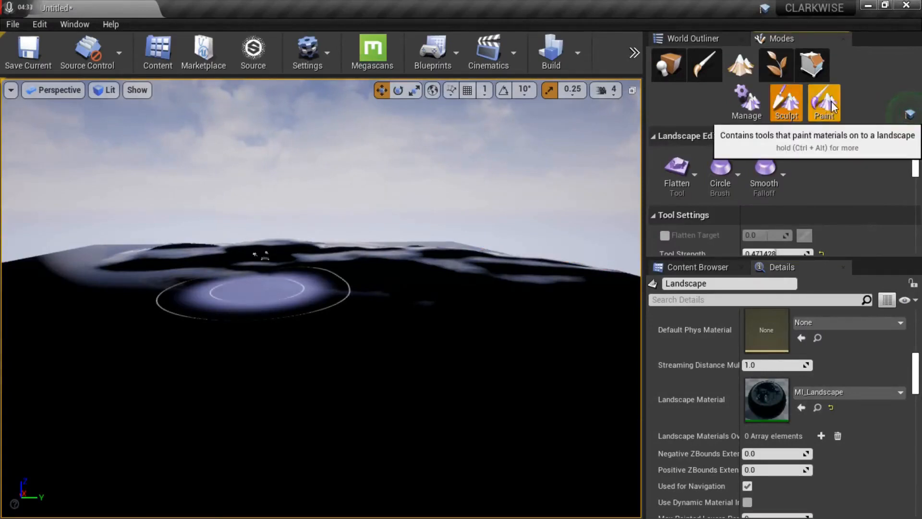
left_click(833, 106)
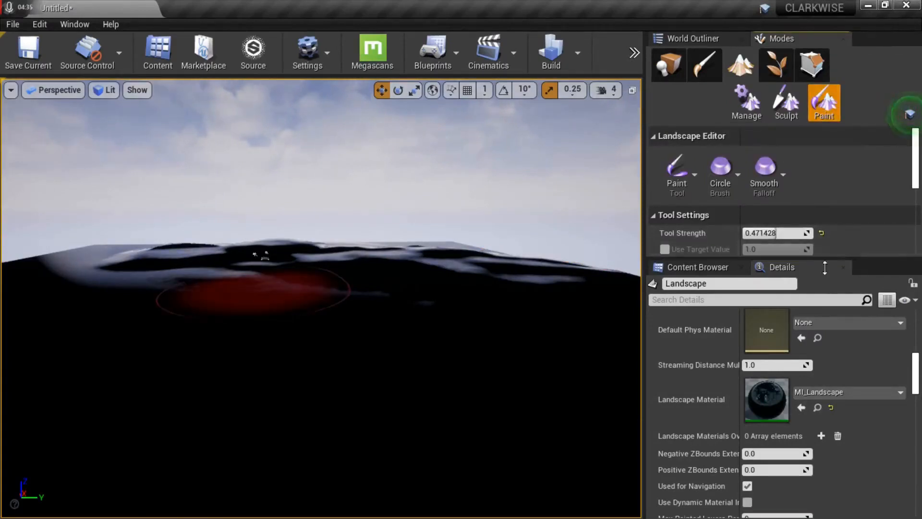
mouse_move(831, 259)
left_mouse_down()
mouse_move(803, 500)
mouse_move(803, 423)
left_mouse_up()
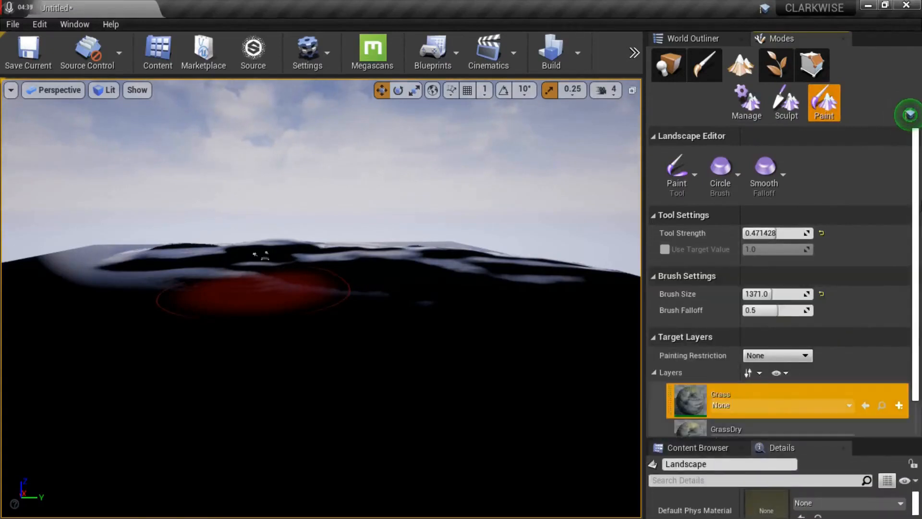
scroll(919, 254, "down", 3)
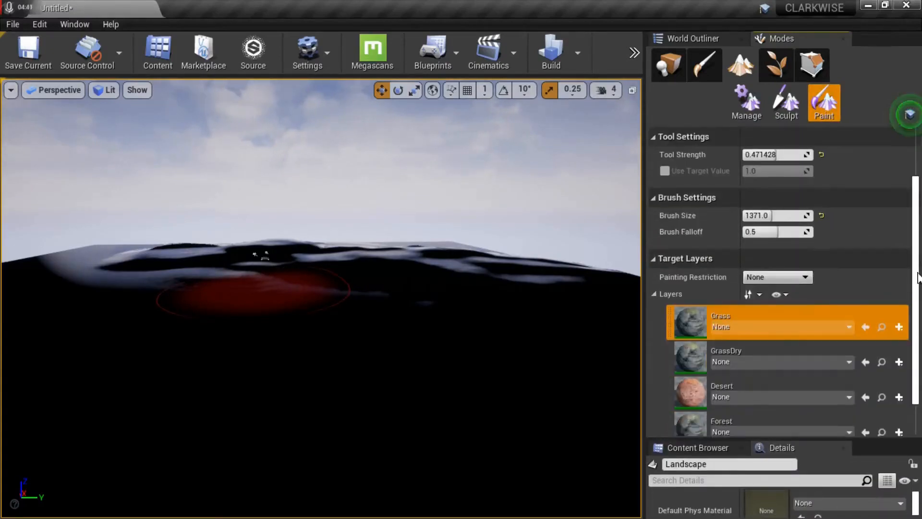
scroll(918, 283, "down", 1)
scroll(918, 336, "down", 5)
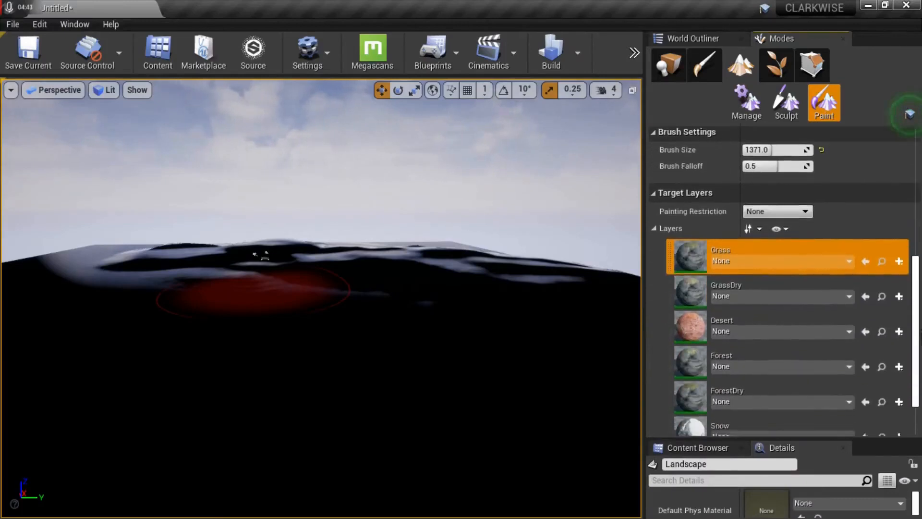
scroll(920, 391, "down", 1)
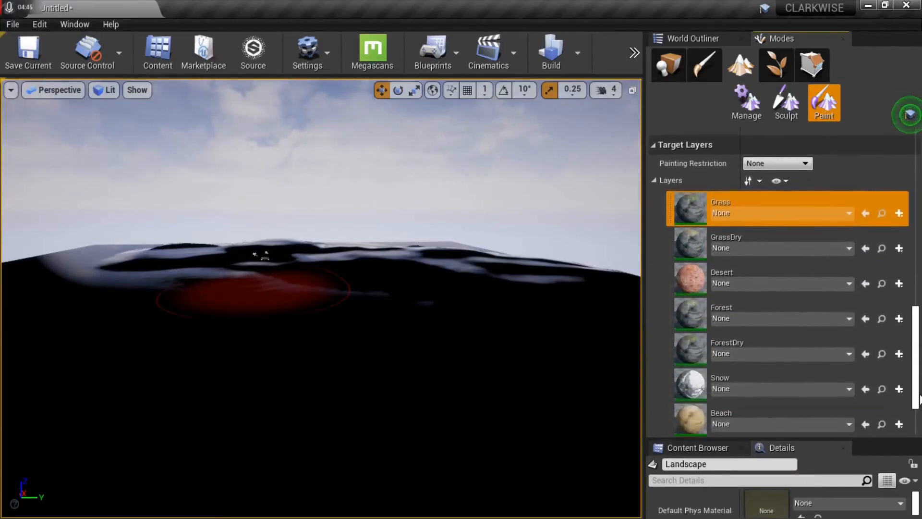
scroll(919, 398, "down", 4)
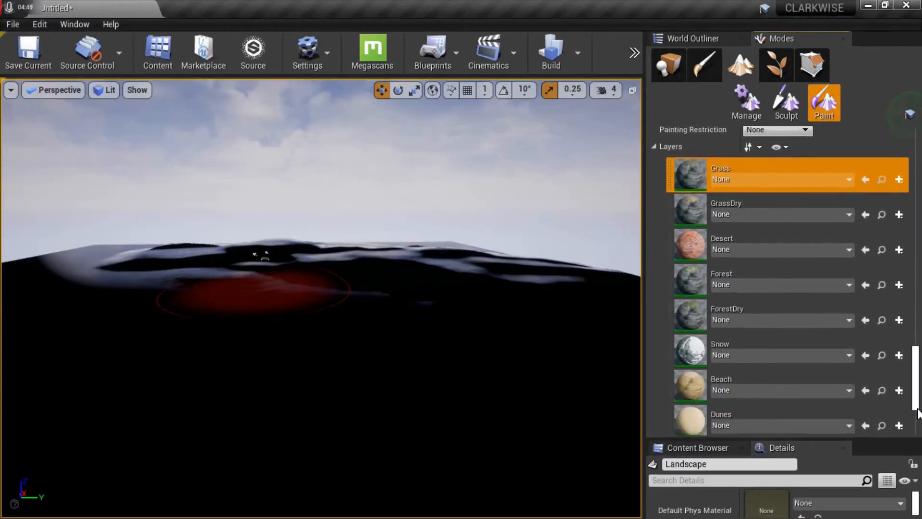
- Assign the first Grass_LayerInfo asset to the Grass target layer
scroll(918, 403, "up", 2)
scroll(918, 394, "up", 2)
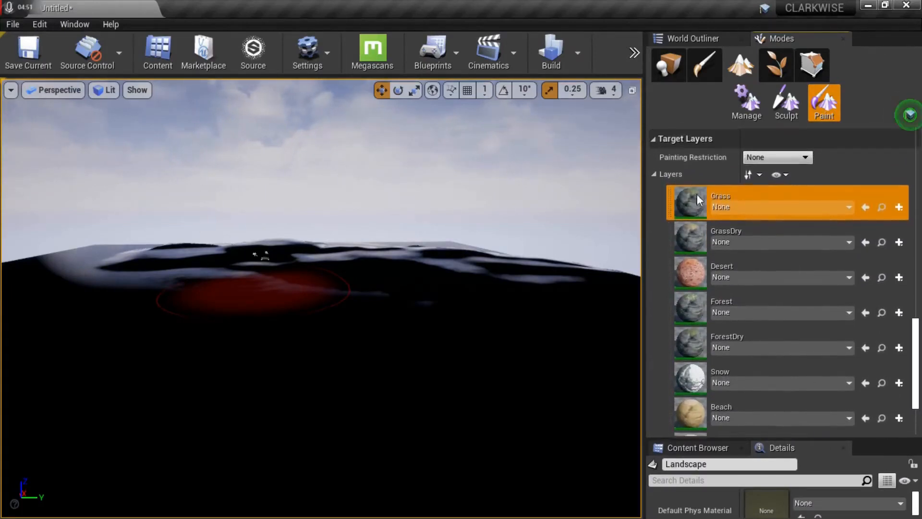
left_click(736, 206)
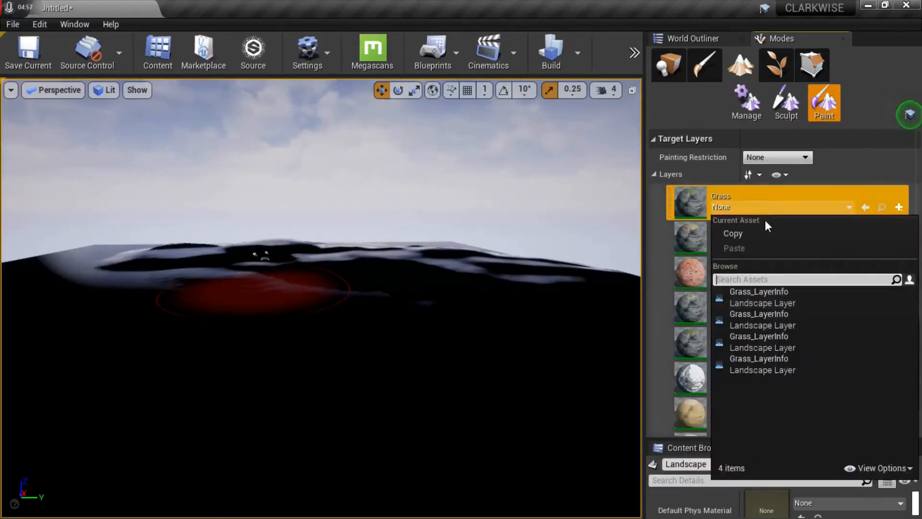
left_click(750, 299)
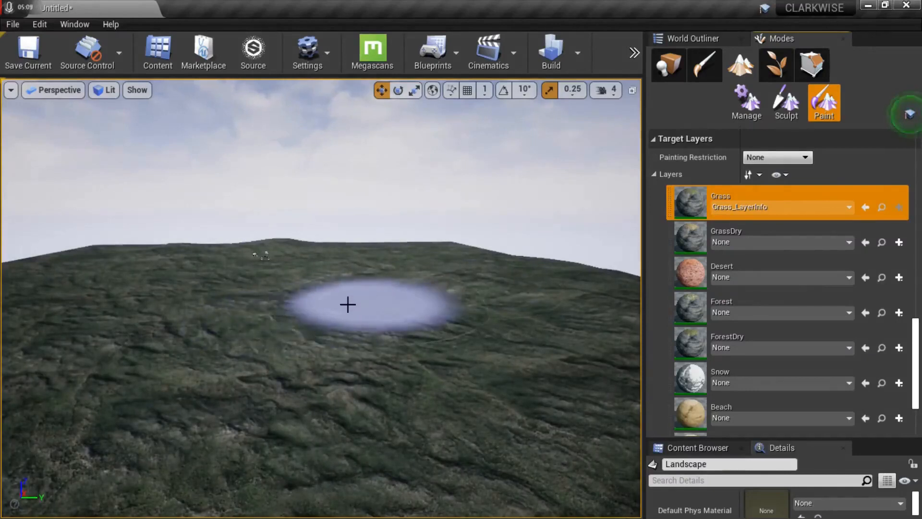
- Play-test the level by running the character across the grassy landscape, and stop the session
key("w")
right_click_drag(293, 305, 291, 314)
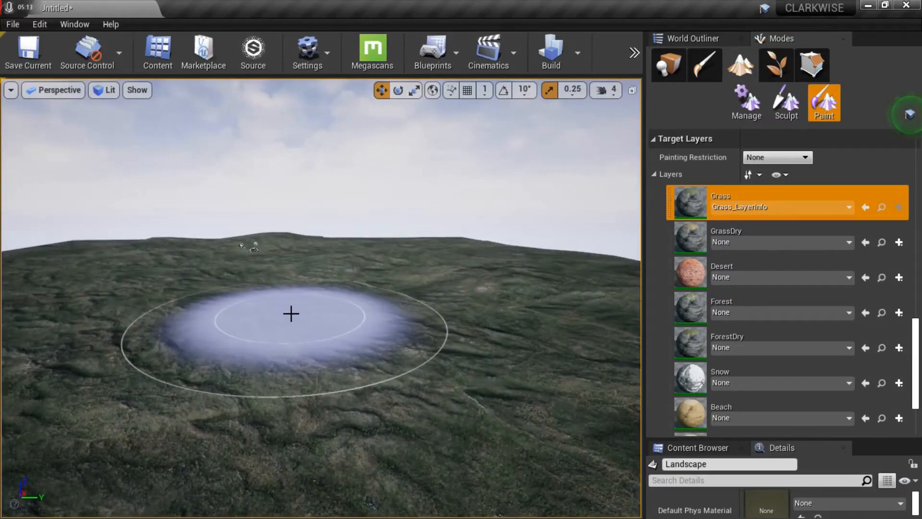
key("alt+p")
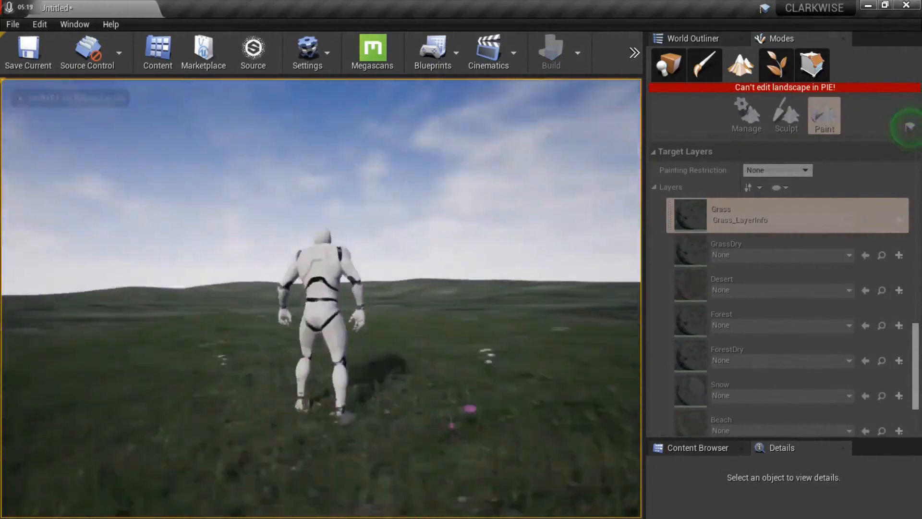
key("w")
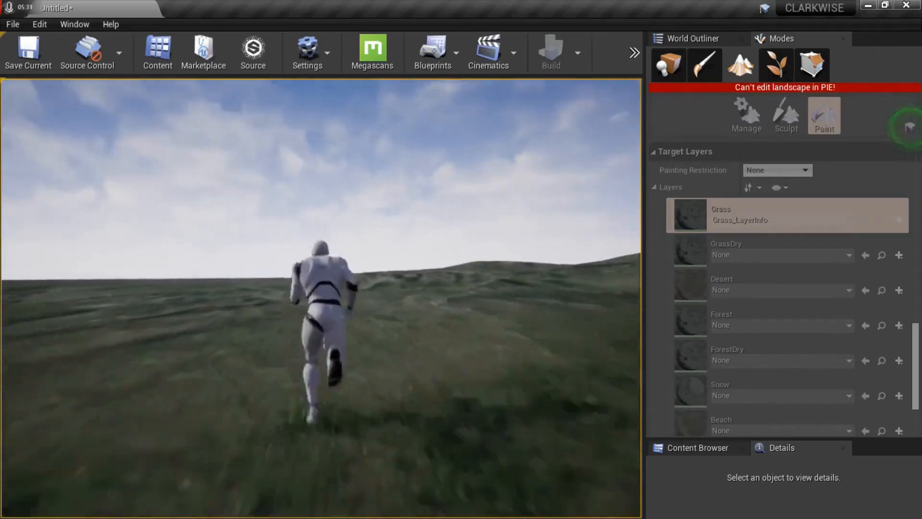
key("Escape")
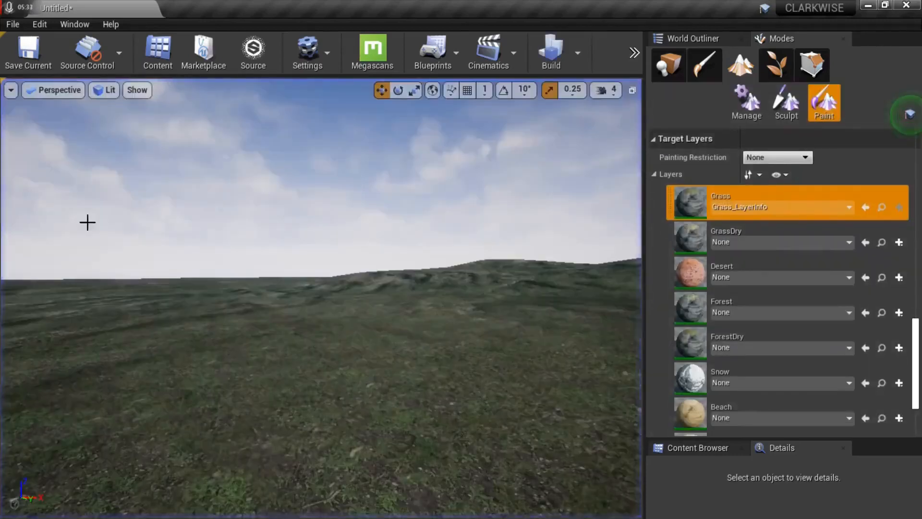
- Return to Place mode, shrink the mode settings area and go back to the root Content folder
key("w")
right_click_drag(272, 329, 272, 329)
right_click_drag(154, 418, 154, 418)
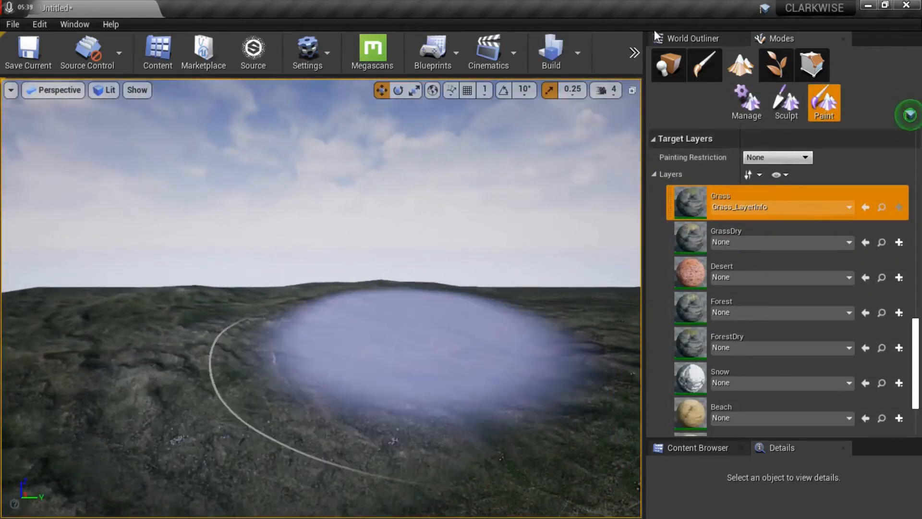
left_click(674, 67)
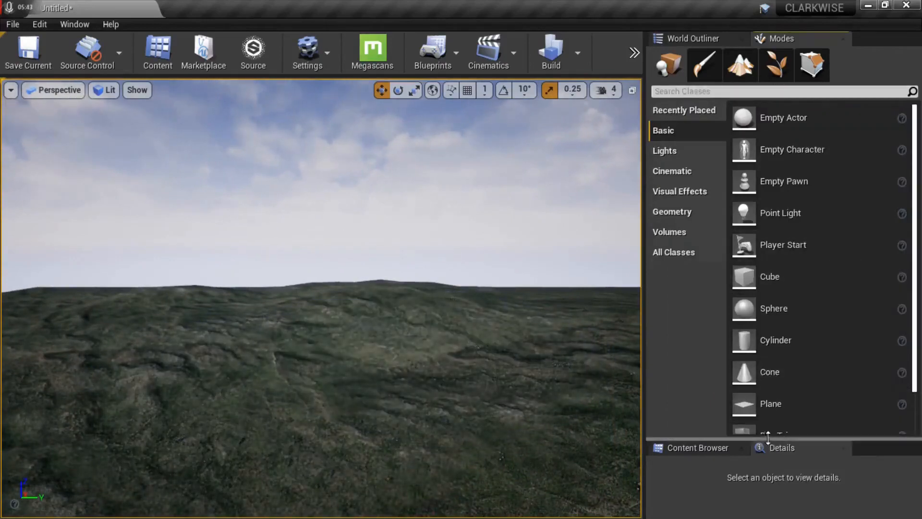
left_click_drag(767, 438, 729, 264)
left_click(713, 259)
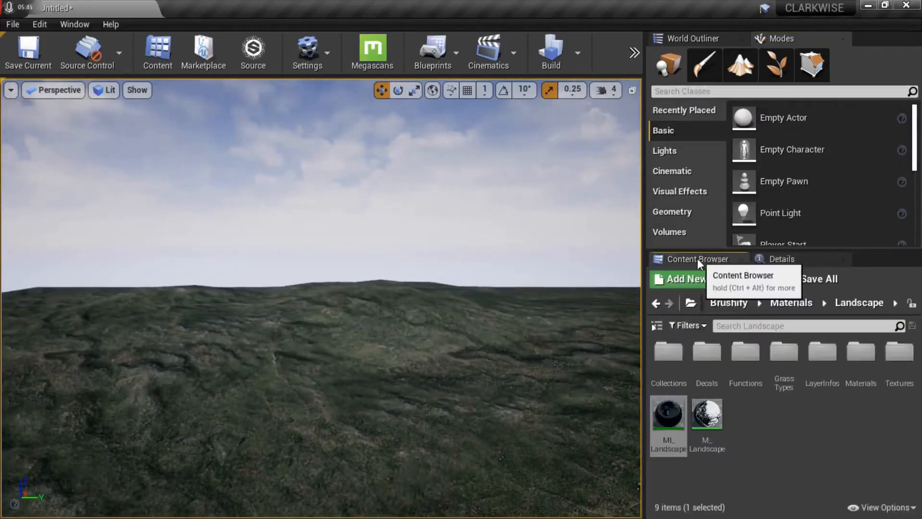
left_click(690, 303)
left_click(692, 305)
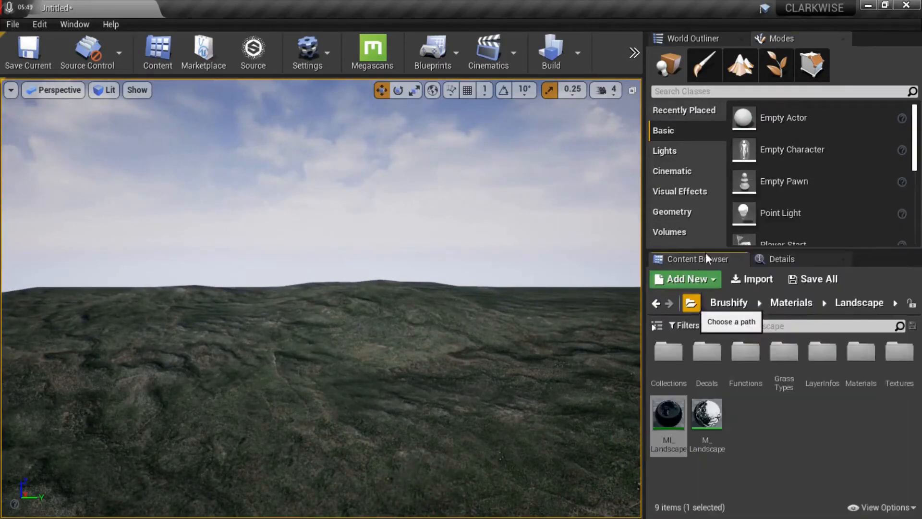
left_click(693, 304)
left_click(753, 207)
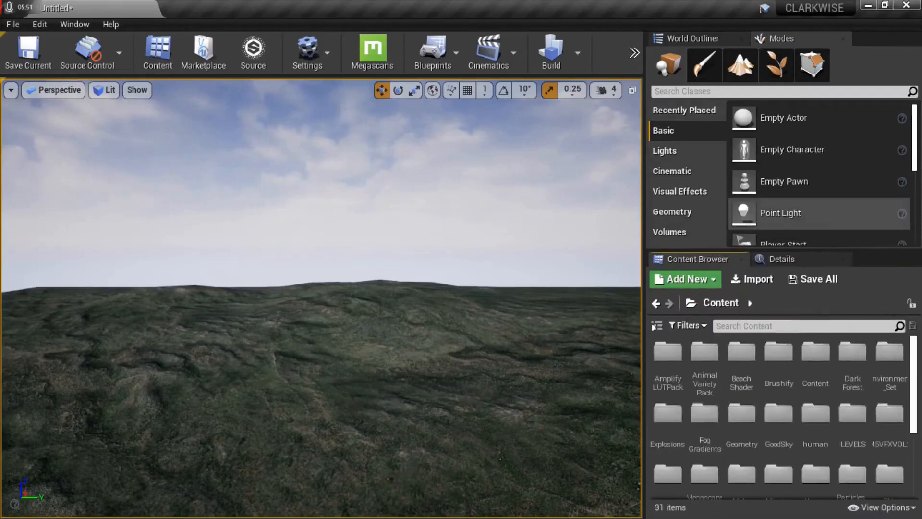
- Open the tree models in the Environment_Set/Environment/Foliage/Models folder
double_click(889, 353)
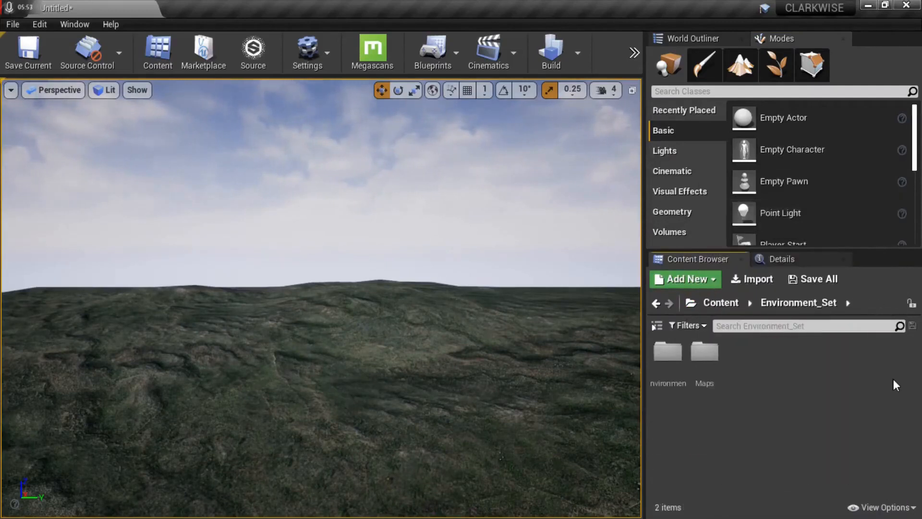
double_click(667, 353)
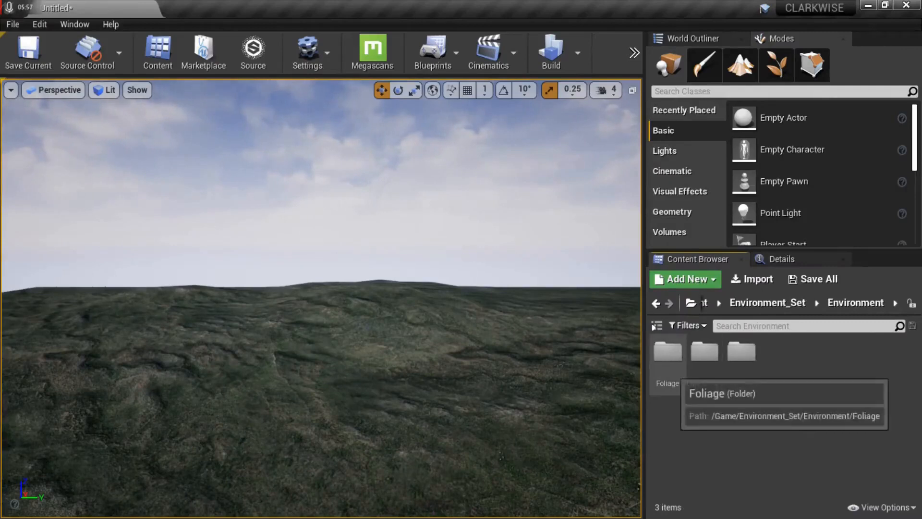
double_click(668, 353)
double_click(704, 353)
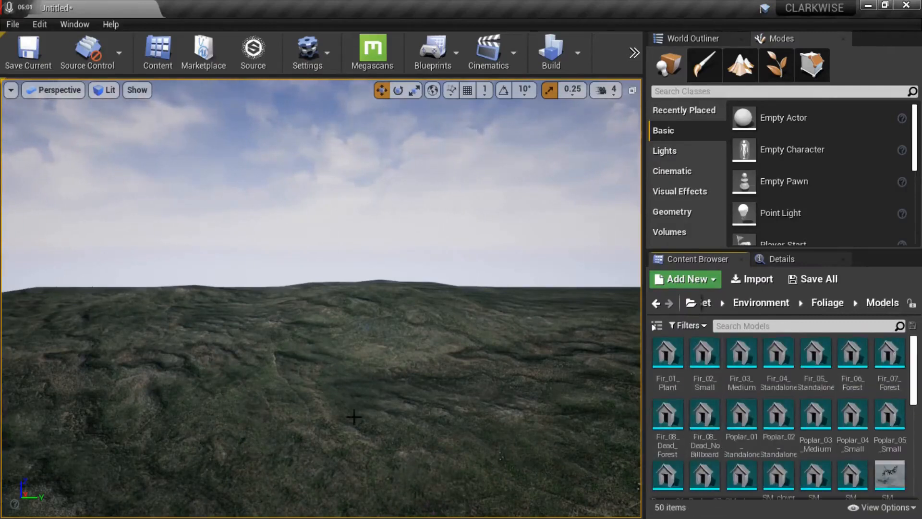
- Place a Fir_04_Standalone tree and a Fir_05_Standalone tree next to each other on the landscape
right_click_drag(333, 418, 192, 426)
key("s")
right_click_drag(446, 299, 447, 299)
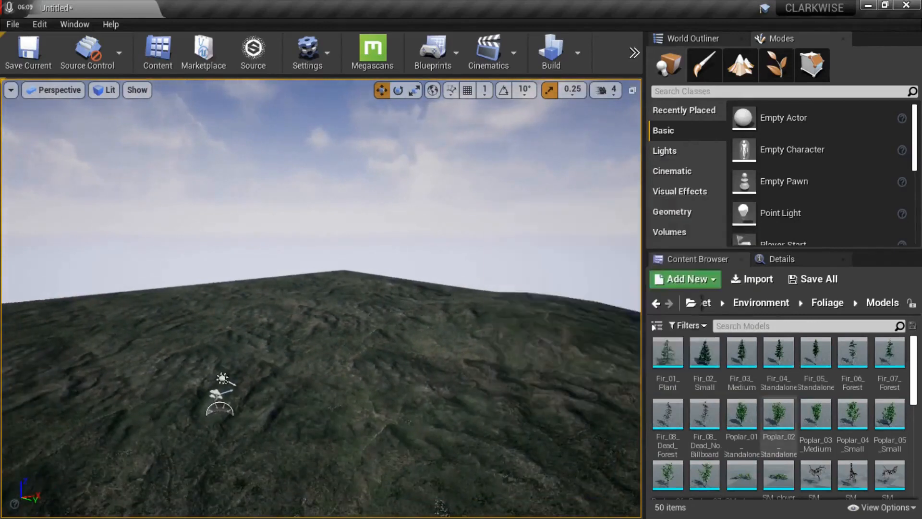
left_click(779, 356)
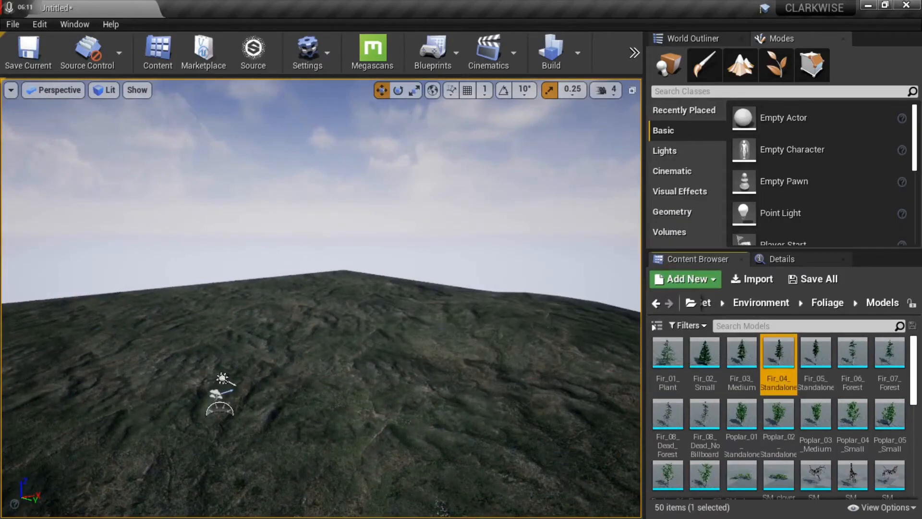
left_click_drag(779, 353, 218, 332)
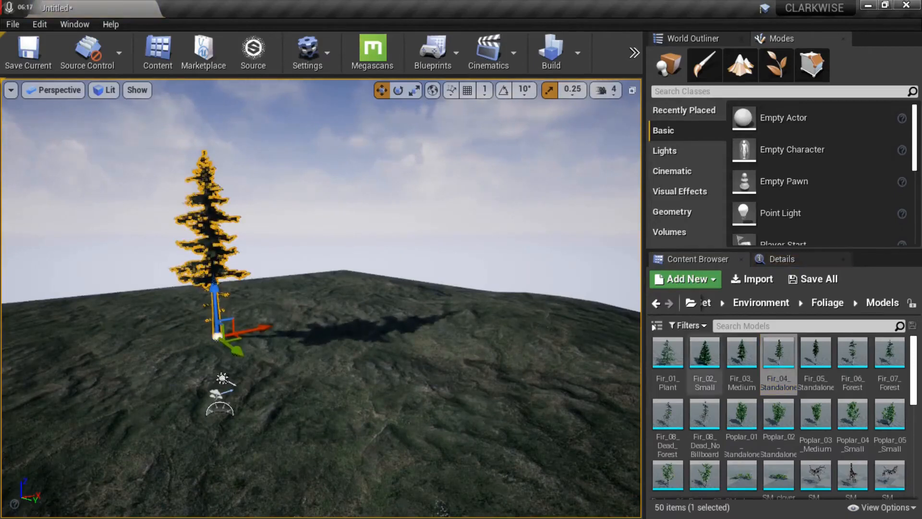
left_click(816, 355)
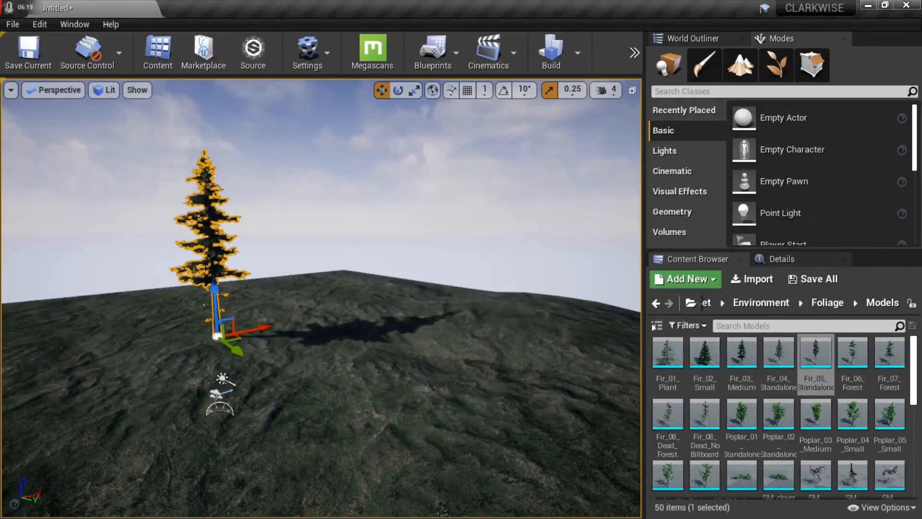
left_click_drag(815, 355, 315, 328)
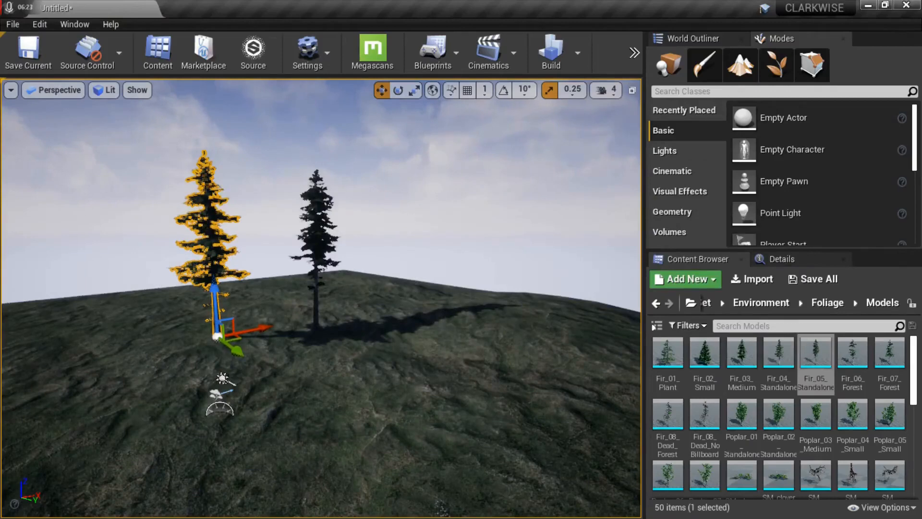
- Try out a Fir_02_Small tree and a Poplar_02_Standalone tree on the landscape, deleting each one again
left_click(316, 330)
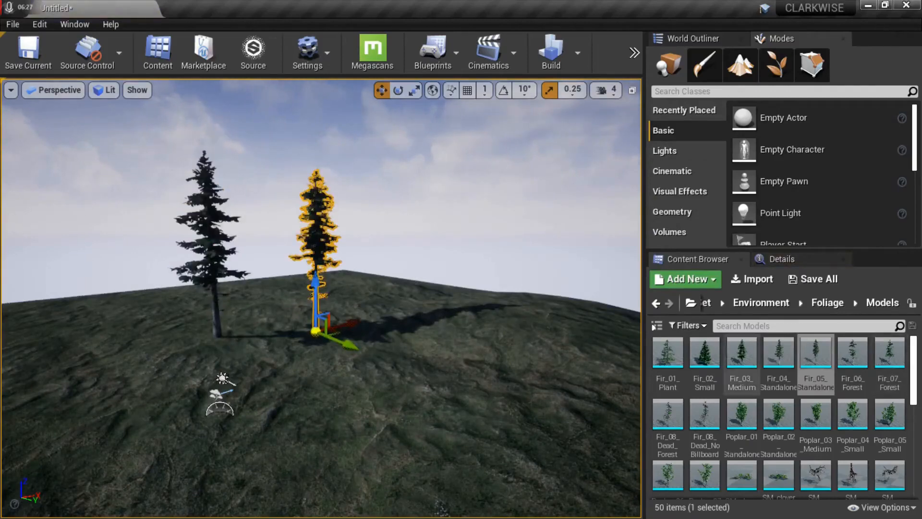
left_click(704, 355)
left_click_drag(704, 356, 271, 339)
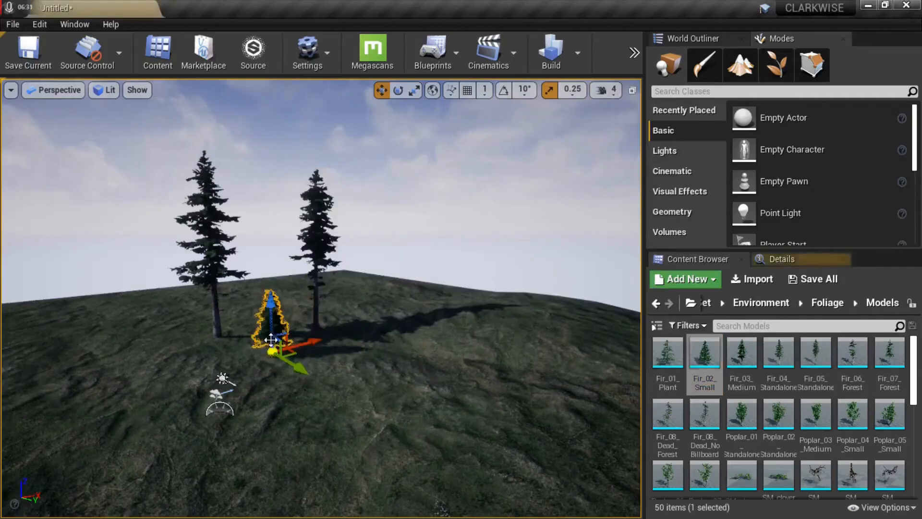
key("Delete")
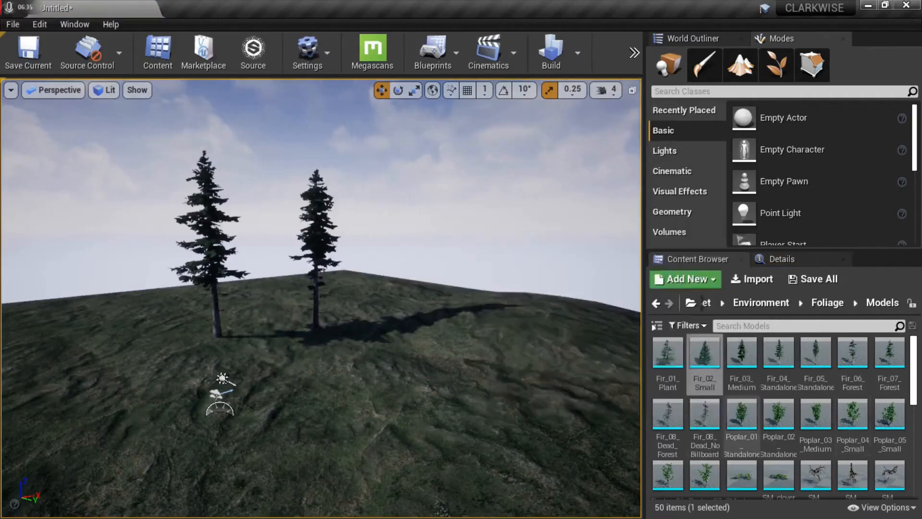
left_click(779, 415)
left_click_drag(778, 415, 394, 327)
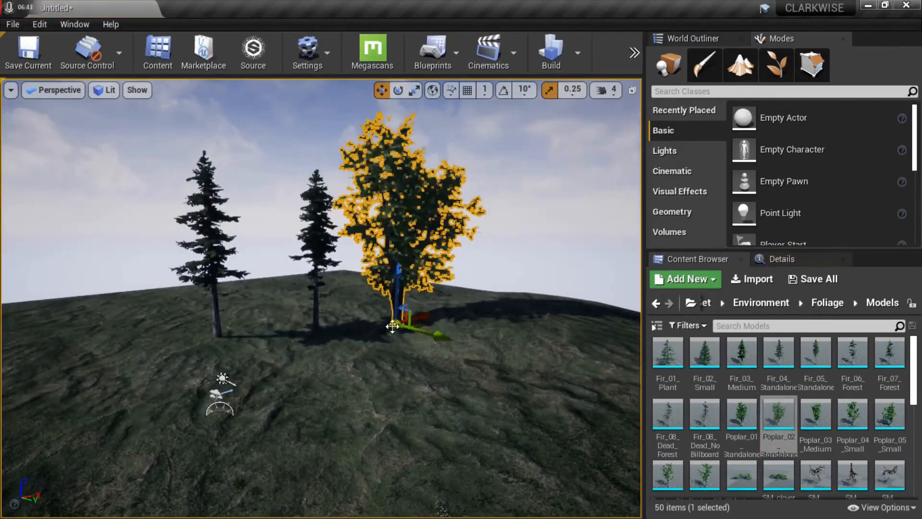
key("Delete")
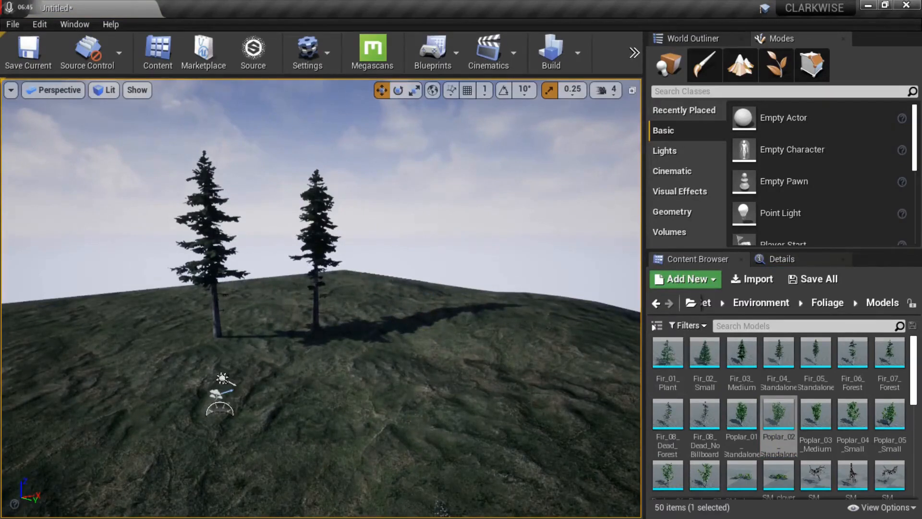
- Switch to Foliage mode and add Fir_04_Standalone, Fir_05_Standalone, Fir_06_Forest and Fir_03_Medium as foliage types, enlarging the mode area to show them
left_click(784, 68)
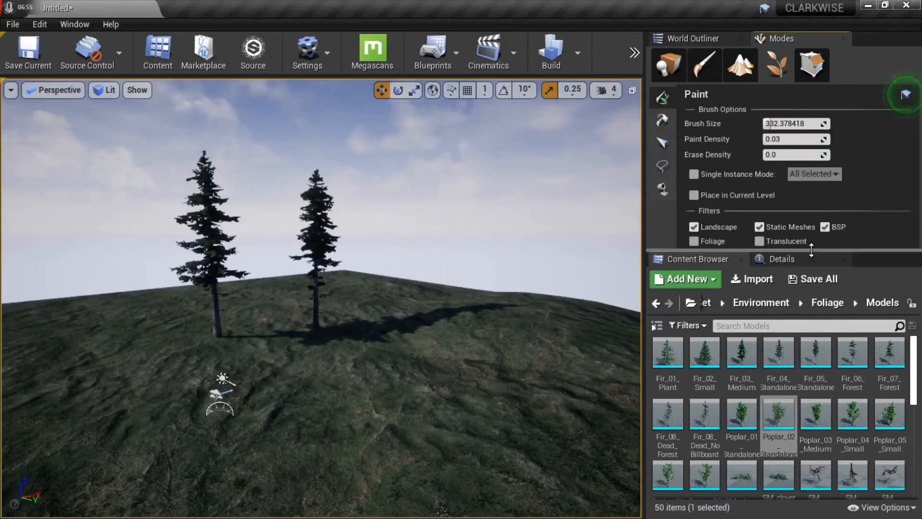
left_click_drag(811, 254, 807, 317)
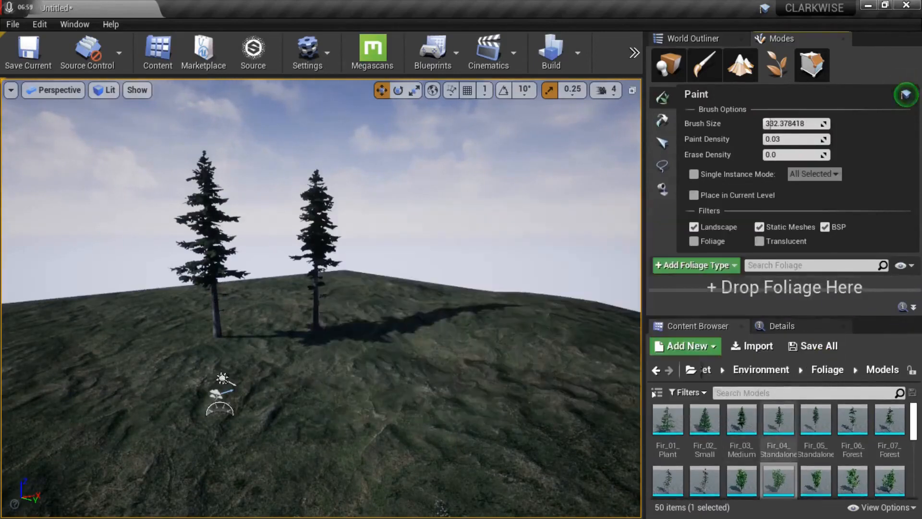
left_click_drag(779, 420, 771, 283)
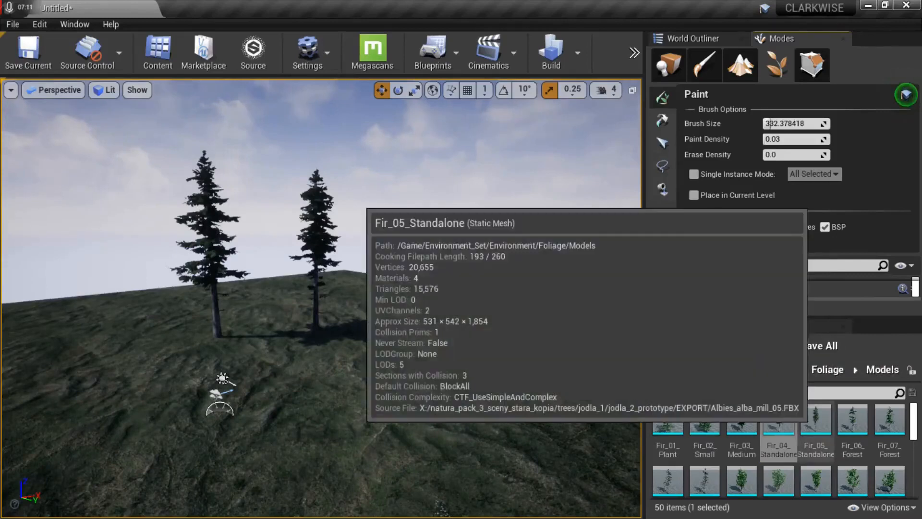
left_click_drag(815, 420, 816, 294)
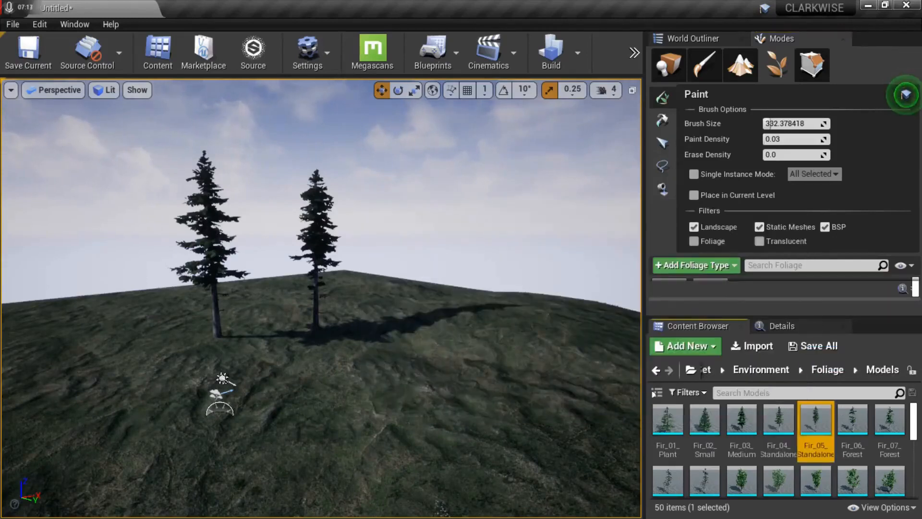
left_click(852, 420)
left_click_drag(852, 420, 817, 291)
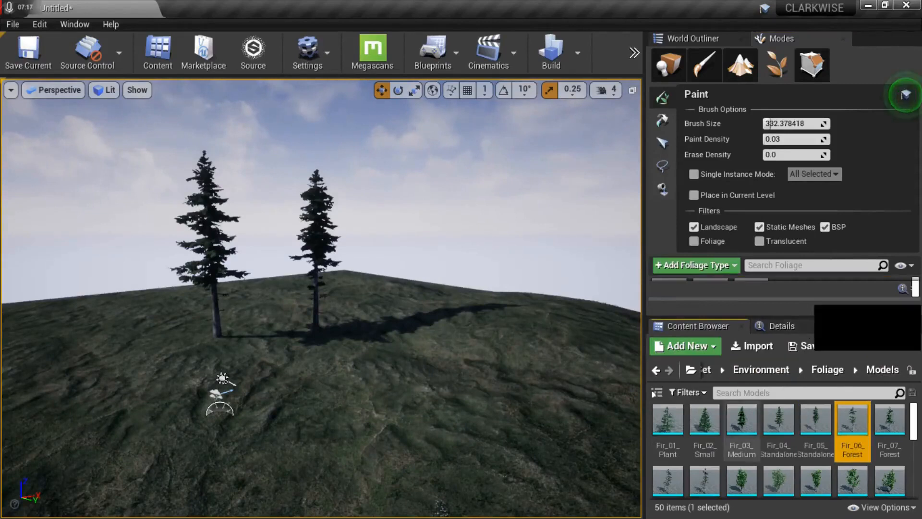
left_click_drag(741, 420, 814, 286)
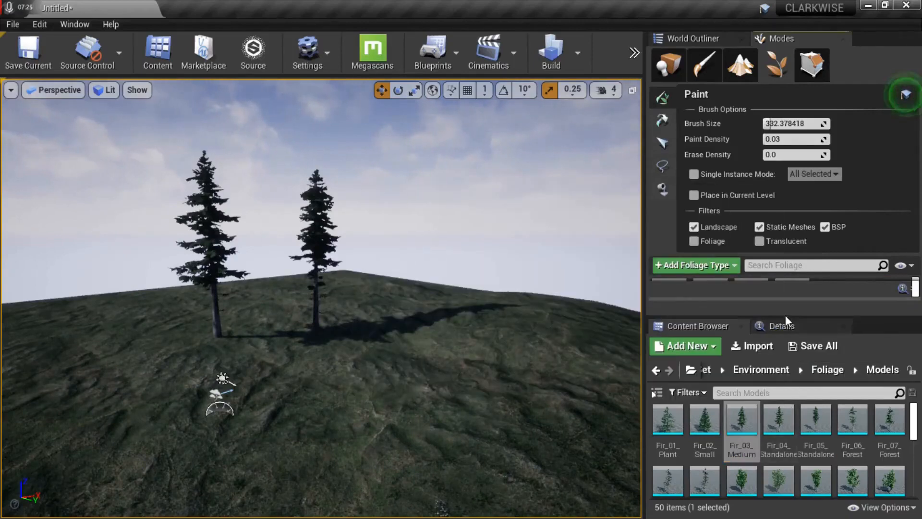
left_click_drag(786, 315, 780, 448)
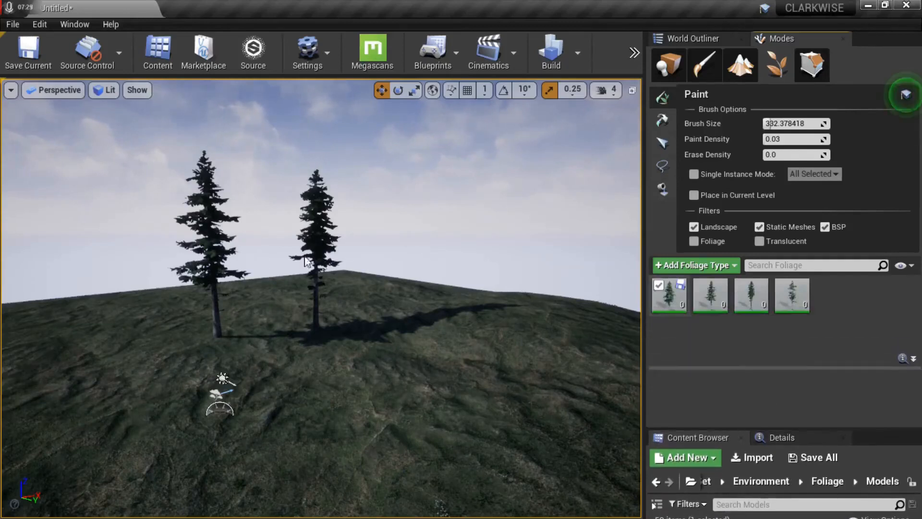
- Undo a test dab of foliage painted on a tree, and delete the two individually placed fir trees in Place mode
left_click(312, 227)
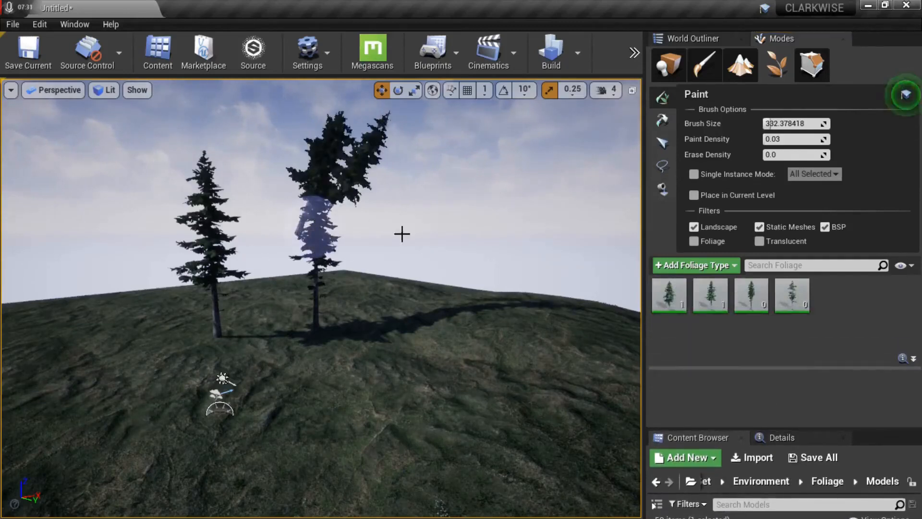
key("ctrl+z")
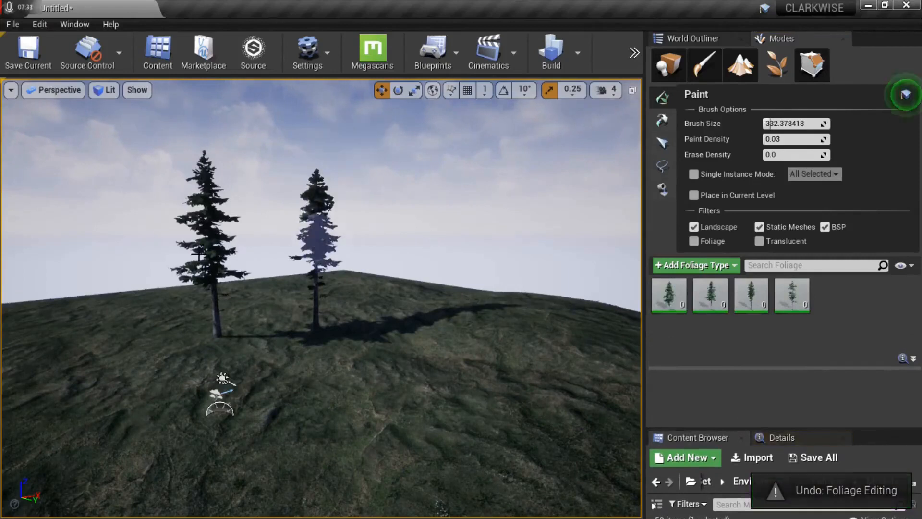
left_click(668, 63)
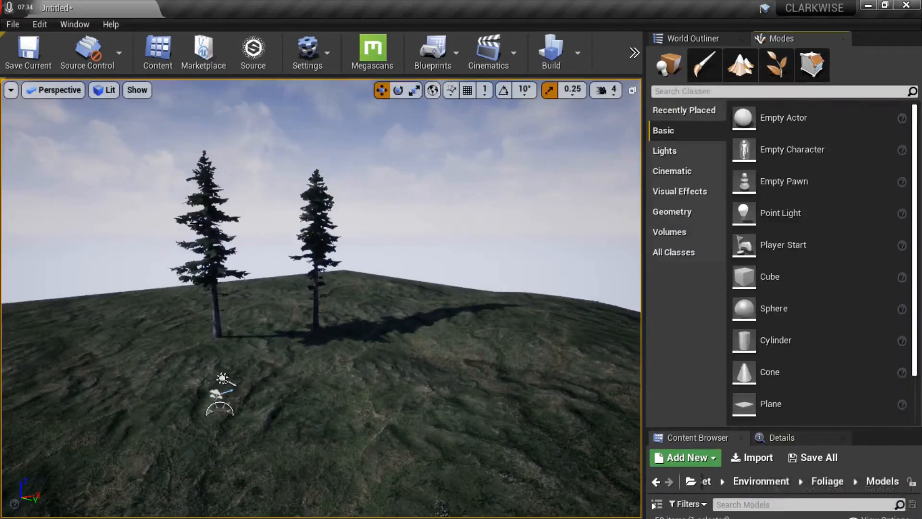
left_click(210, 250)
key("Delete")
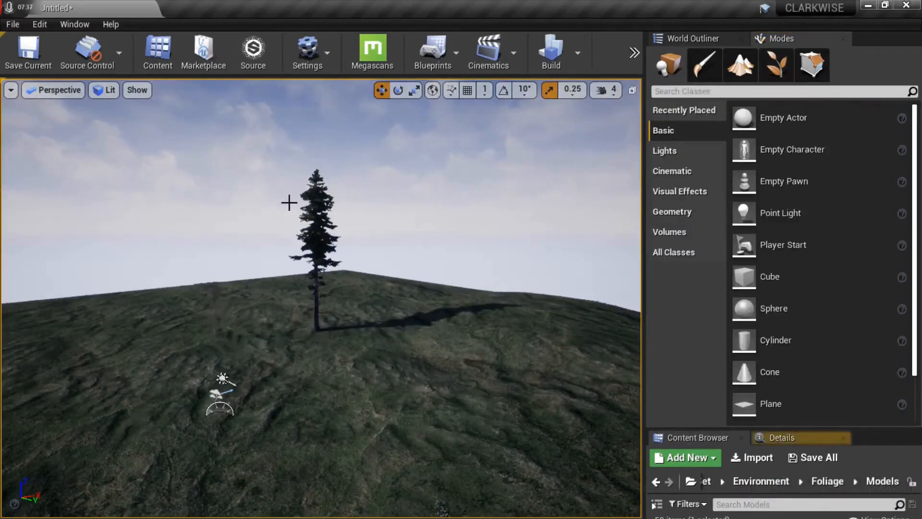
left_click(321, 211)
key("Delete")
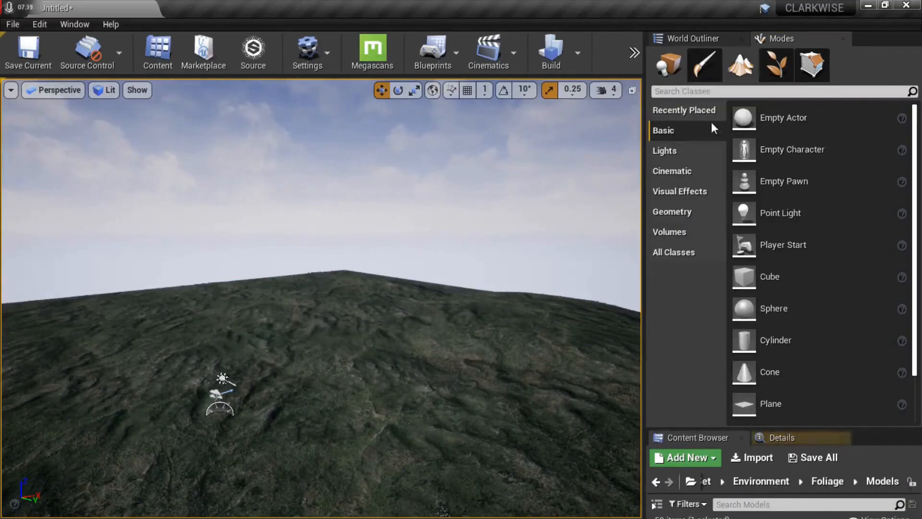
- Return to Foliage mode and try one dab of fir trees on the bare hill with the small brush, undoing it again
left_click(774, 69)
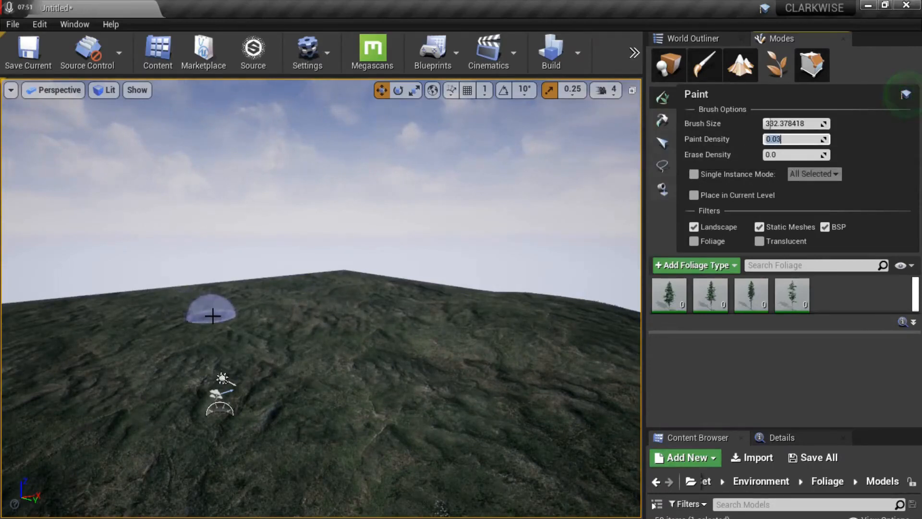
left_click(212, 315)
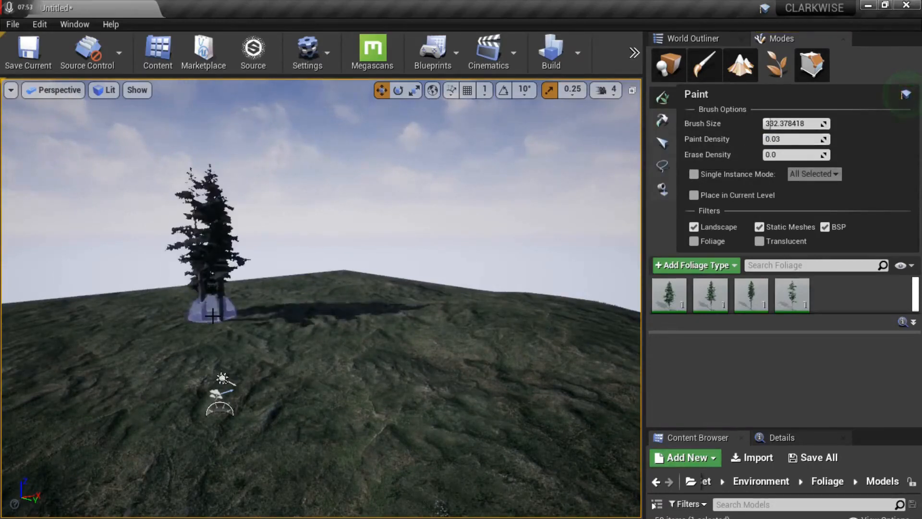
key("ctrl+z")
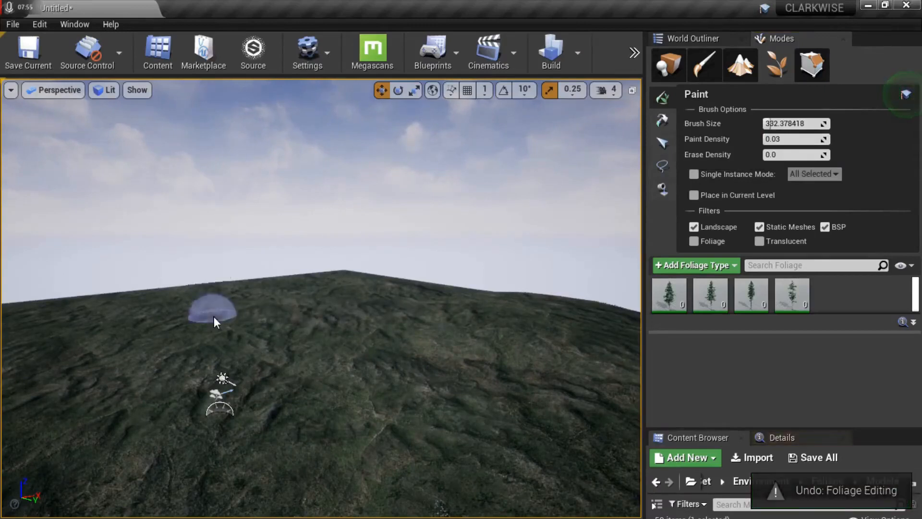
- Enlarge the foliage brush size to about 926
key("bracketright")
key("bracketright")
key("bracketright")
key("bracketright")
key("bracketright")
key("bracketright")
key("bracketright")
key("bracketright")
key("bracketright")
key("bracketright")
key("bracketright")
key("bracketright")
key("bracketright")
key("bracketright")
key("bracketright")
key("bracketright")
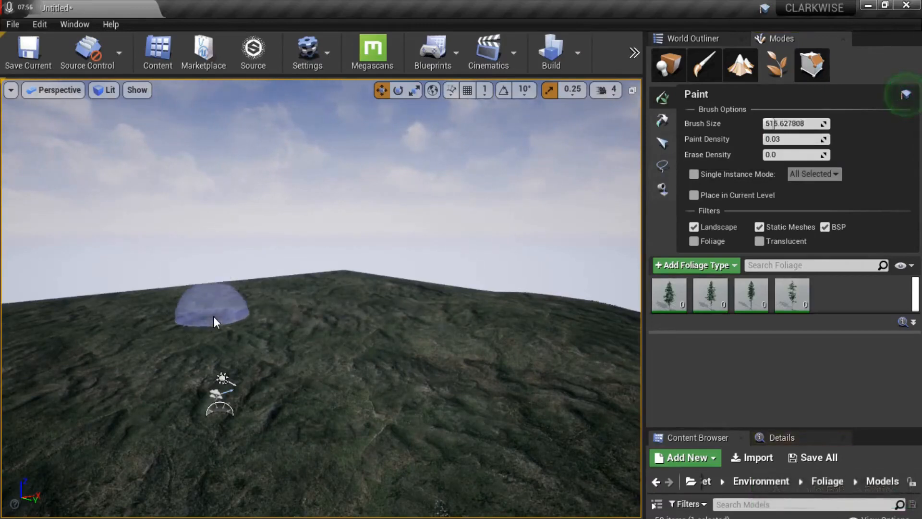
key("bracketright")
key("bracketright")
key("bracketright")
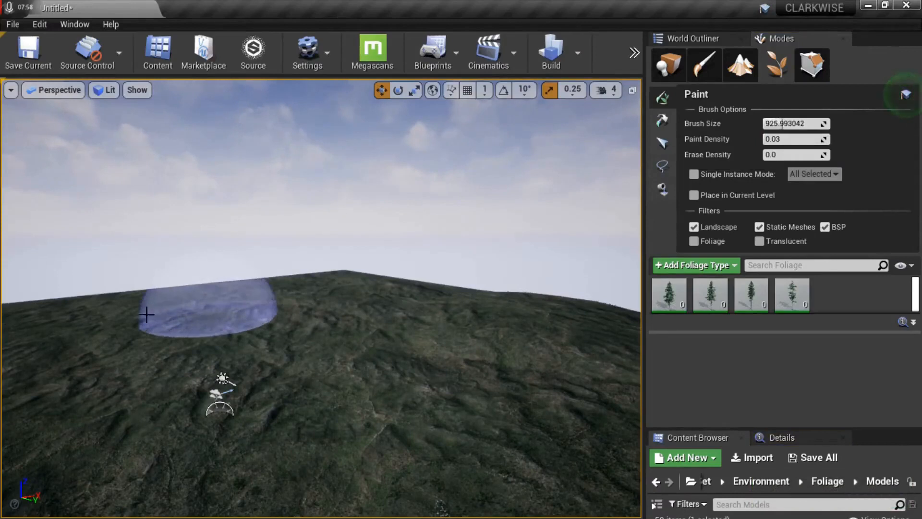
- Paint a continuous belt of fir trees across the hilltop, and undo the extra stroke made in front of it
left_click(141, 314)
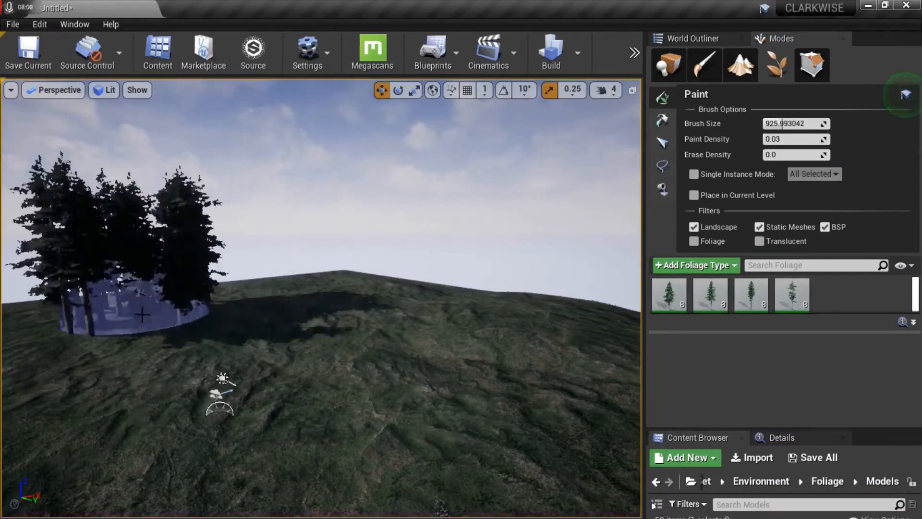
left_click(284, 302)
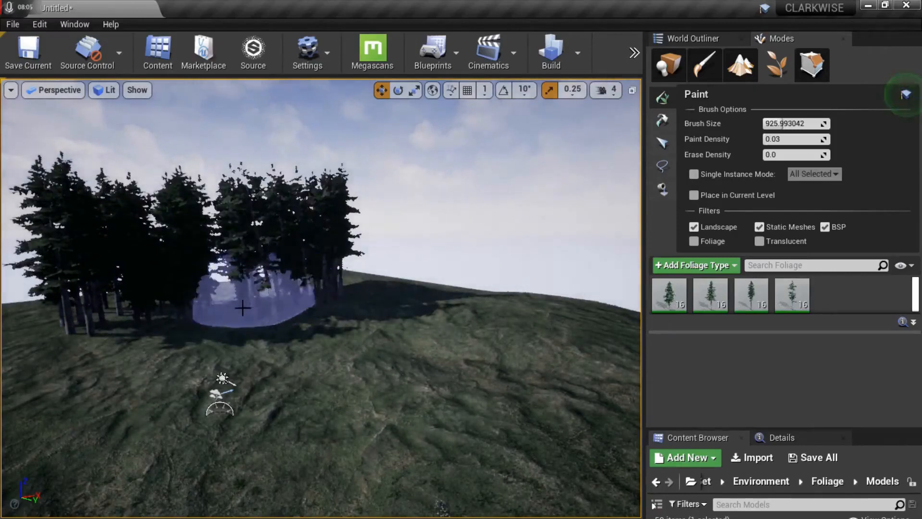
left_click(231, 306)
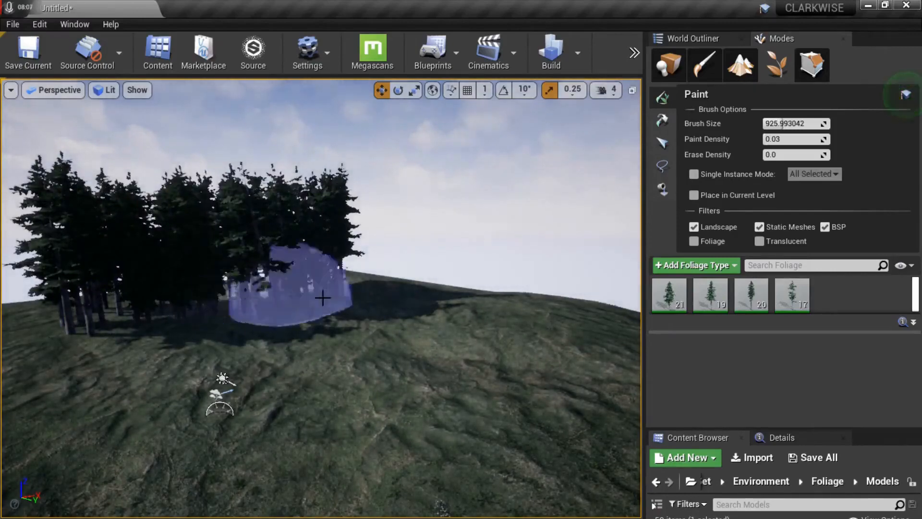
left_click_drag(405, 313, 536, 316)
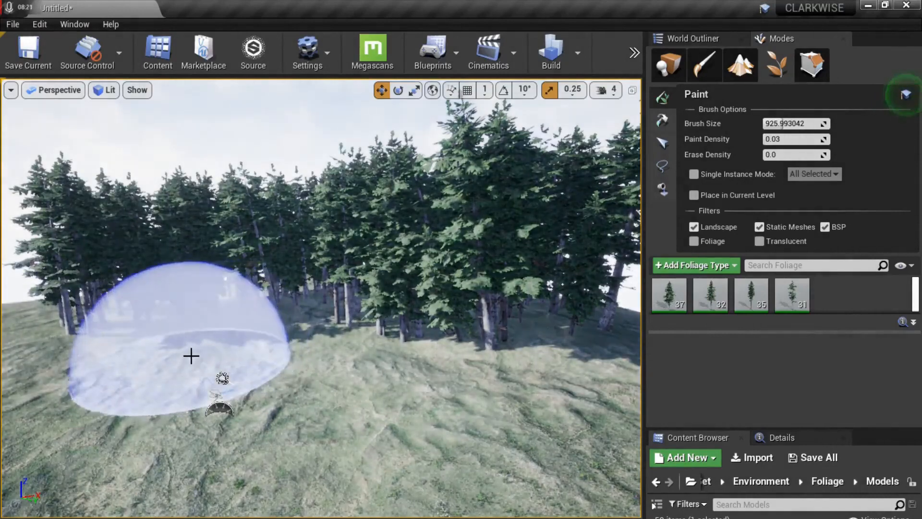
mouse_move(184, 354)
left_mouse_down()
mouse_move(144, 336)
mouse_move(284, 348)
left_mouse_up()
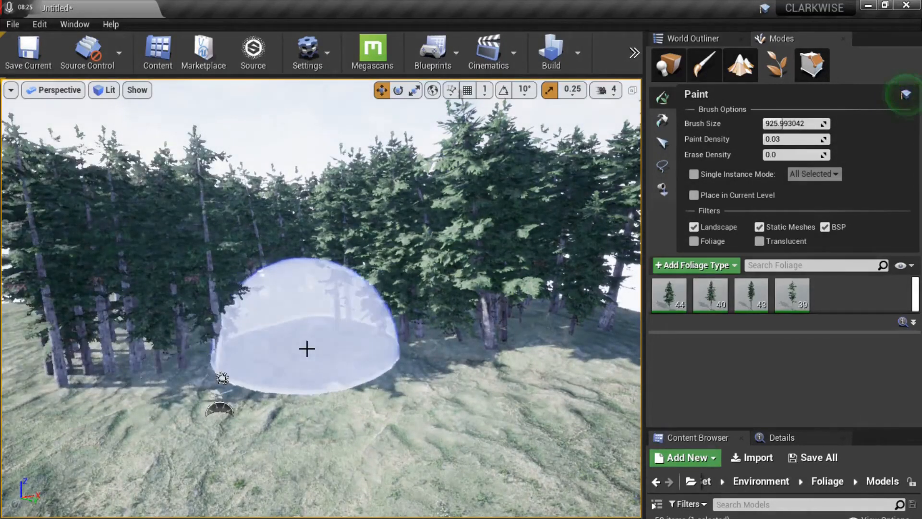
key("ctrl+z")
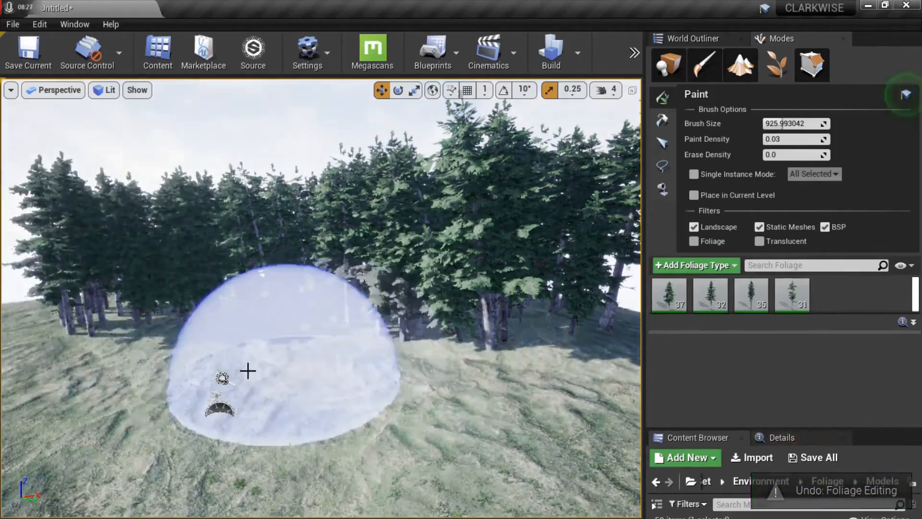
- Extend the fir belt from its end down along the side of the hill
right_click_drag(213, 369, 216, 416)
key("s")
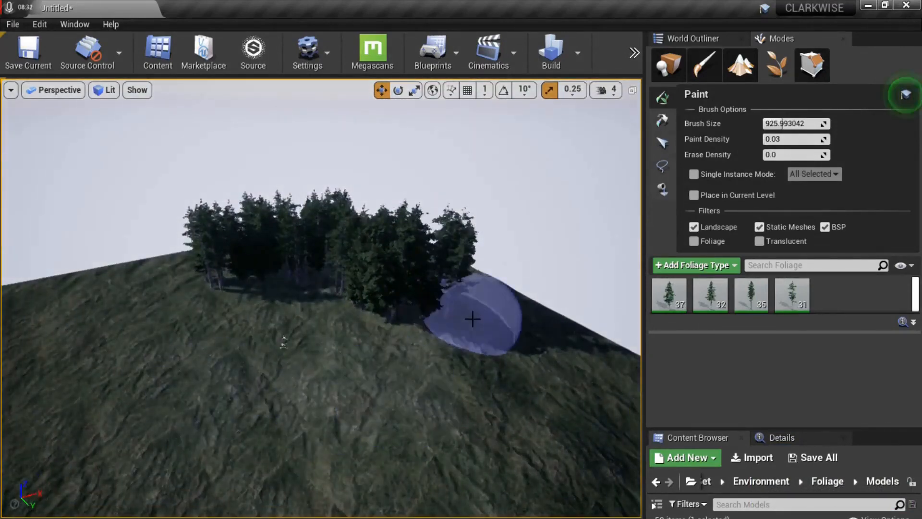
mouse_move(477, 325)
left_mouse_down()
mouse_move(494, 371)
mouse_move(566, 443)
mouse_move(630, 482)
left_mouse_up()
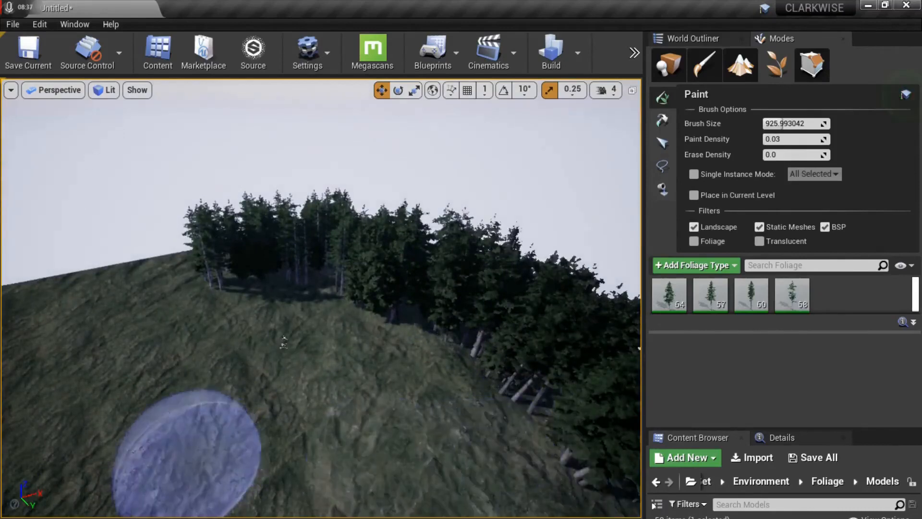
- Paint fir trees along the far end and down the opposite side of the hill, leaving an open clearing between the two belts
key("s")
mouse_move(186, 457)
right_mouse_down()
mouse_move(130, 464)
mouse_move(151, 459)
right_mouse_up()
key("d")
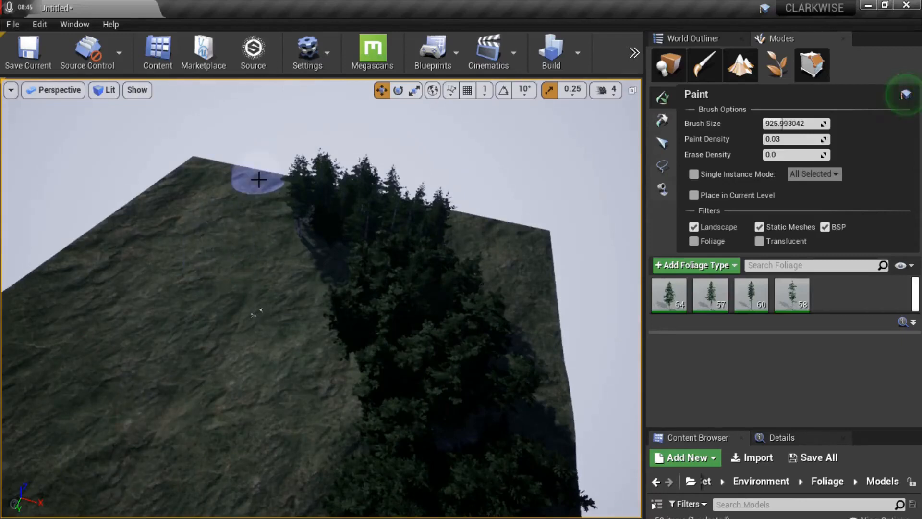
left_click(254, 179)
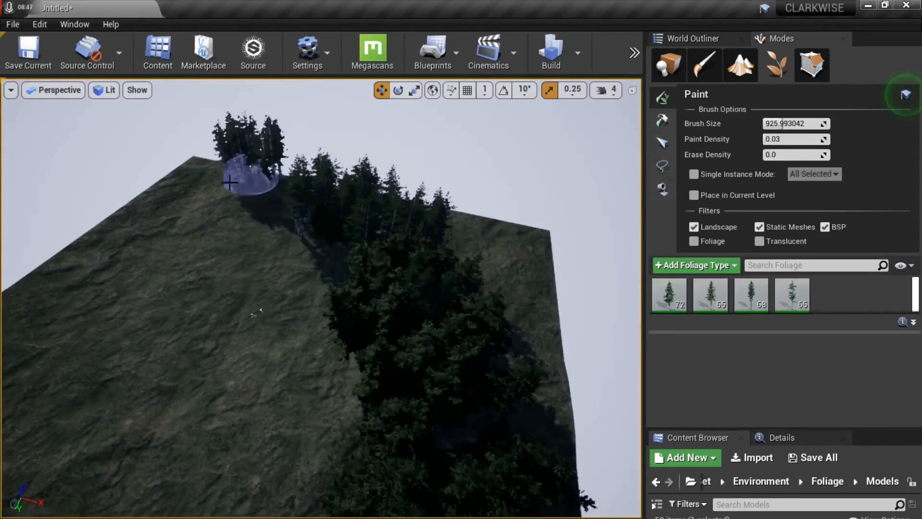
left_click(178, 190)
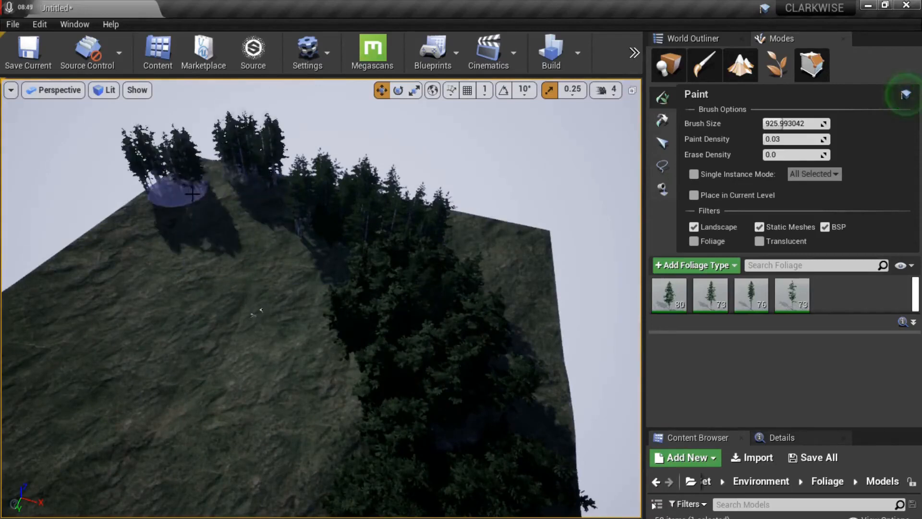
left_click(209, 180)
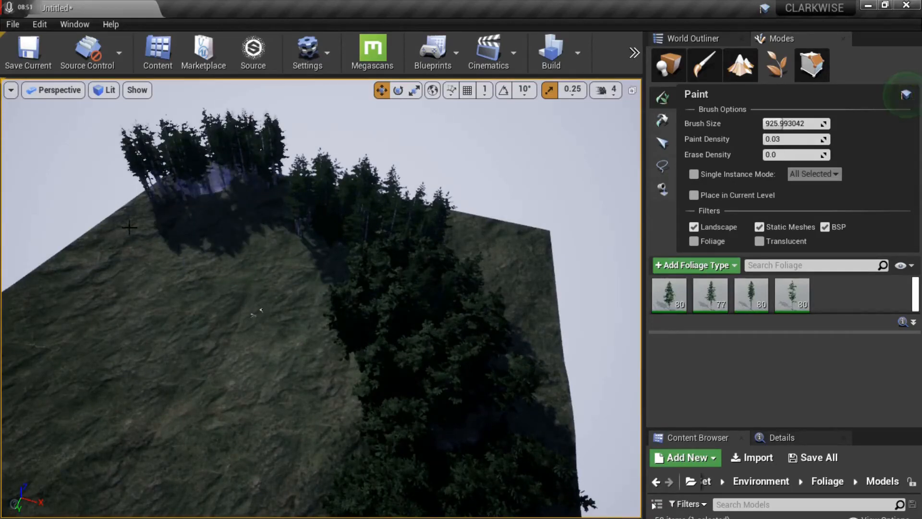
mouse_move(148, 222)
left_mouse_down()
mouse_move(7, 374)
mouse_move(15, 417)
mouse_move(87, 369)
mouse_move(142, 377)
left_mouse_up()
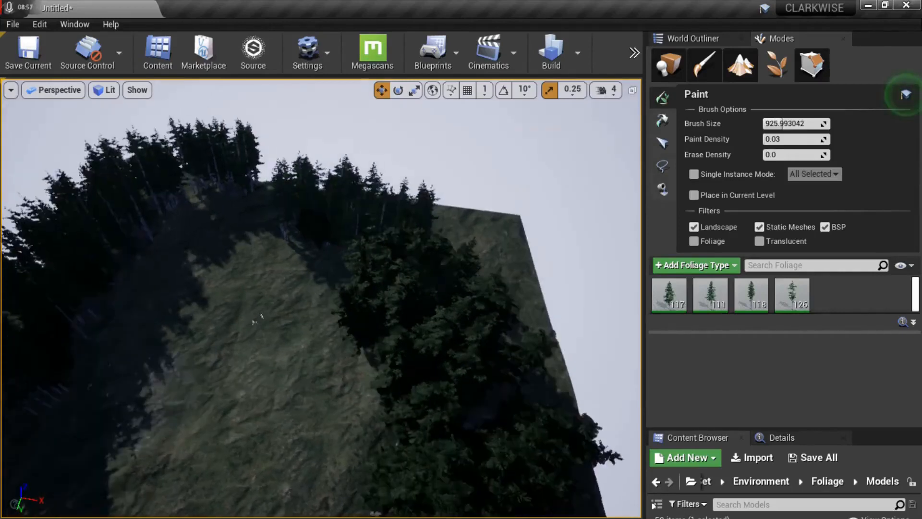
- Paint fir trees along the remaining open side of the hill to continue the forest ring around the clearing
key("s")
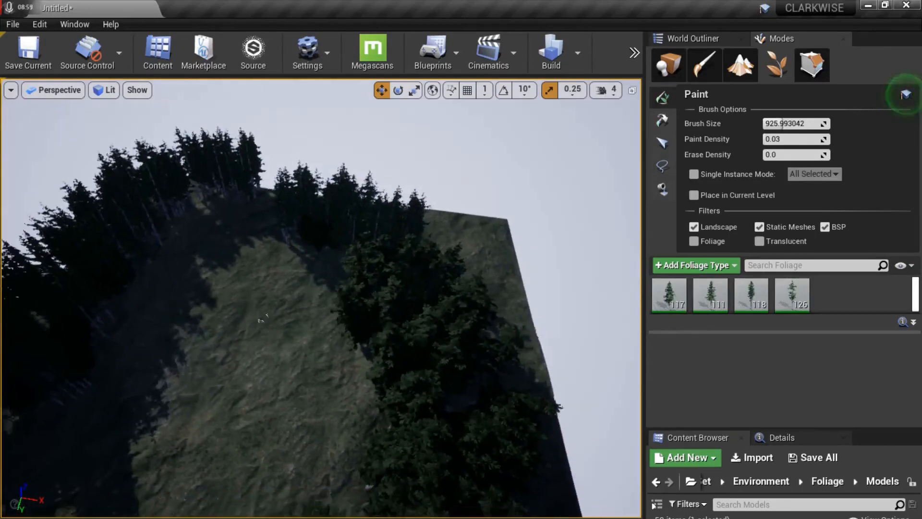
left_click_drag(77, 408, 5, 408, "alt")
left_click_drag(115, 364, 111, 364, "alt")
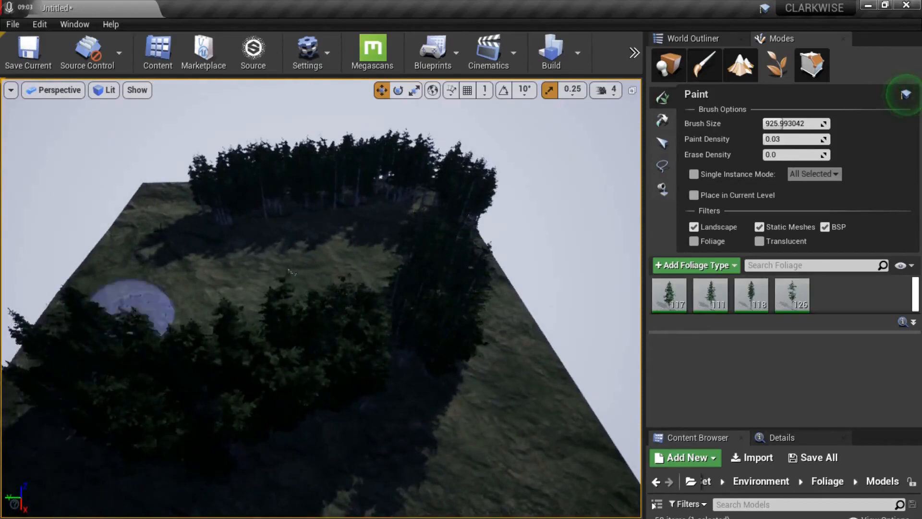
mouse_move(178, 212)
left_mouse_down()
mouse_move(178, 200)
mouse_move(144, 211)
mouse_move(133, 249)
mouse_move(44, 288)
mouse_move(72, 335)
mouse_move(70, 353)
mouse_move(53, 354)
left_mouse_up()
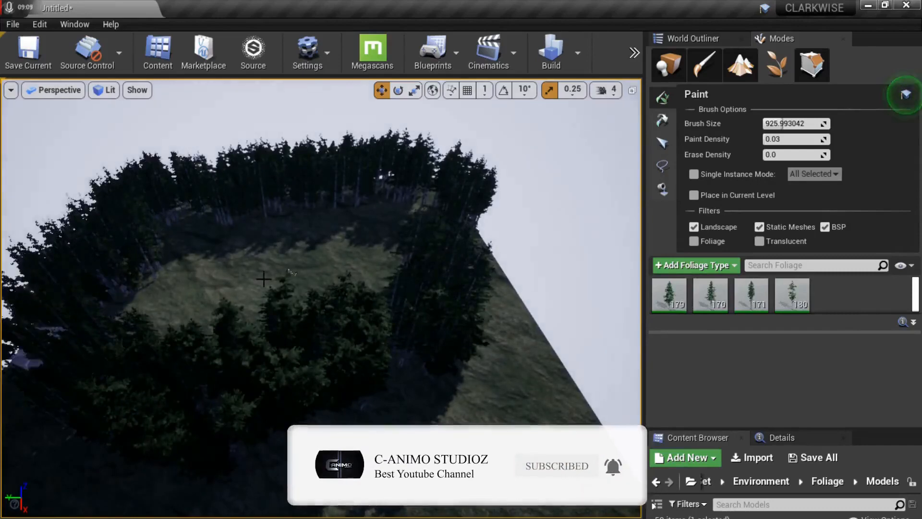
- Enlarge the foliage brush size to about 1508 and fill the gap and inner edge of the fir ring with more trees
mouse_move(245, 272)
left_mouse_down("alt")
mouse_move(278, 285)
mouse_move(268, 319)
mouse_move(277, 330)
left_mouse_up("alt")
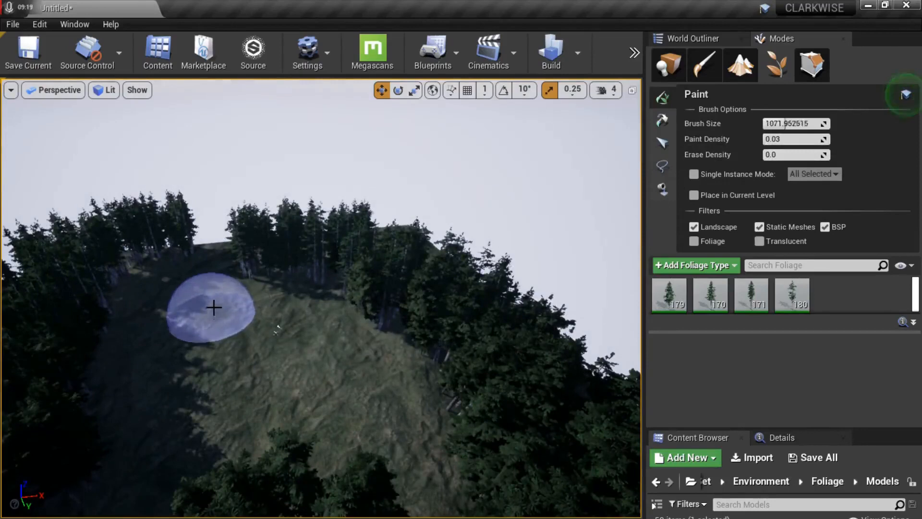
key("bracketright")
key("bracketright")
key("bracketright")
key("bracketright")
key("bracketright")
key("bracketright")
key("bracketright")
left_click(169, 313)
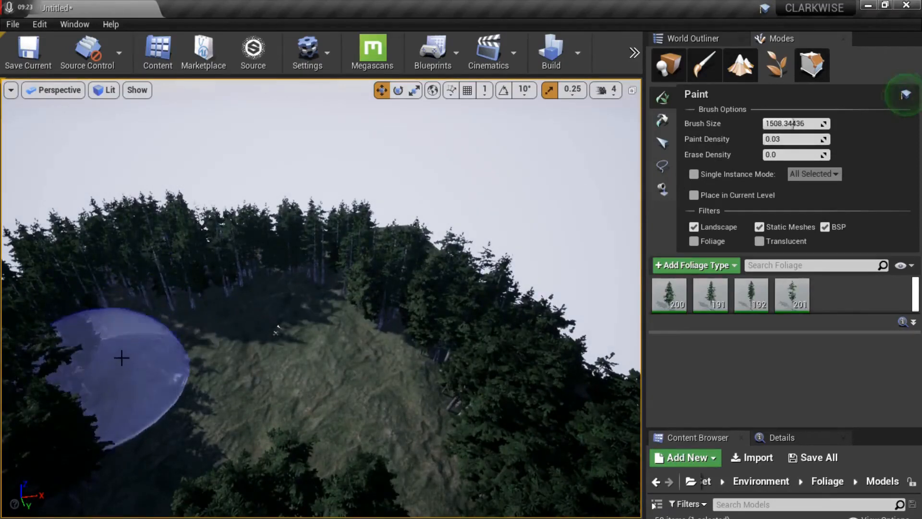
left_click(123, 353)
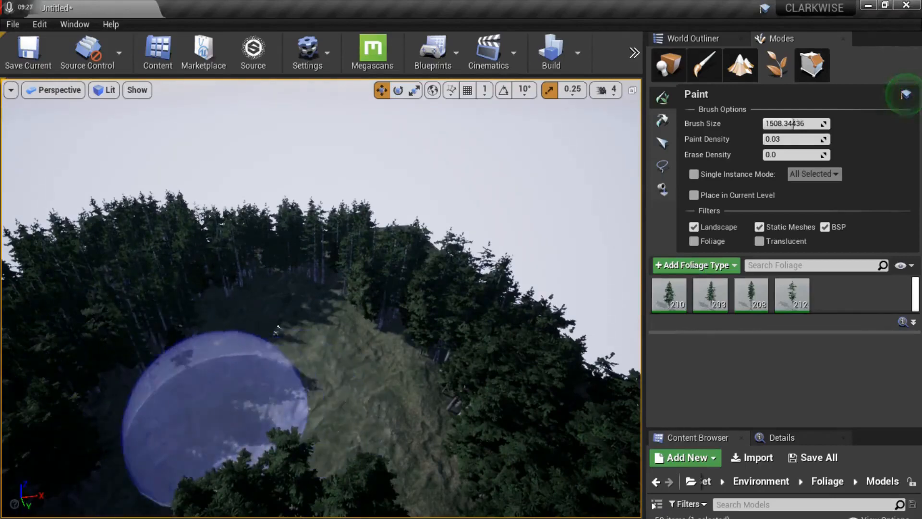
- Switch to Place mode, play the level to view the forest around the character, and stop the session
right_click_drag(276, 330, 304, 337)
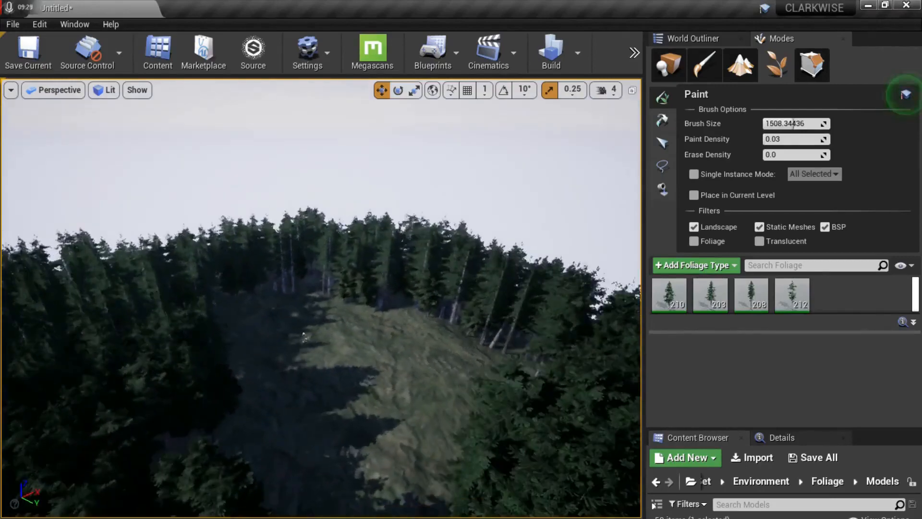
right_click_drag(237, 414, 255, 429)
right_click_drag(262, 373, 267, 373)
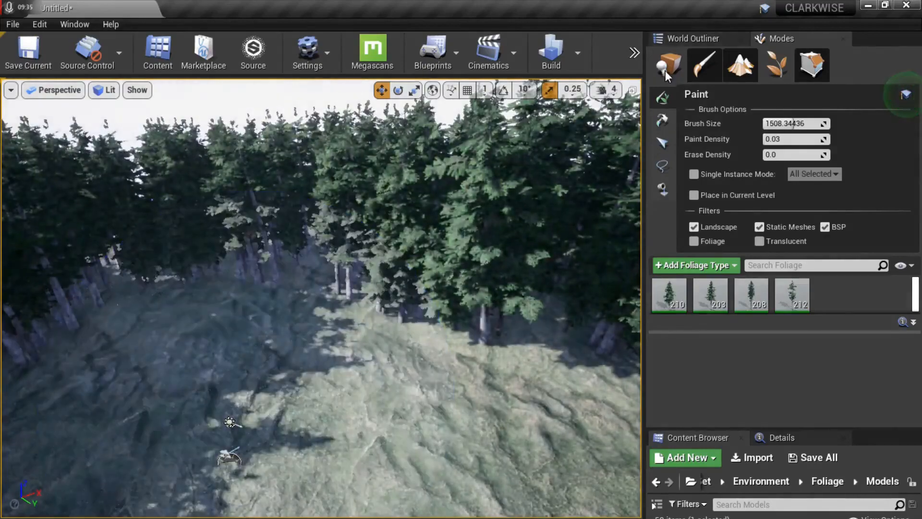
left_click(665, 71)
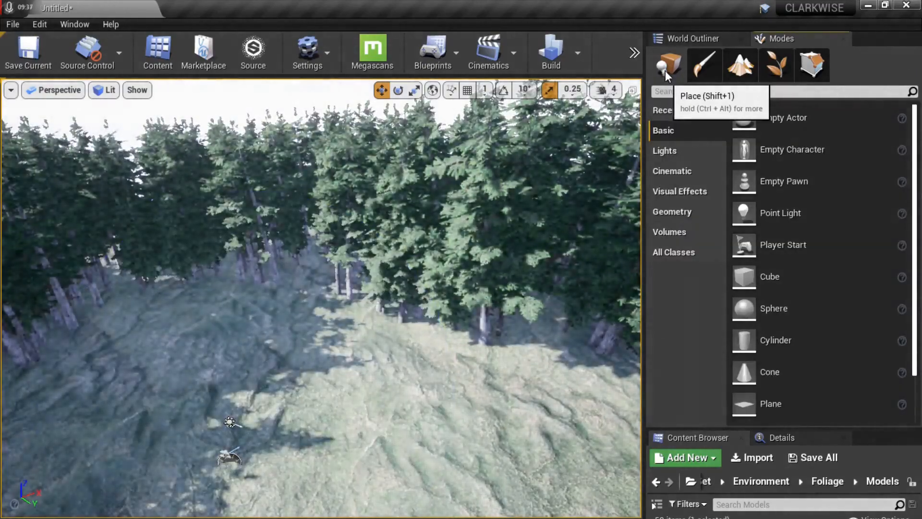
key("alt+p")
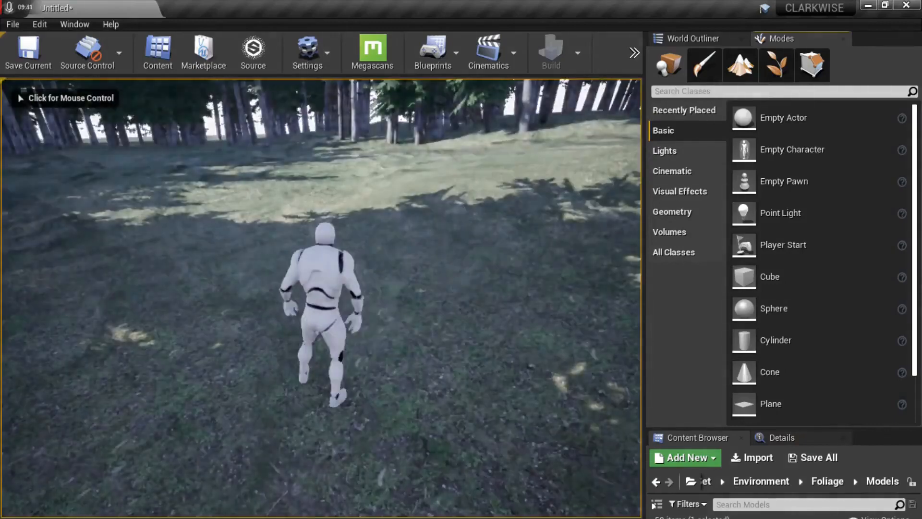
left_click(464, 208)
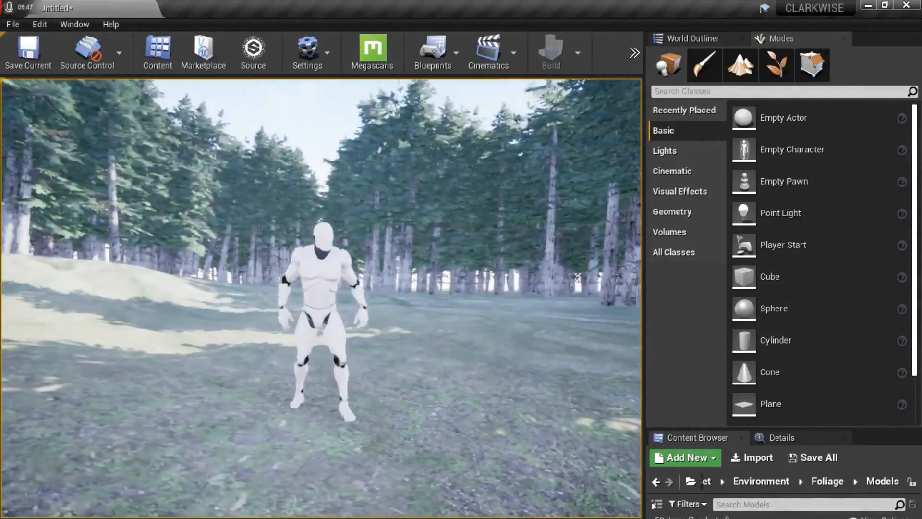
key("Escape")
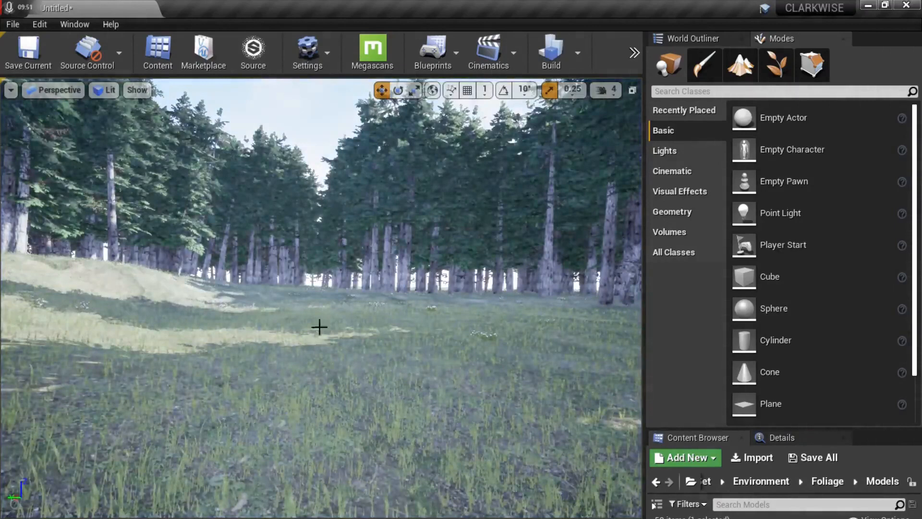
- Examine the grass, flowers and fir trees from ground level throughout the clearing
middle_click_drag(319, 327, 319, 361)
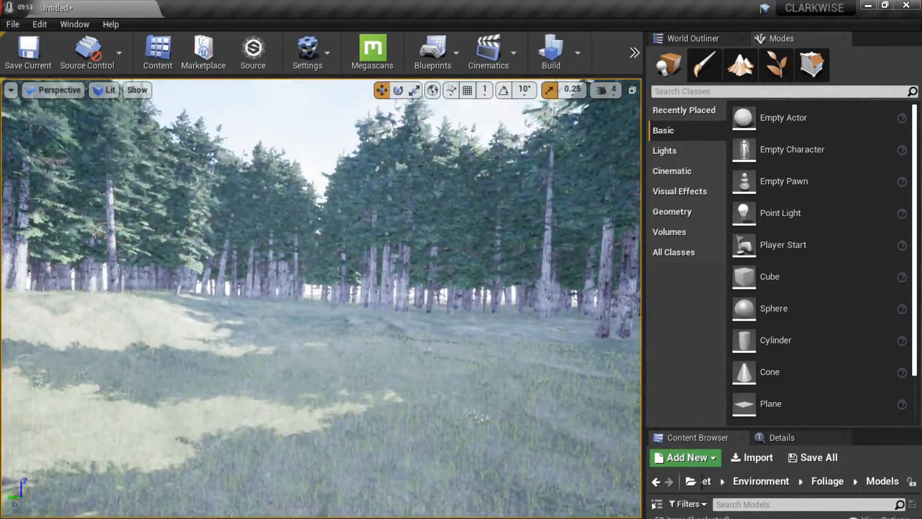
key("w")
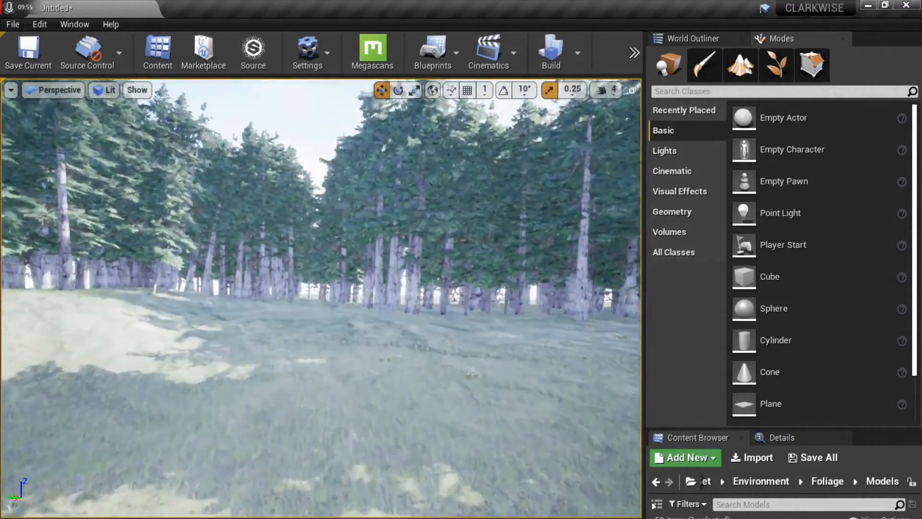
key("w")
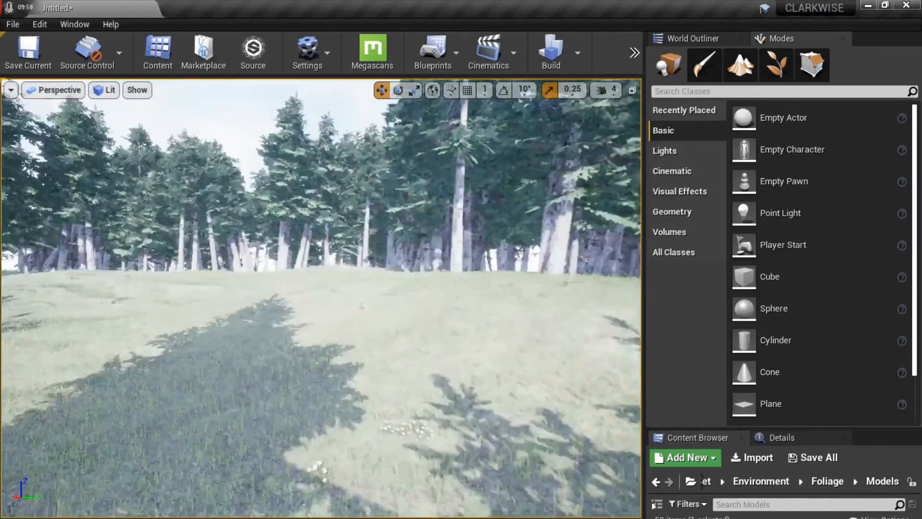
right_click_drag(320, 297, 69, 298)
key("w")
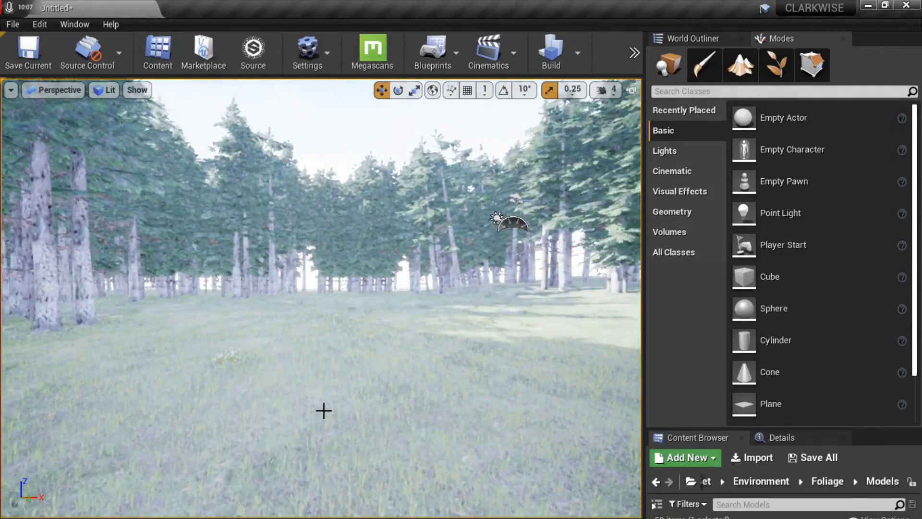
key("w")
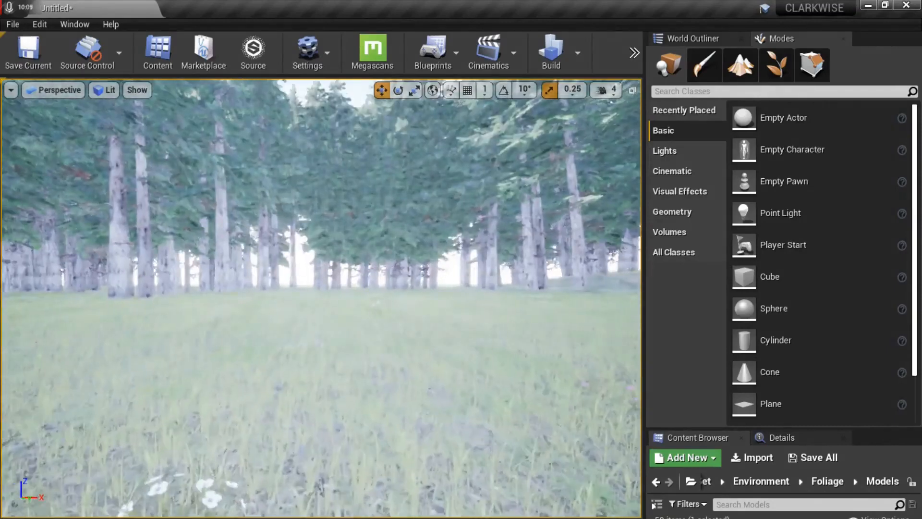
key("w")
right_click_drag(321, 298, 379, 298)
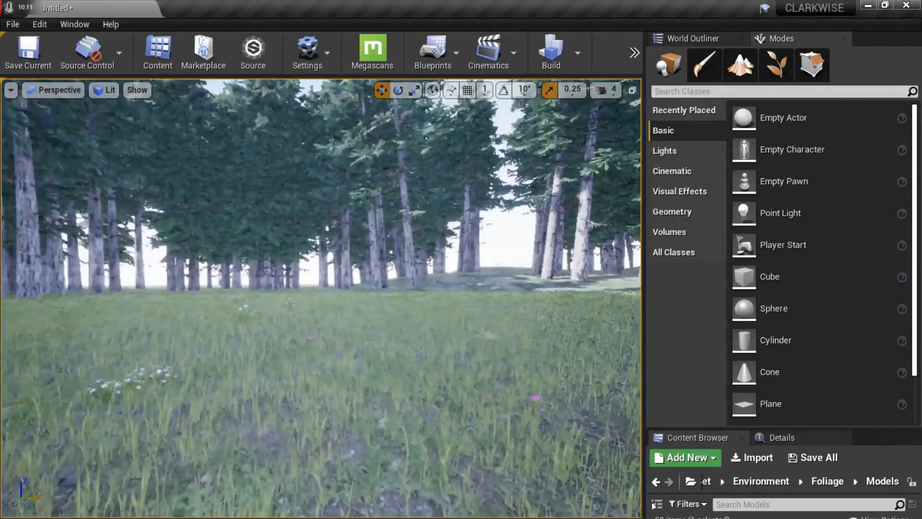
key("w")
key("w")
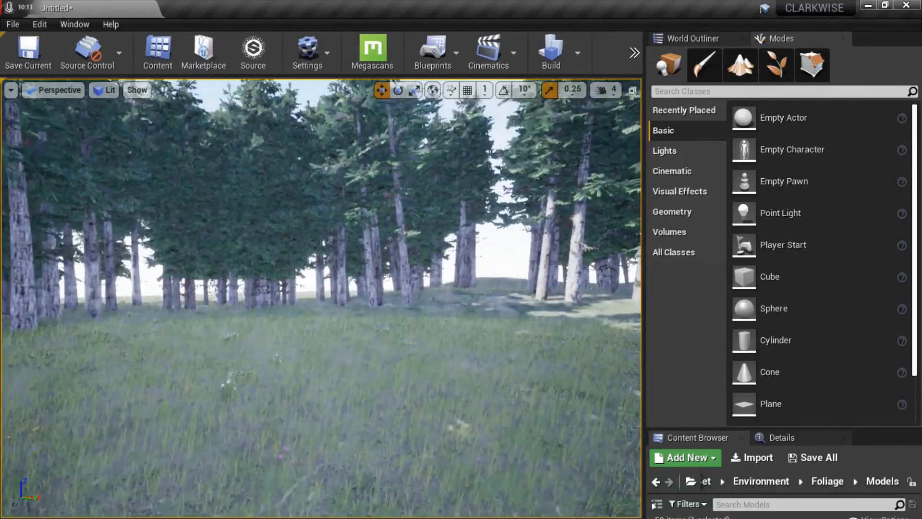
middle_click_drag(324, 410, 342, 389)
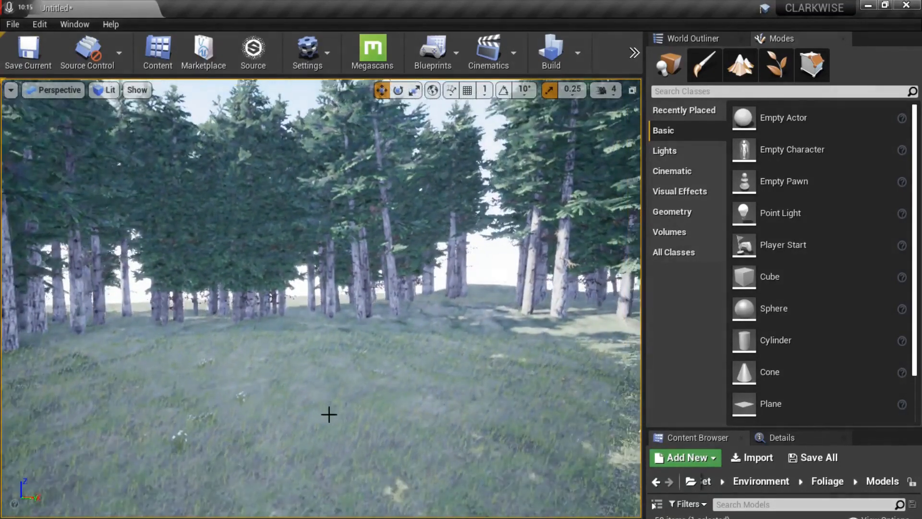
- Show the World Outliner, enlarge the Content Browser, and set the Fir_03_Medium mesh preview to LOD 2
left_click(696, 37)
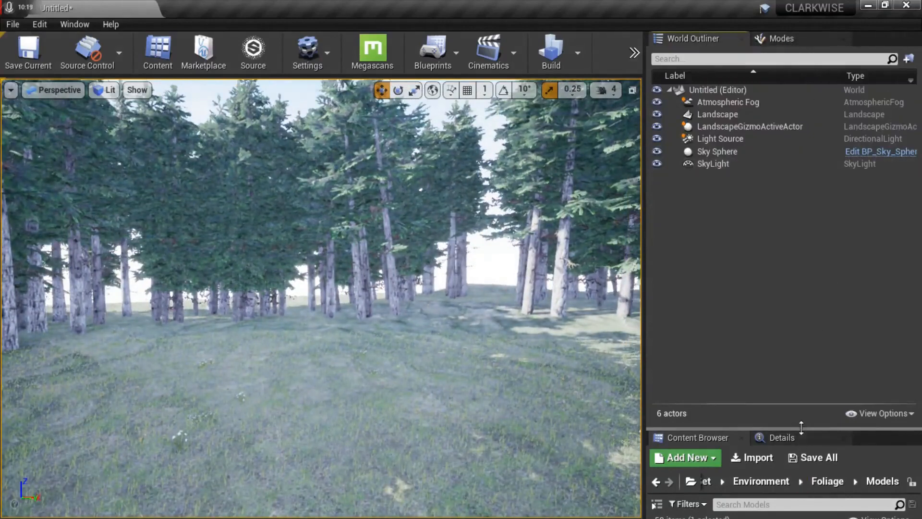
left_click_drag(797, 403, 799, 243)
left_click_drag(750, 342, 747, 354)
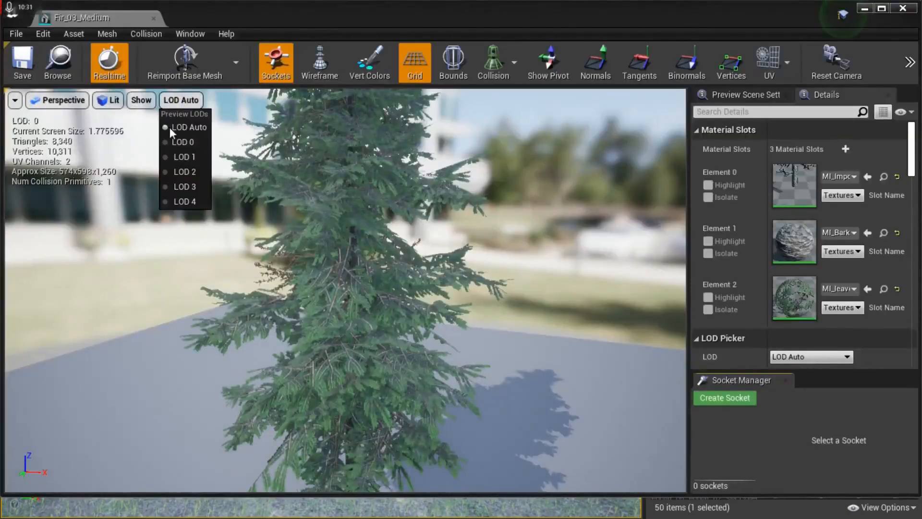
left_click(177, 156)
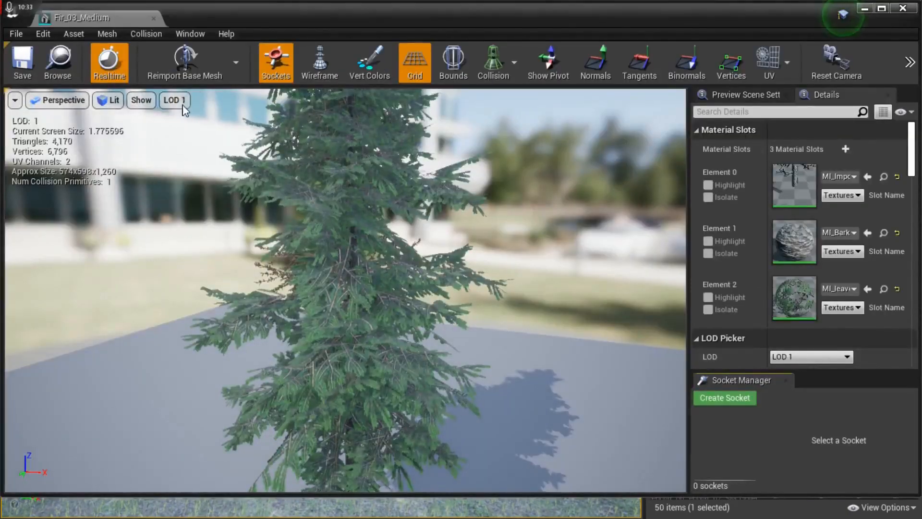
left_click(182, 103)
left_click(184, 171)
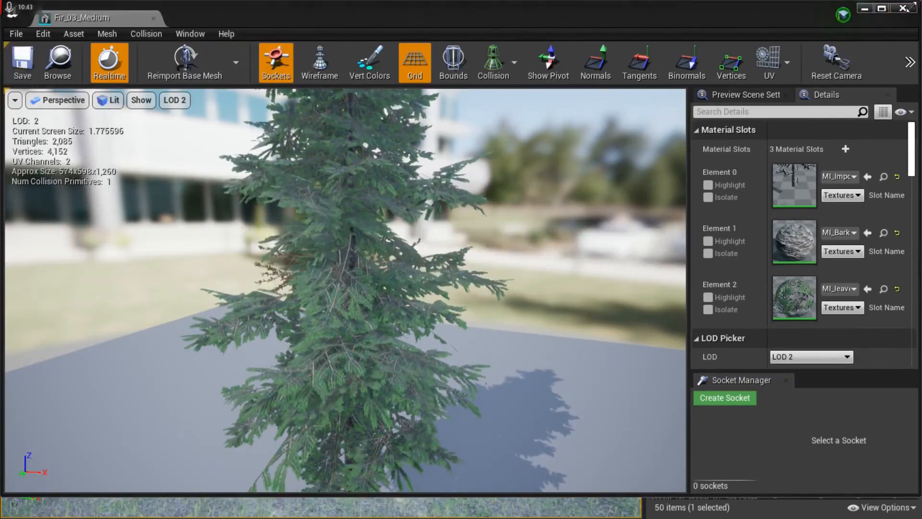
left_click(903, 9)
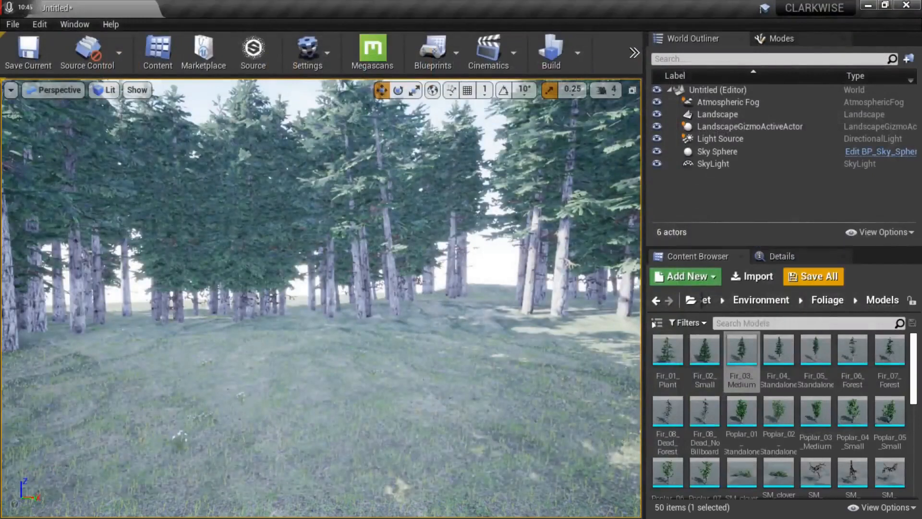
- Set the Fir_04_Standalone mesh preview to LOD 2, save the mesh and close its editor
left_click(778, 355)
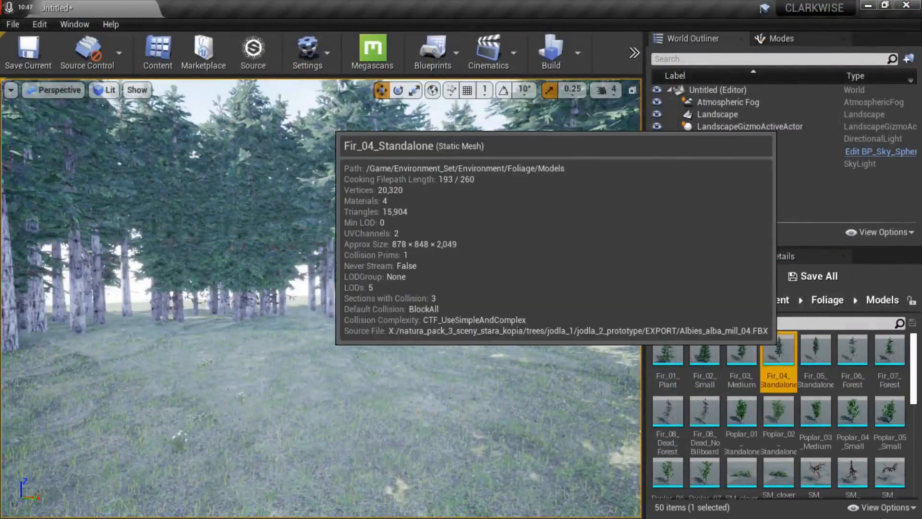
double_click(778, 355)
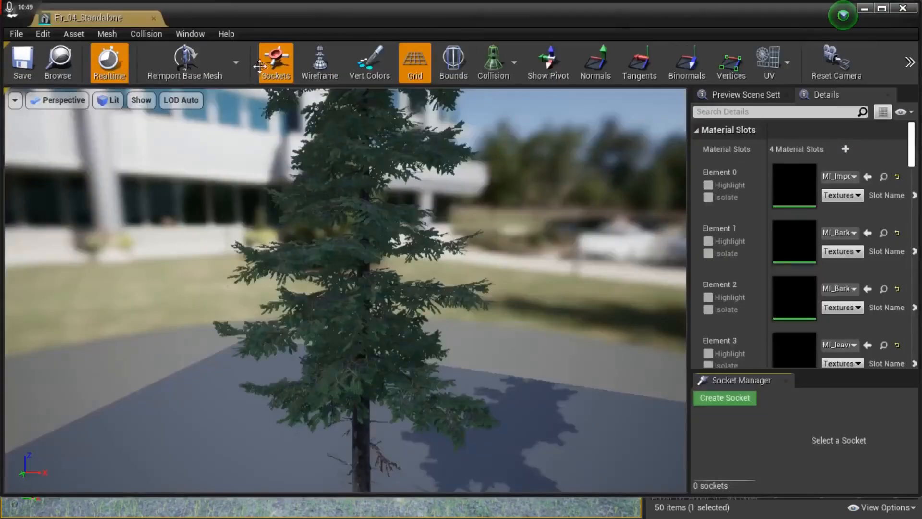
left_click(181, 99)
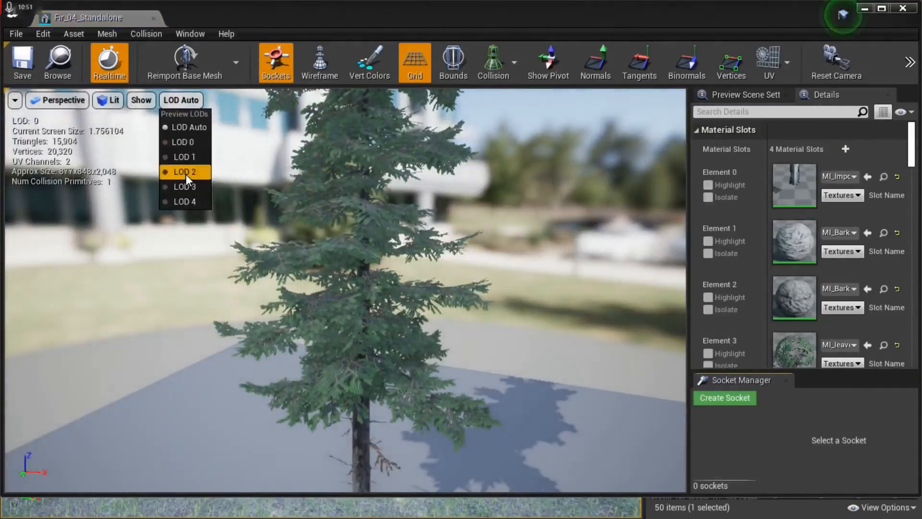
left_click(185, 173)
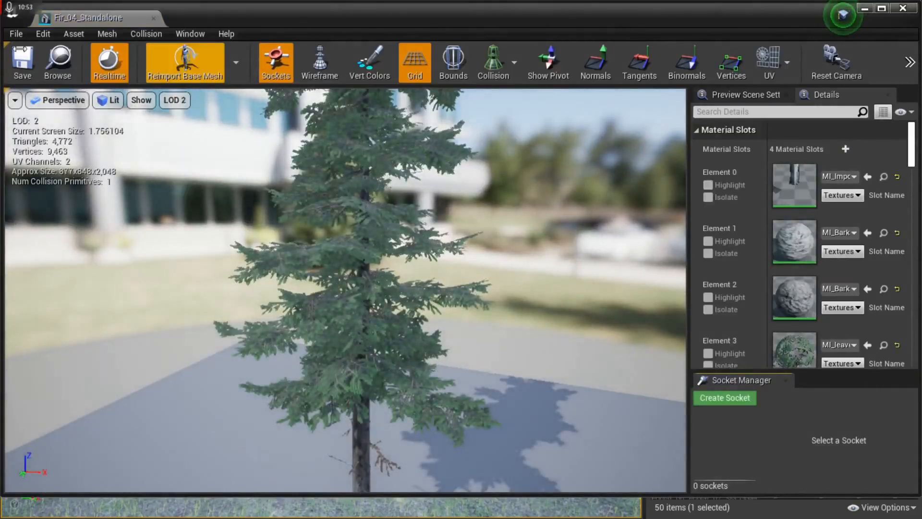
left_click(23, 63)
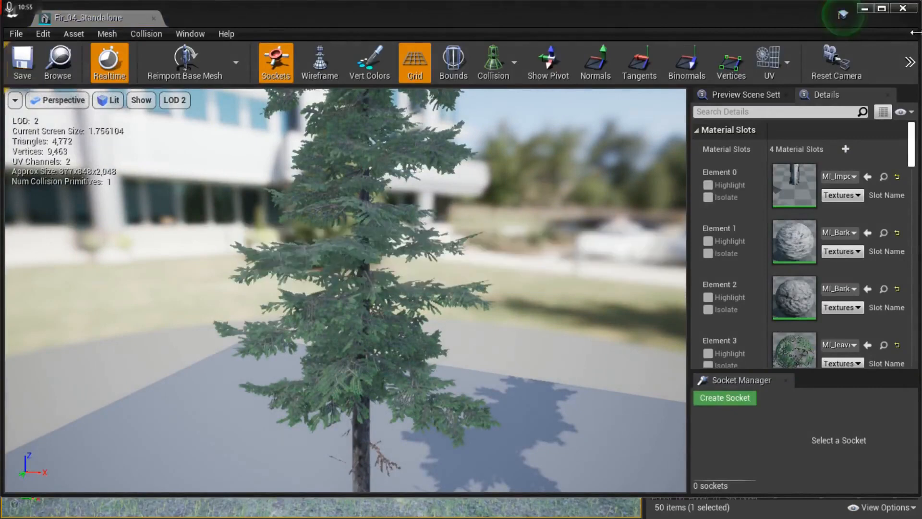
left_click(905, 10)
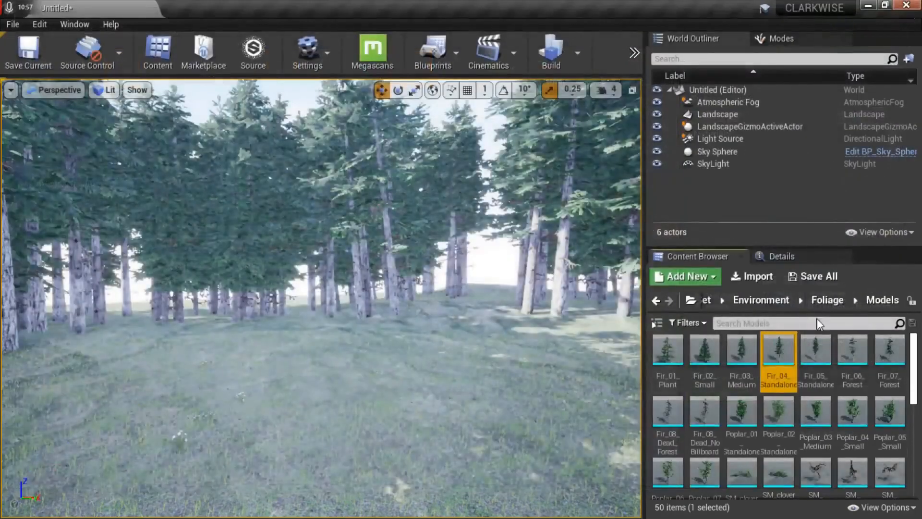
- Open the Fir_05_Standalone mesh, set its preview to LOD 2 and save it
left_click_drag(815, 353, 295, 224)
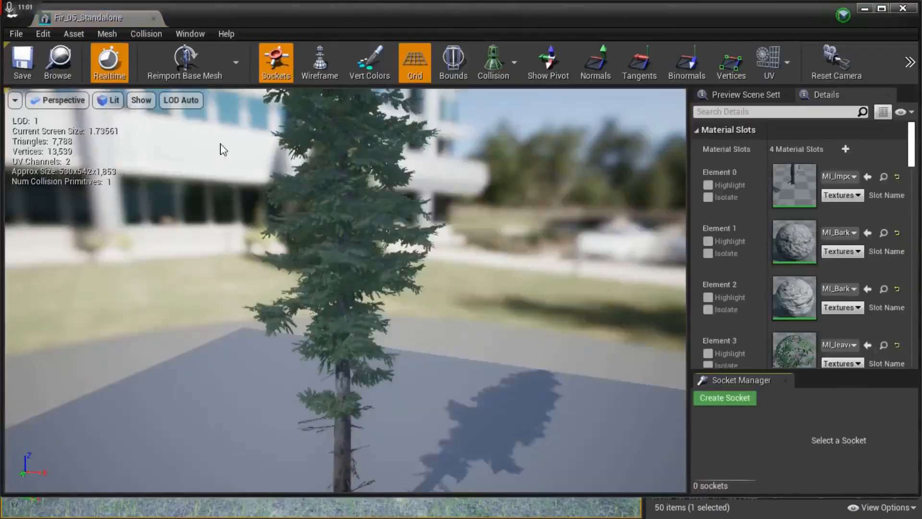
left_click(175, 98)
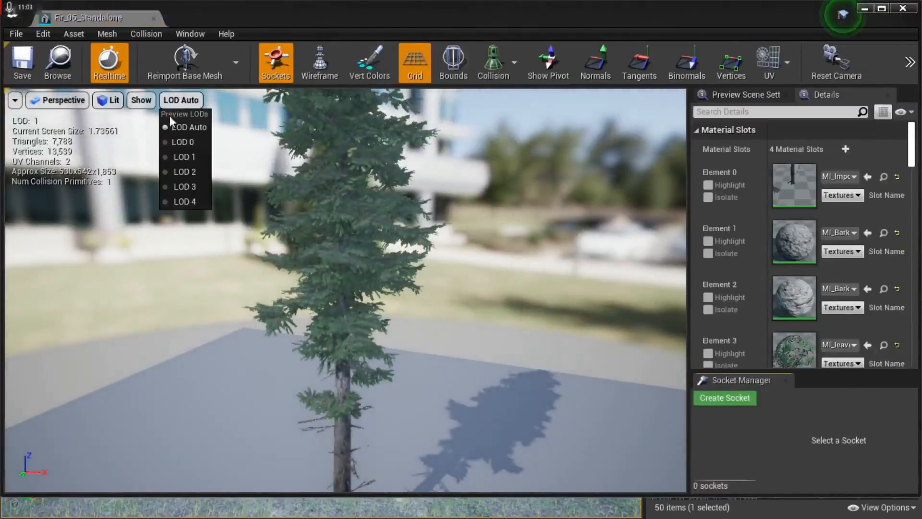
left_click(175, 173)
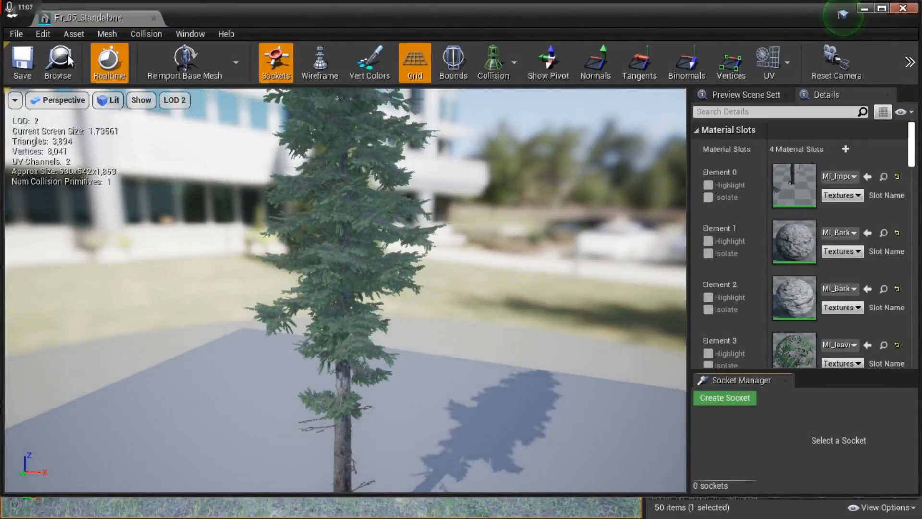
left_click(22, 60)
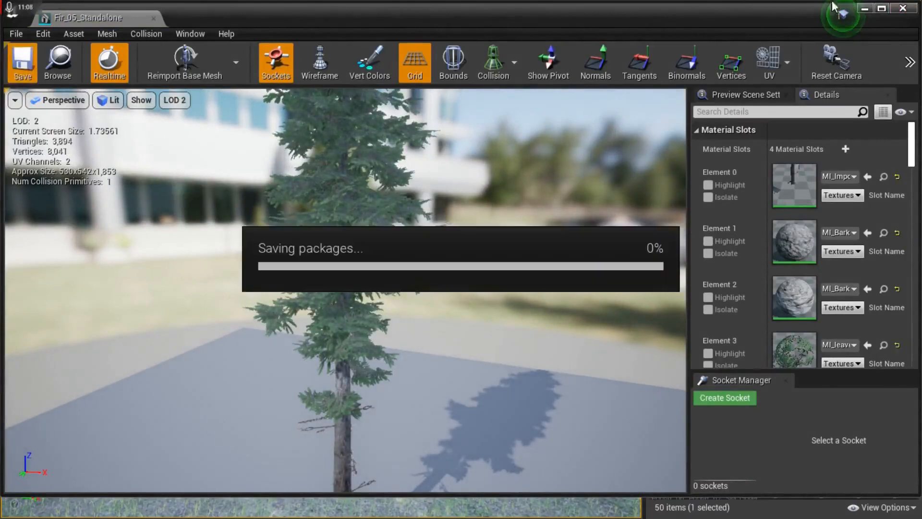
- Close the Fir_05_Standalone mesh, set the Fir_06_Forest mesh preview to LOD 2, save it and close its editor
left_click(903, 8)
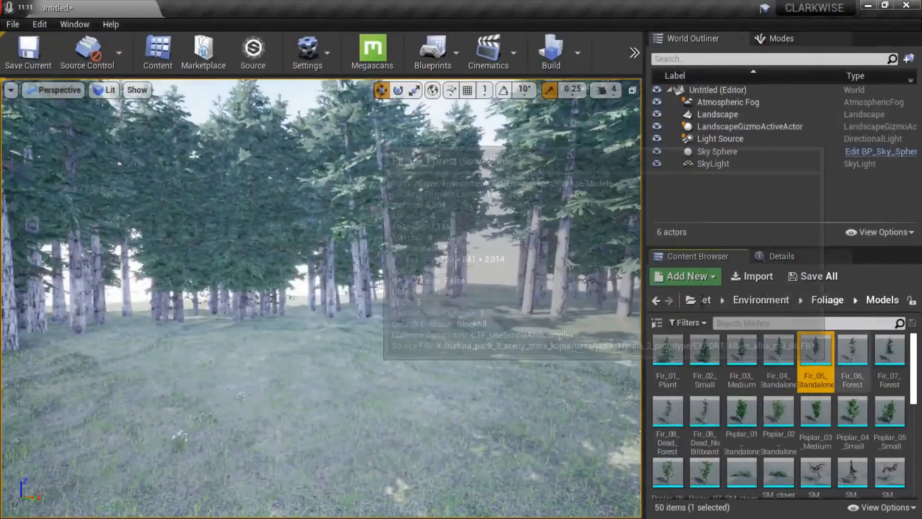
double_click(853, 350)
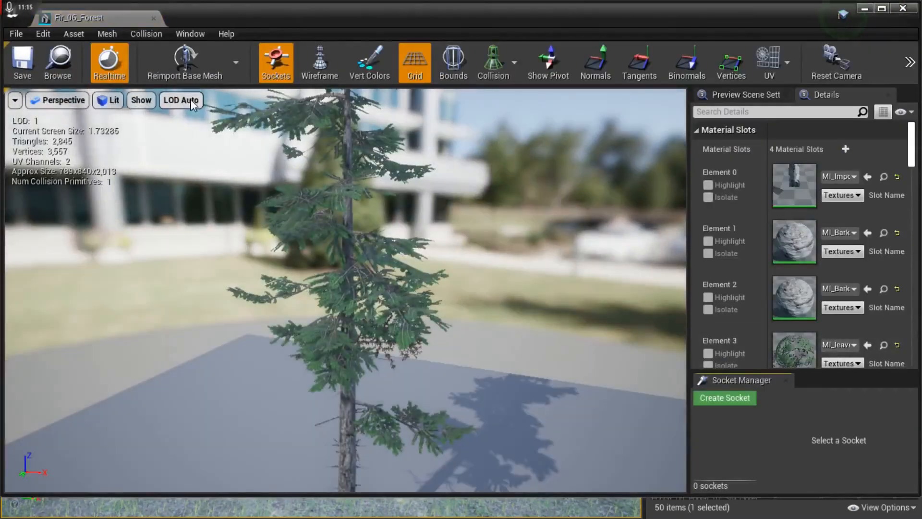
left_click(180, 100)
left_click(189, 171)
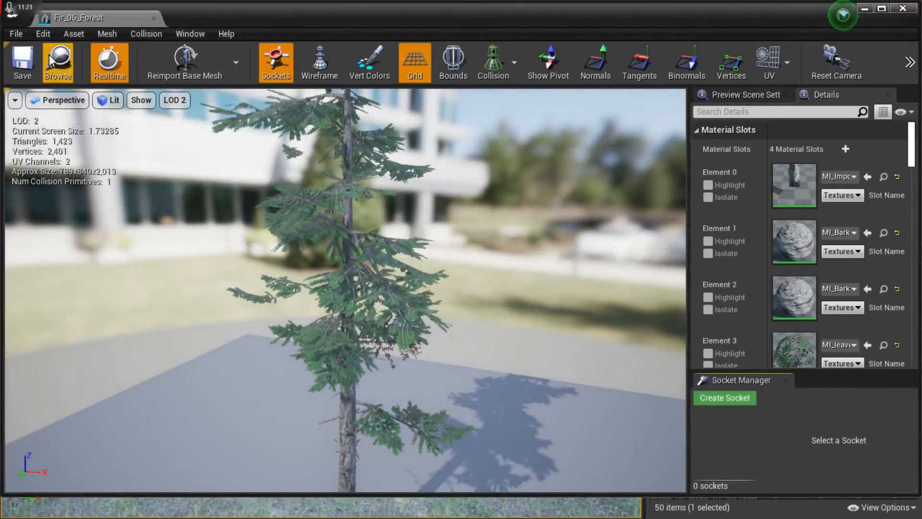
left_click(31, 65)
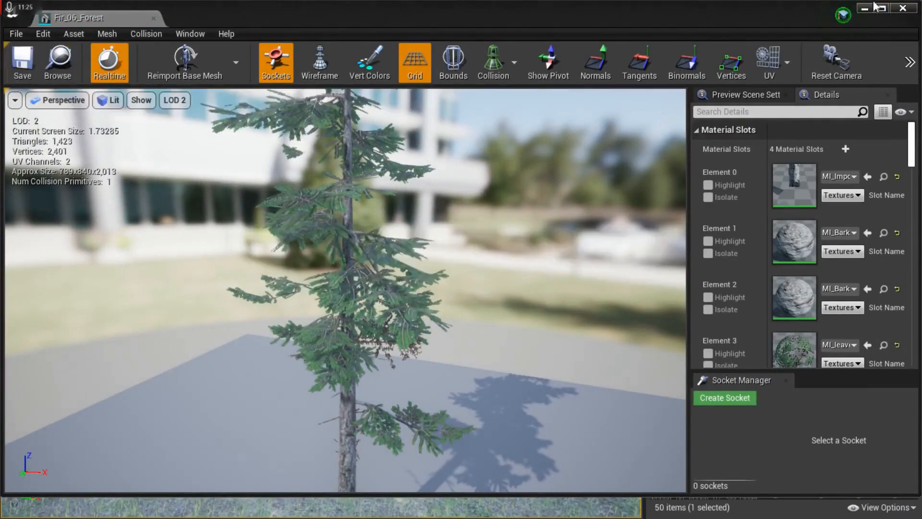
left_click(903, 9)
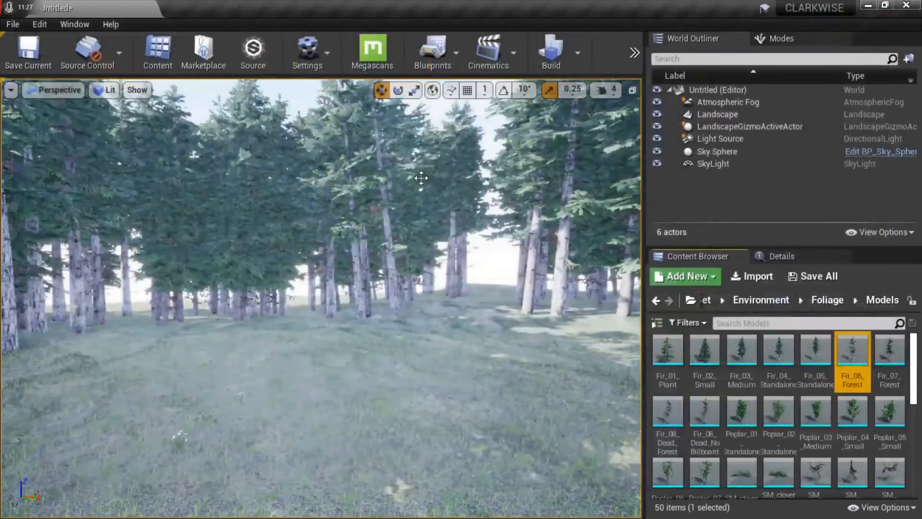
- Examine the clearing and the surrounding fir forest from several viewpoints
right_click_drag(293, 388, 364, 388)
key("s")
key("s")
key("s")
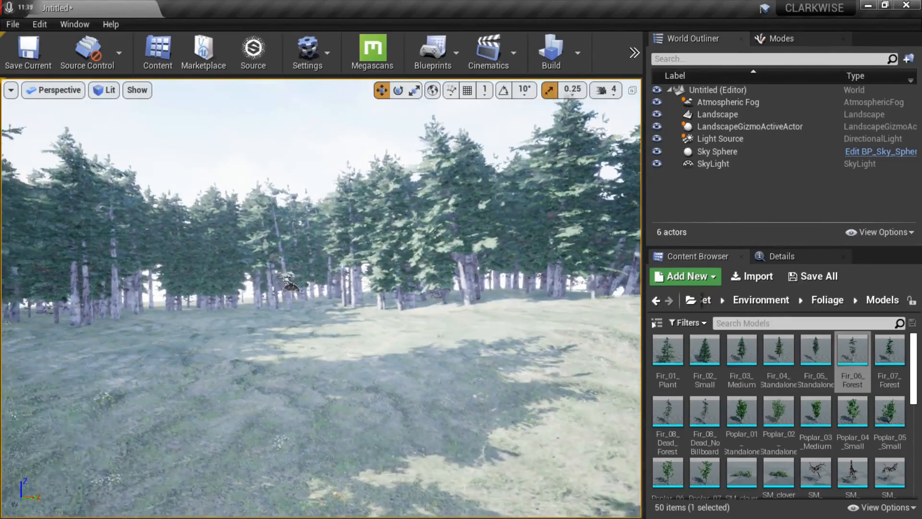
right_click_drag(364, 388, 350, 388)
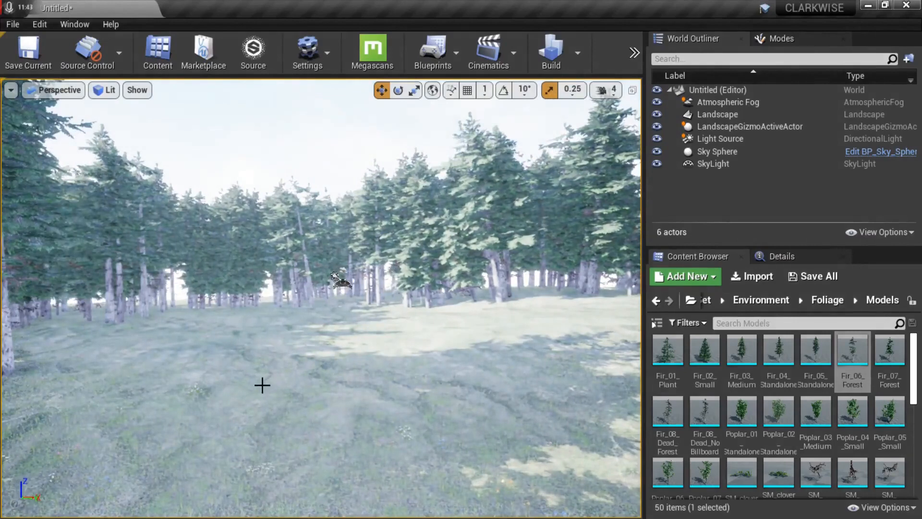
key("a")
right_click_drag(351, 388, 132, 388)
key("d")
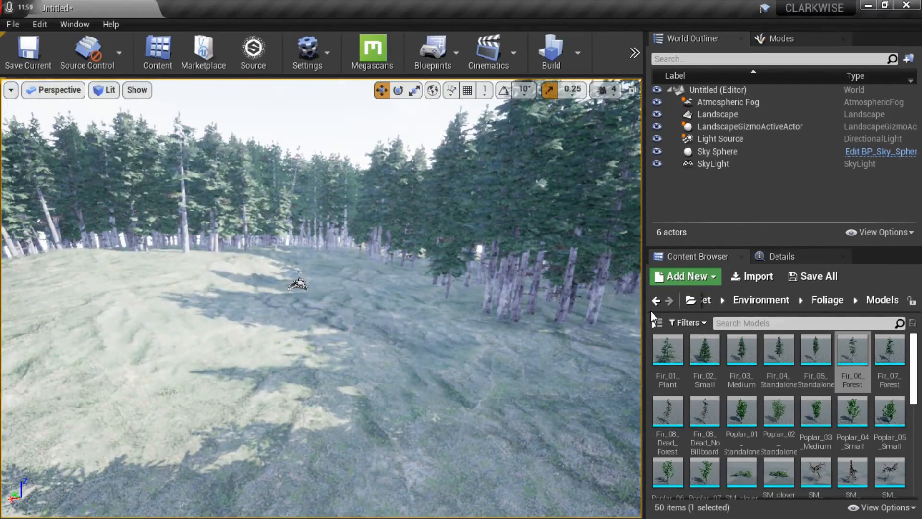
- Switch to landscape sculpting and choose the Smooth tool
left_click(770, 38)
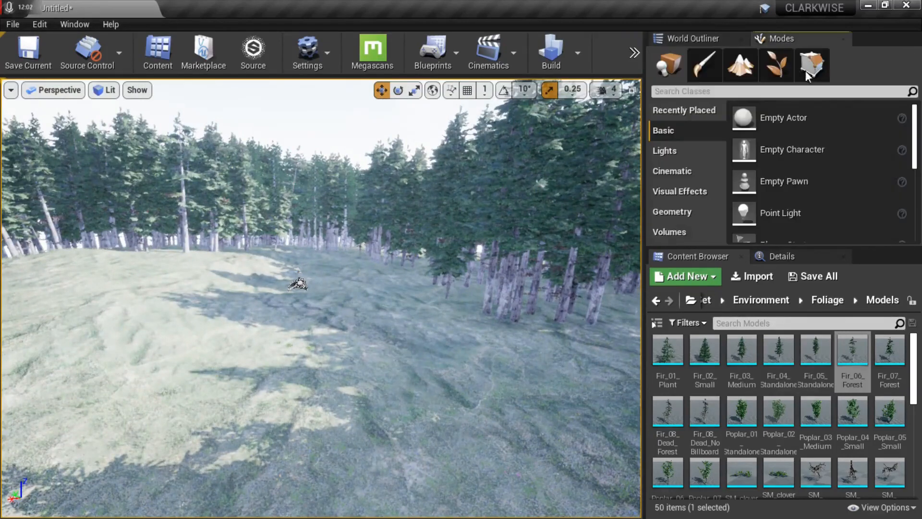
left_click(744, 56)
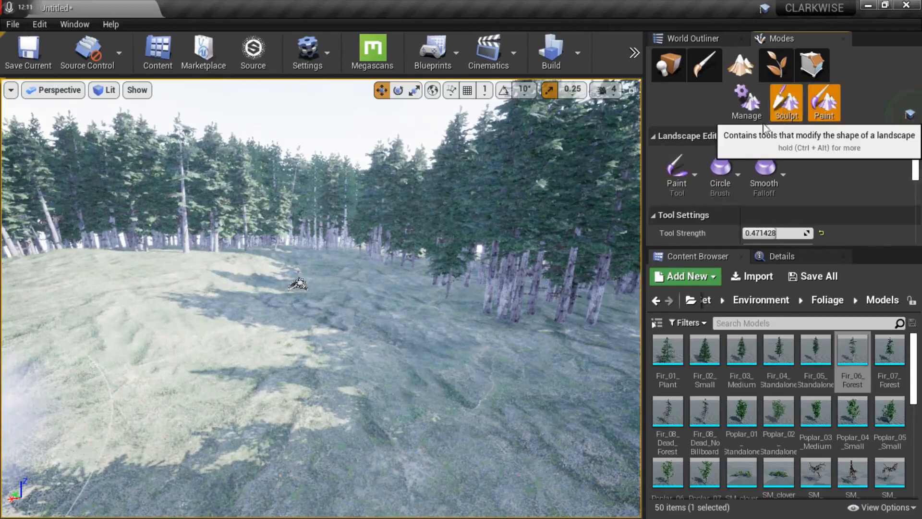
left_click(783, 110)
left_click(689, 163)
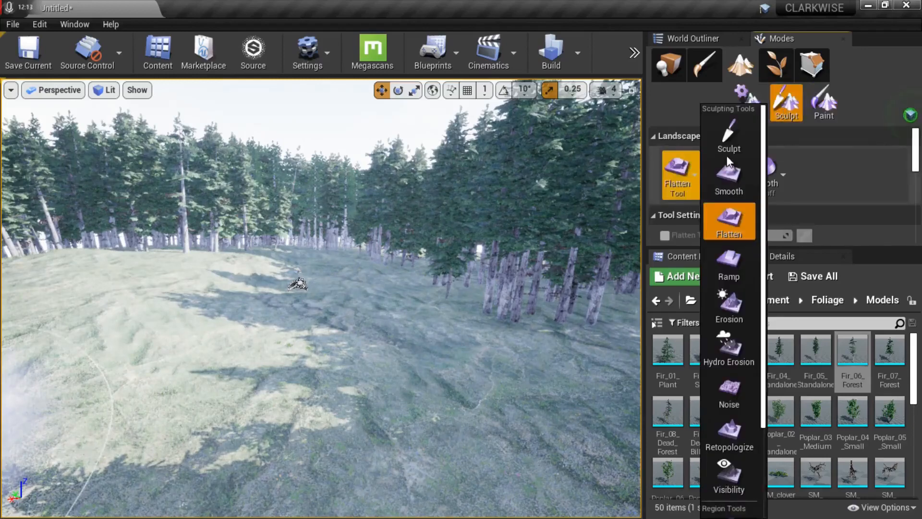
left_click(724, 173)
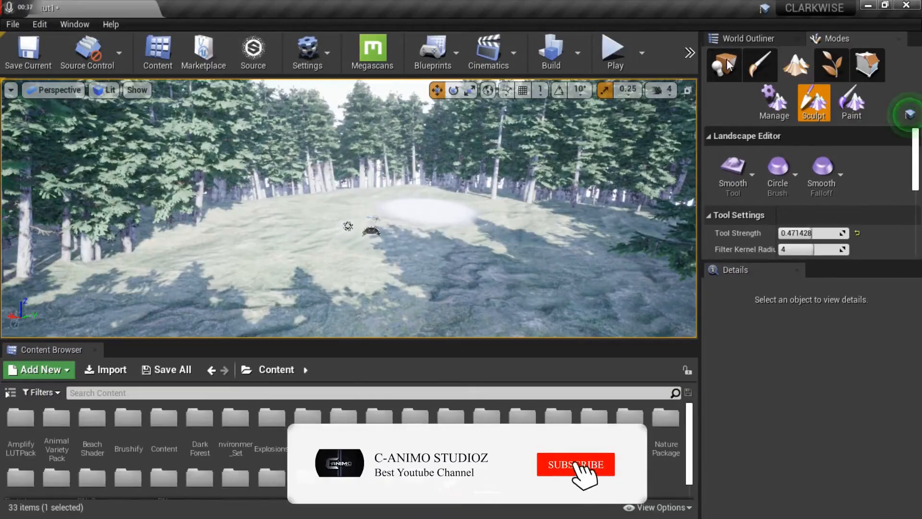
- Switch to foliage painting, set the paint density to 0.01 and enlarge the mode settings to show the foliage types
left_click(732, 65)
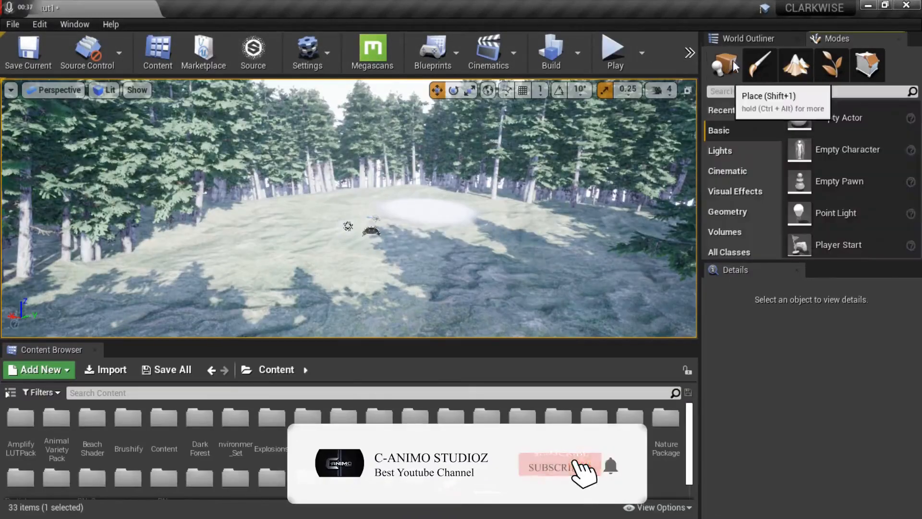
left_click(833, 64)
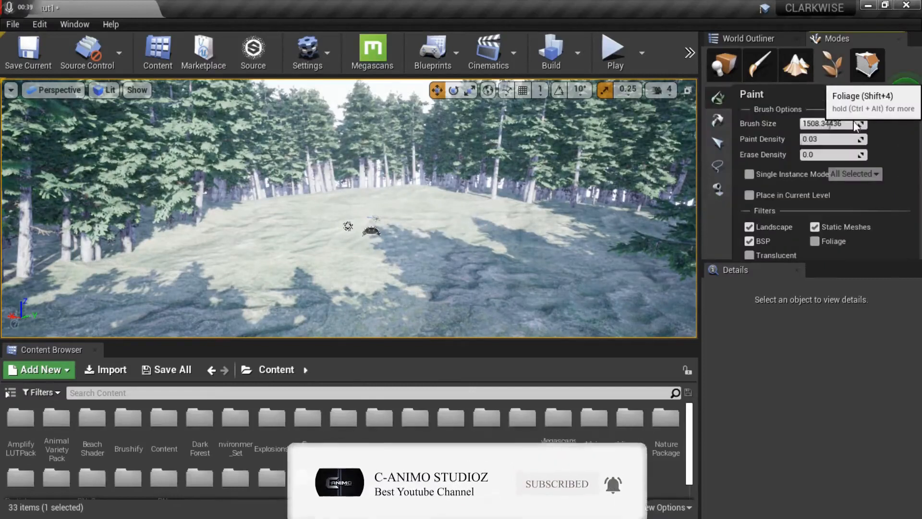
left_click(826, 139)
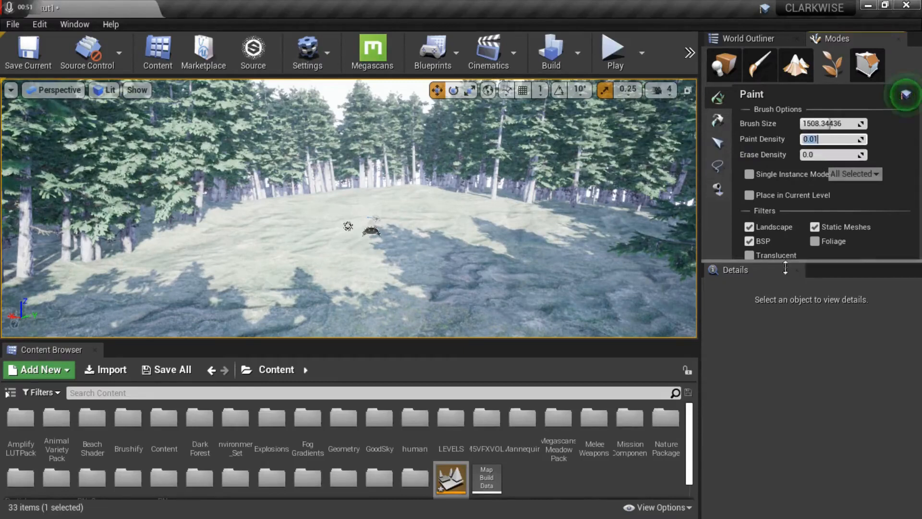
left_click_drag(785, 268, 765, 462)
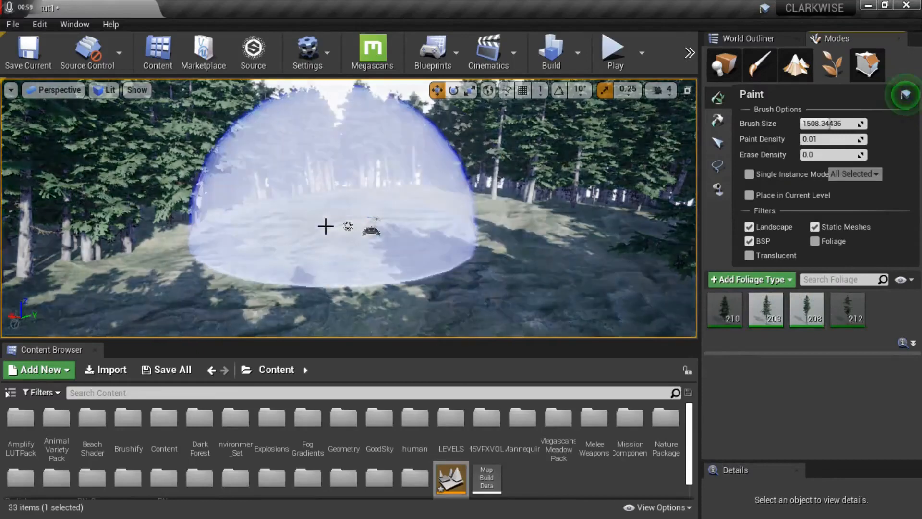
- Paint the enabled fir types sparsely across the open hill and the shaded ground beside it, and return to Place mode
left_click_drag(331, 224, 463, 194)
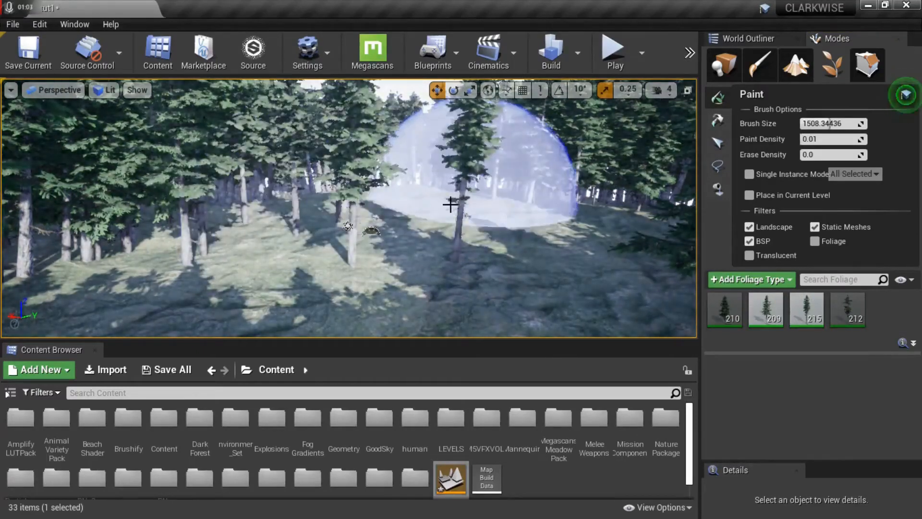
left_click_drag(448, 205, 411, 213)
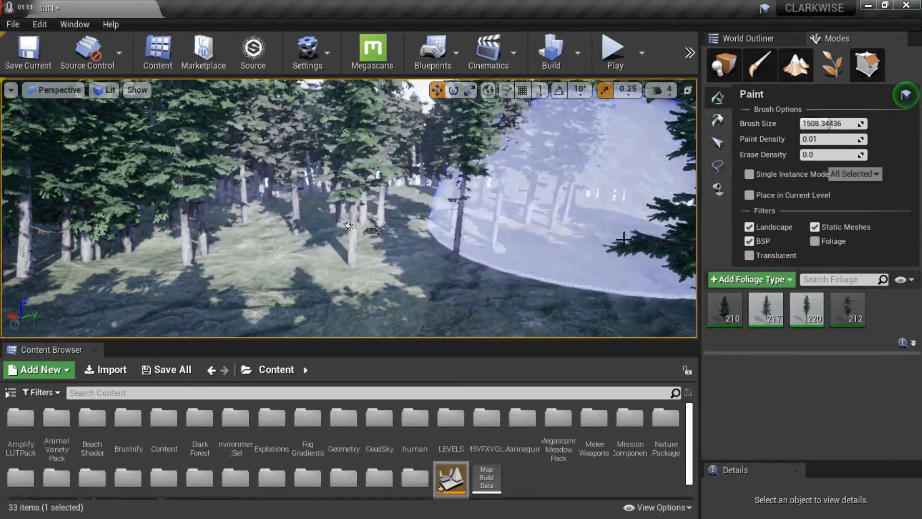
left_click_drag(619, 245, 619, 261)
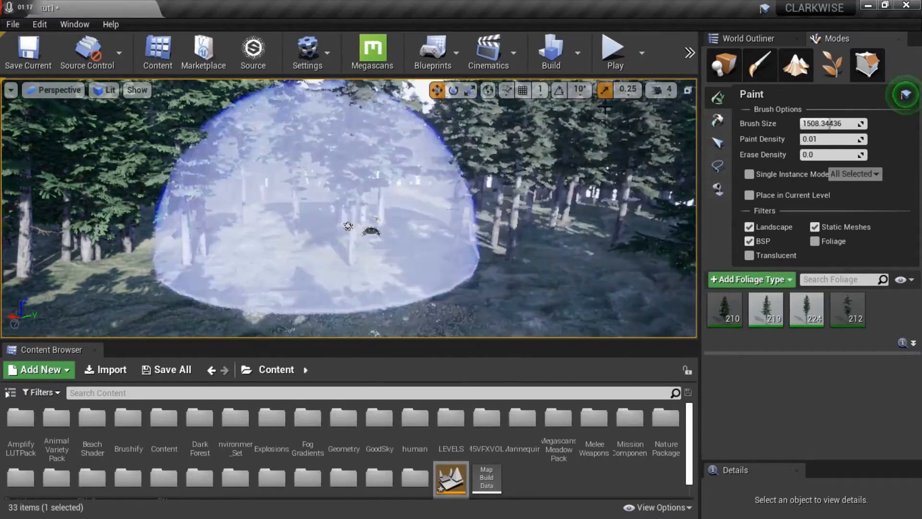
left_click(730, 69)
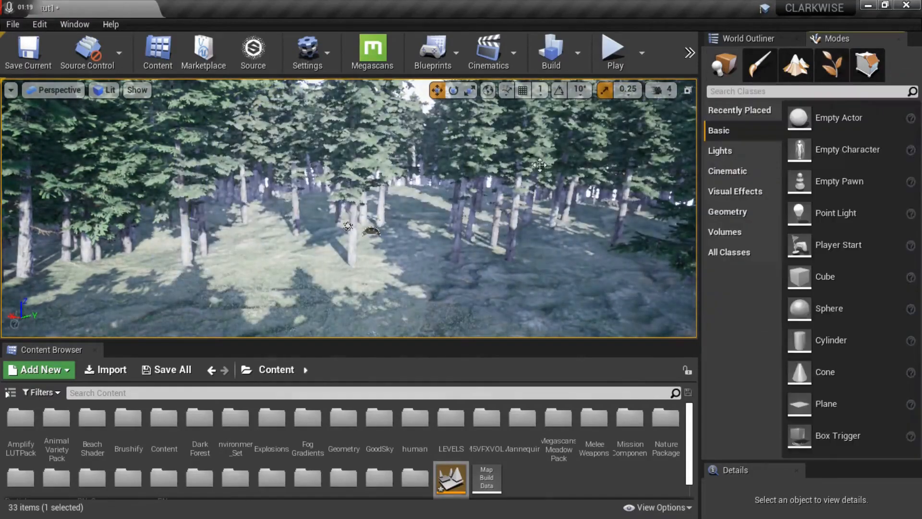
- Examine the newly painted firs and the grass from above and at ground level around the clearing
right_click_drag(349, 208, 418, 202)
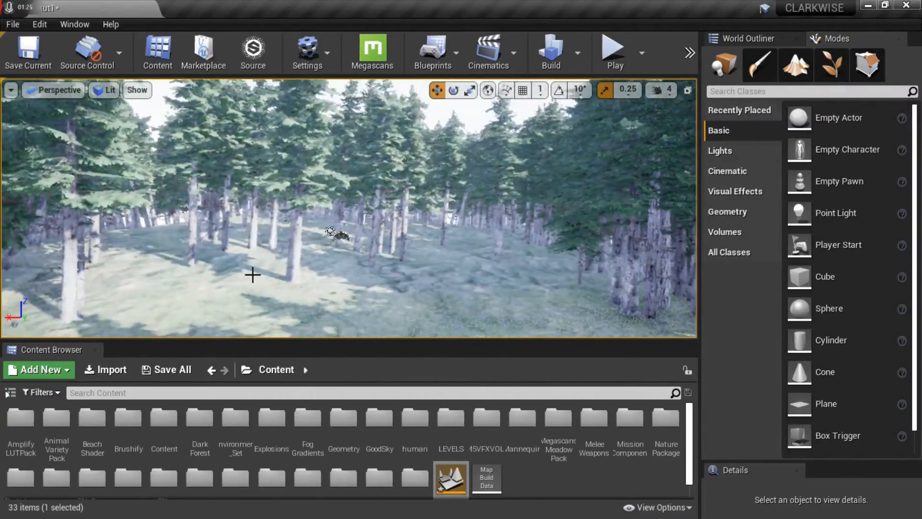
key("s")
right_click_drag(349, 208, 372, 211)
key("s")
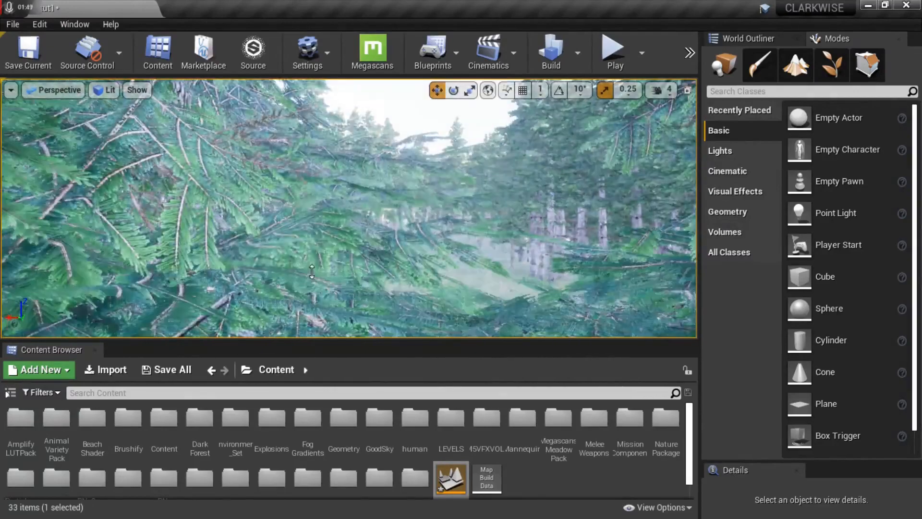
right_click_drag(321, 270, 319, 278)
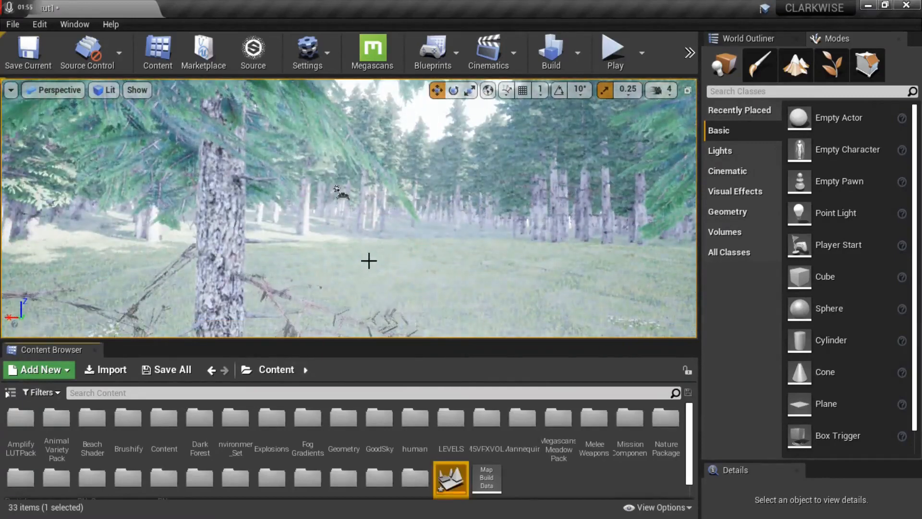
key("w")
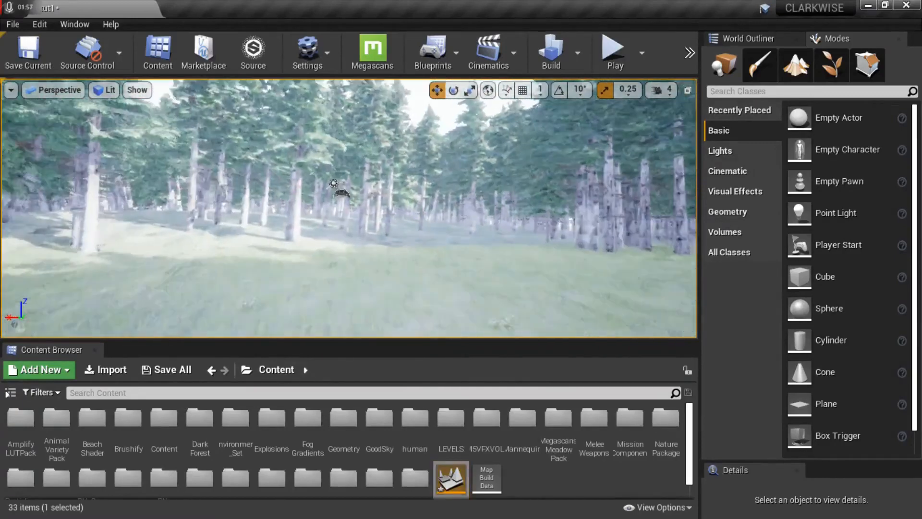
key("a")
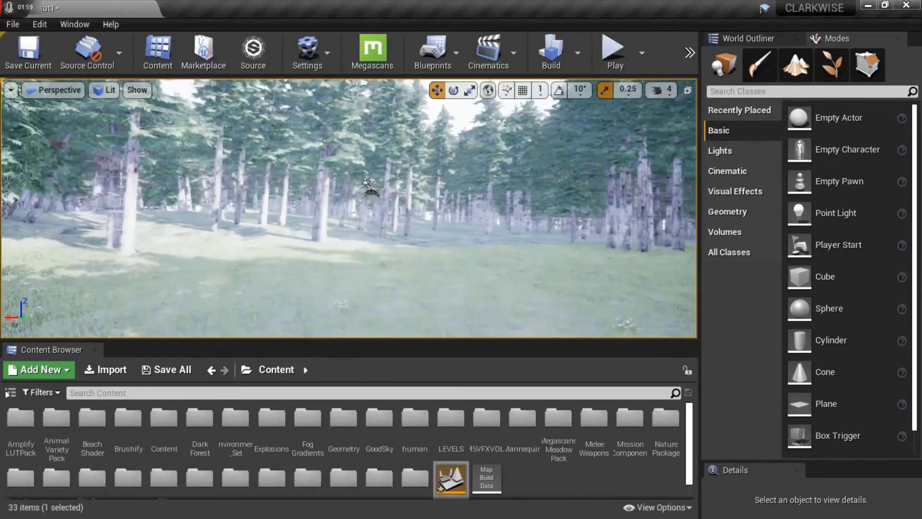
right_click_drag(348, 208, 480, 208)
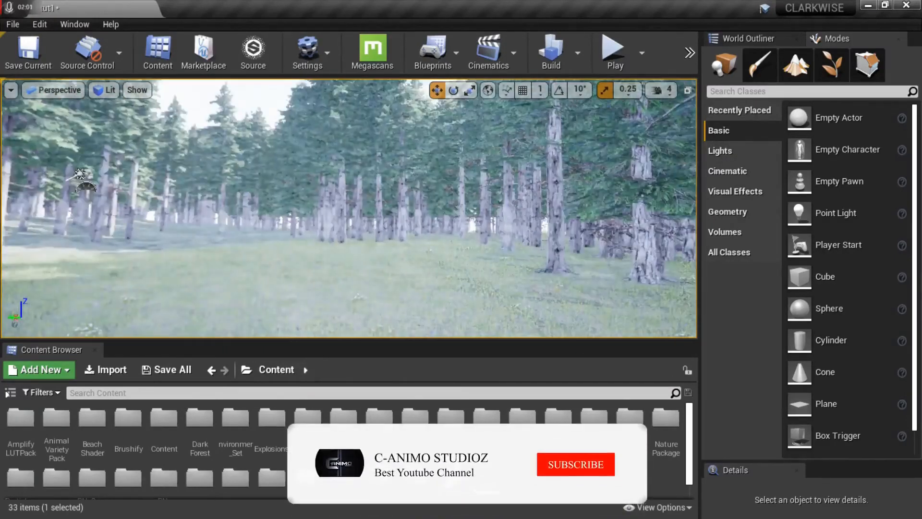
key("s")
key("s")
right_click_drag(348, 208, 276, 208)
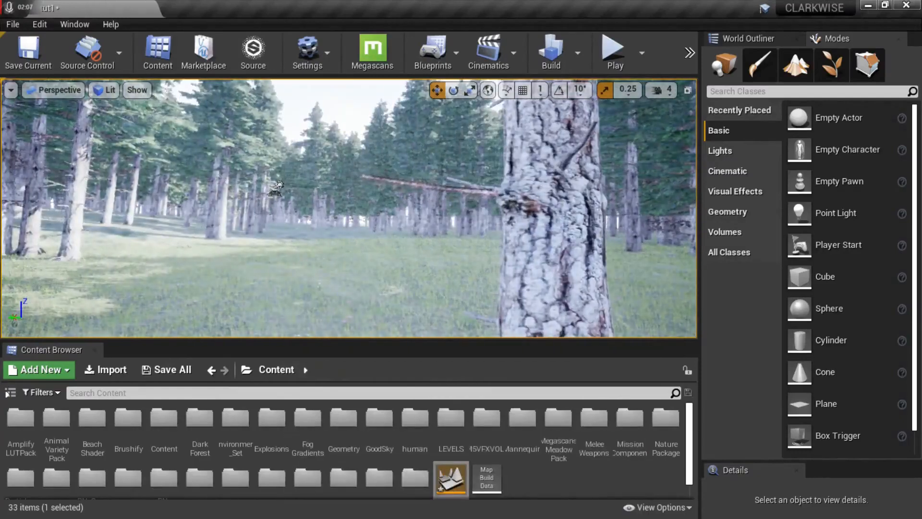
key("a")
right_click_drag(349, 208, 275, 208)
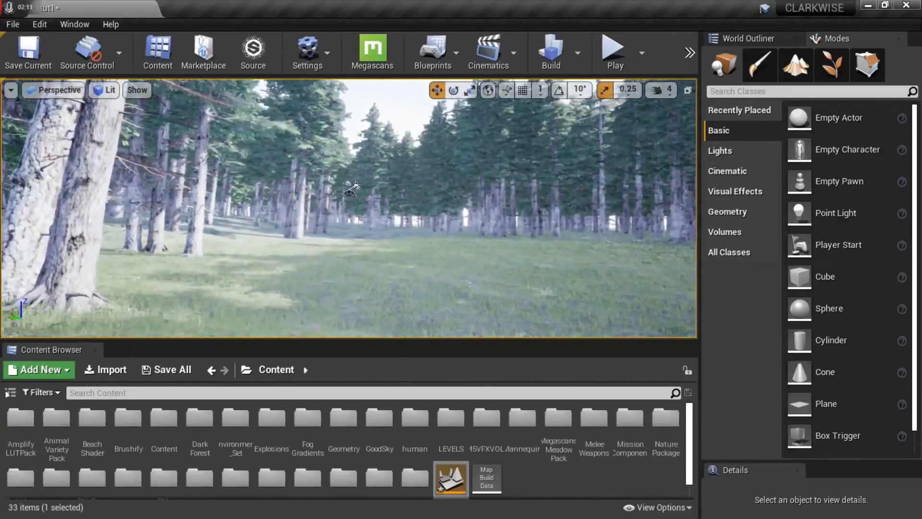
right_click_drag(349, 208, 368, 208)
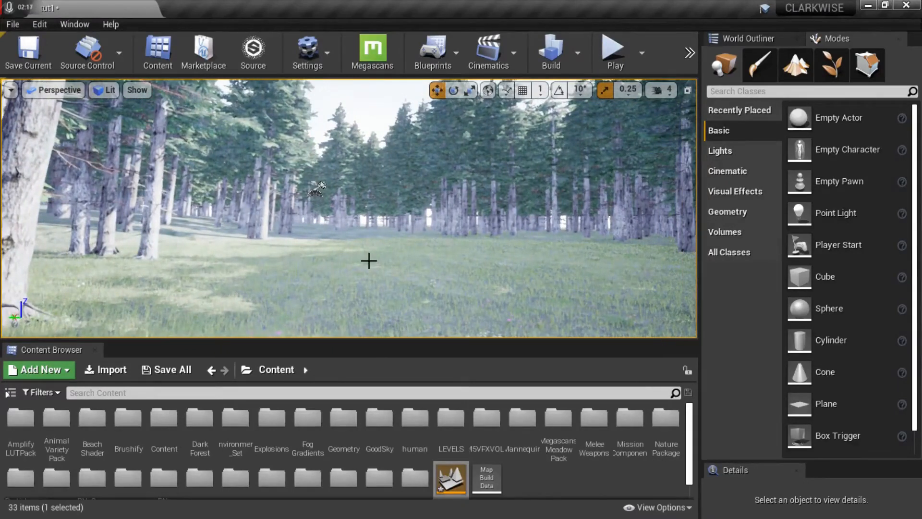
left_click(384, 287)
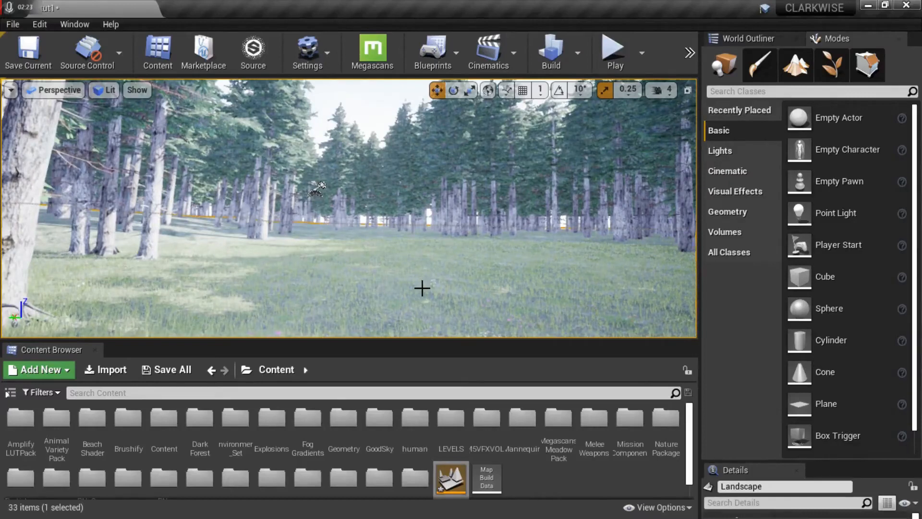
right_click_drag(422, 288, 422, 288)
key("w")
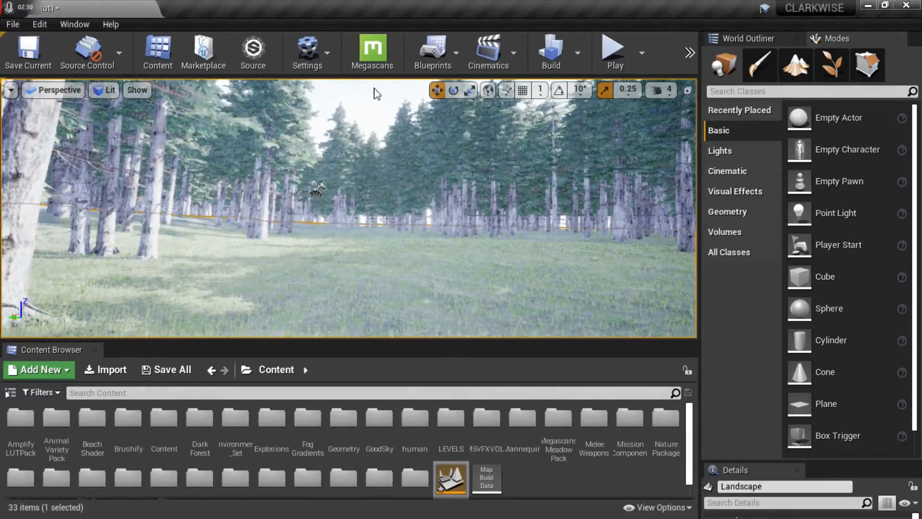
- Select the Light Source directional light and enlarge its details to expose the transform and light settings
left_click(365, 103)
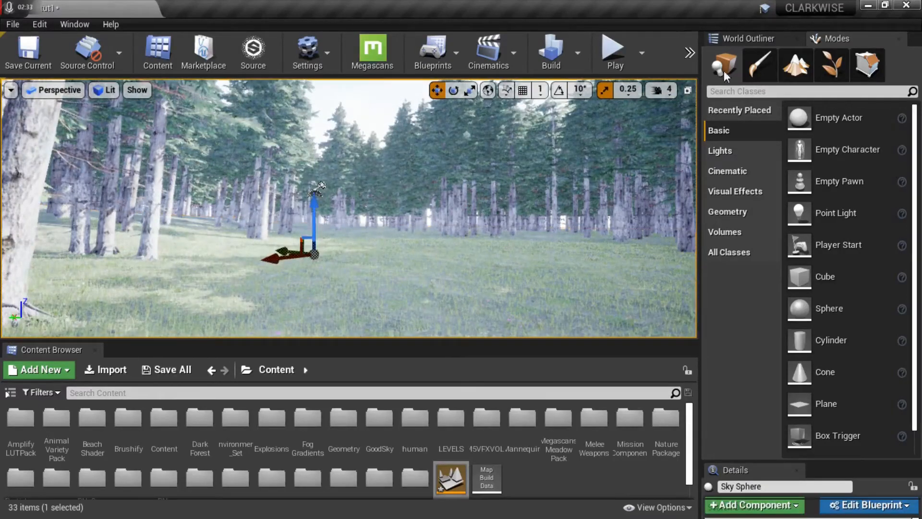
left_click(764, 39)
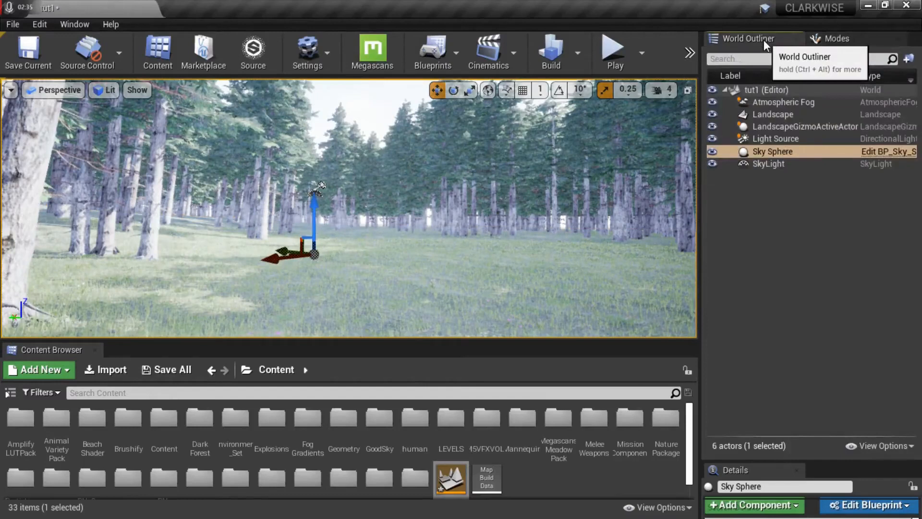
left_click(780, 138)
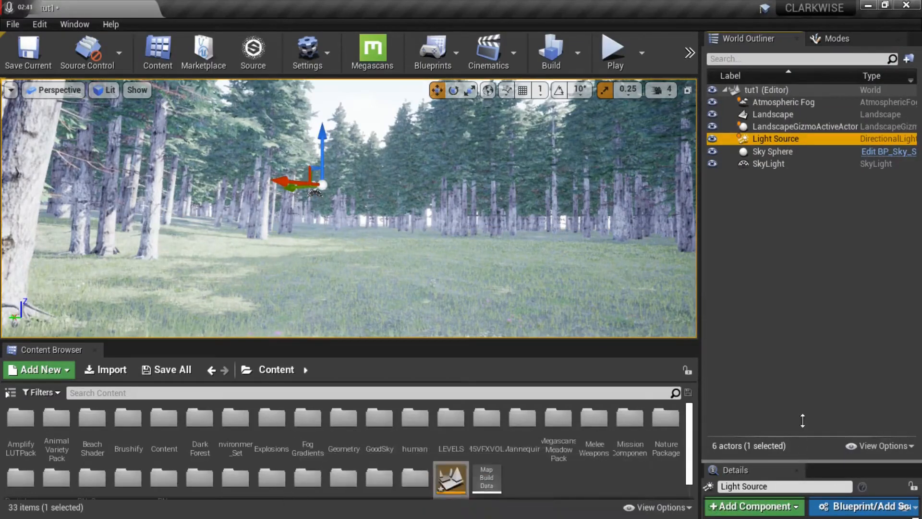
left_click_drag(804, 460, 805, 213)
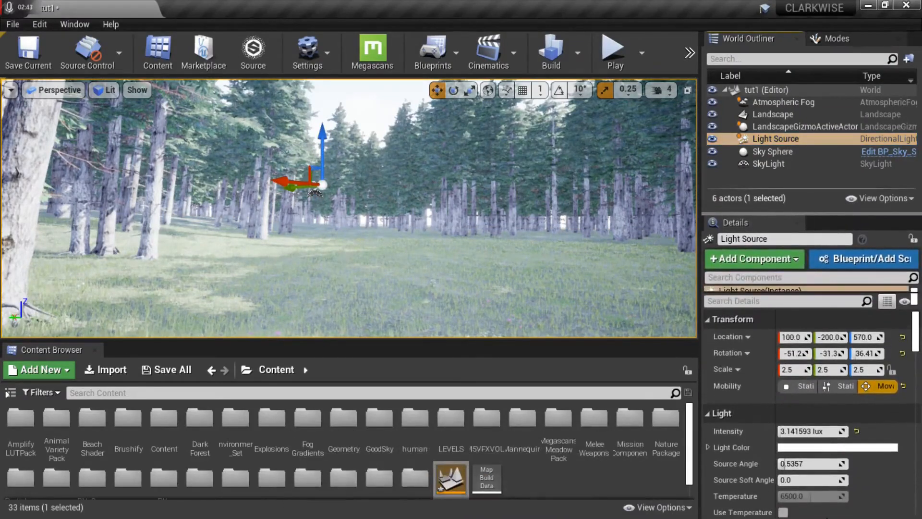
- Set the Light Source's colour to a pale orange with a hue of about 28 and a saturation of about 0.59
left_click(805, 449)
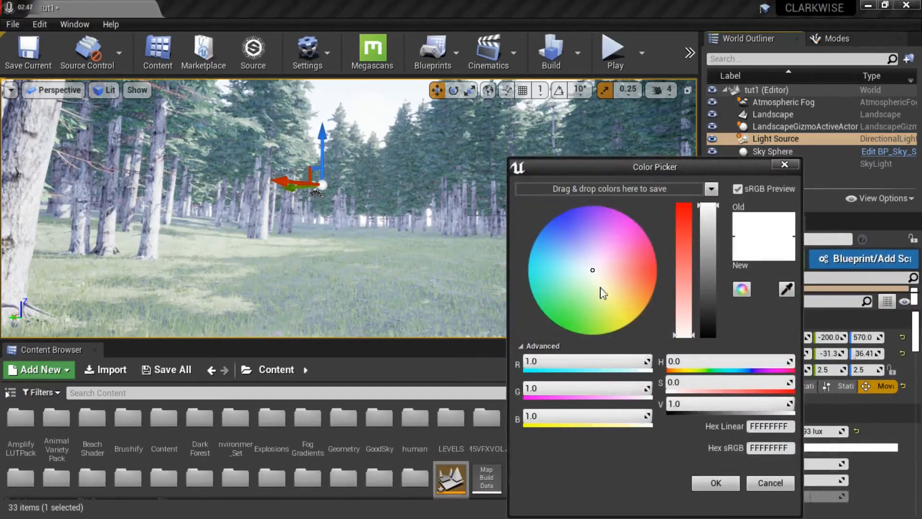
left_click(631, 291)
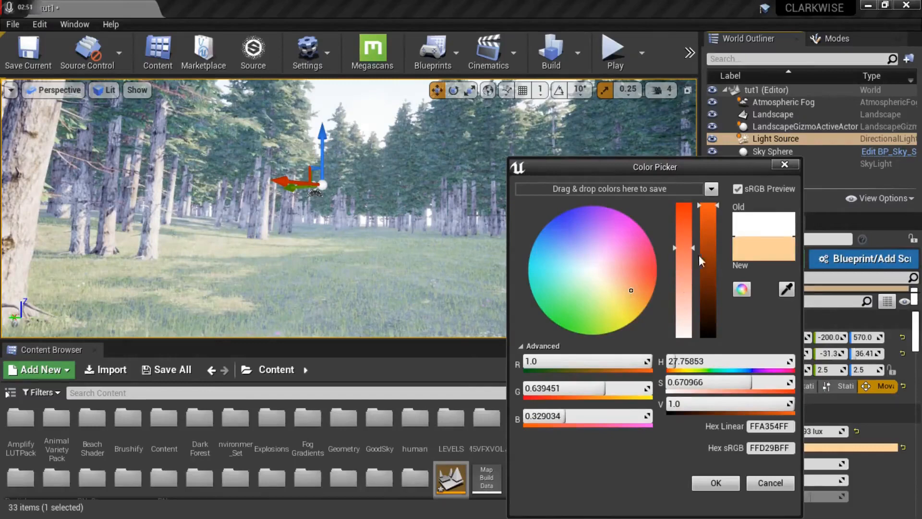
left_click(683, 258)
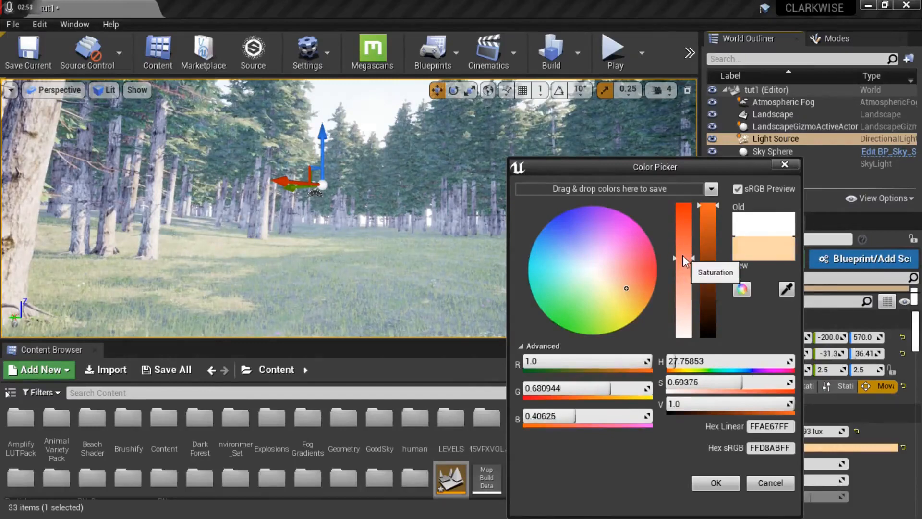
left_click(715, 483)
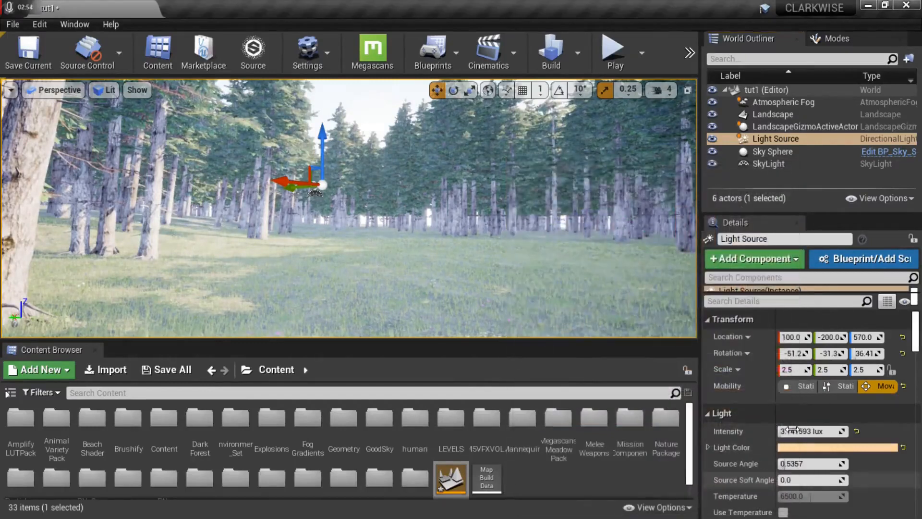
- Try the Light Source at an intensity of 3 lux
left_click(791, 430)
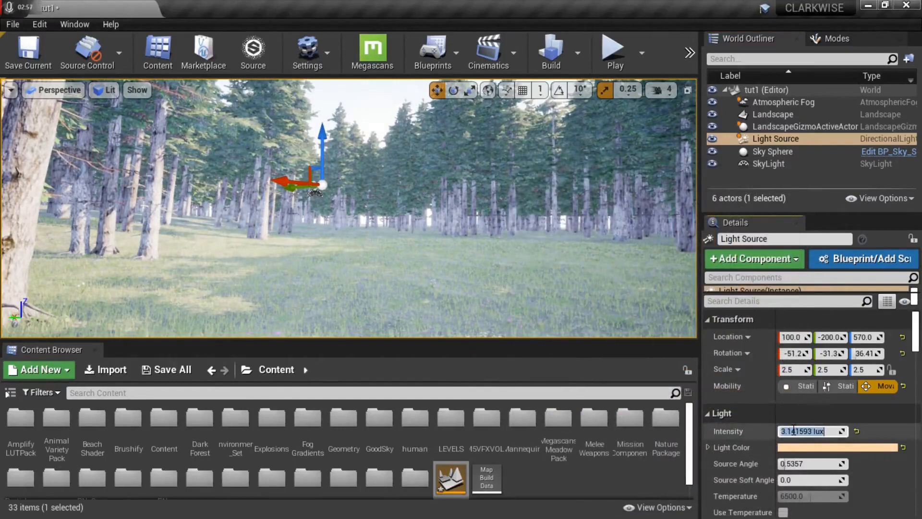
type("3")
key("Return")
left_click(877, 428)
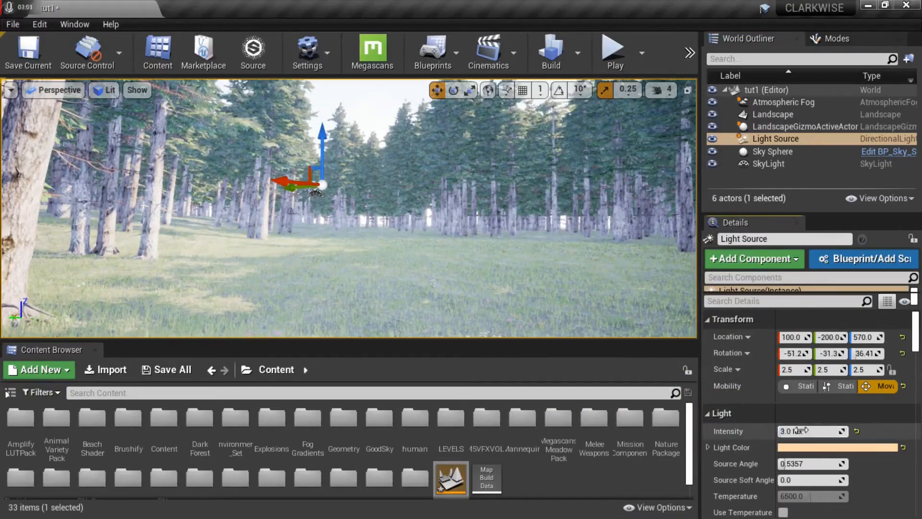
- Set the Light Source's intensity to 5 lux and save the level
left_click(792, 430)
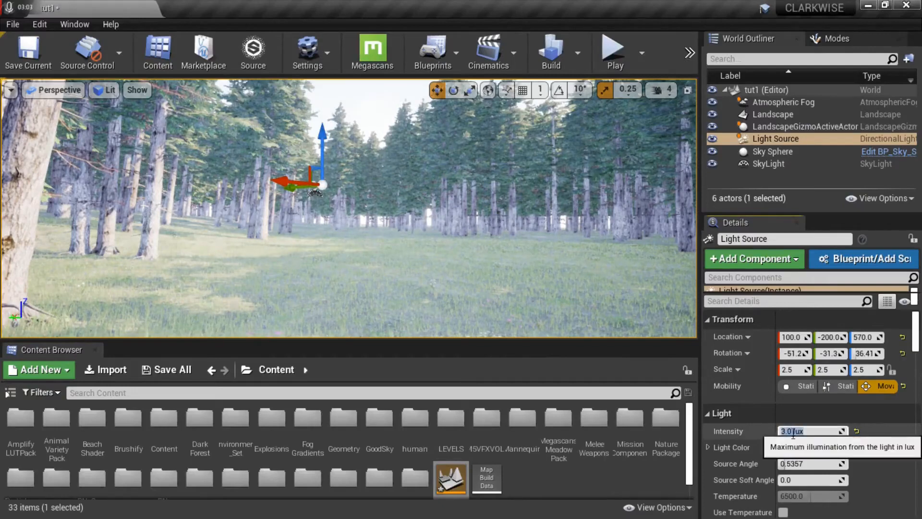
key("Return")
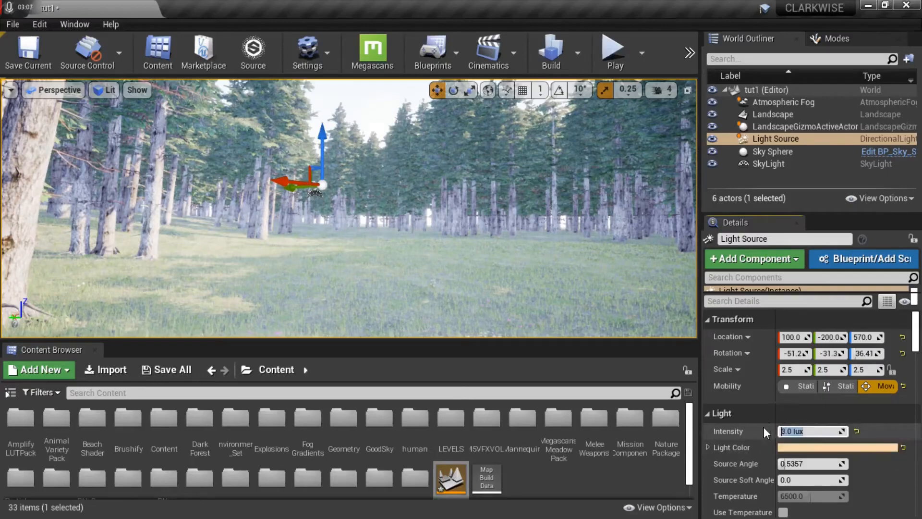
type("3")
key("Return")
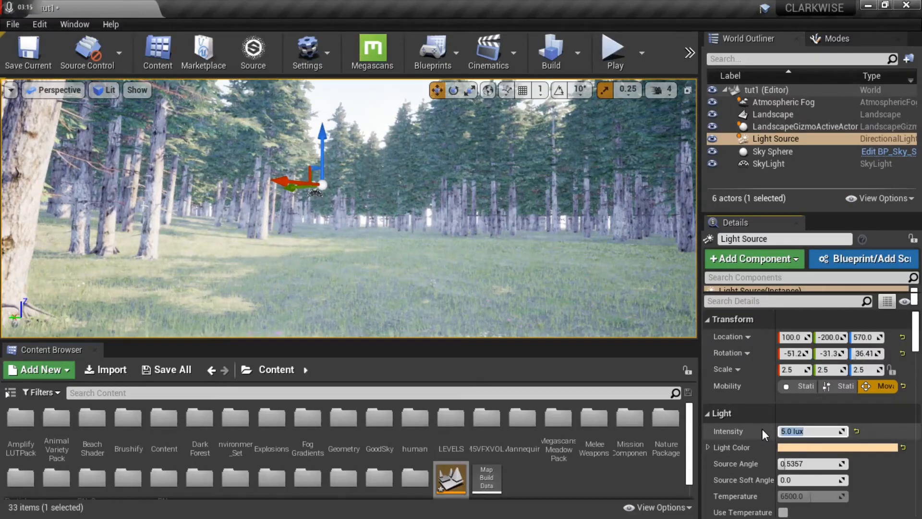
key("ctrl+s")
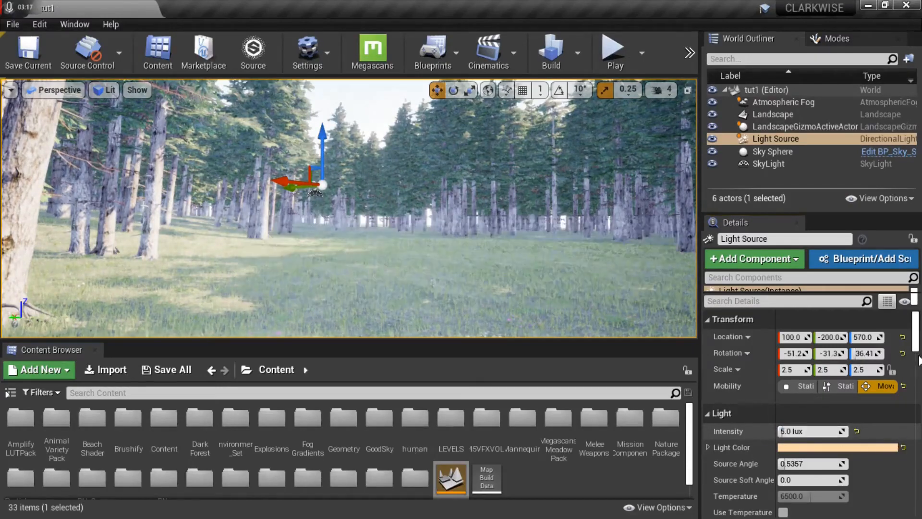
- Enable Light Shaft Occlusion and Light Shaft Bloom for the Light Source
left_click_drag(917, 332, 911, 418)
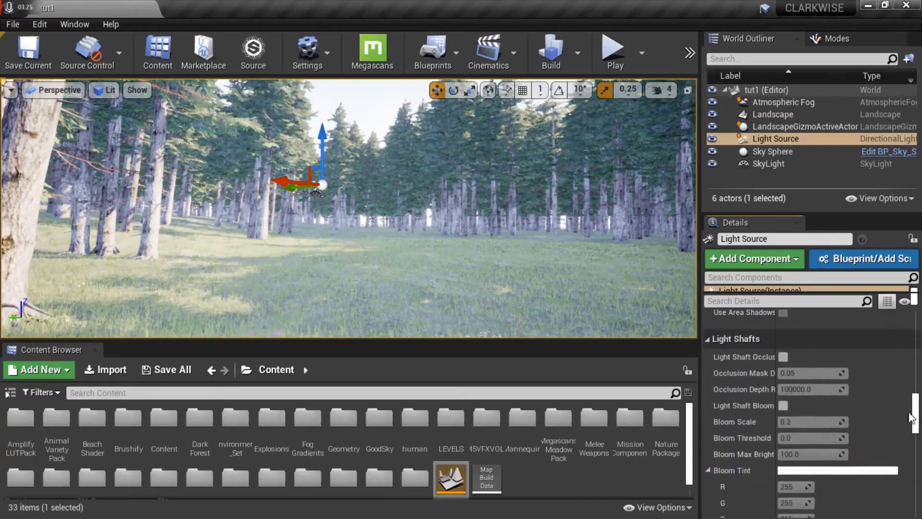
left_click(784, 357)
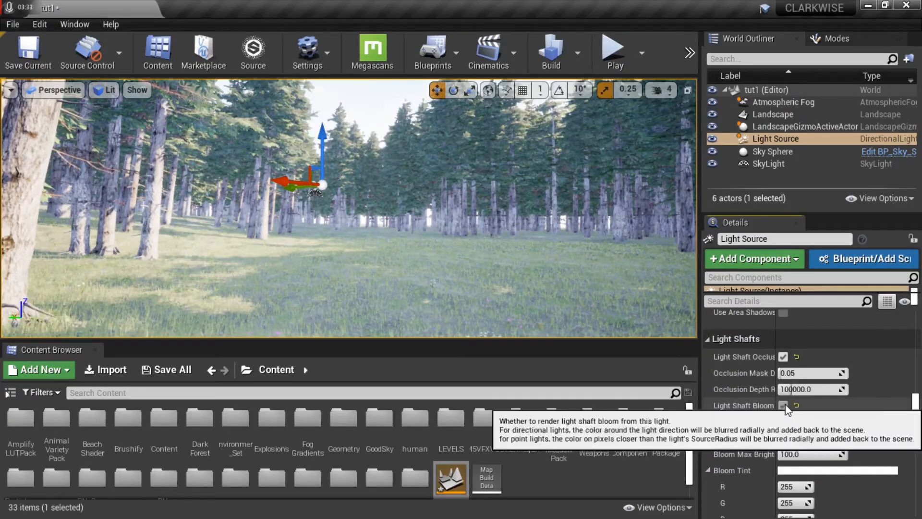
left_click(784, 406)
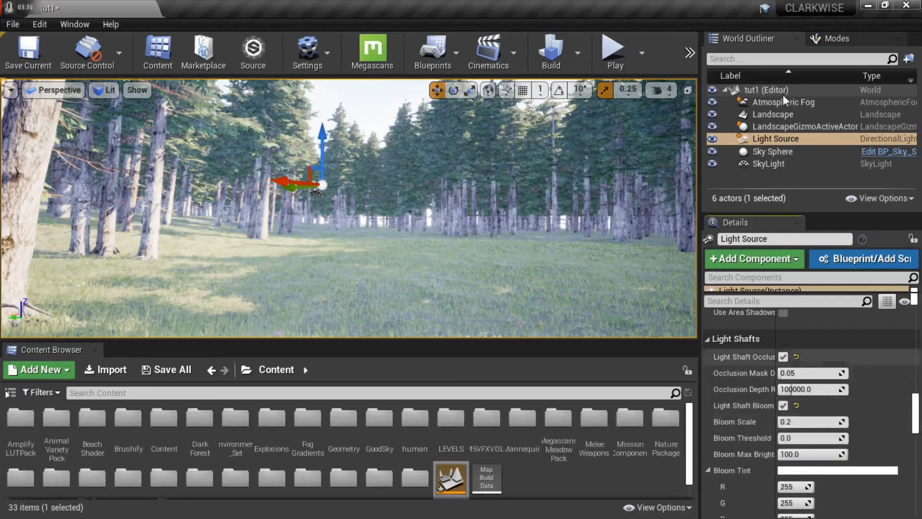
- Find Exponential Height Fog among the placeable actors, add it to the grass clearing and select it
left_click(836, 41)
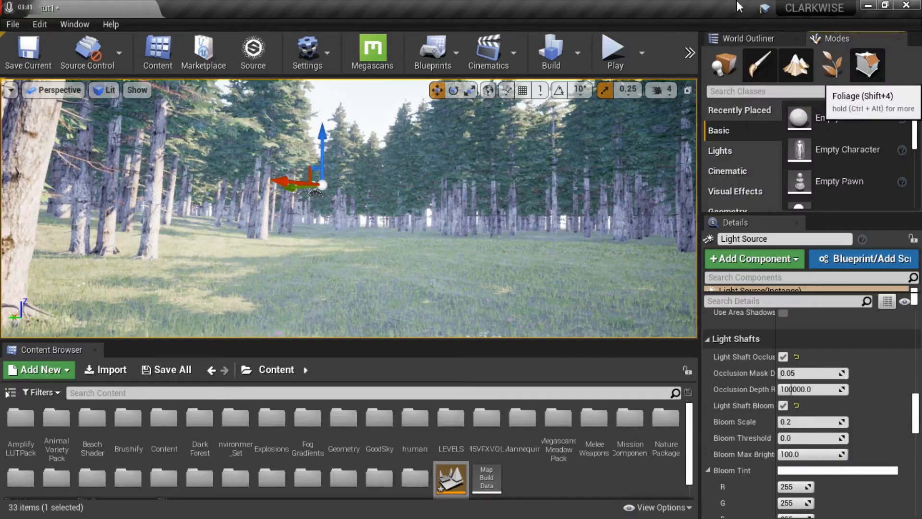
left_click(779, 94)
type("e")
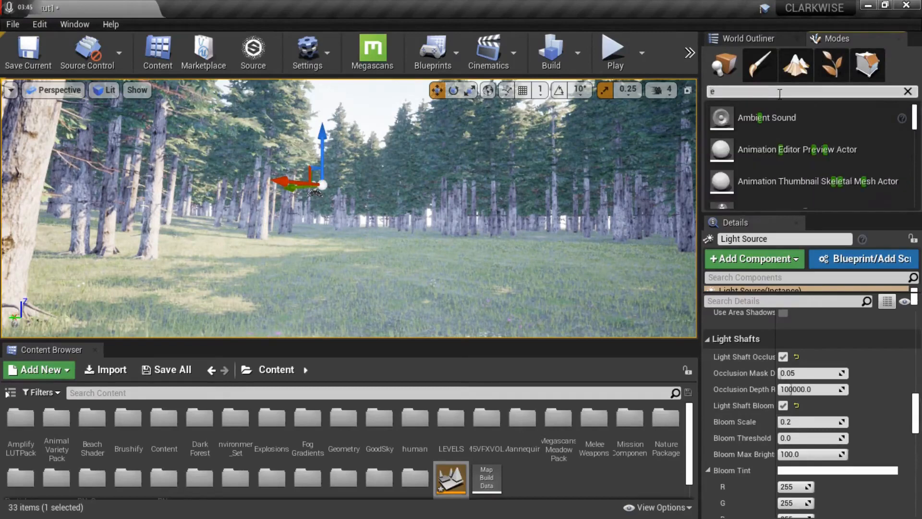
type("xpo")
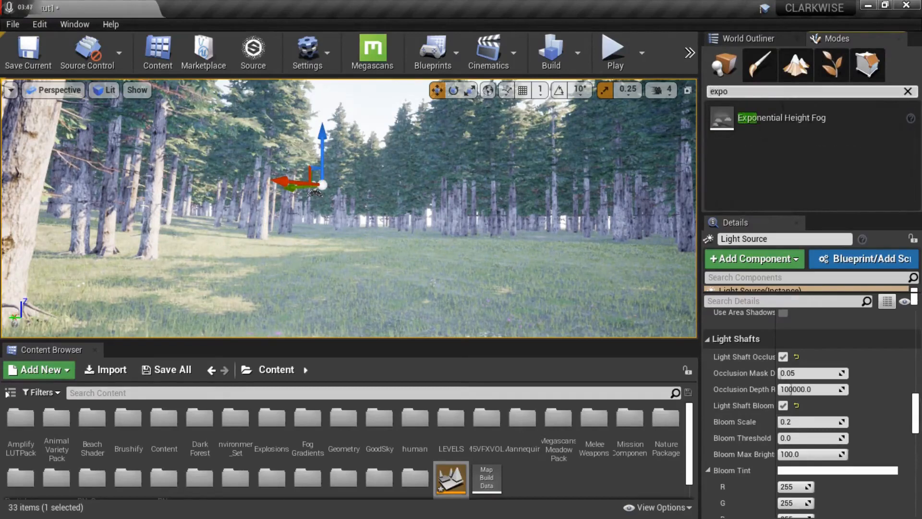
left_click_drag(773, 118, 442, 280)
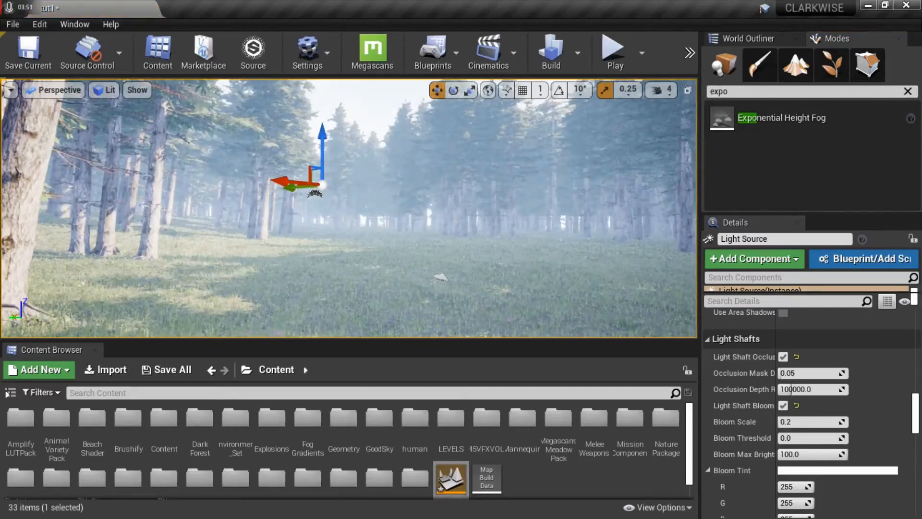
left_click(441, 278)
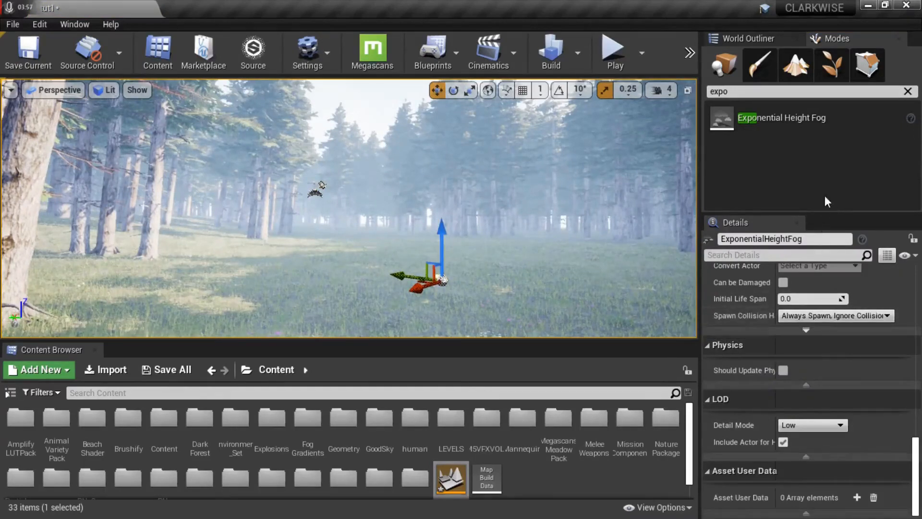
- Try a fog density of 0.07 on the height fog and set it back to 0.02
left_click_drag(818, 213, 813, 185)
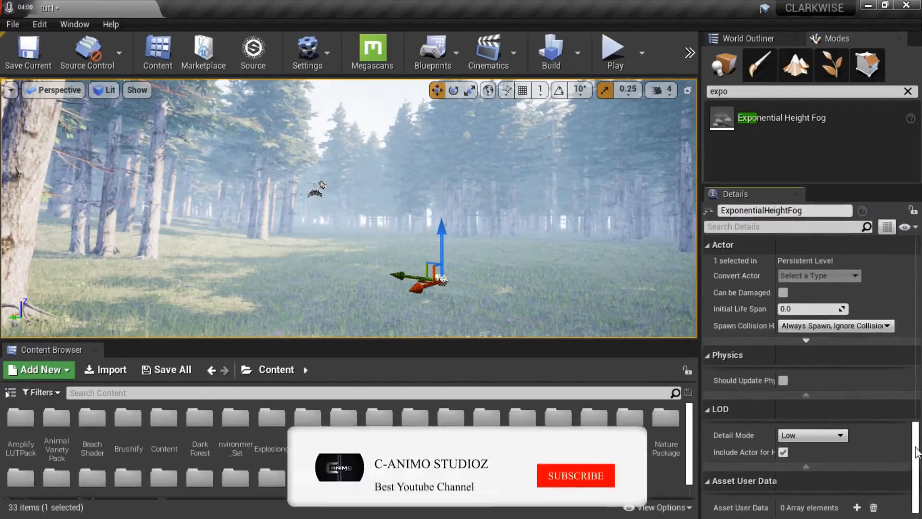
left_click_drag(915, 451, 918, 272)
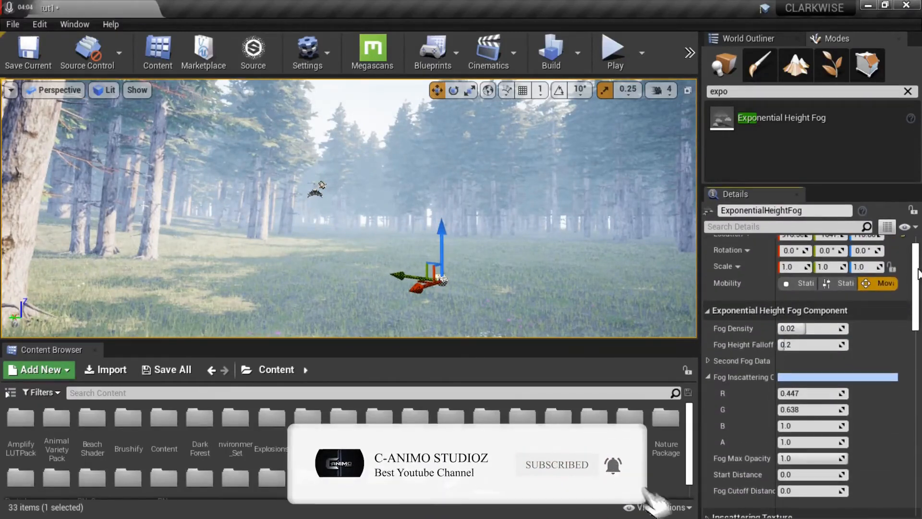
left_click(797, 328)
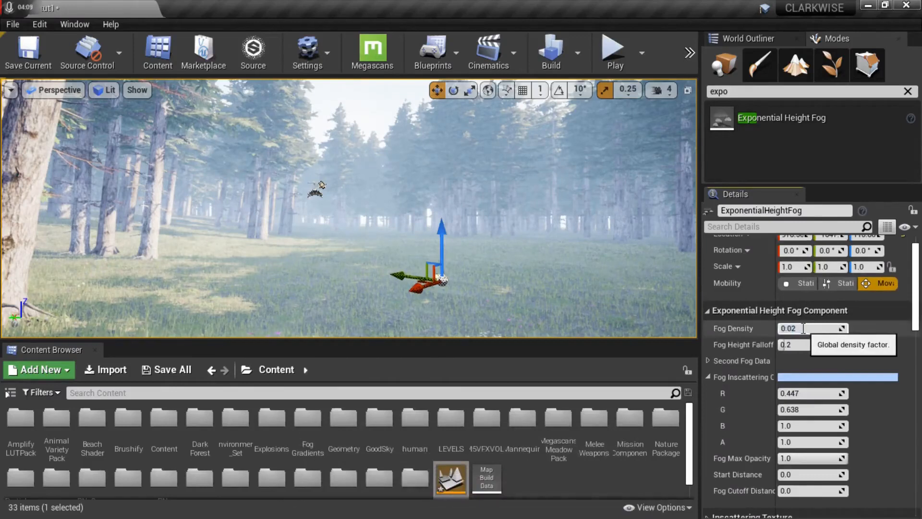
type("0.07")
key("Return")
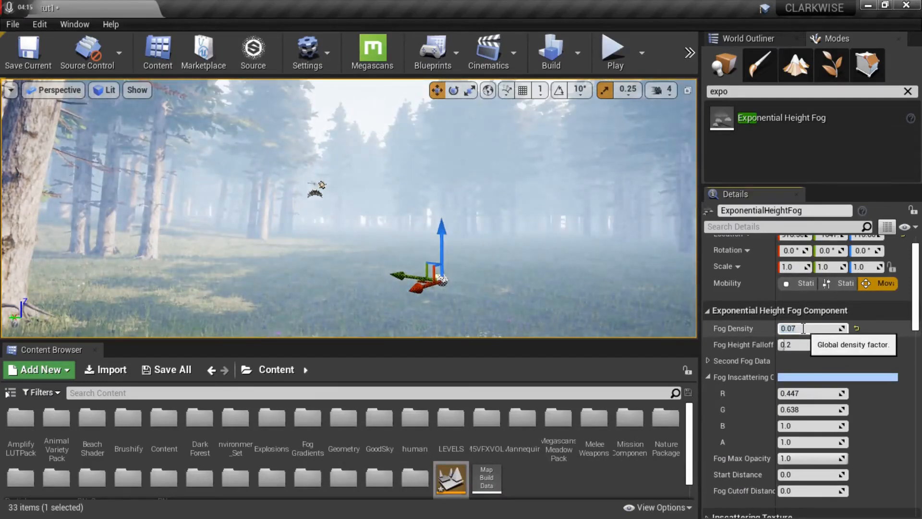
type("0.2")
key("BackSpace")
type("02")
key("Return")
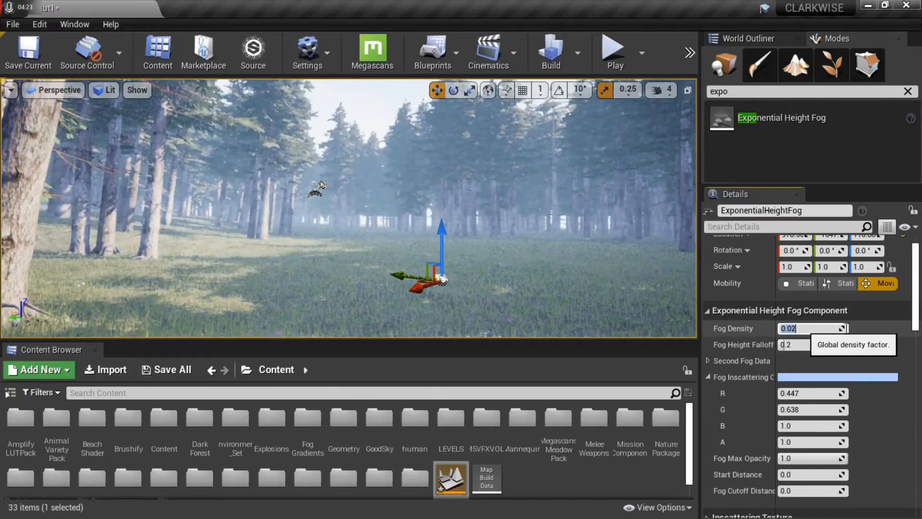
- Enable Volumetric Fog on the height fog and raise its scattering distribution to about 0.3
left_click(758, 227)
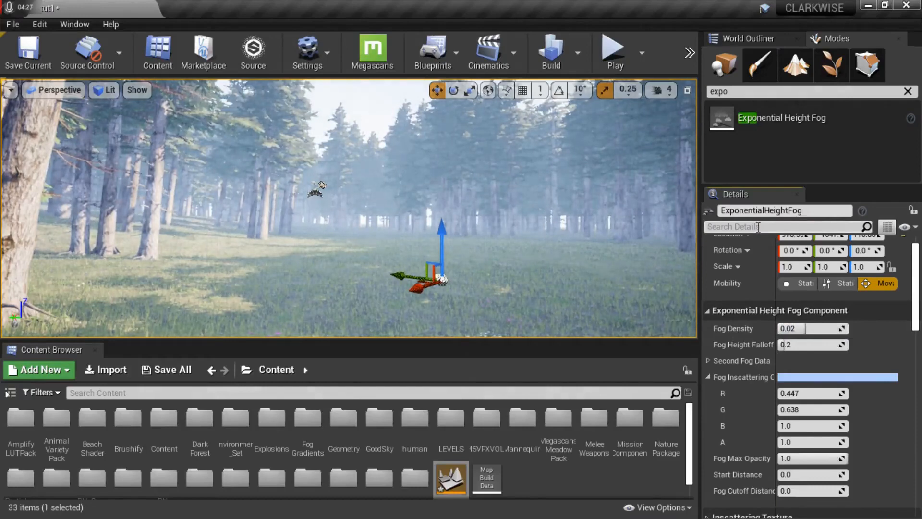
left_click(758, 227)
type("vol")
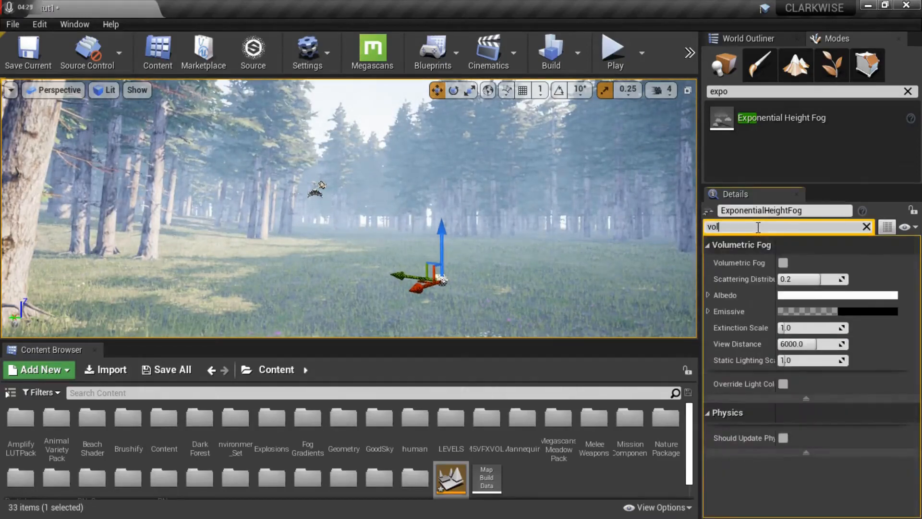
left_click(783, 264)
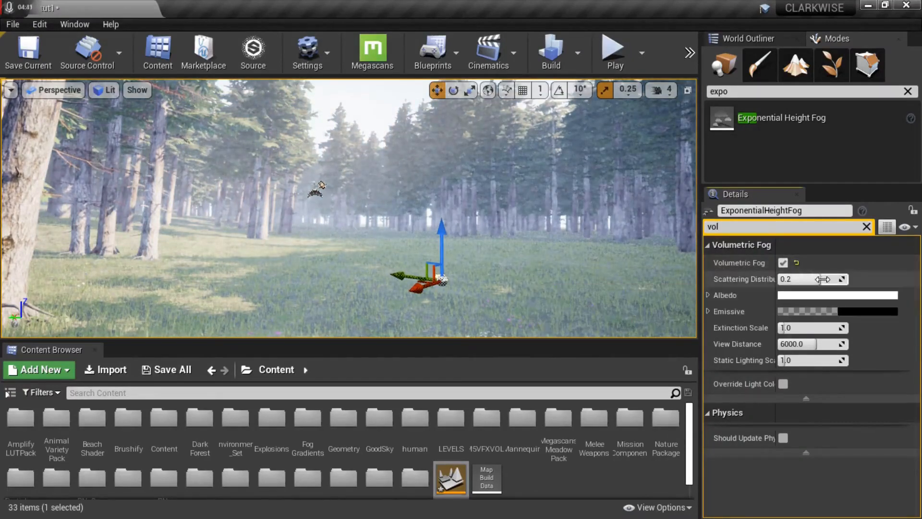
mouse_move(822, 279)
left_mouse_down()
mouse_move(835, 279)
mouse_move(824, 279)
left_mouse_up()
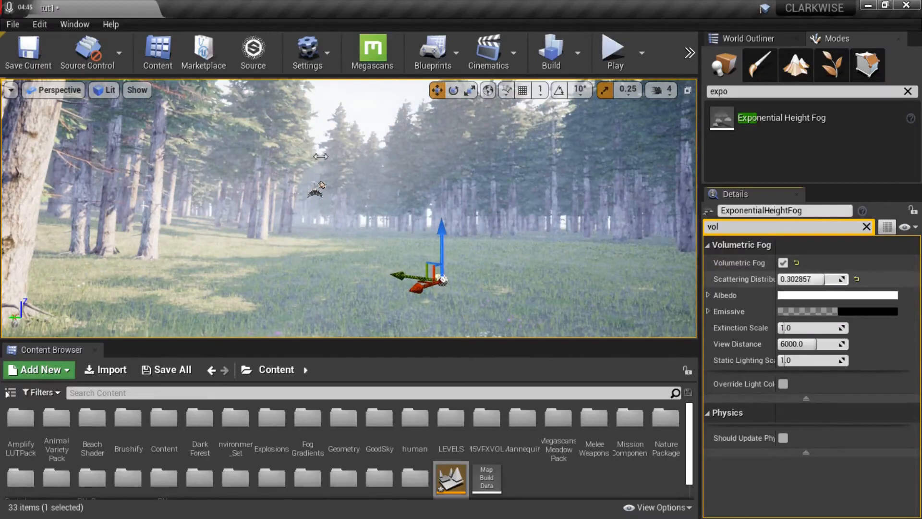
- Select the landscape and rotate the sun interactively to change how sunlight and tree shadows fall across the clearing
left_click(735, 37)
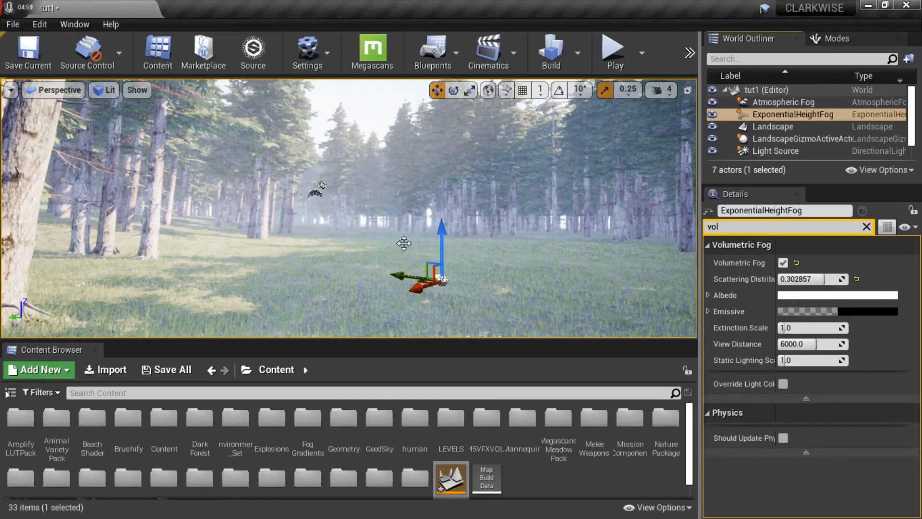
left_click(382, 283)
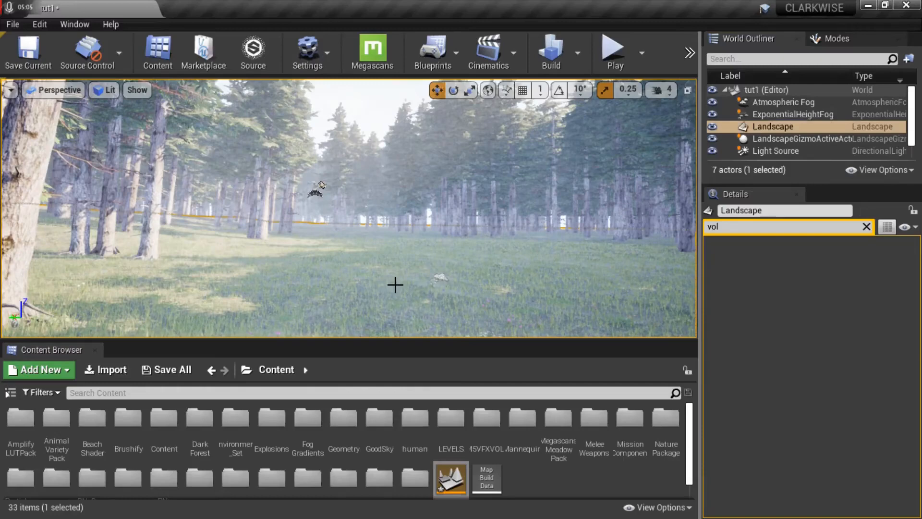
key("ctrl+l")
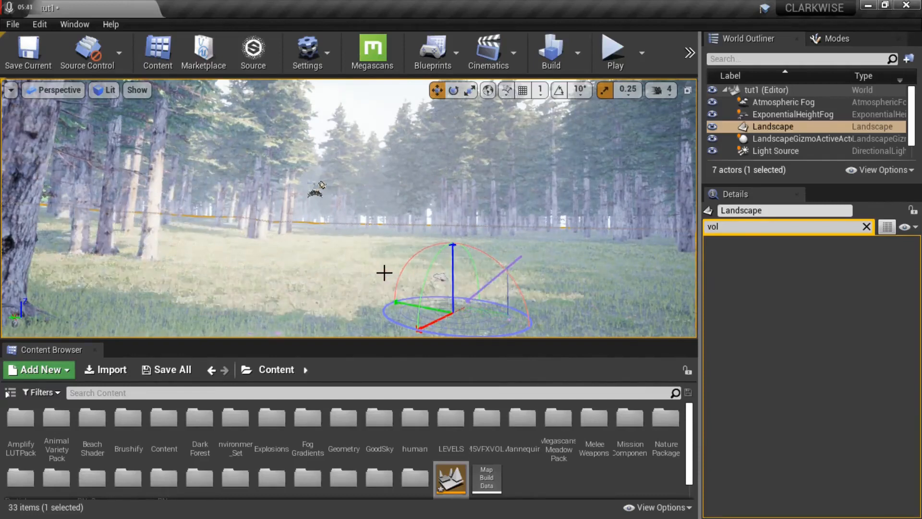
key("ctrl+l")
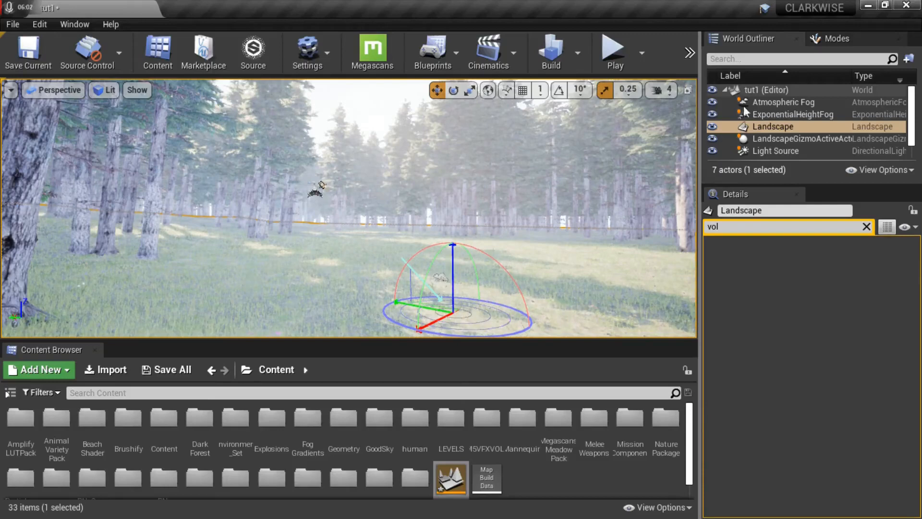
- Try a volumetric fog extinction scale of 0.34 on the height fog and reset it to its default
left_click(767, 114)
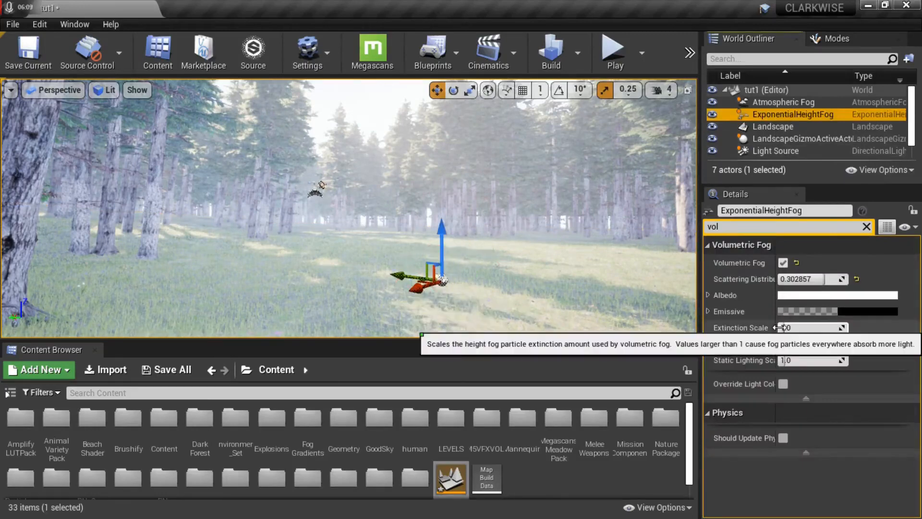
mouse_move(787, 327)
left_mouse_down()
mouse_move(812, 328)
mouse_move(779, 328)
left_mouse_up()
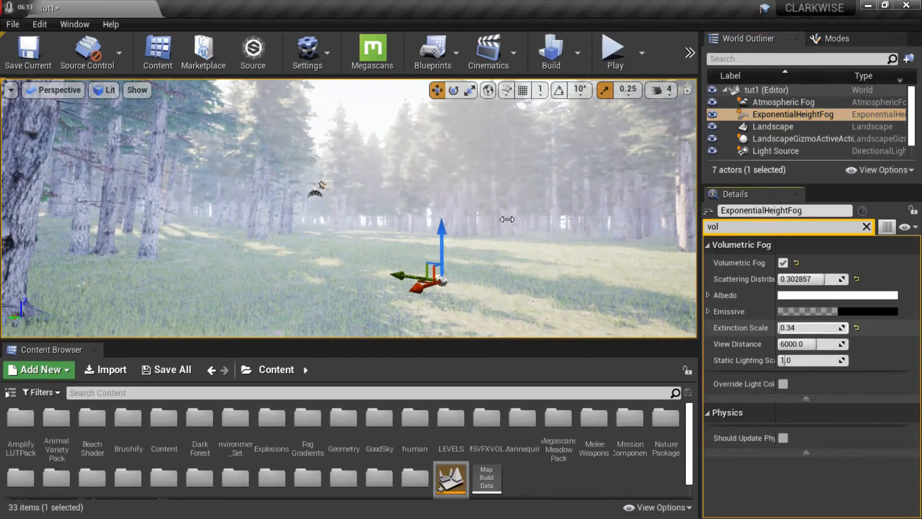
left_click(857, 327)
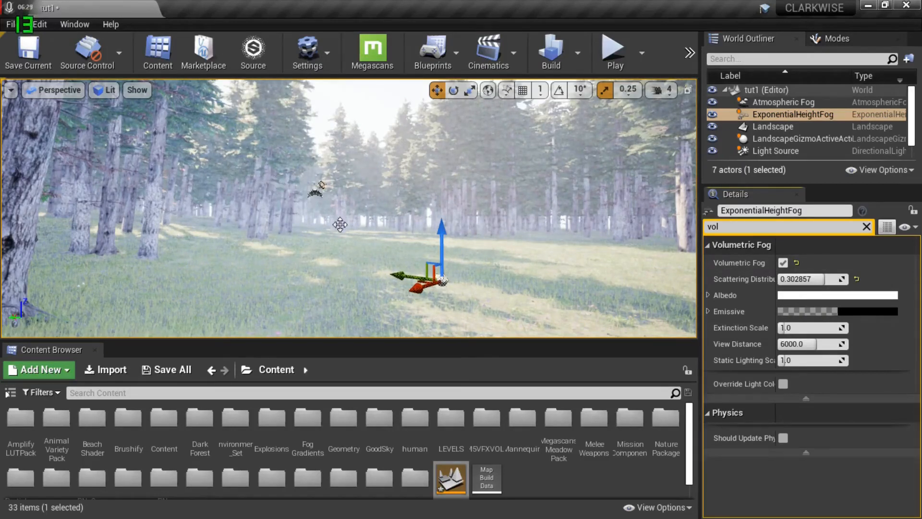
left_click(348, 272)
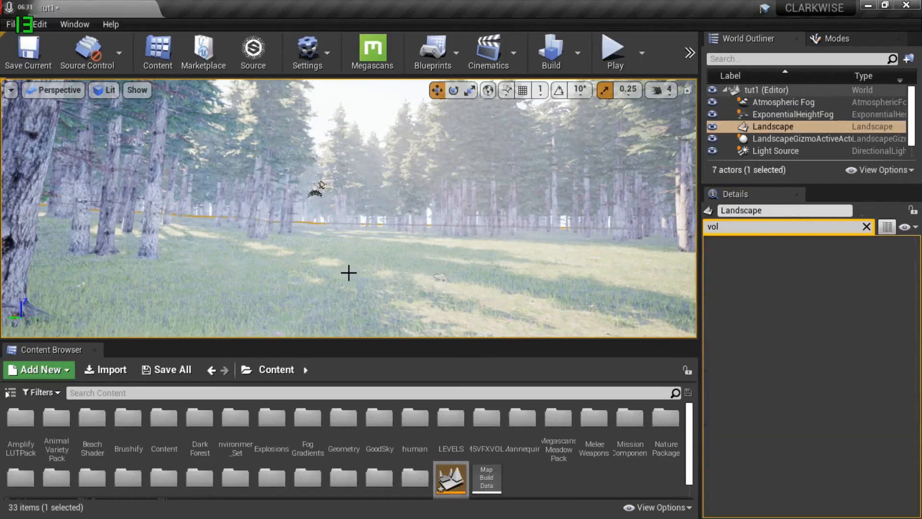
- Adjust the sun direction interactively and inspect the sunlight and volumetric fog from different angles around the forest clearing
key("ctrl+l")
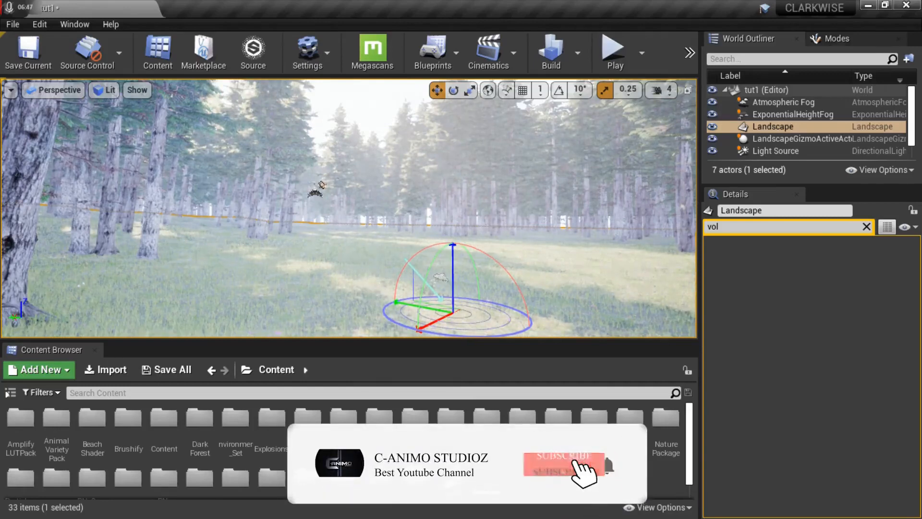
left_click_drag(349, 208, 310, 208, "alt")
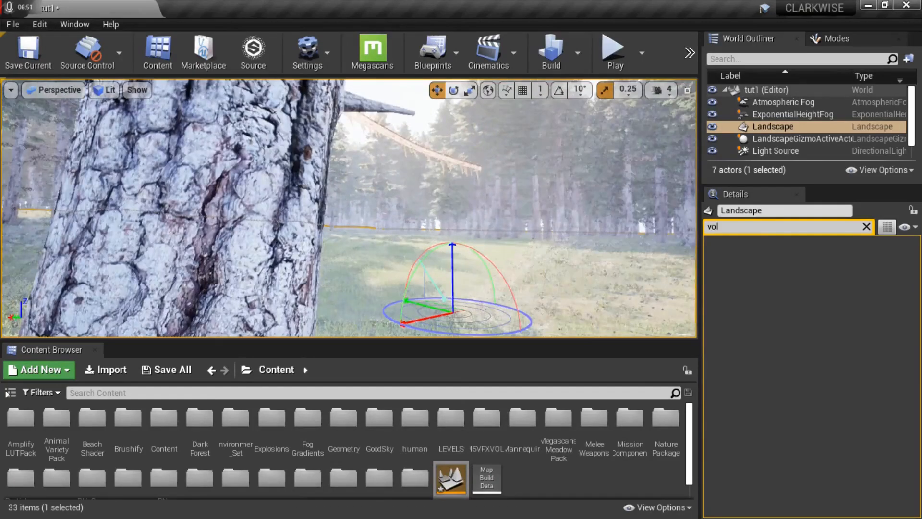
left_click_drag(328, 307, 342, 289, "alt")
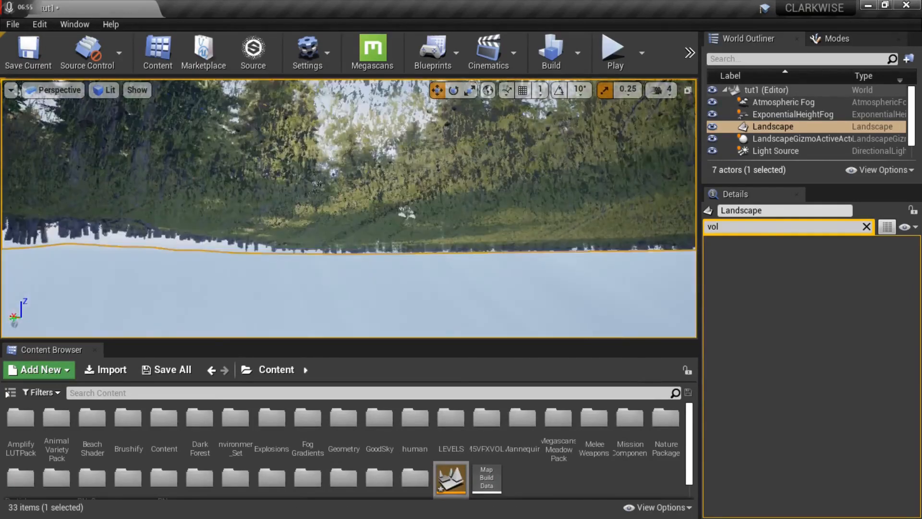
left_click_drag(343, 289, 343, 289, "alt")
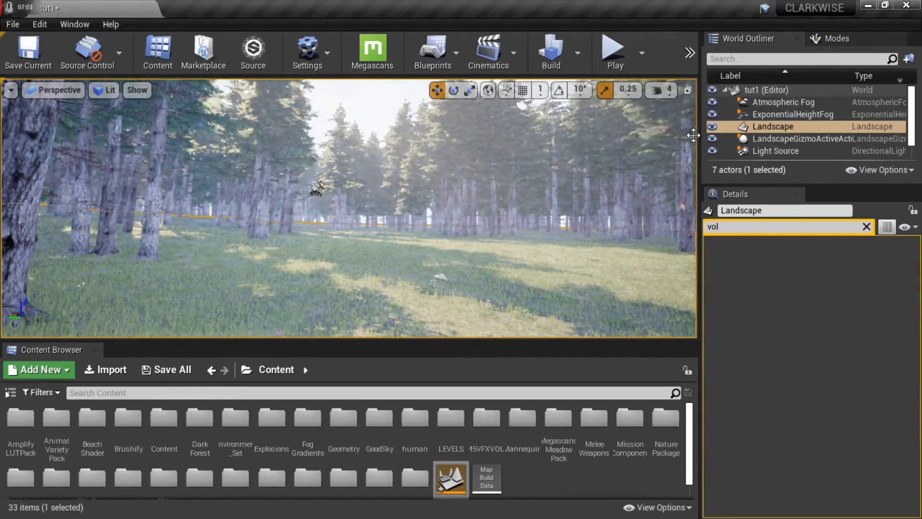
- Select the Light Source directional light to show its volumetric settings
left_click(770, 149)
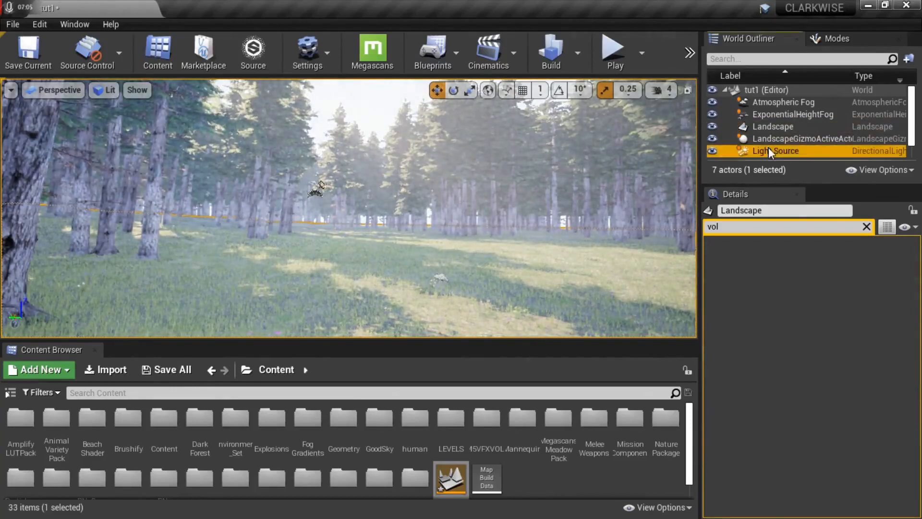
left_click_drag(911, 111, 912, 134)
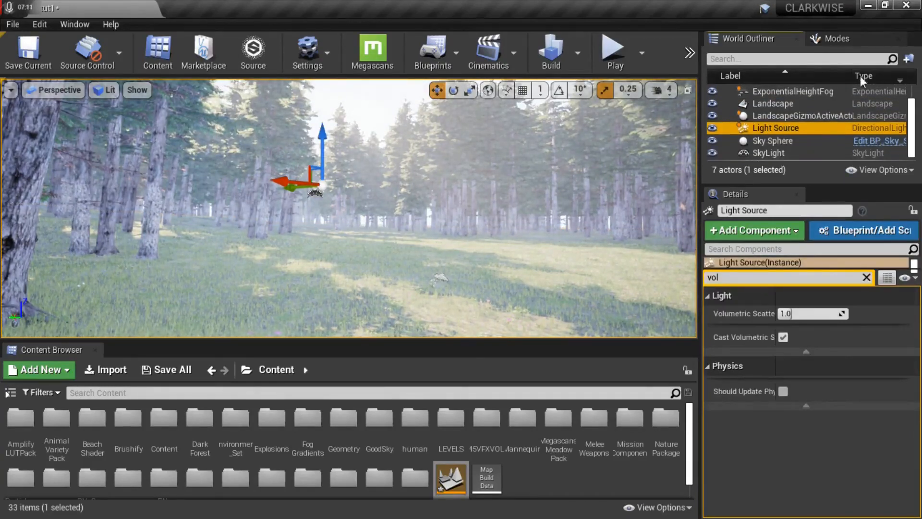
- Search the placeable actors for "ref", place a Sphere Reflection Capture on the grass in the clearing, and delete it
left_click(846, 37)
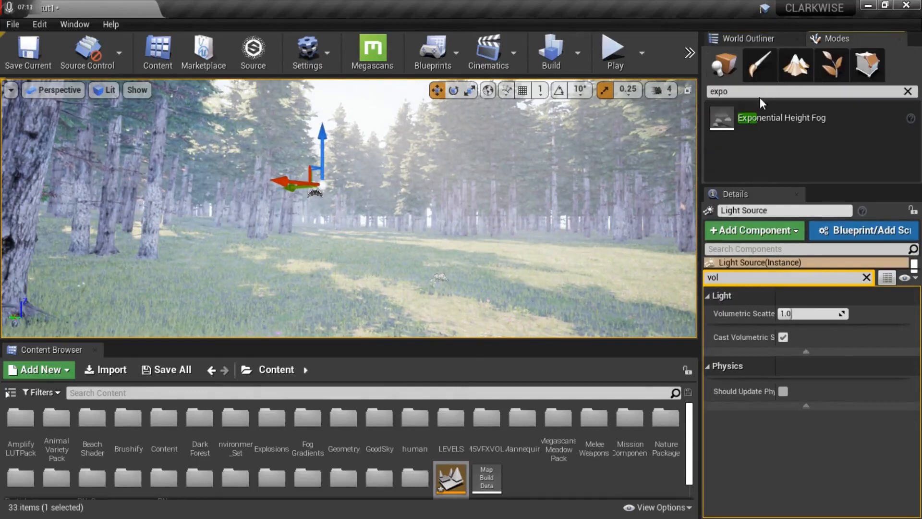
left_click(718, 91)
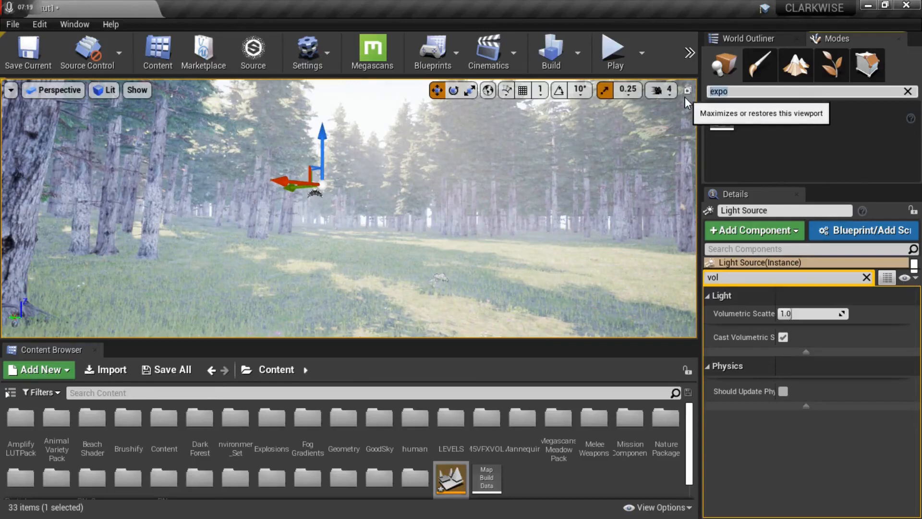
type("re")
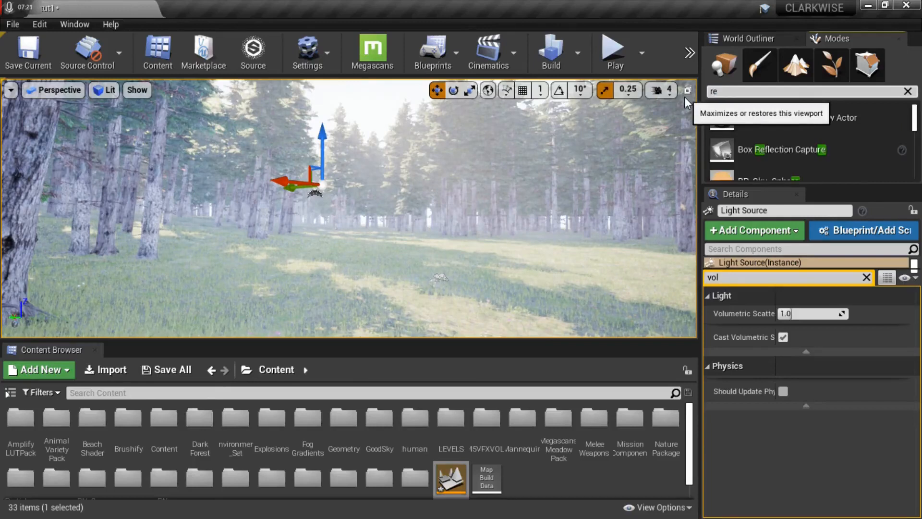
type("f")
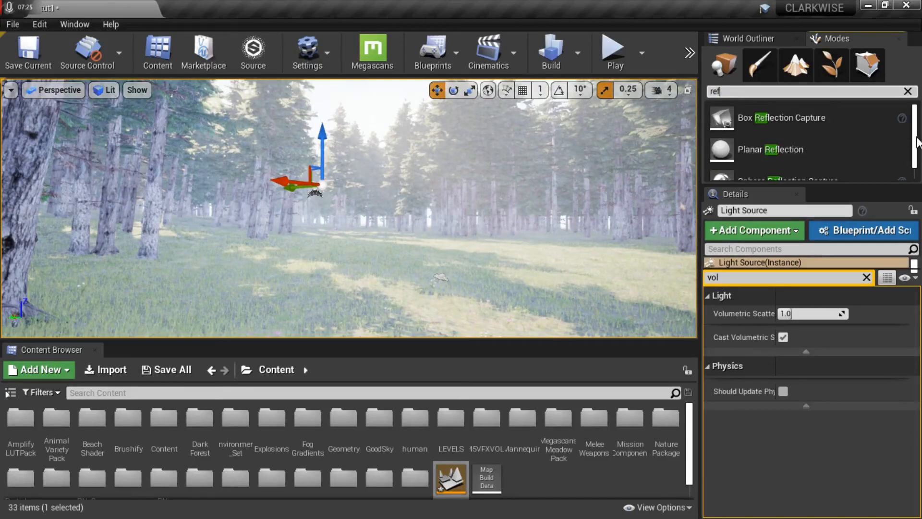
scroll(918, 159, "down", 1)
left_click_drag(788, 163, 374, 290)
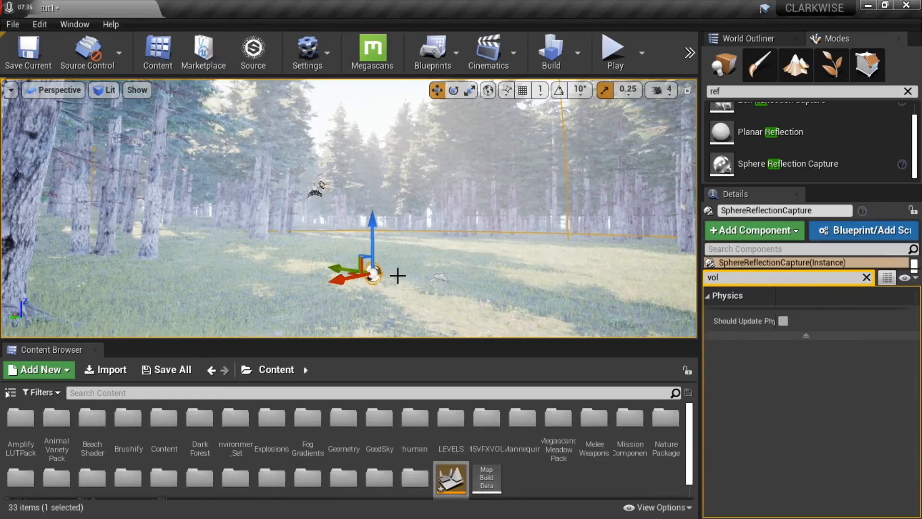
key("Delete")
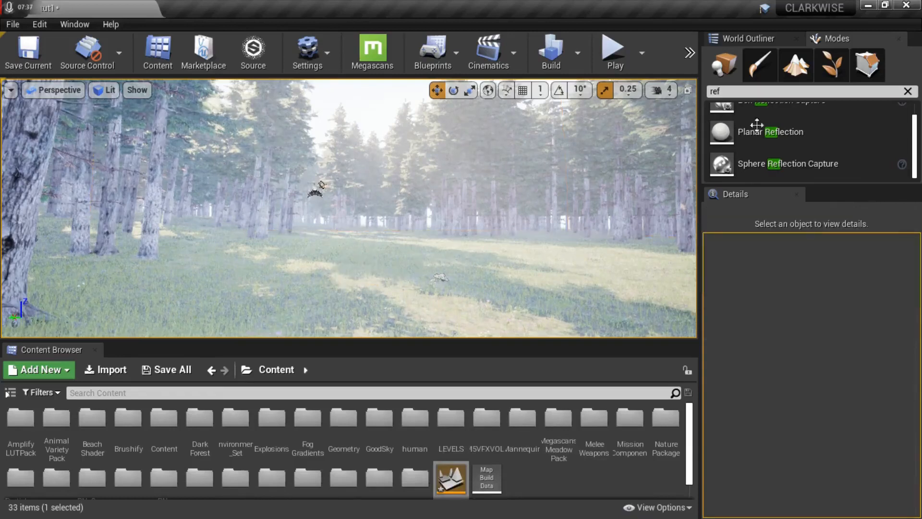
left_click(733, 43)
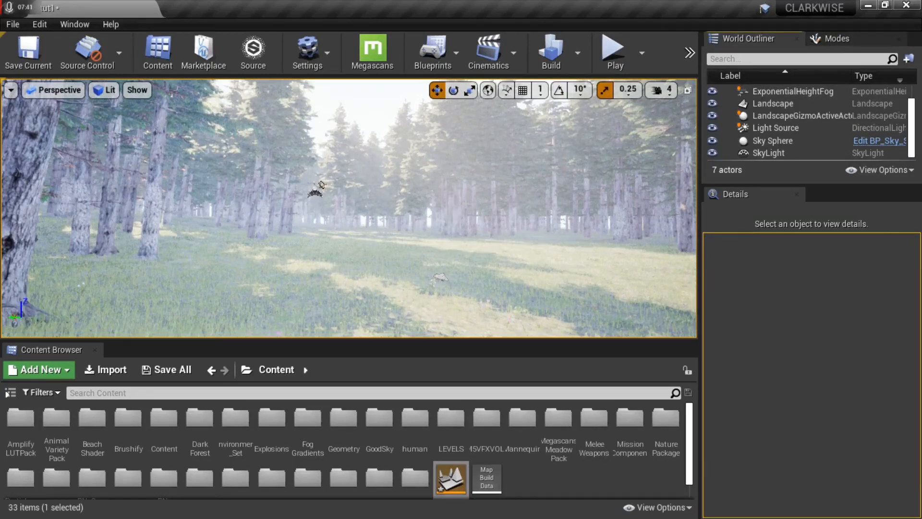
middle_click_drag(349, 209, 377, 206)
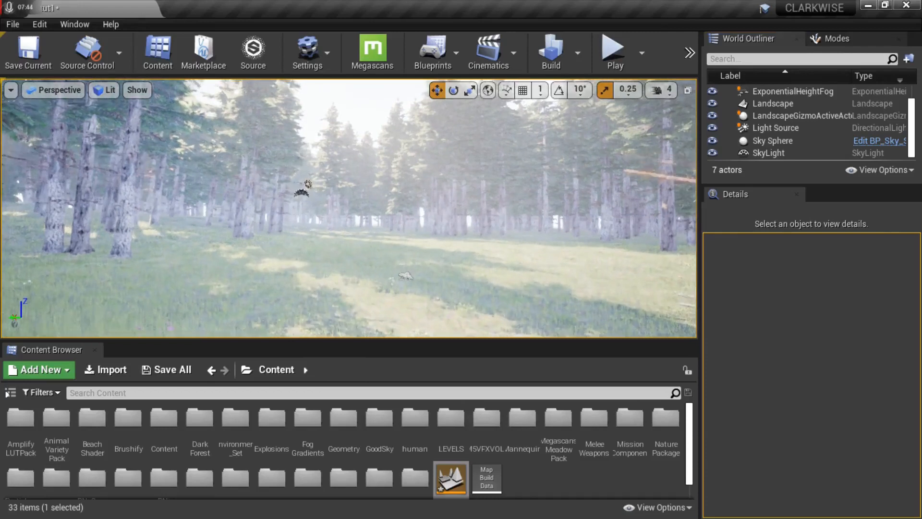
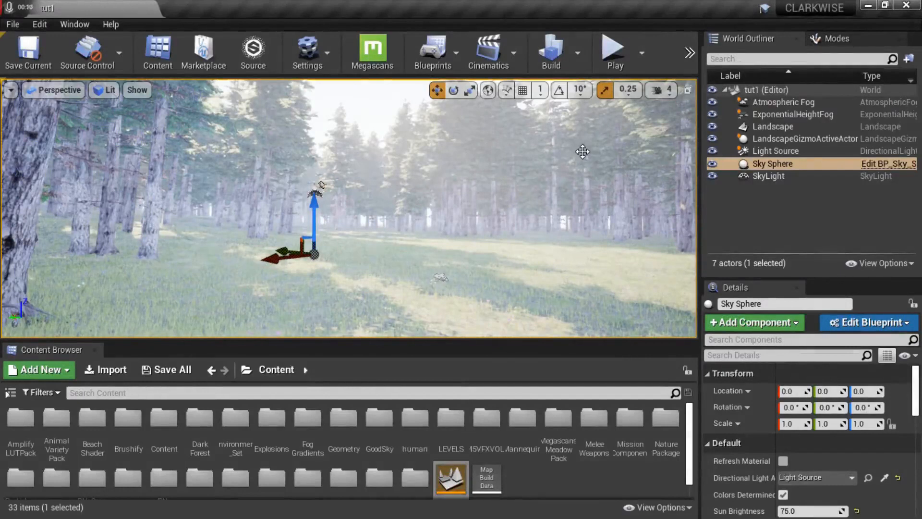
- Search the placeable actors for "post" and place a Post Process Volume in the middle of the forest clearing
left_click(845, 37)
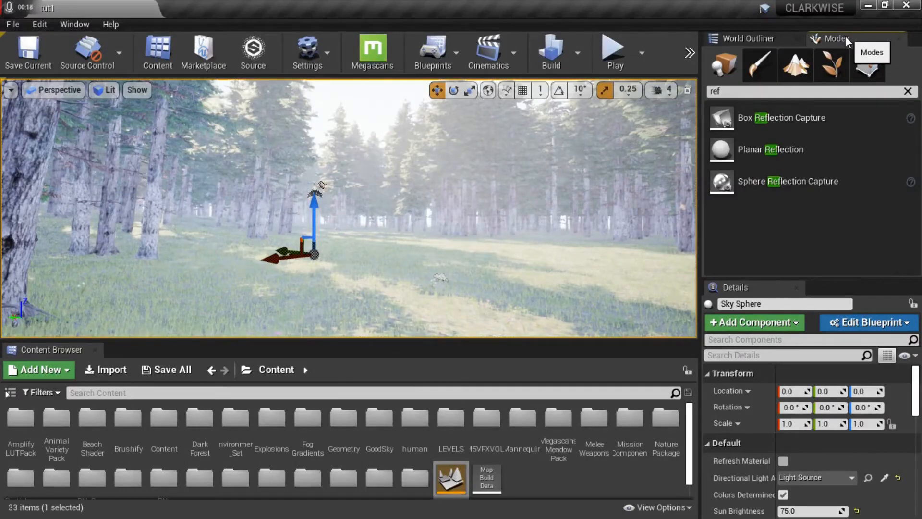
left_click(908, 91)
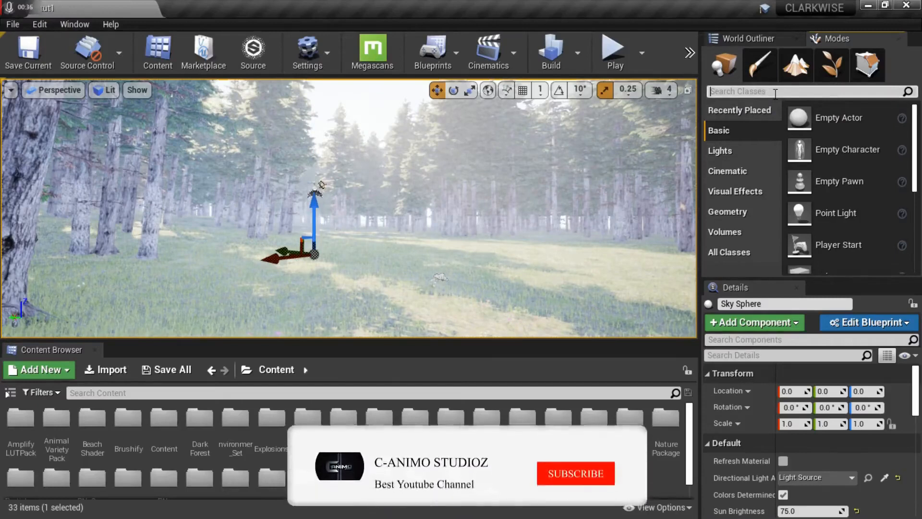
type("post")
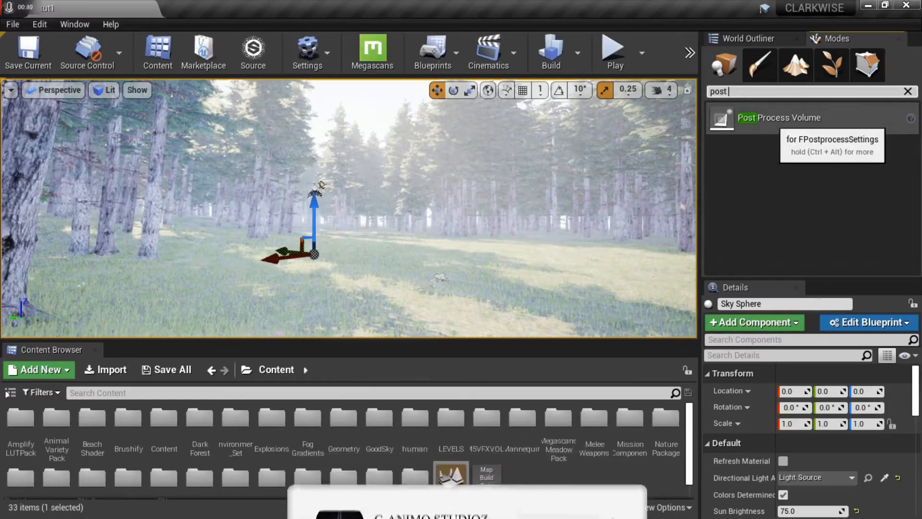
left_click_drag(774, 120, 397, 242)
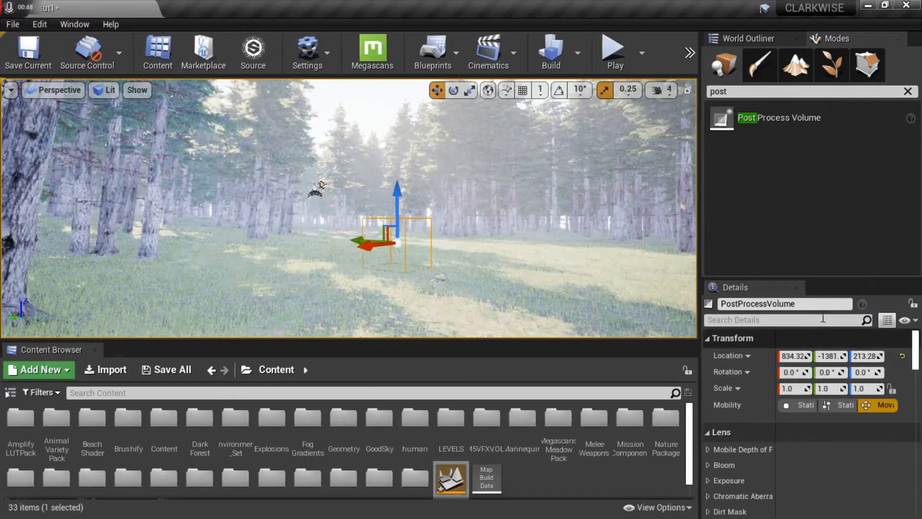
- Enable Infinite Extent (Unbound) for the Post Process Volume, finding the setting with "inf" and clearing the filter
left_click(780, 319)
type("inf")
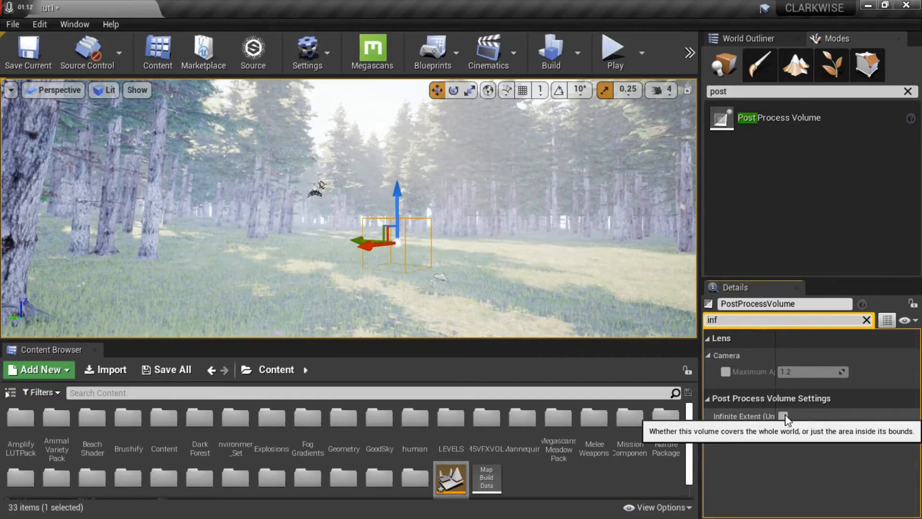
left_click(785, 417)
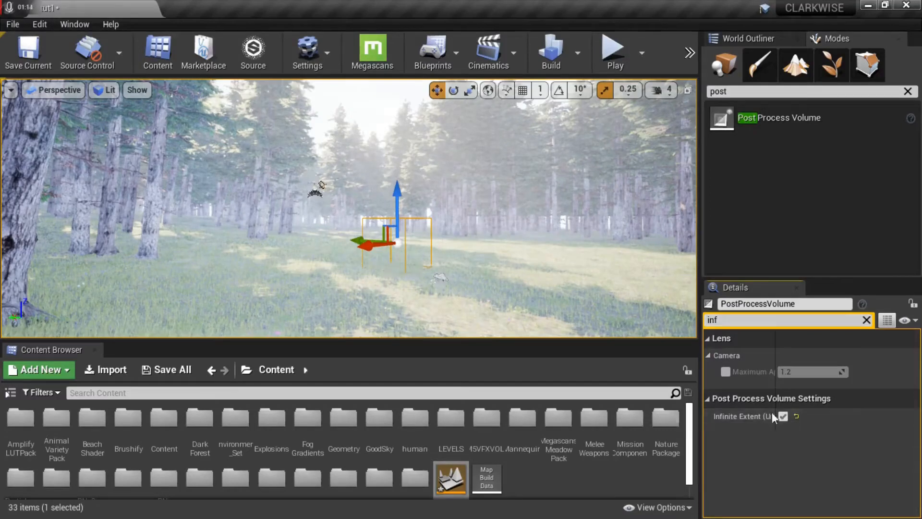
left_click(866, 320)
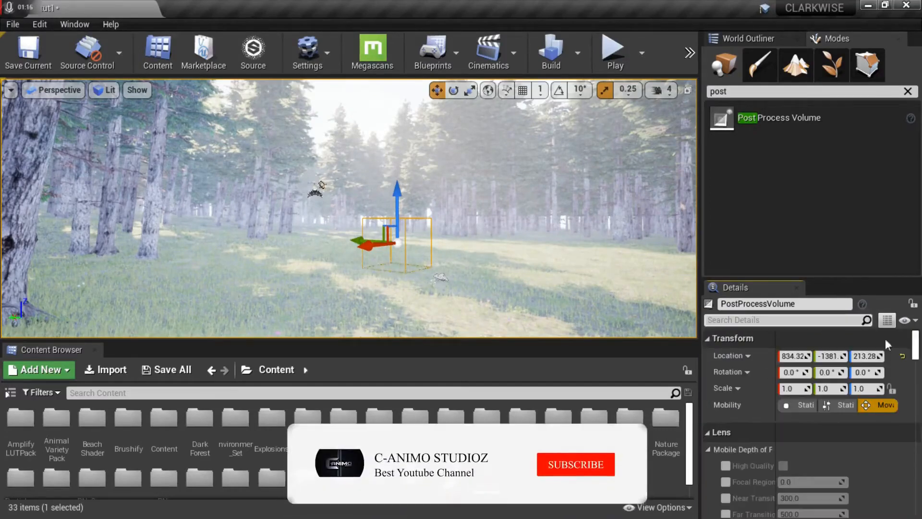
- Collapse the volume's Lens, Film and Mobile Tonemapper settings and every Color Grading subgroup, and enlarge the details area
left_click_drag(916, 354, 917, 355)
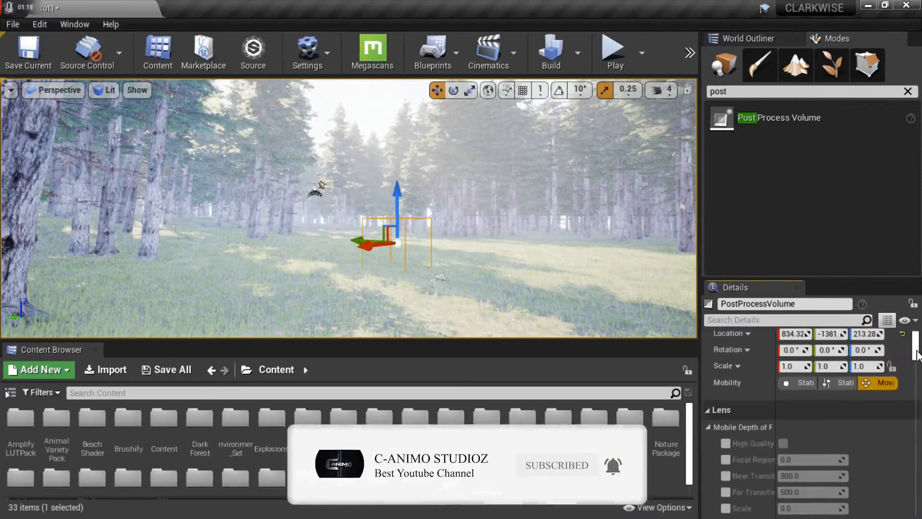
left_click(712, 426)
left_click(710, 411)
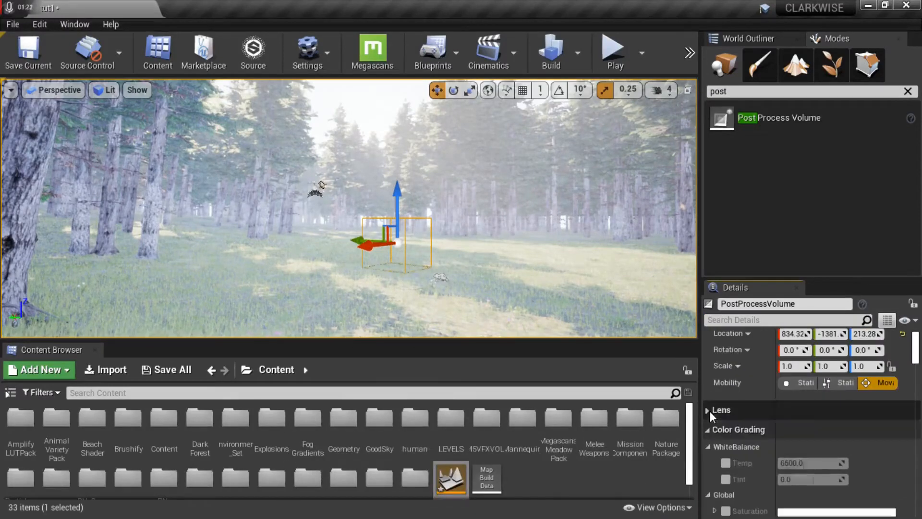
left_click(709, 447)
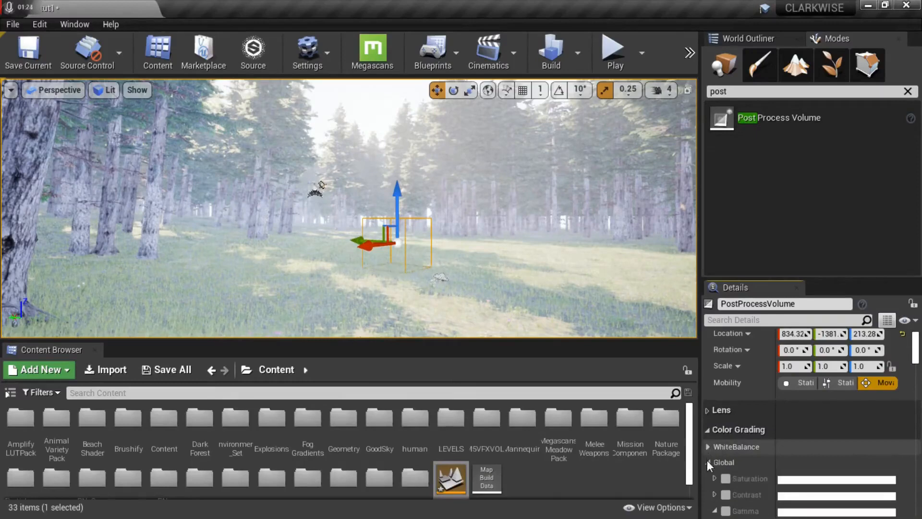
left_click(708, 462)
left_click_drag(793, 278, 796, 75)
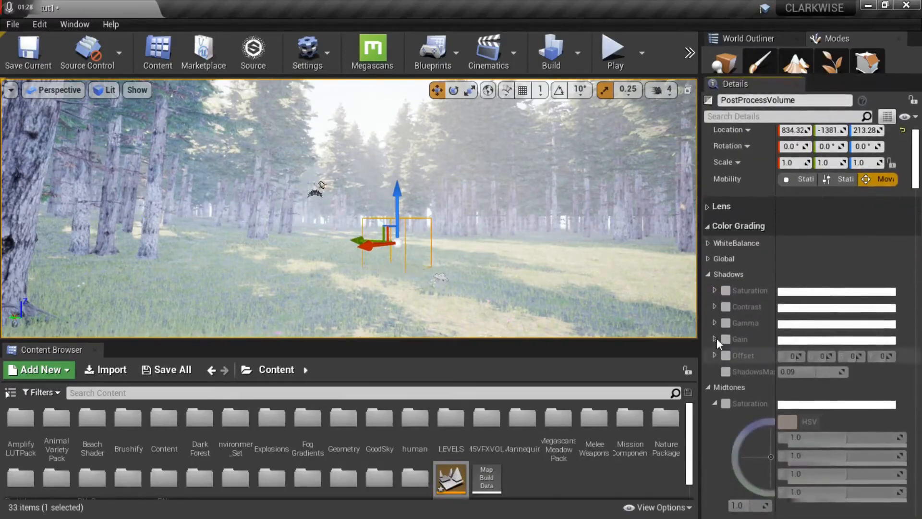
left_click(708, 274)
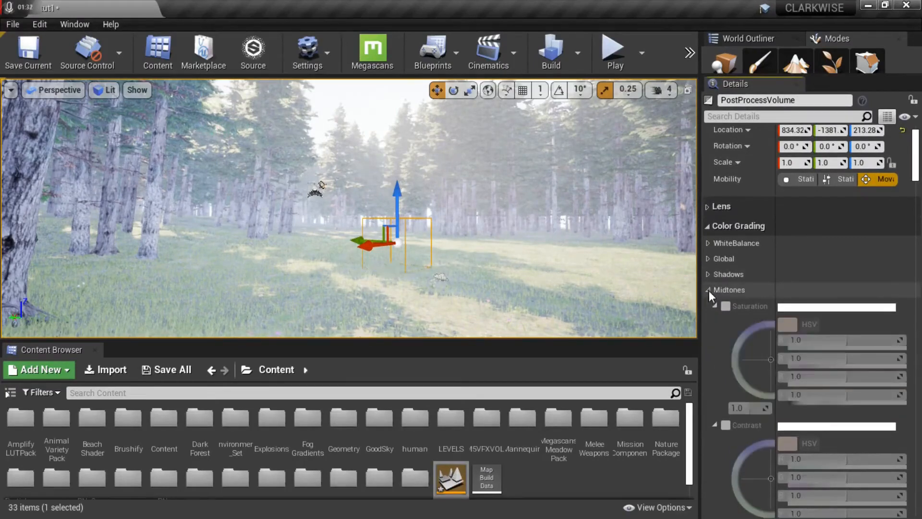
left_click(709, 291)
left_click(708, 306)
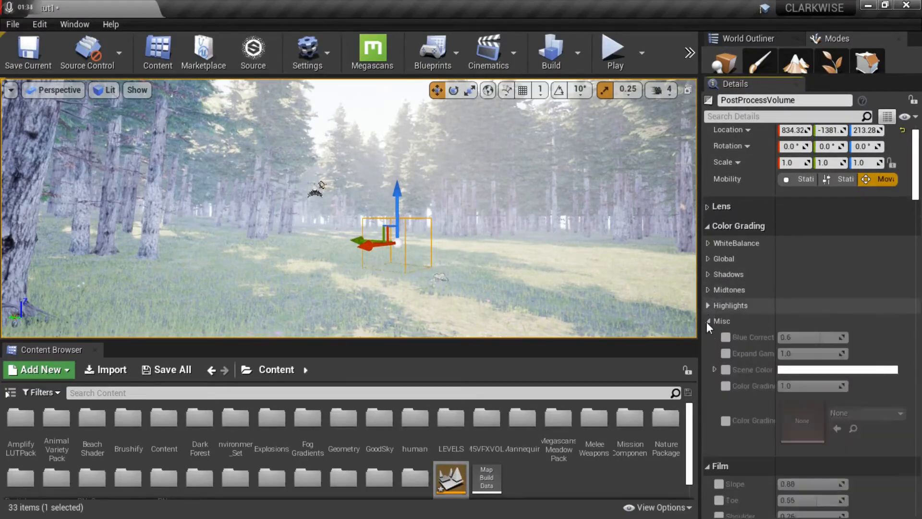
left_click(708, 321)
left_click(707, 351)
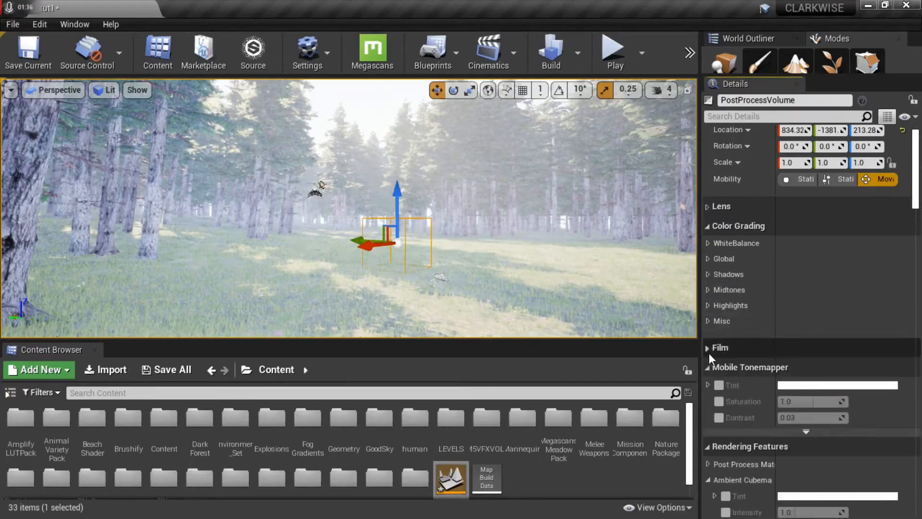
left_click(708, 368)
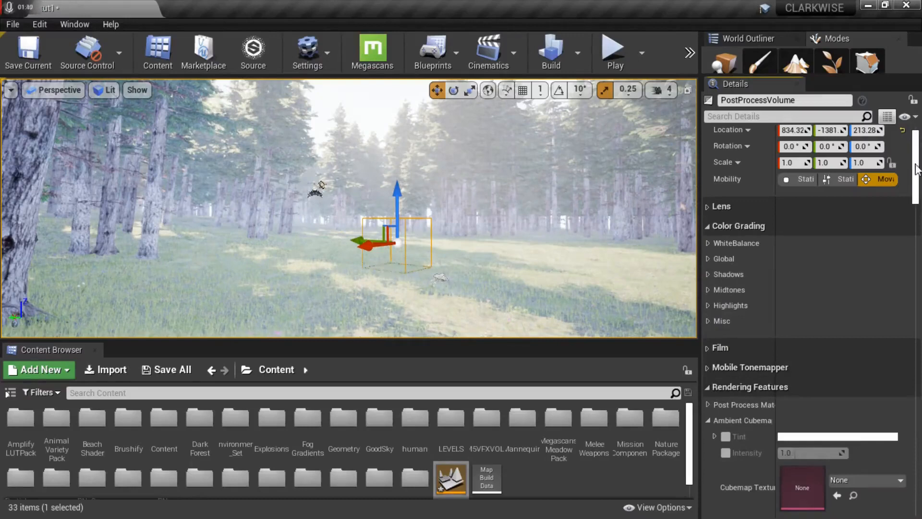
- Enable Tint and Intensity for the Ambient Cubemap and assign the HDRI_Epic_Courtyard daylight texture as its cubemap
scroll(917, 195, "down", 3)
left_click_drag(917, 195, 917, 201)
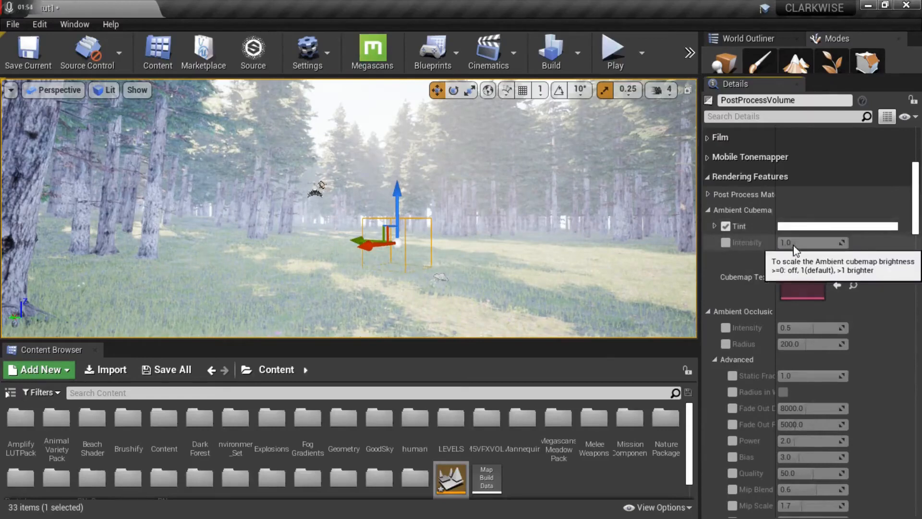
left_click(725, 242)
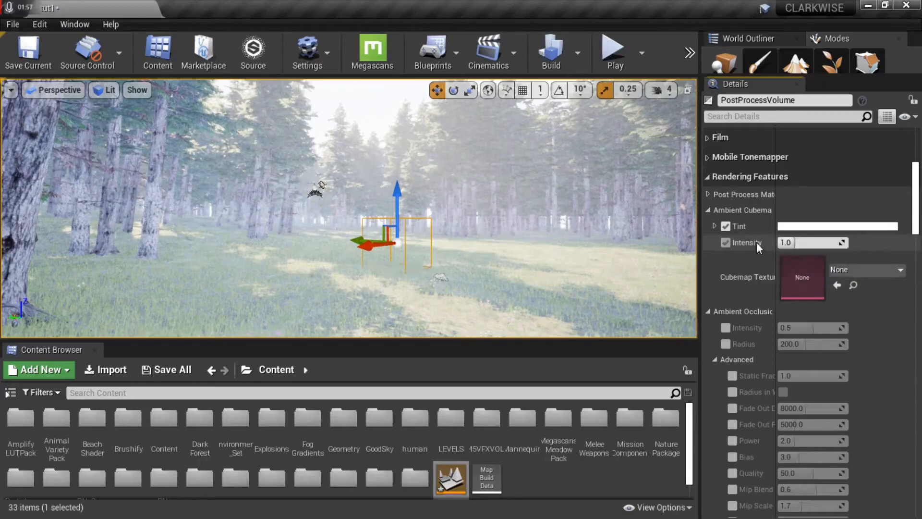
left_click(848, 269)
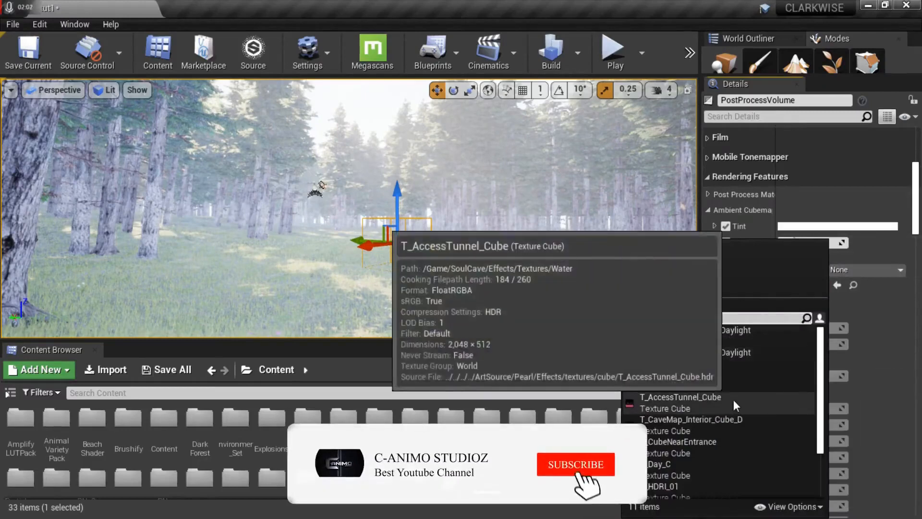
left_click(756, 336)
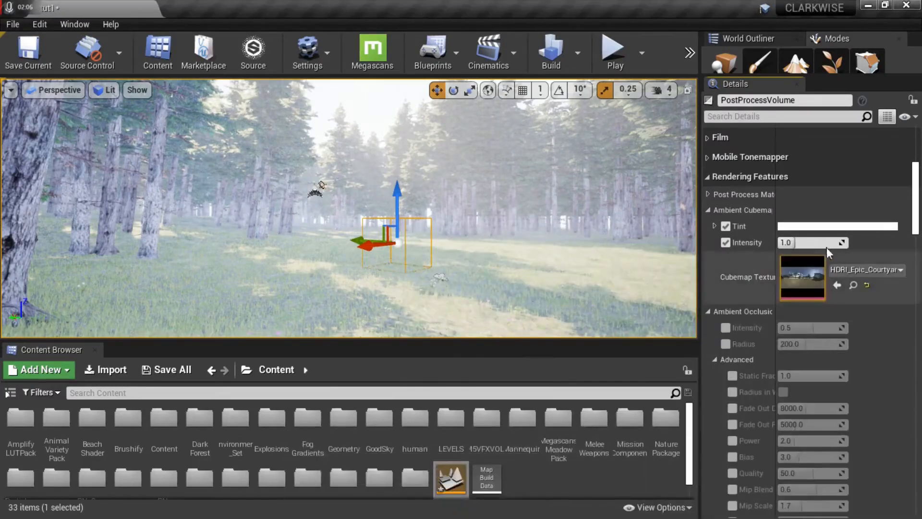
- Try an Ambient Cubemap intensity of 2.6 and reset it to the default
left_click_drag(790, 242, 798, 245)
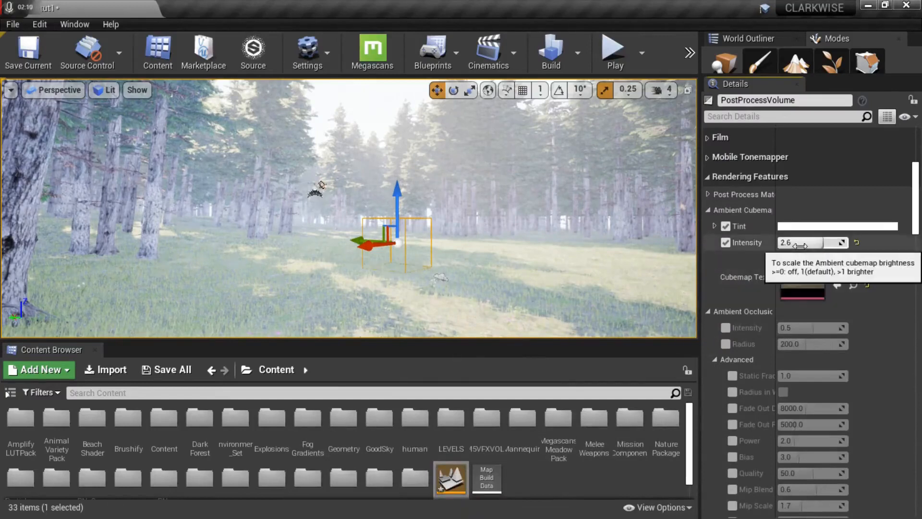
left_click(858, 244)
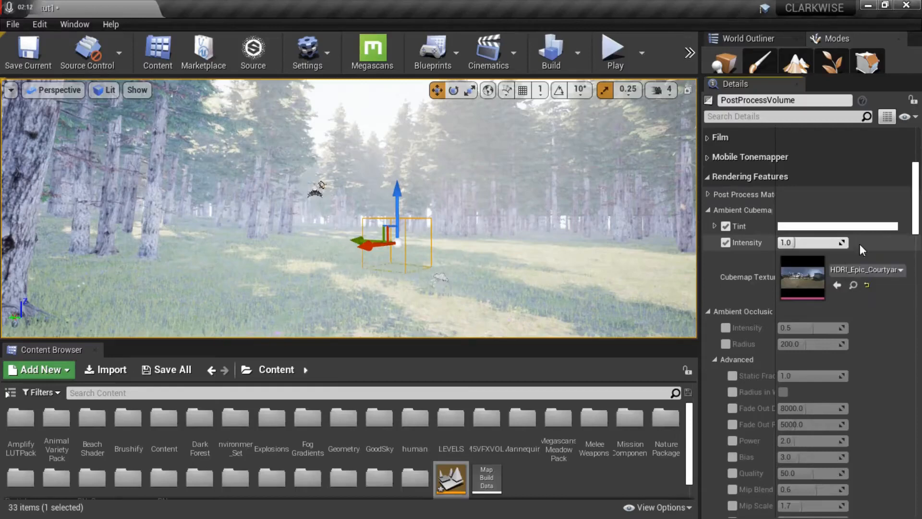
- Enable Intensity and Radius for Ambient Occlusion and set its intensity to 1.0
left_click(725, 328)
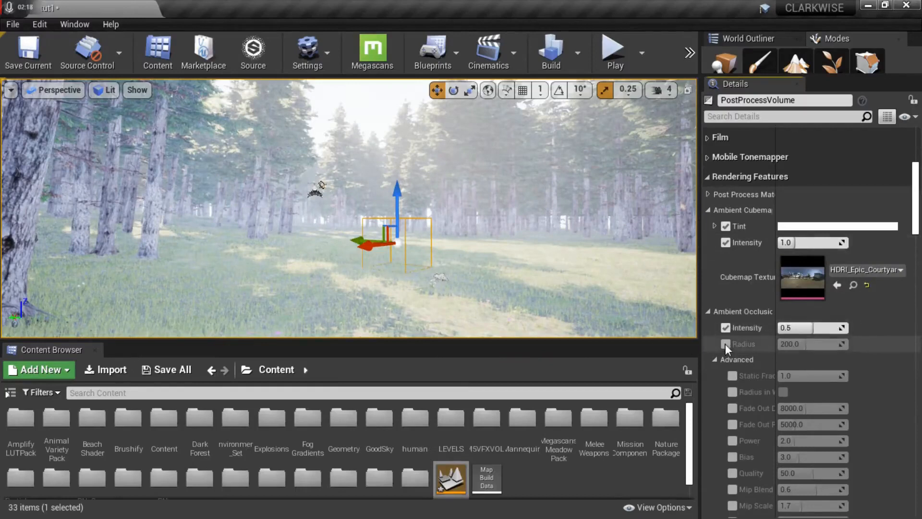
left_click(725, 344)
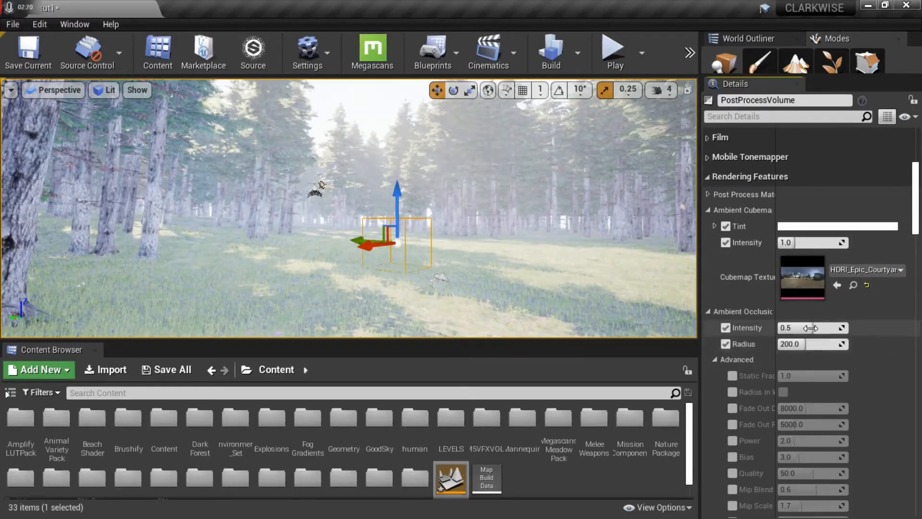
left_click_drag(810, 327, 849, 328)
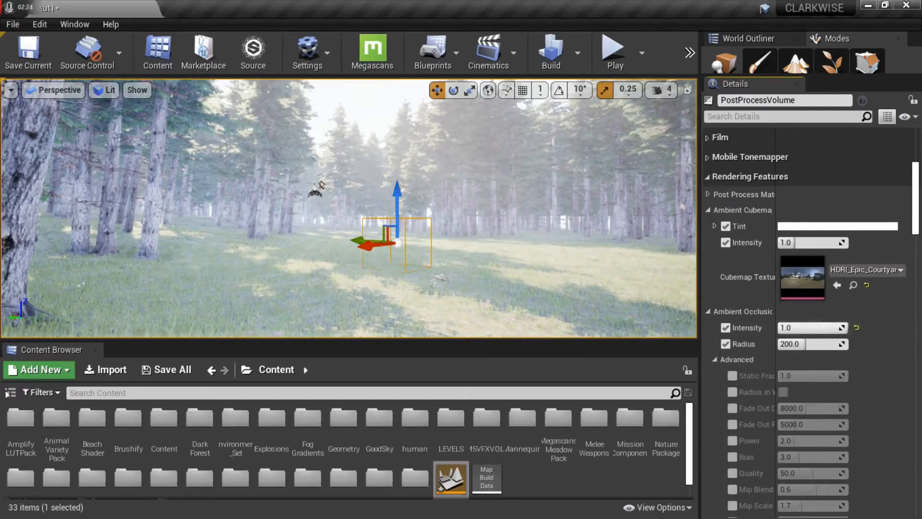
left_click(798, 327)
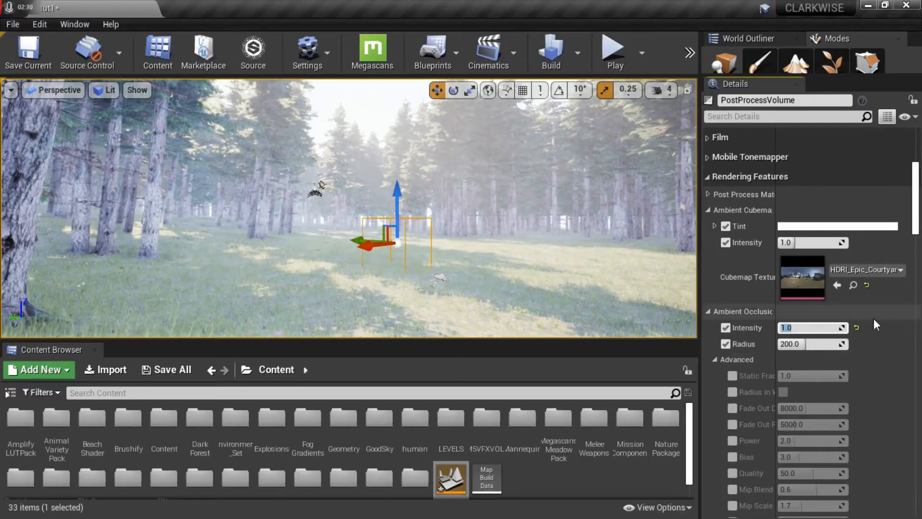
left_click(902, 325)
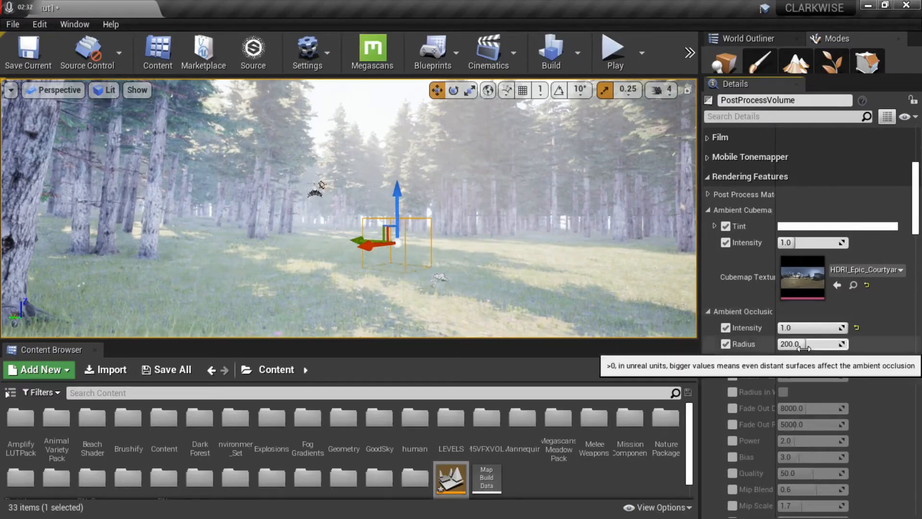
- Set the Ambient Occlusion radius to about 214.28 and switch its intensity override off and on to compare the shading
mouse_move(814, 348)
left_mouse_down()
mouse_move(838, 349)
mouse_move(809, 348)
left_mouse_up()
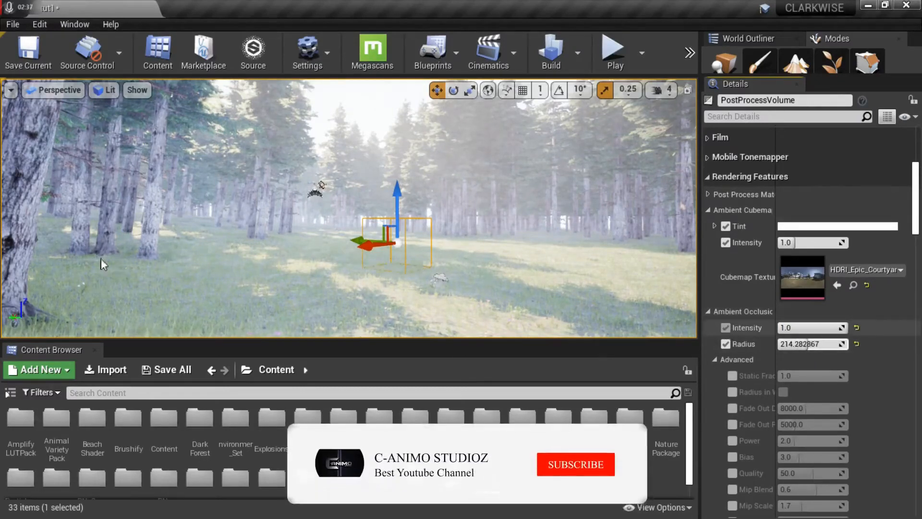
left_click(730, 327)
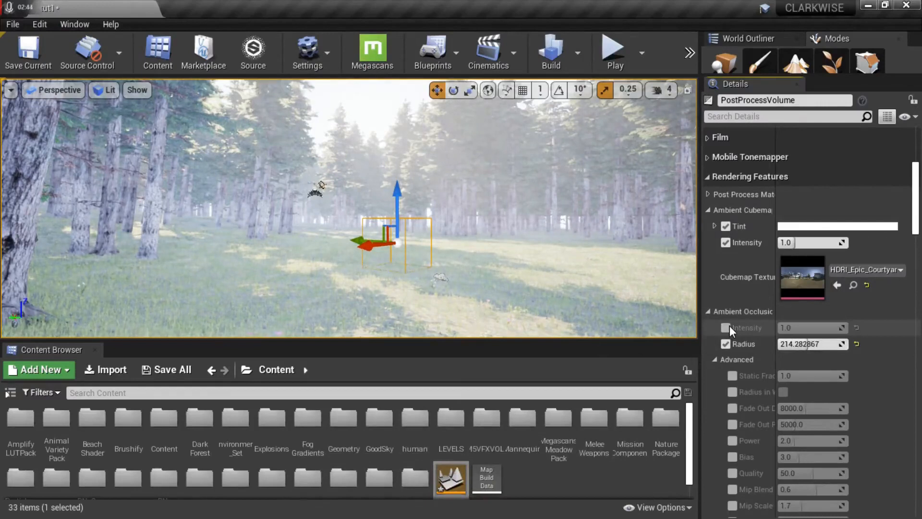
left_click(727, 327)
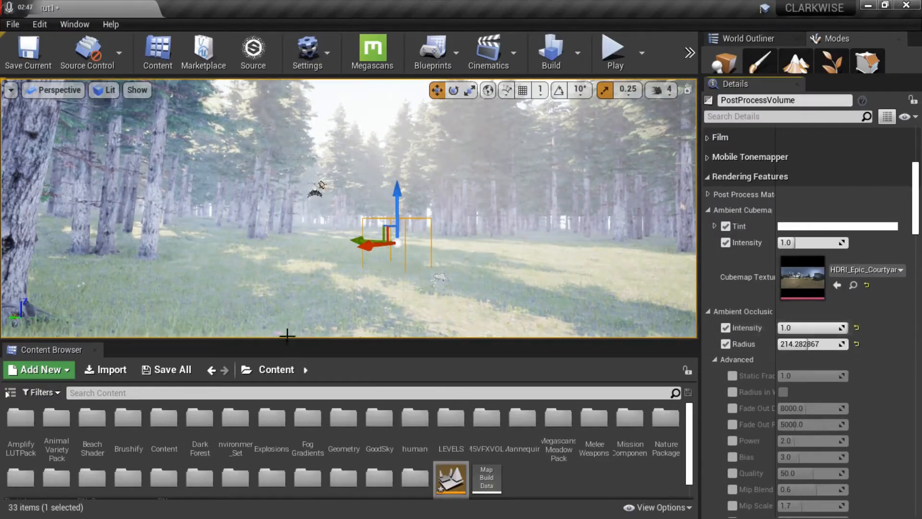
- Close the Content Browser and enable the volume's Screen Percentage override under Misc, keeping it at 100.0
left_click(95, 350)
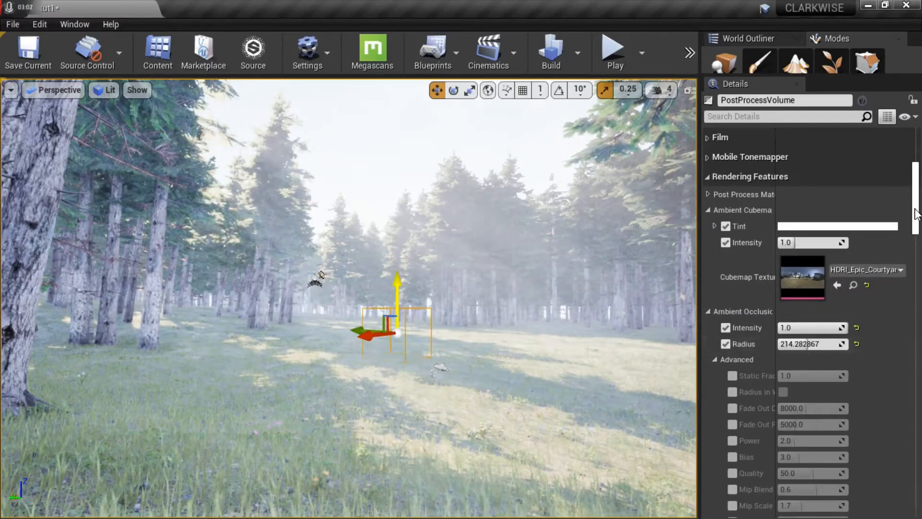
scroll(916, 212, "down", 8)
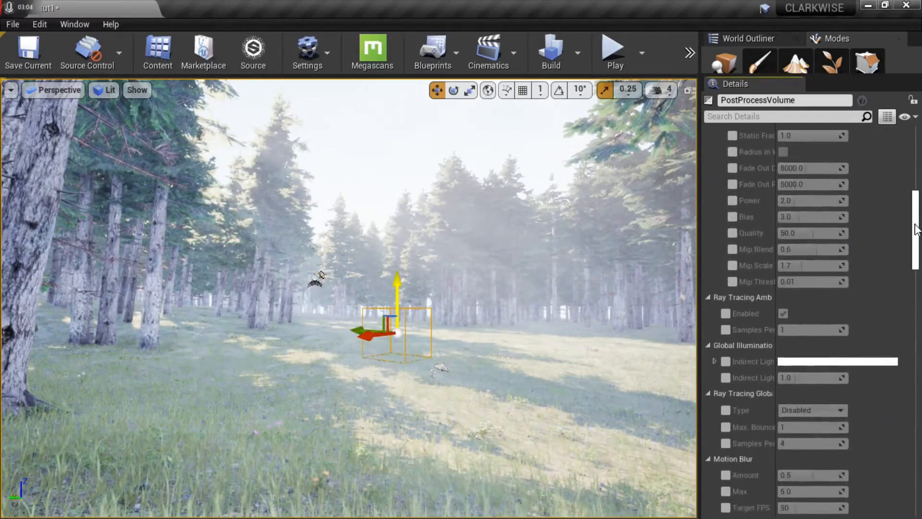
left_click_drag(917, 230, 911, 350)
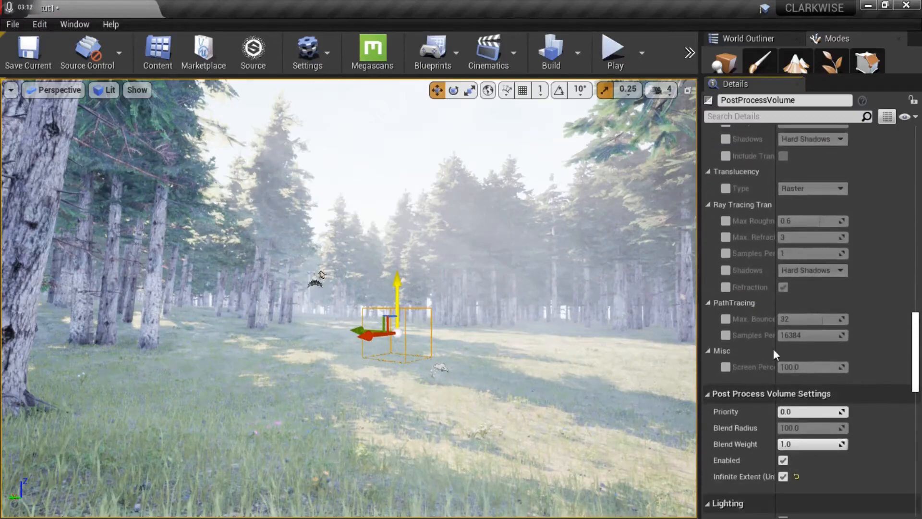
left_click(725, 366)
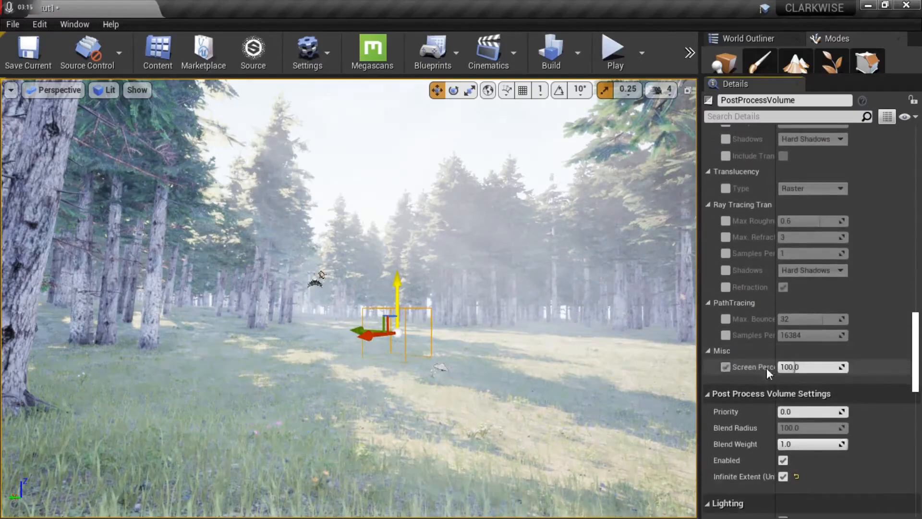
left_click(792, 366)
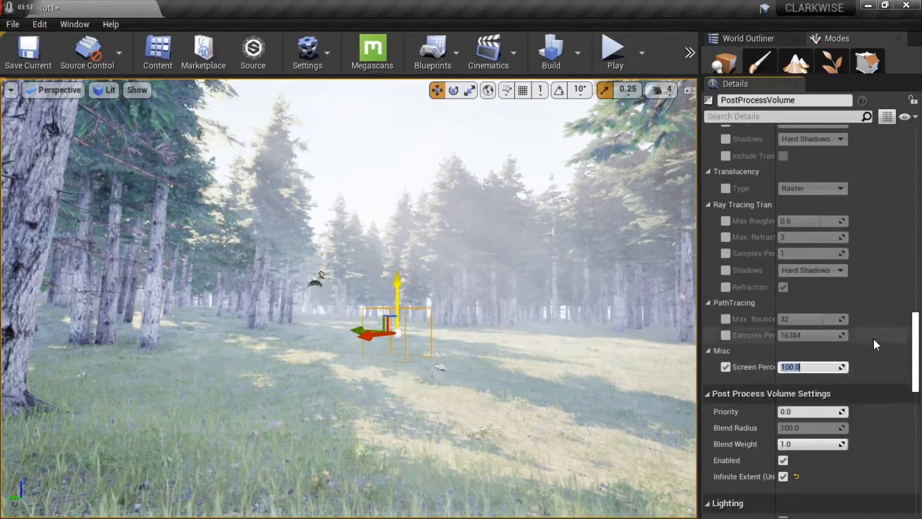
- Collapse the volume's Rendering Features and Color Grading settings, trying Cast Shadow on and off in between
left_click_drag(914, 339, 918, 173)
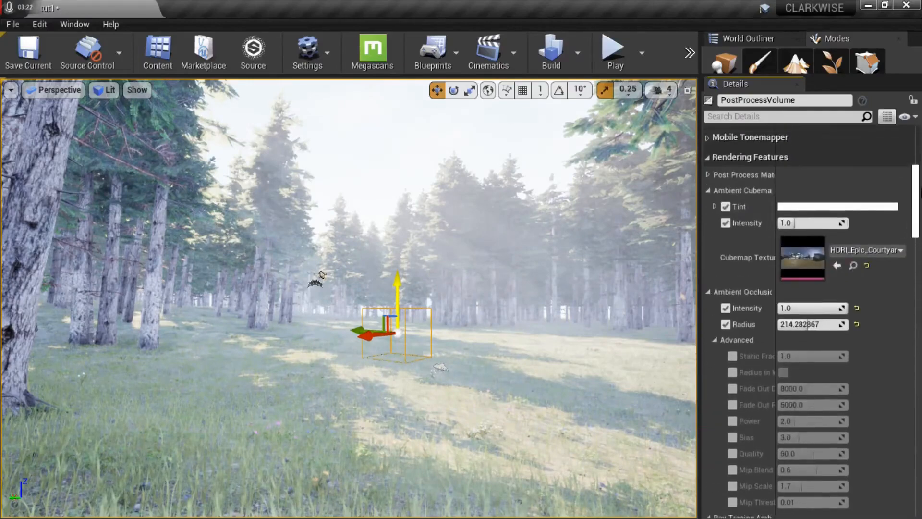
left_click(708, 161)
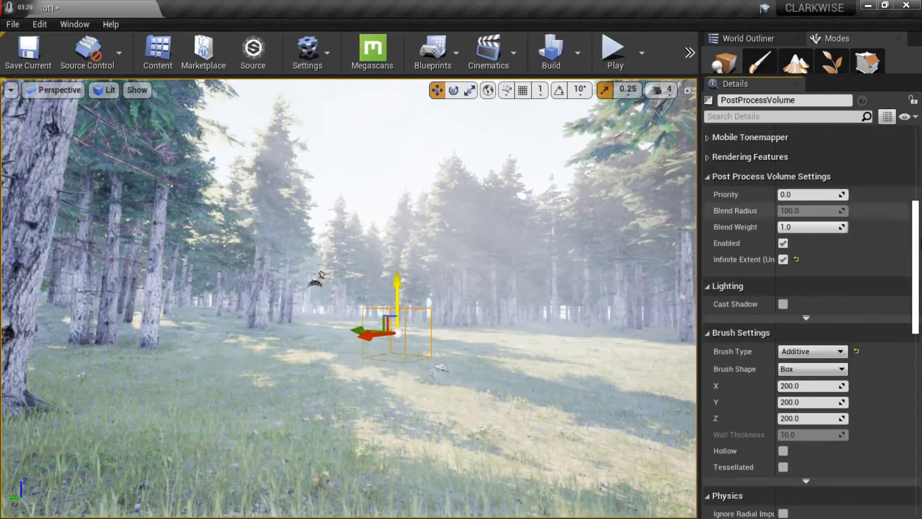
left_click(783, 304)
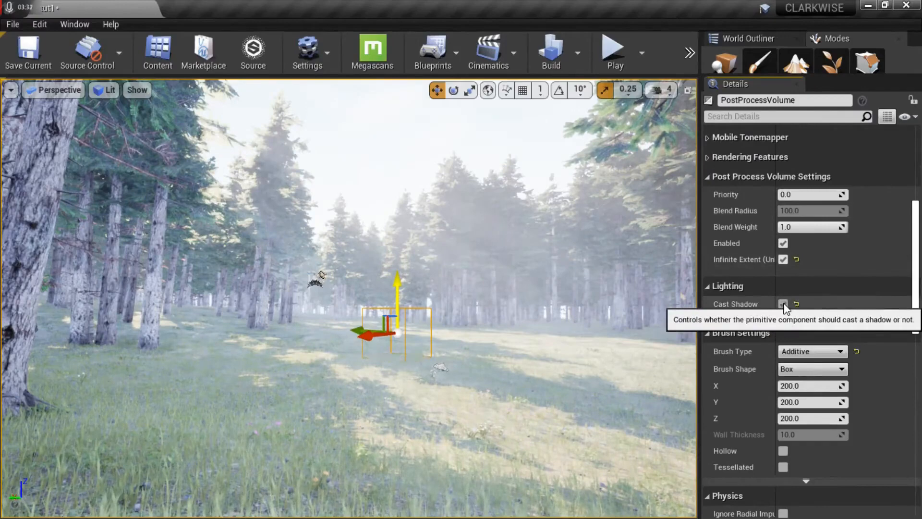
left_click(783, 304)
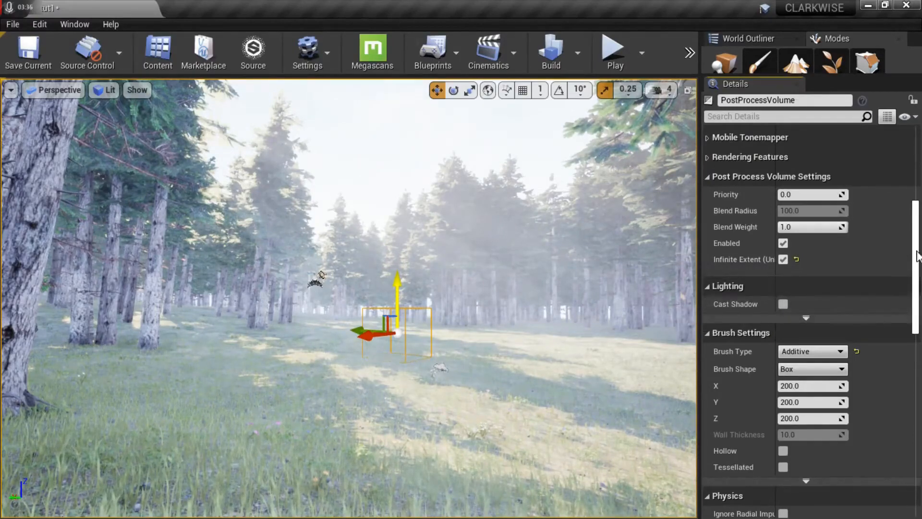
scroll(917, 255, "up", 10)
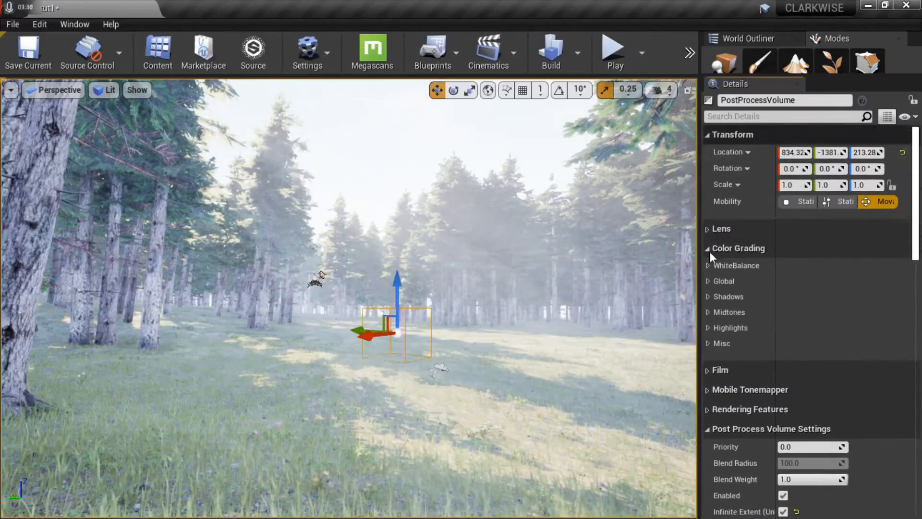
left_click(710, 249)
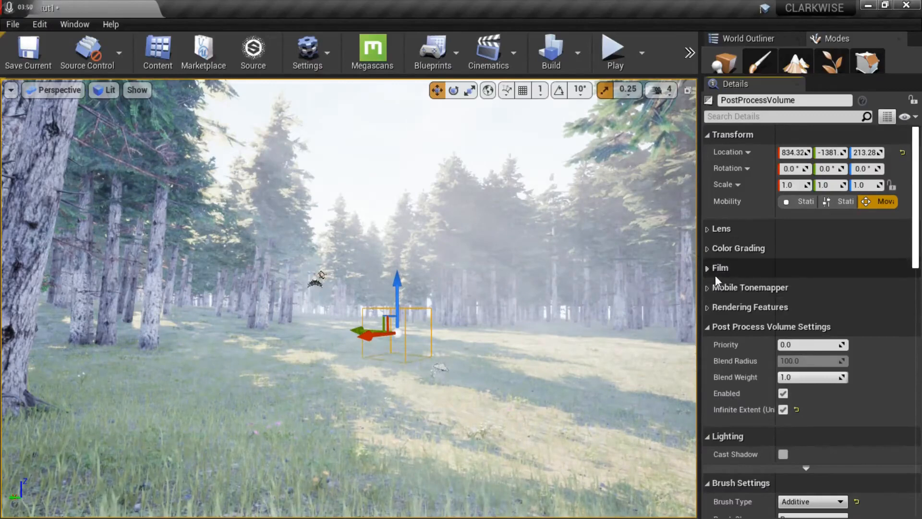
- Expand the Lens settings, enable Bloom Method and Intensity, and set the bloom intensity to 0.2
left_click(712, 229)
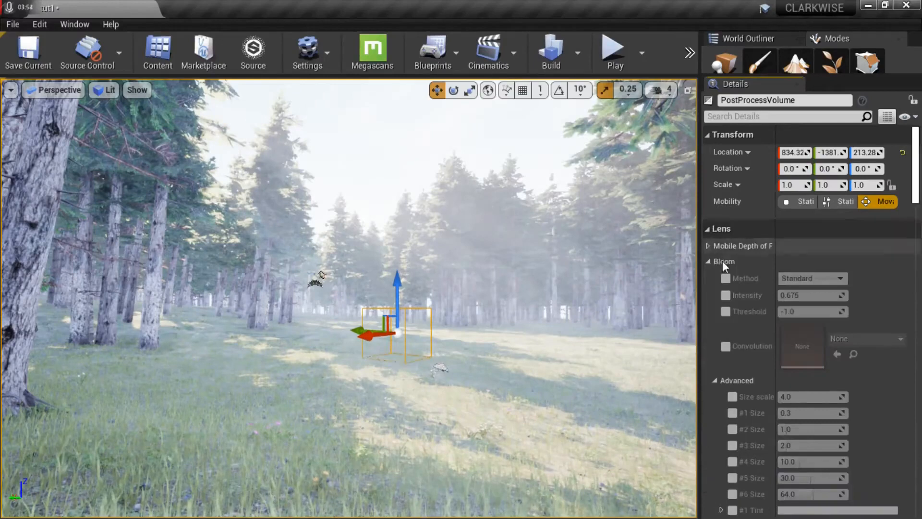
left_click(725, 278)
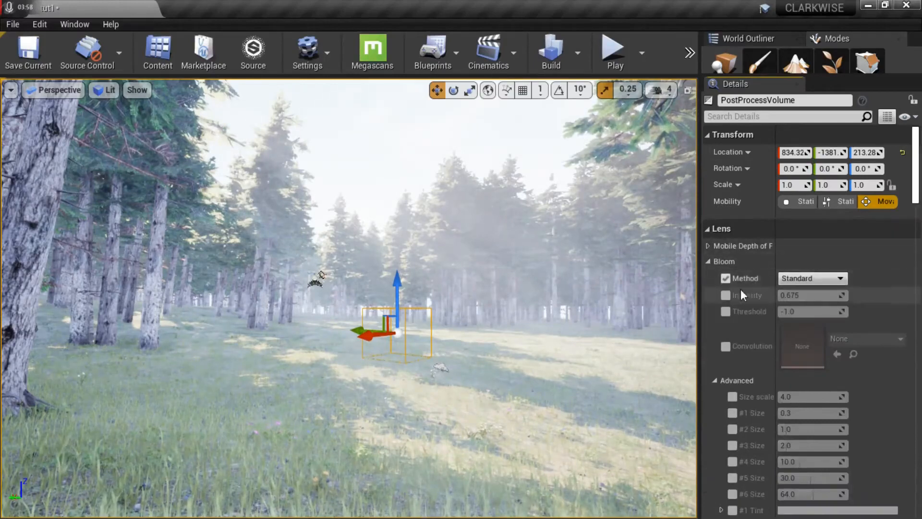
left_click(726, 295)
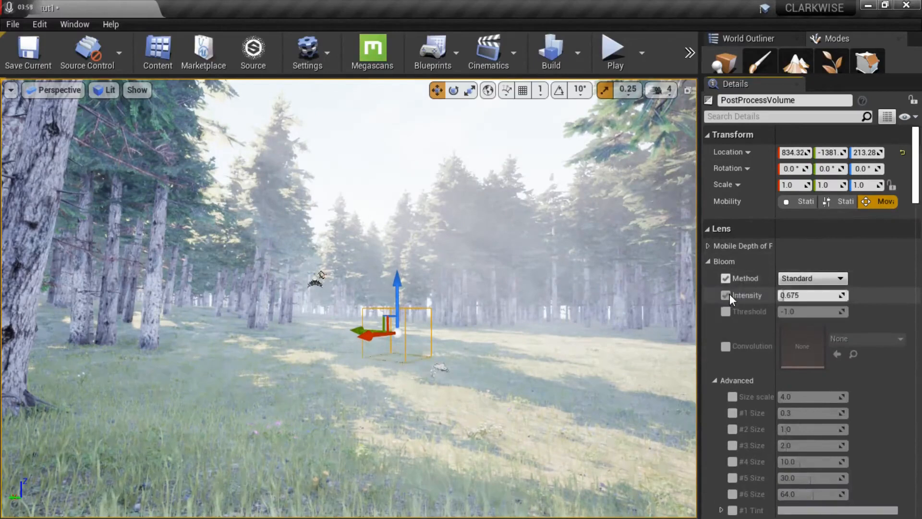
left_click(791, 294)
type("0")
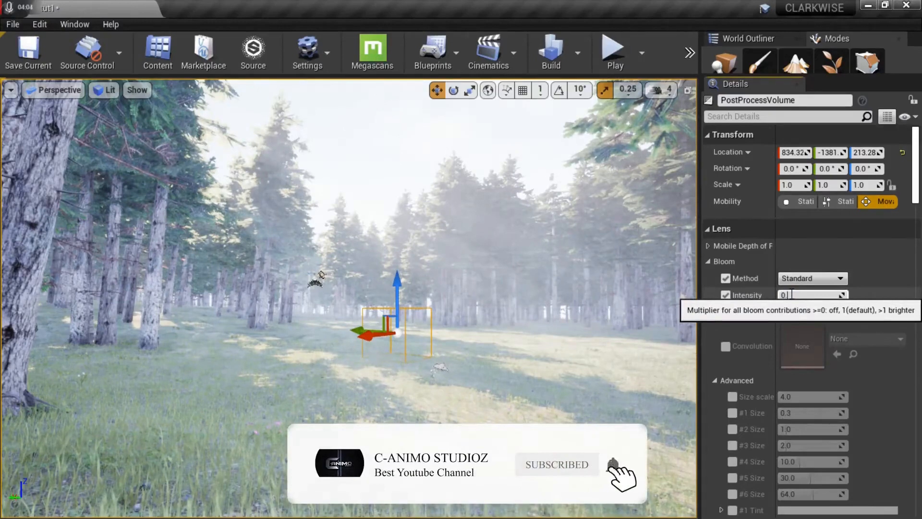
type(".2")
key("Return")
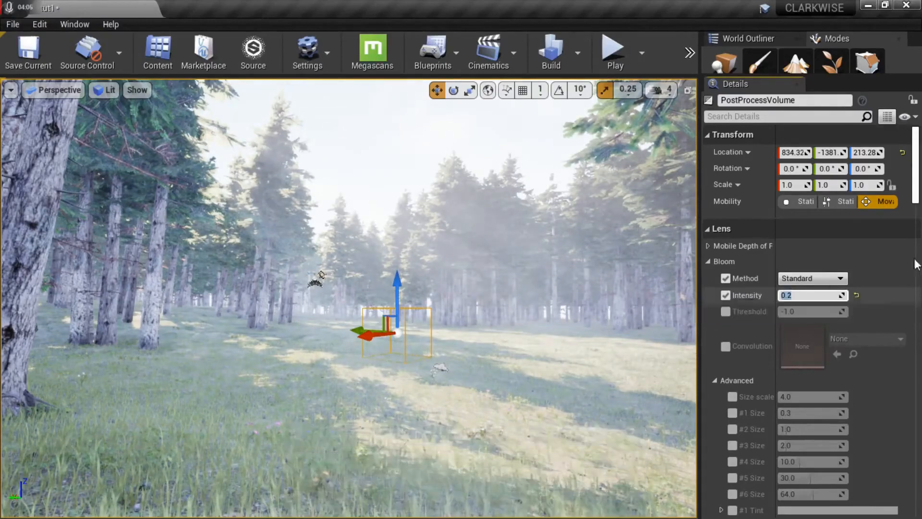
- Enable the Bloom Threshold and set it to about 0.63
left_click(892, 301)
left_click(725, 312)
mouse_move(787, 311)
left_mouse_down()
mouse_move(749, 311)
mouse_move(790, 309)
left_mouse_up()
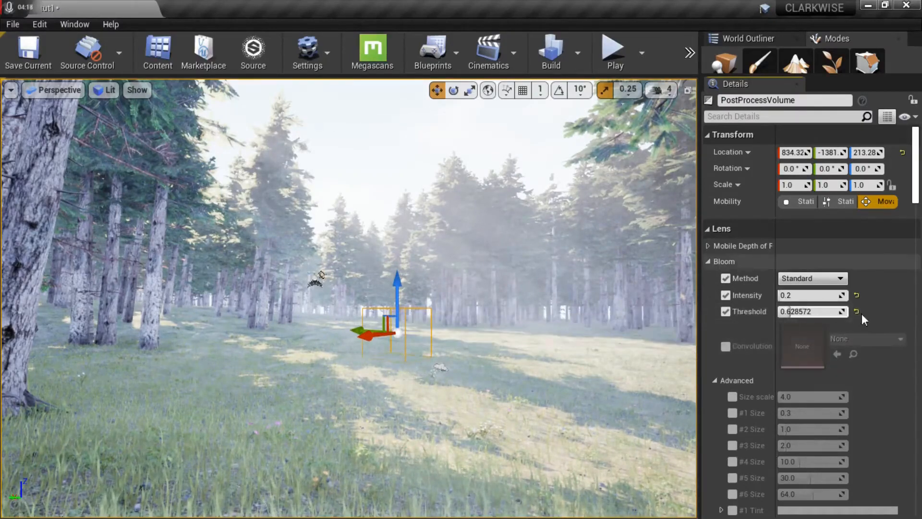
- Collapse Bloom's advanced settings and enable Exposure Compensation and Metering Mode, with Auto Exposure Histogram as the mode
left_click_drag(915, 206, 914, 231)
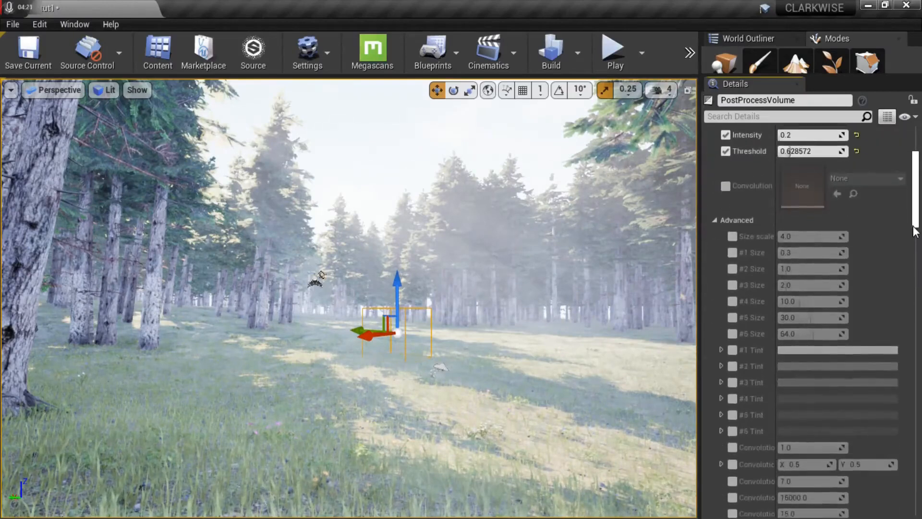
left_click(715, 219)
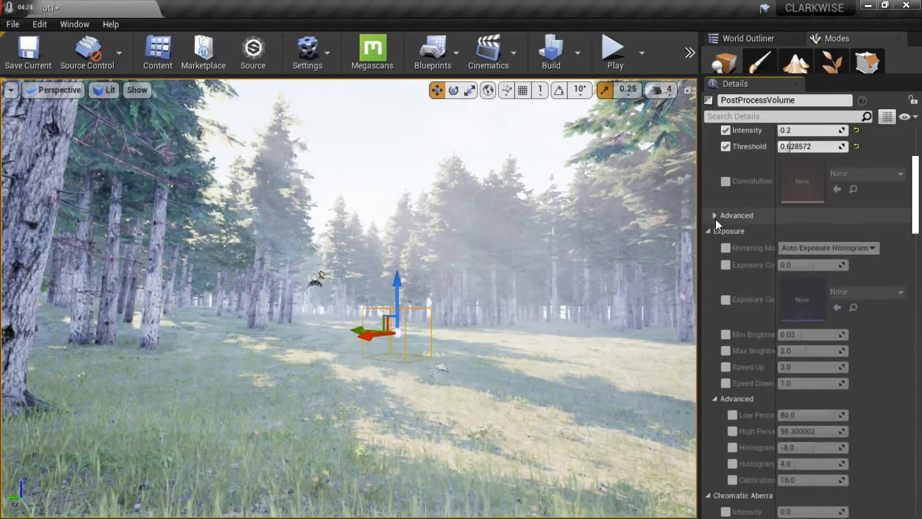
left_click(725, 247)
left_click(725, 264)
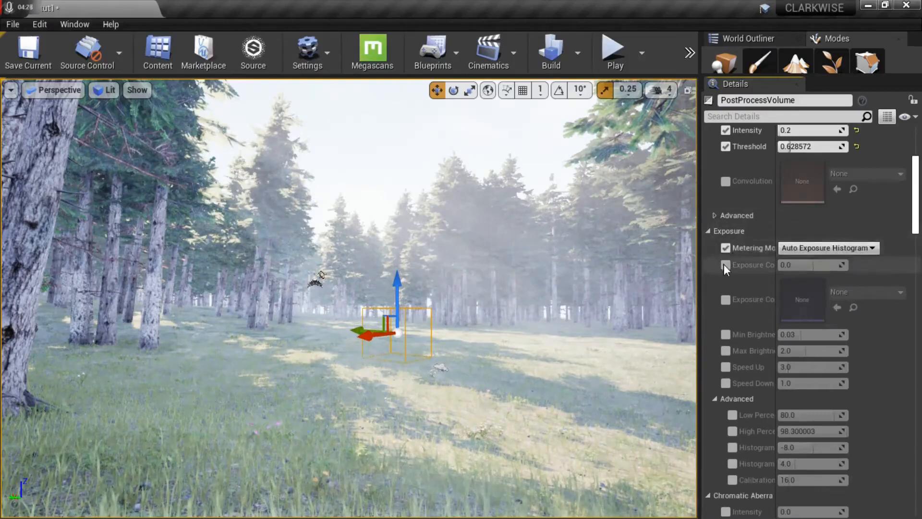
left_click(814, 247)
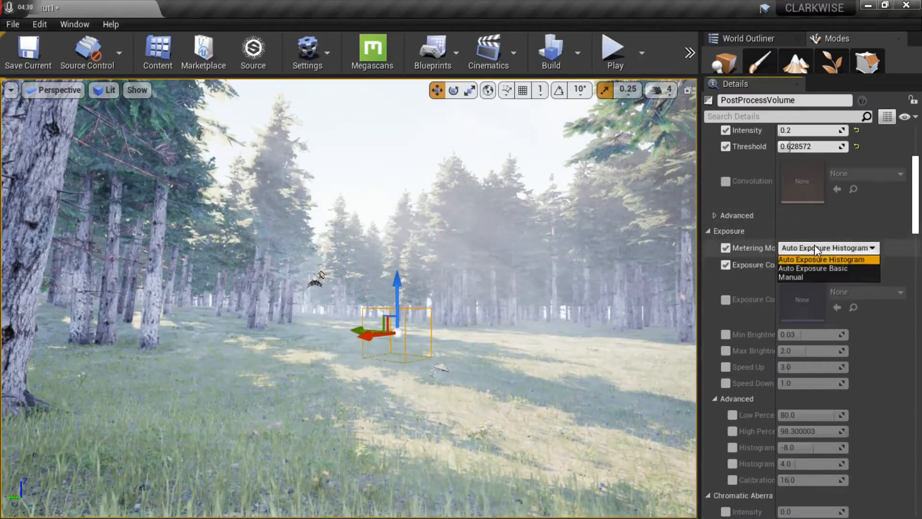
left_click(806, 256)
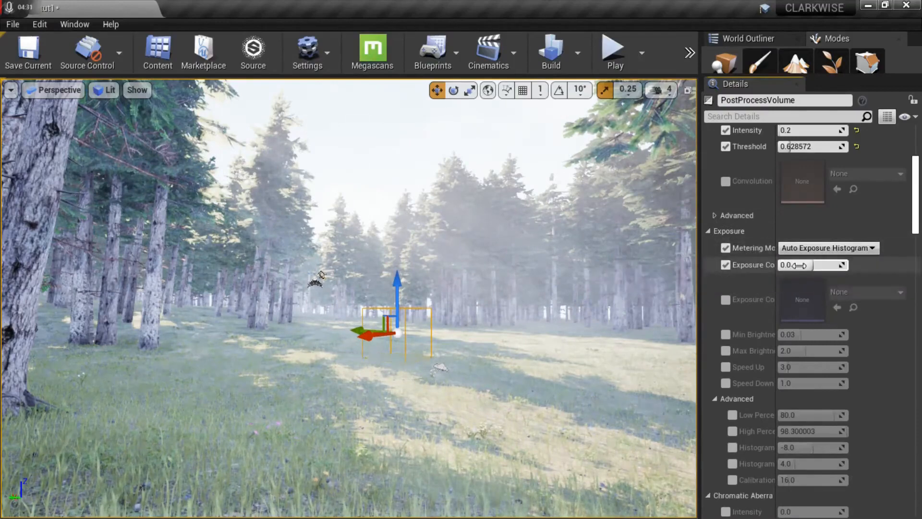
- Try Exposure Compensation values of about 2.13, 3.0 and 2.0 to compare the scene's brightness
mouse_move(807, 263)
left_mouse_down()
mouse_move(822, 263)
mouse_move(783, 263)
mouse_move(822, 263)
left_mouse_up()
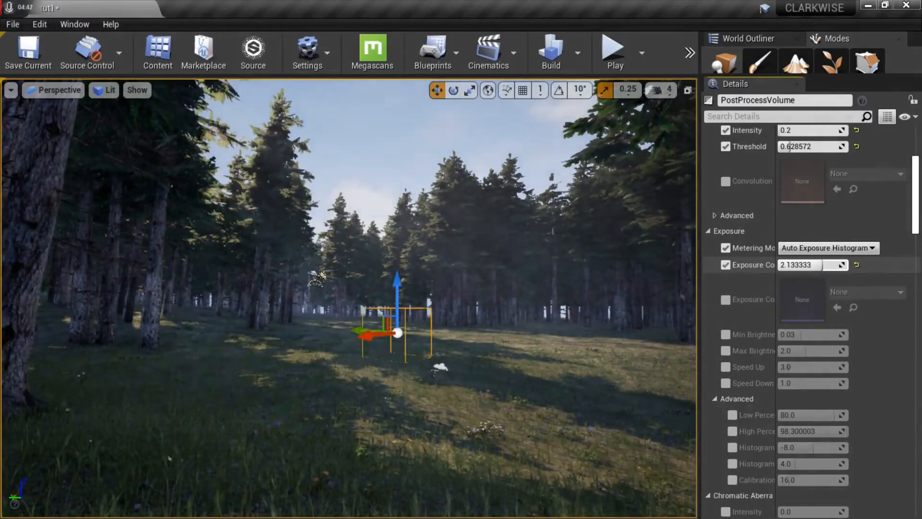
left_click(808, 264)
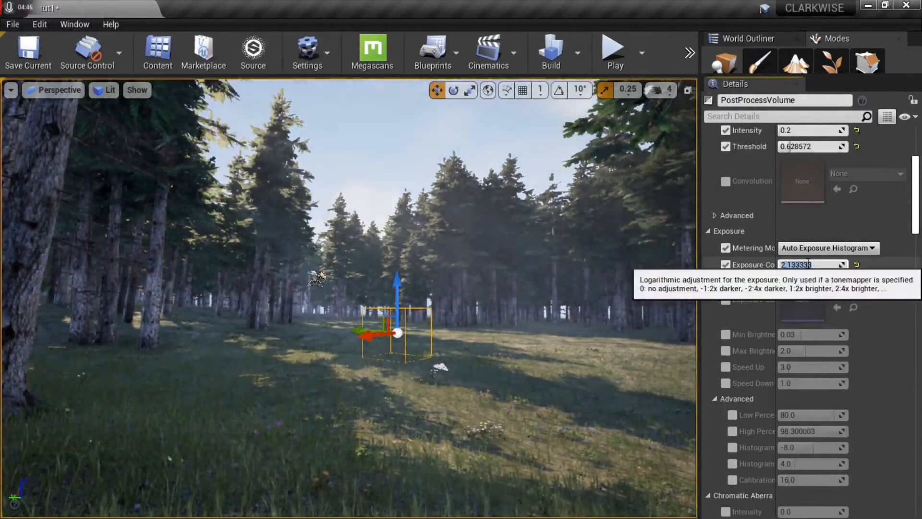
type("3")
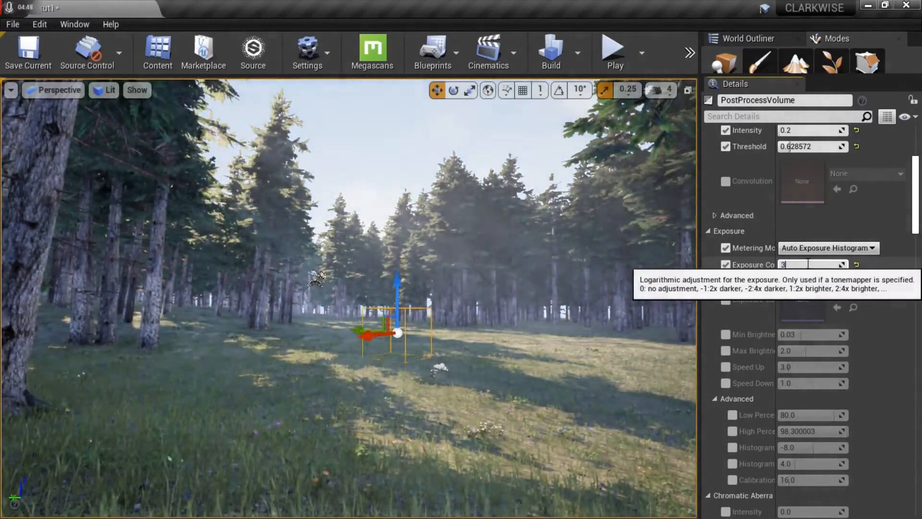
key("Return")
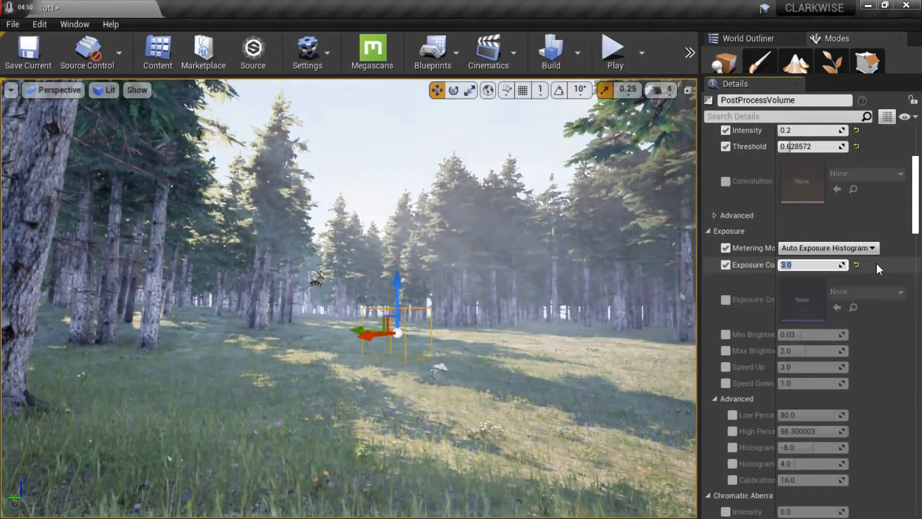
left_click(878, 263)
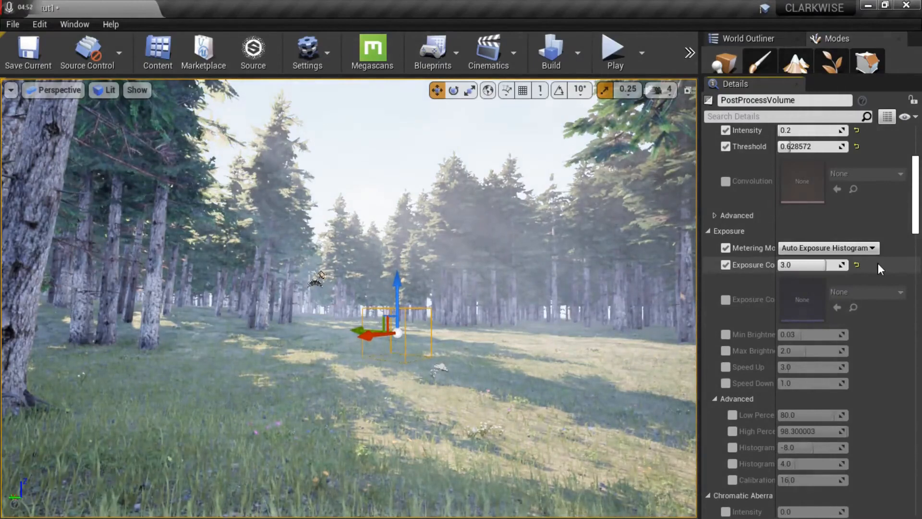
left_click(800, 263)
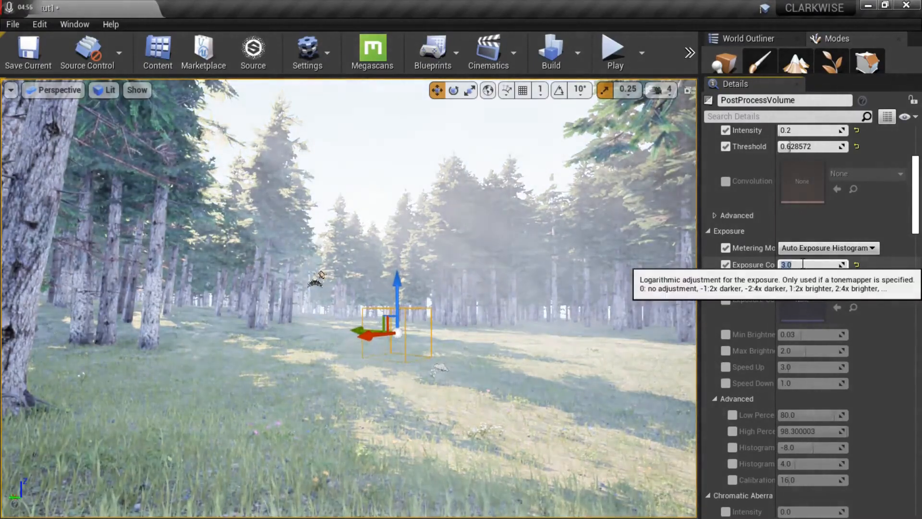
type("2.0")
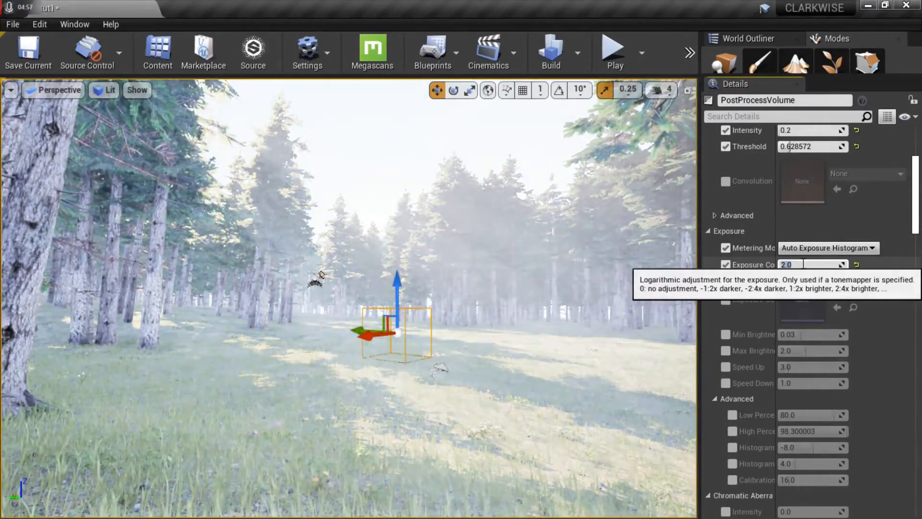
key("Return")
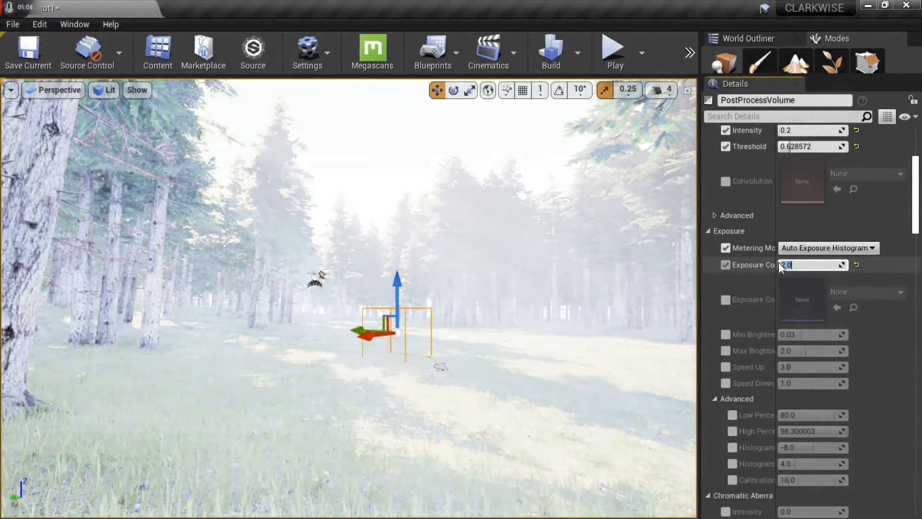
- Set the Exposure Compensation to 1.0
left_click(725, 265)
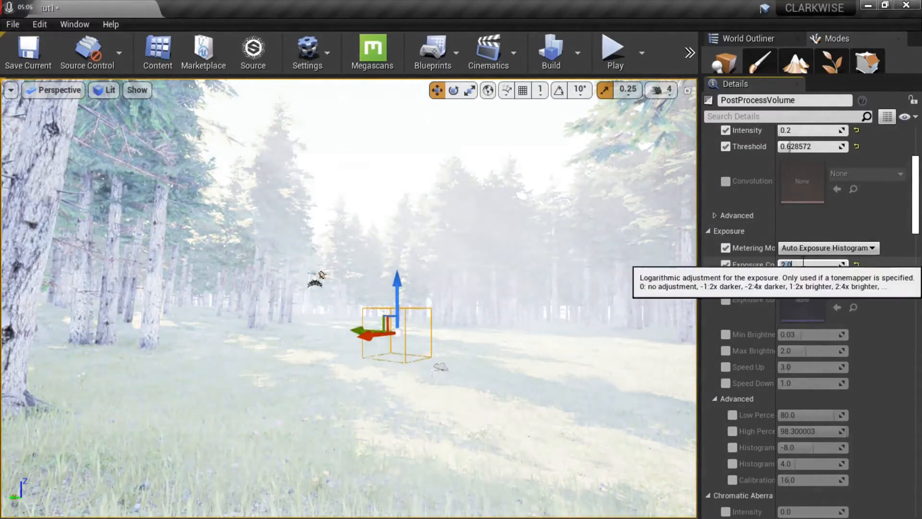
type("1")
key("Return")
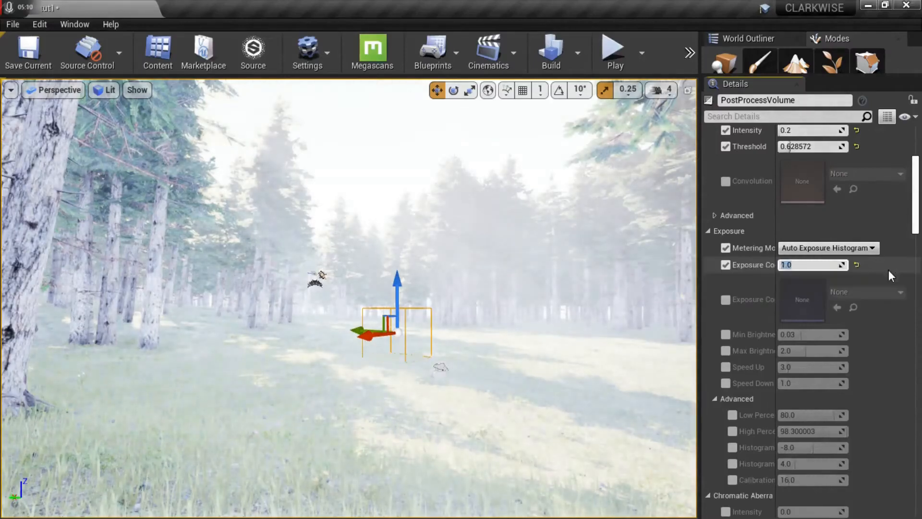
- Try an Exposure Compensation of about -1.29, followed by 0.4, to darken the overexposed scene
left_click(888, 270)
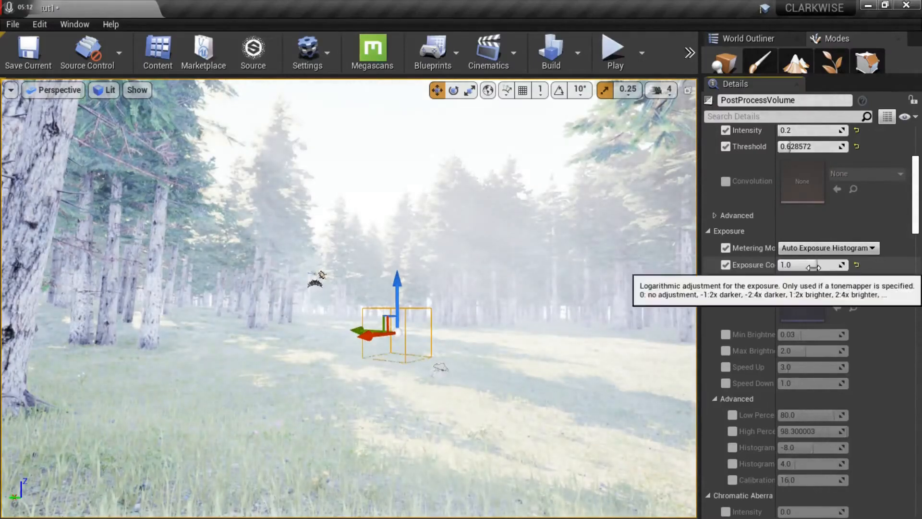
left_click_drag(816, 264, 807, 264)
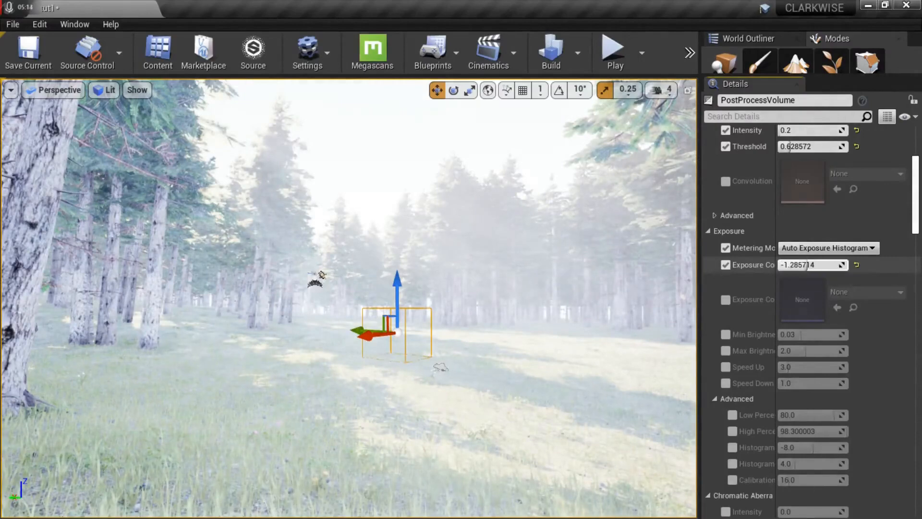
left_click(807, 265)
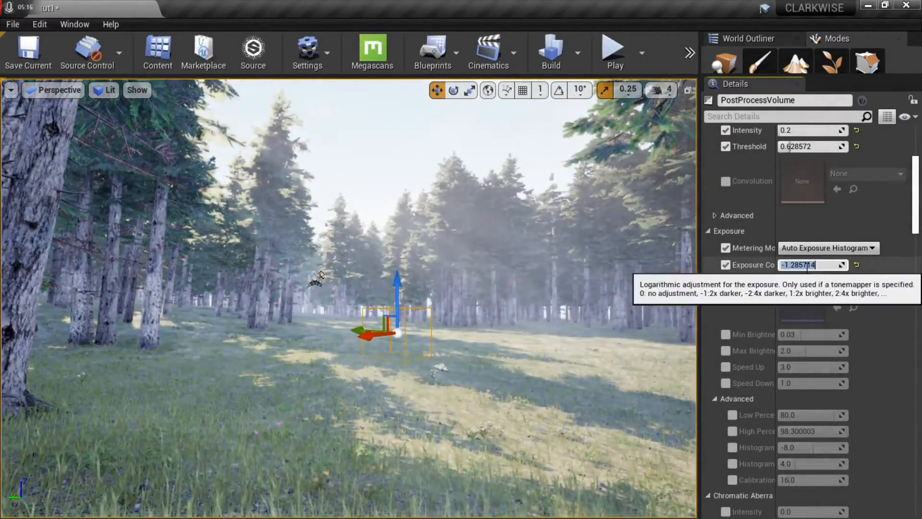
type("0.4")
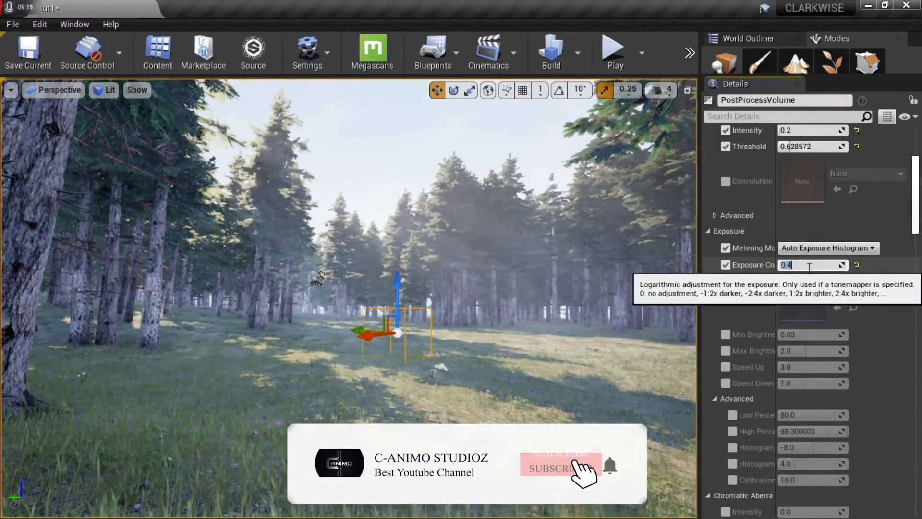
key("Return")
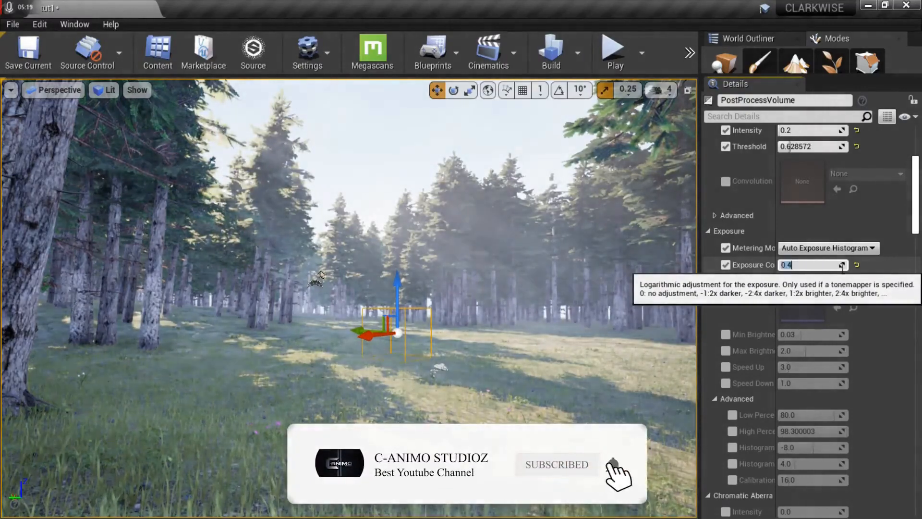
left_click(891, 255)
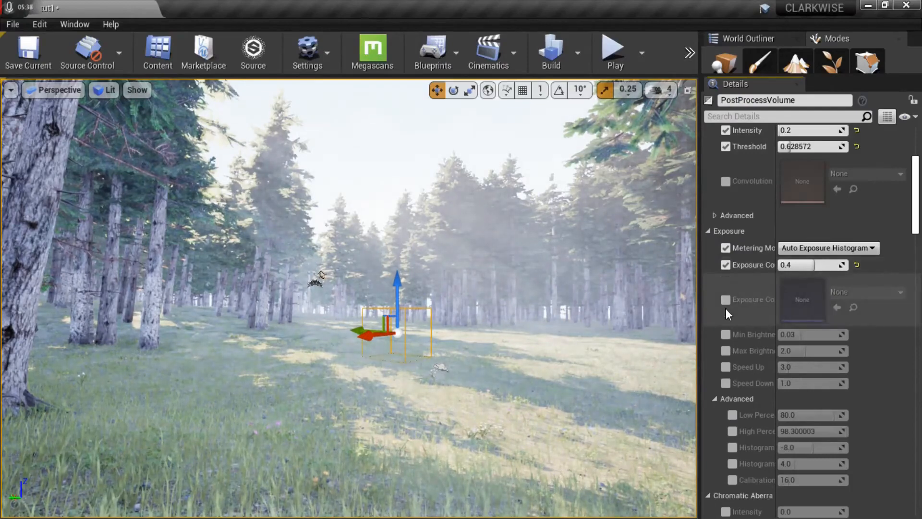
- Enable the Min Brightness, Max Brightness, Speed Up and Speed Down overrides in the Exposure settings
left_click(727, 335)
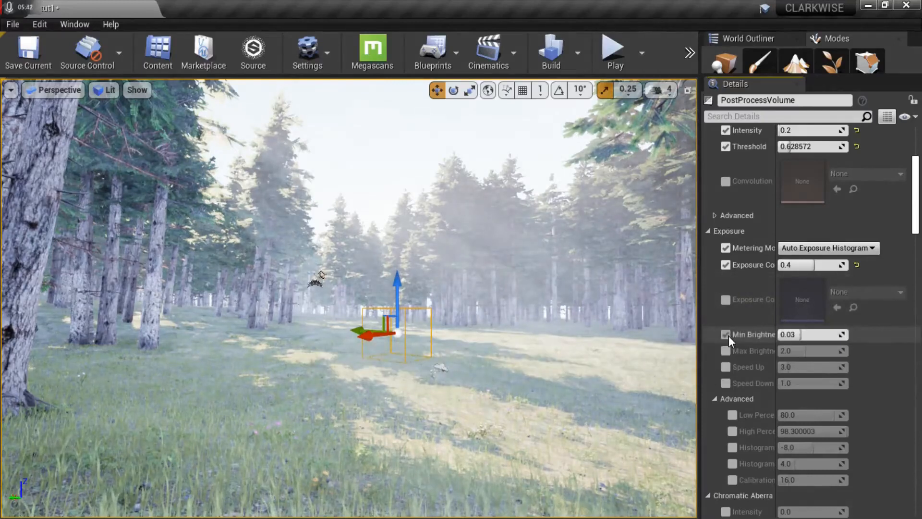
left_click(726, 352)
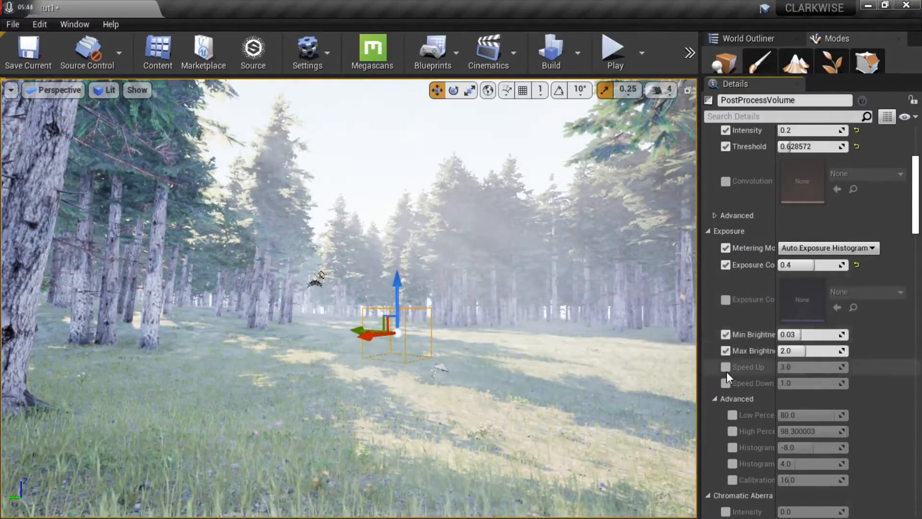
left_click(726, 368)
left_click(725, 383)
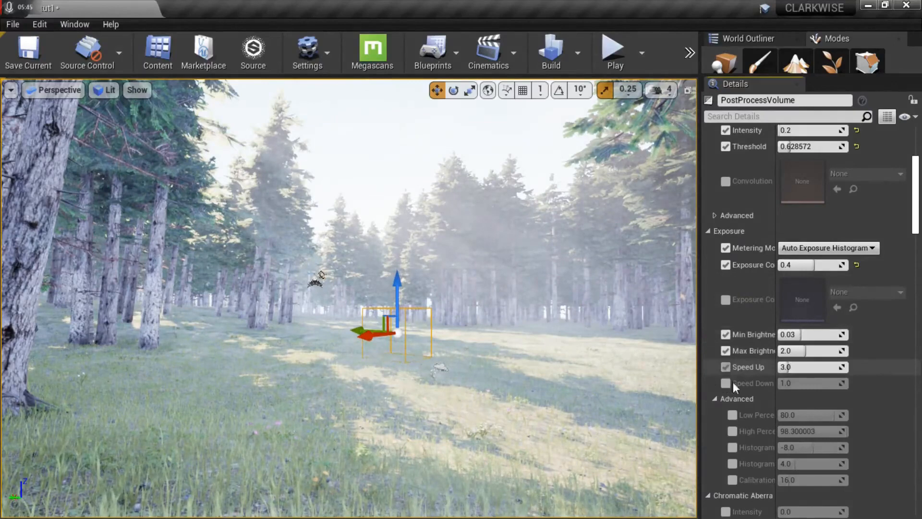
- Set the exposure's Min Brightness to 0.2 and its Max Brightness to 1.0
left_click(793, 335)
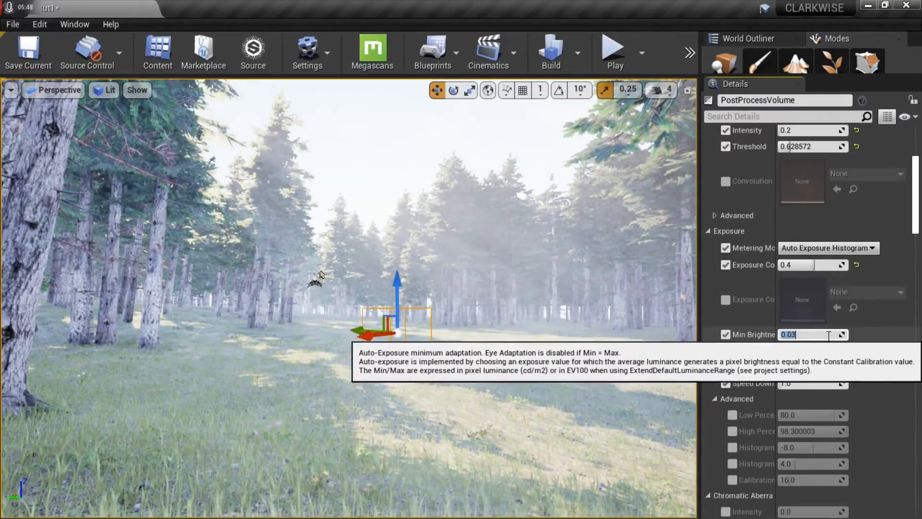
type("0")
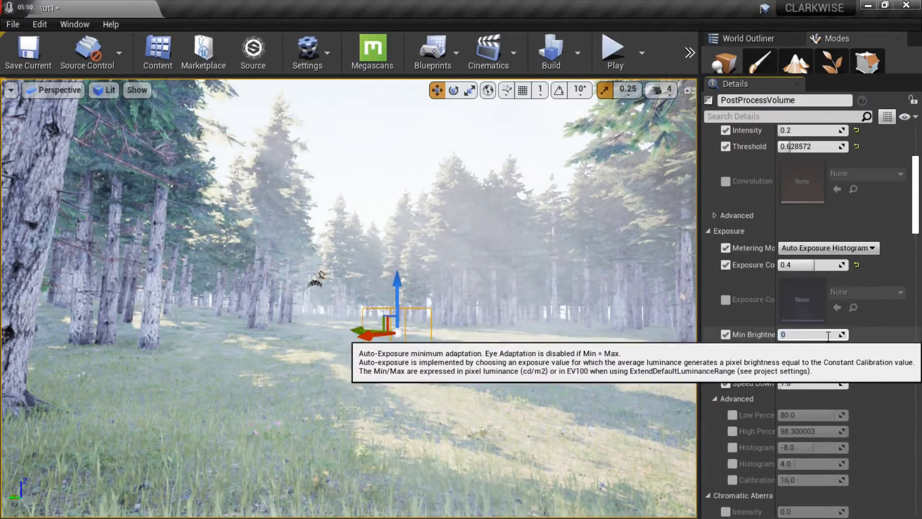
type(".2")
key("Return")
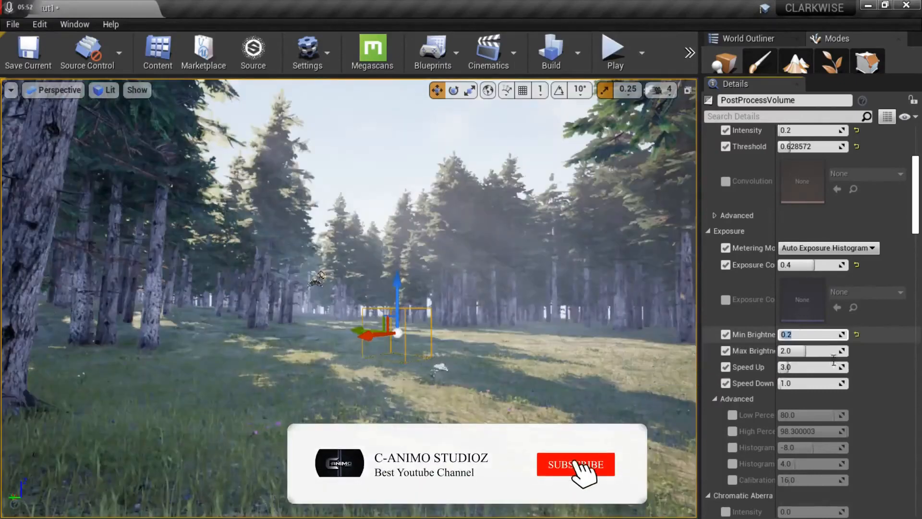
left_click(792, 351)
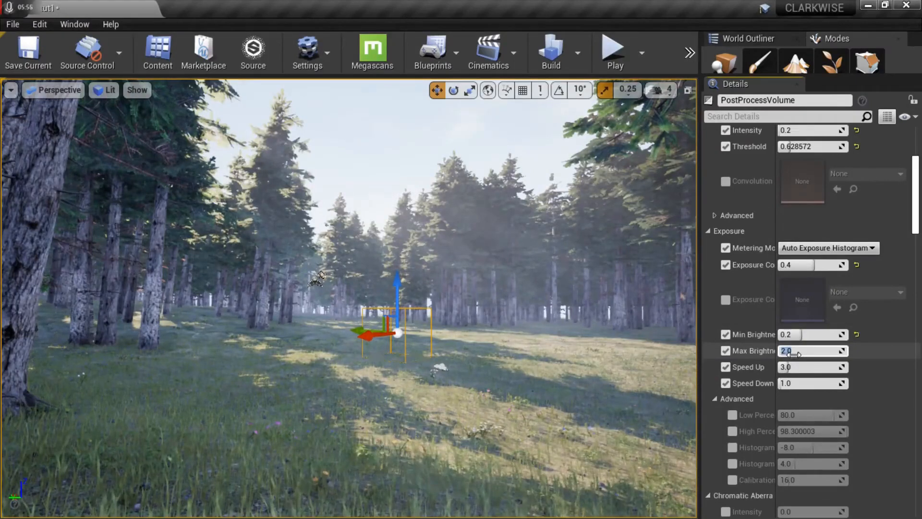
type("1")
key("Return")
- Try Min Brightness values of 0.4, 0.1 and about -7.33 to compare how dark the forest looks
left_click(806, 335)
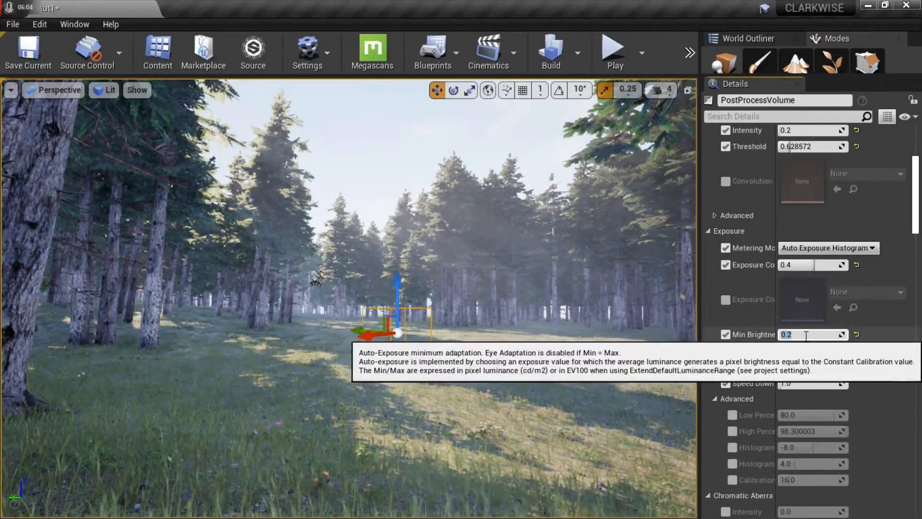
type("0.4")
key("Return")
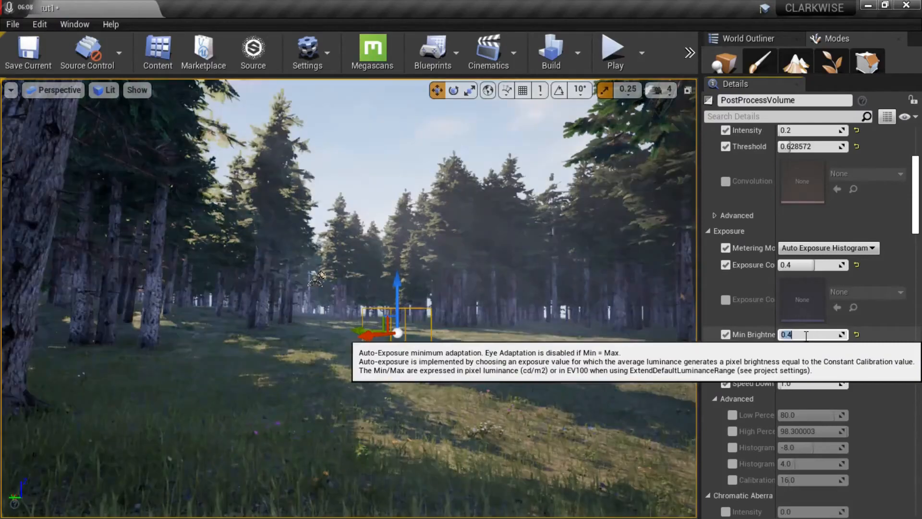
type("0.")
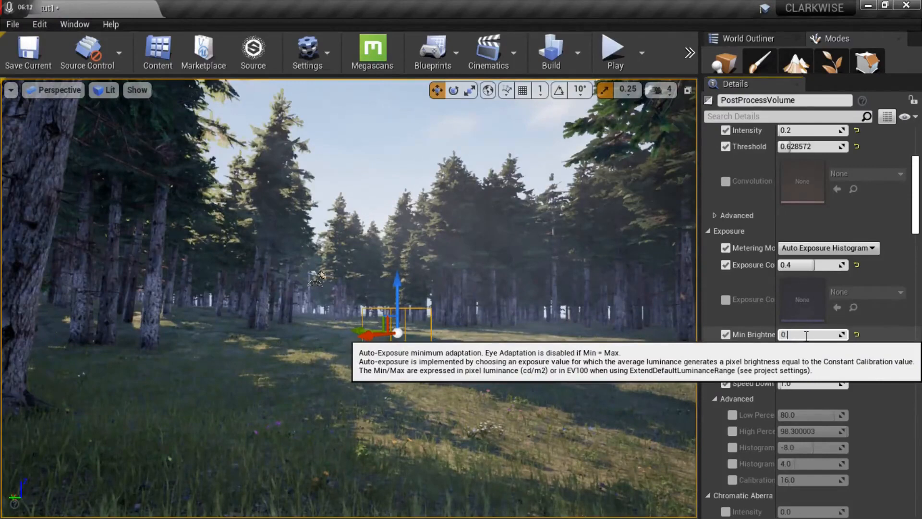
type("1")
key("Return")
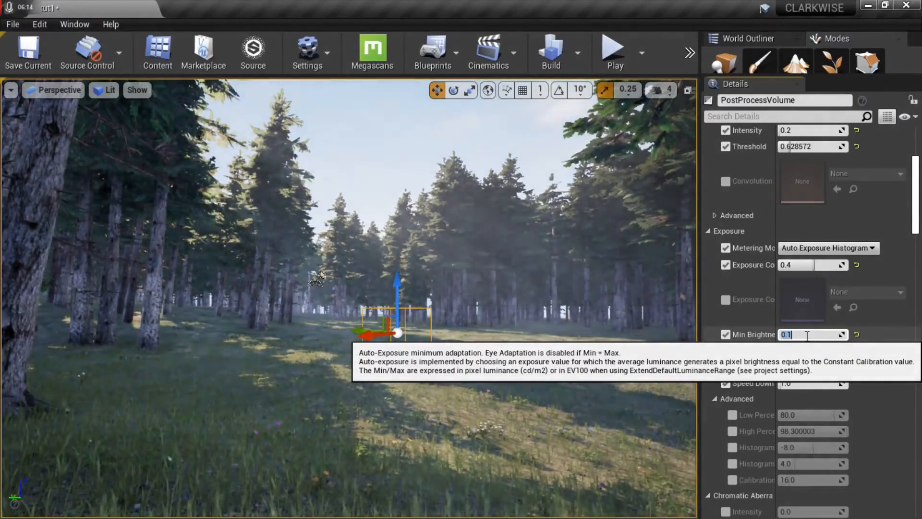
left_click(891, 326)
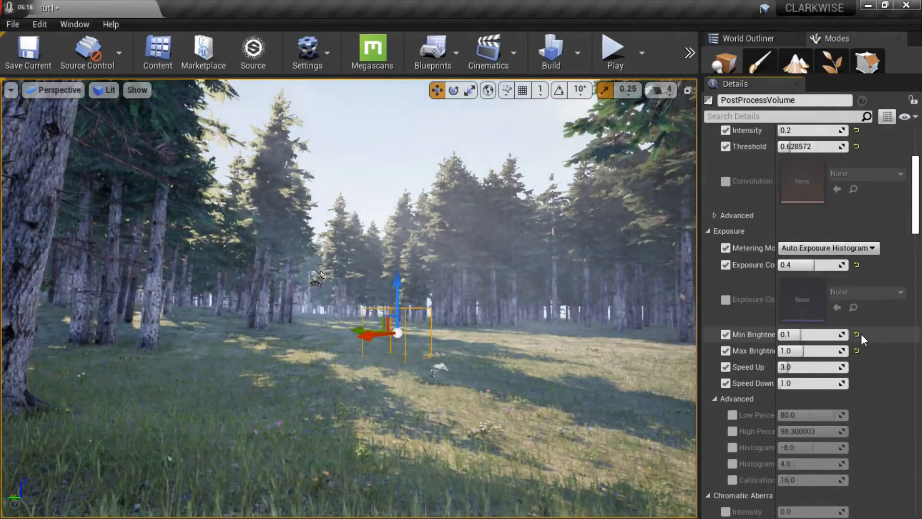
left_click_drag(801, 336, 785, 334)
- Set the Min Brightness back to 0.2
left_click(809, 335)
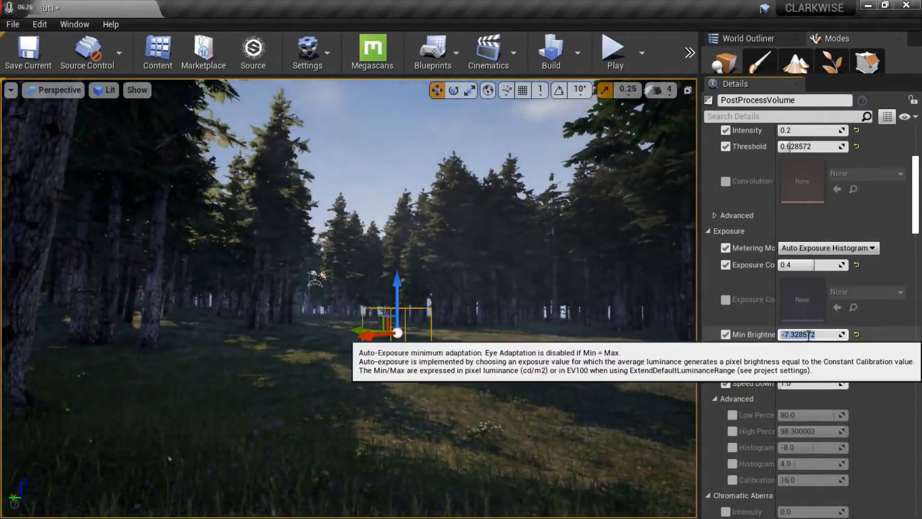
type("0")
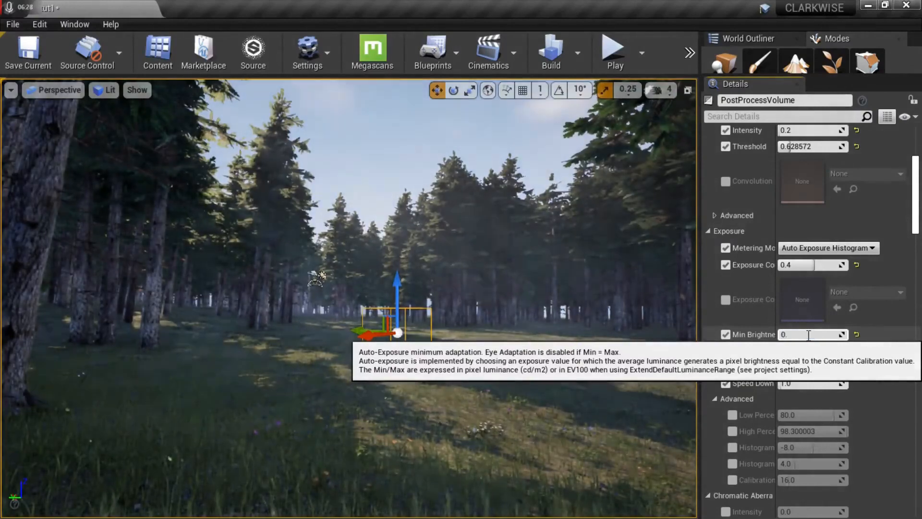
type(".2")
key("Return")
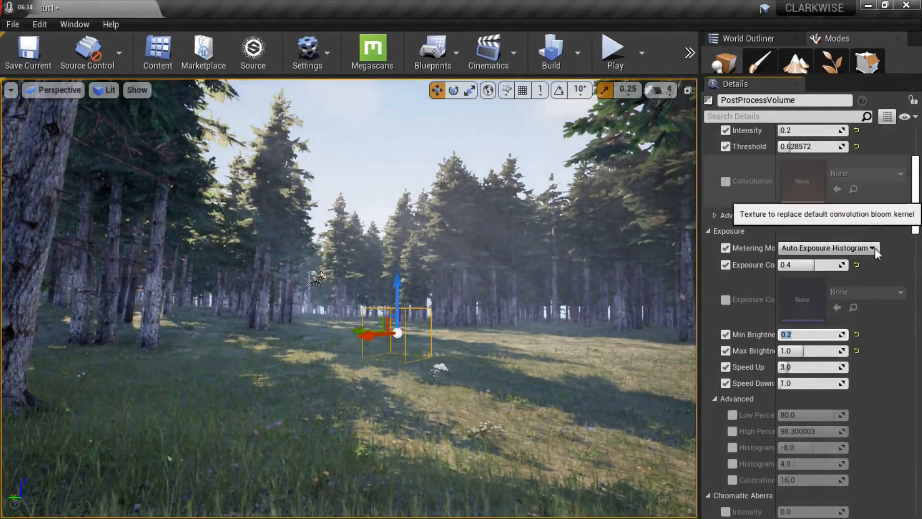
- Try an Exposure Compensation of about 1.92, and settle on a value of 0.5
mouse_move(917, 201)
left_mouse_down()
mouse_move(914, 183)
mouse_move(914, 201)
left_mouse_up()
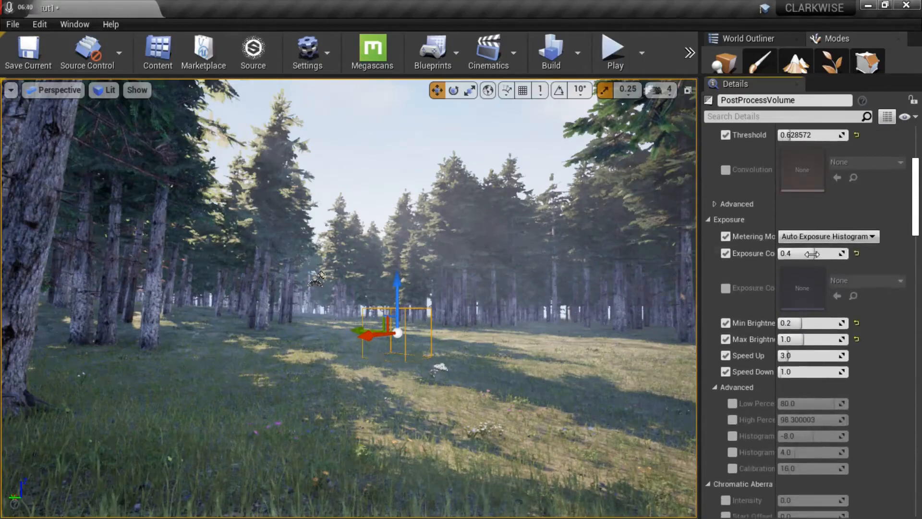
mouse_move(813, 253)
left_mouse_down()
mouse_move(822, 253)
mouse_move(805, 253)
left_mouse_up()
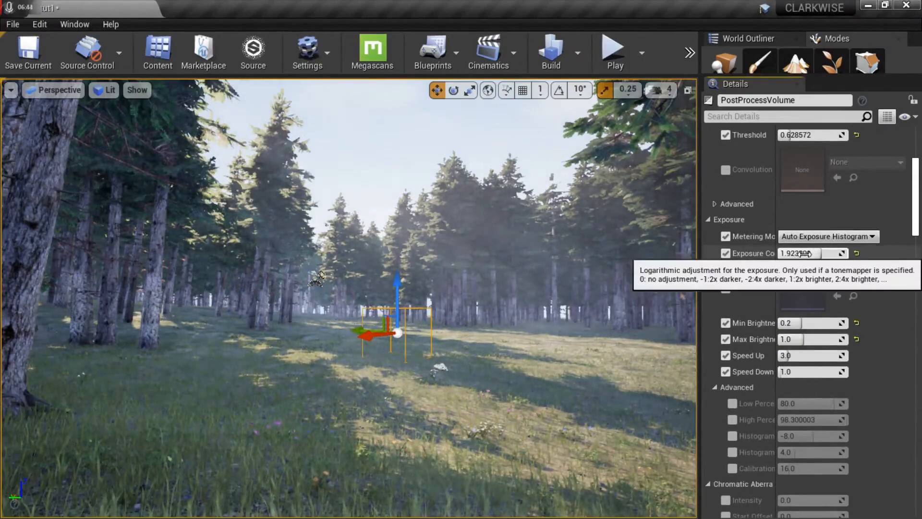
left_click(805, 253)
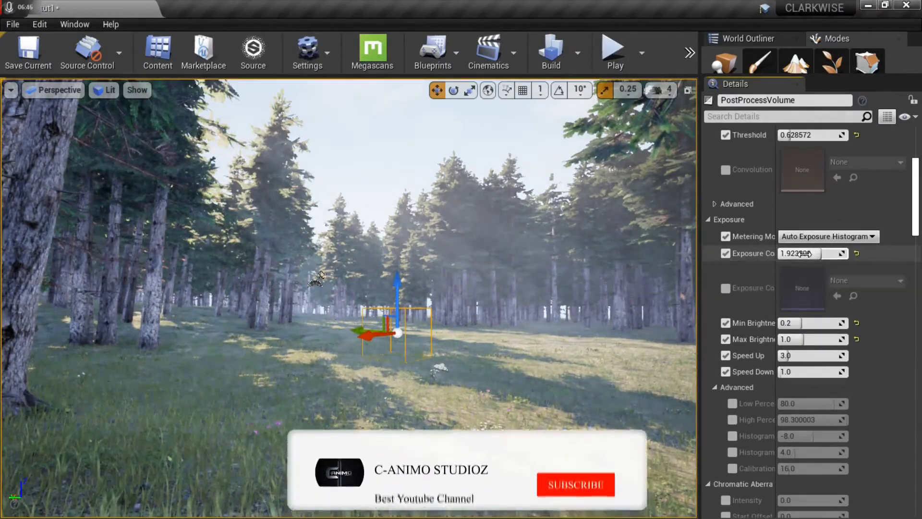
type("0")
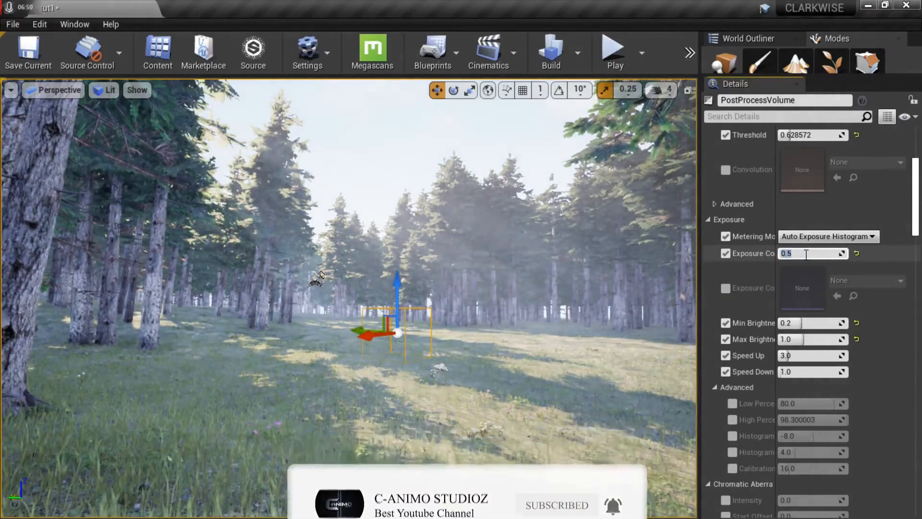
type(".5")
key("Return")
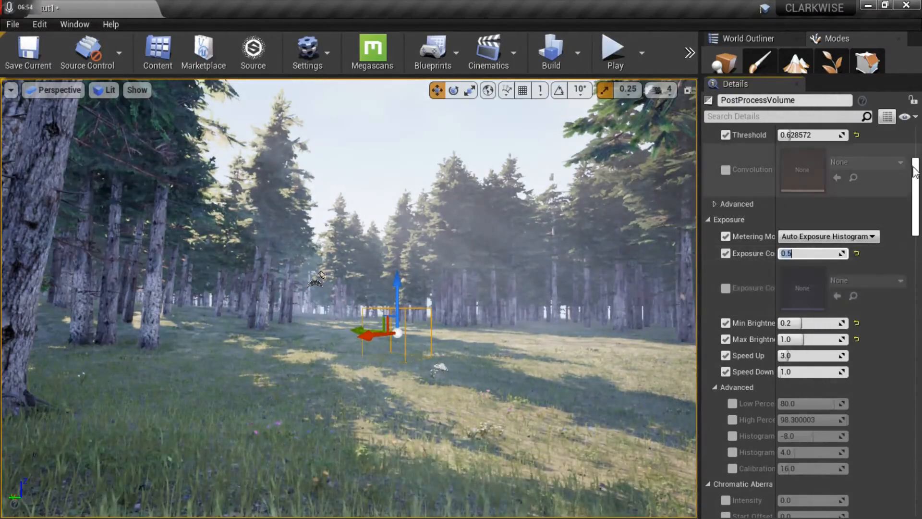
- Collapse the advanced exposure settings and the whole Exposure section
scroll(916, 187, "down", 3)
scroll(916, 188, "down", 1)
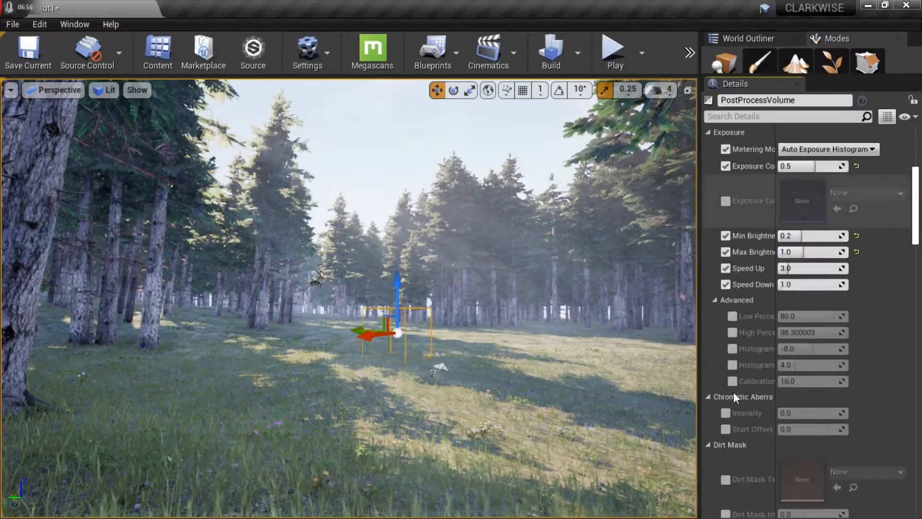
left_click(714, 299)
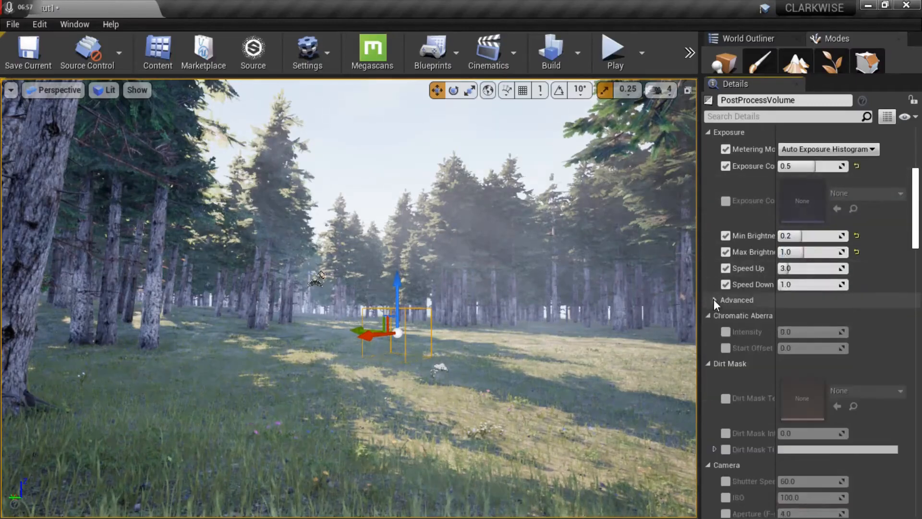
left_click(709, 133)
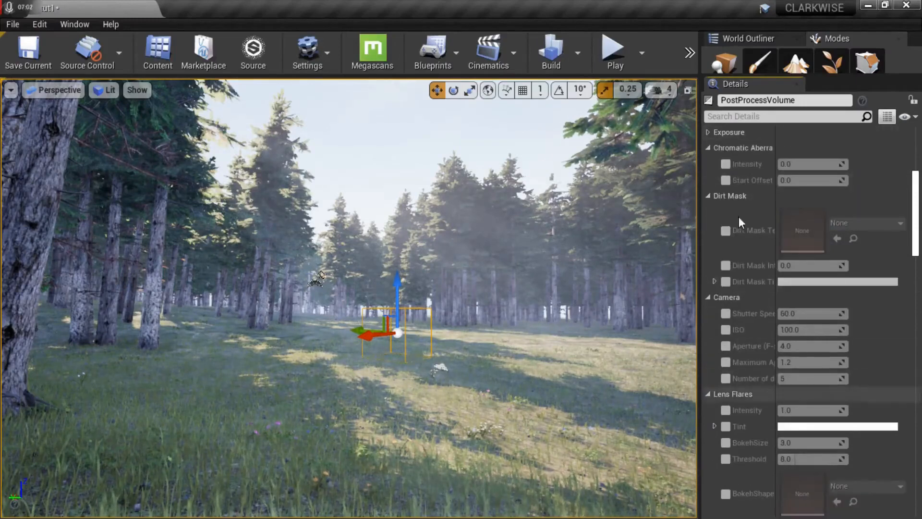
- Enable the Chromatic Aberration Intensity and try a value of 2.0
left_click(727, 165)
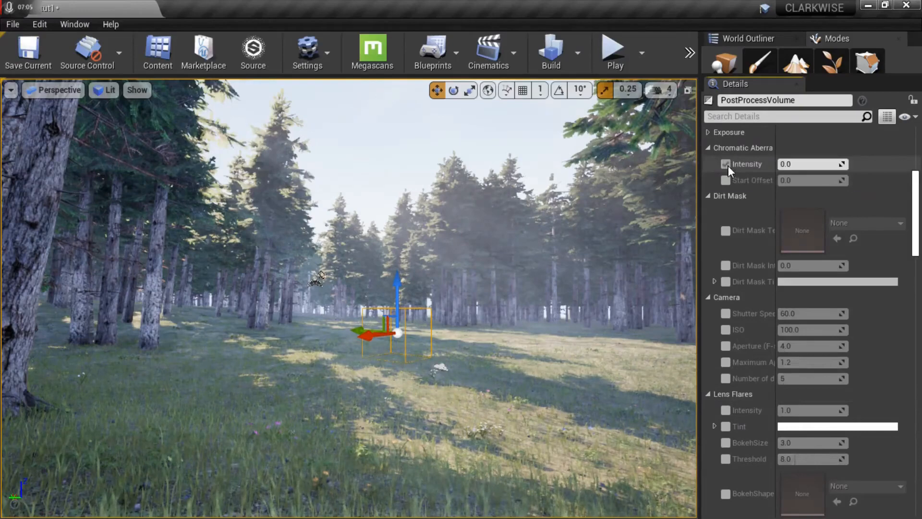
left_click(790, 164)
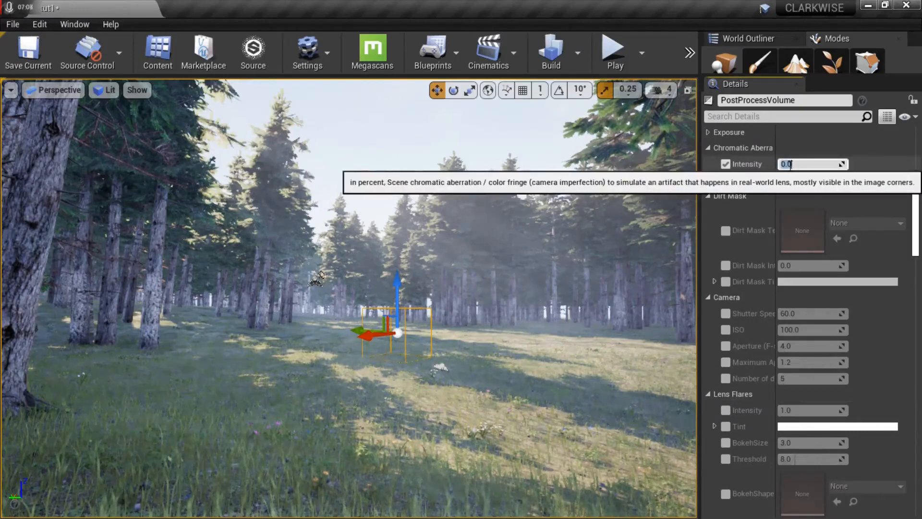
type("2")
key("Return")
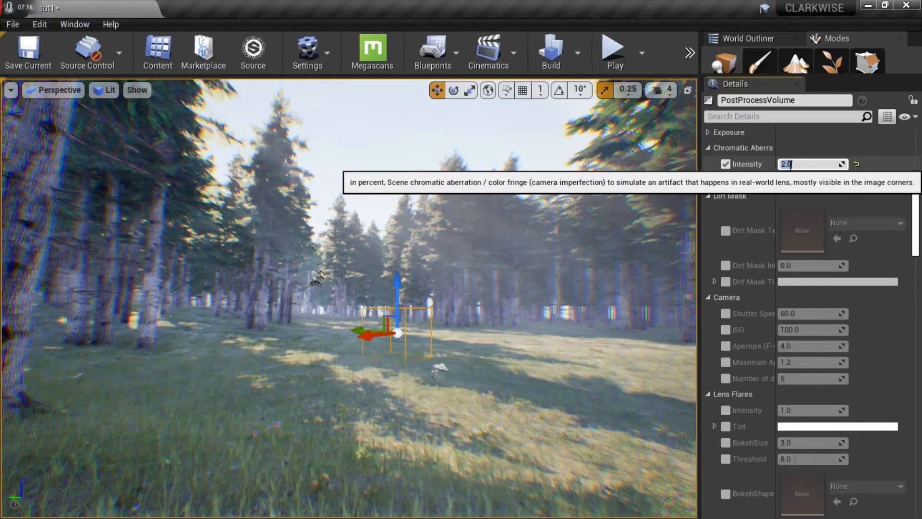
- Set the Chromatic Aberration Intensity to 0.2, and switch its override off and on again to compare the effect
key("BackSpace")
type("0.2")
key("Return")
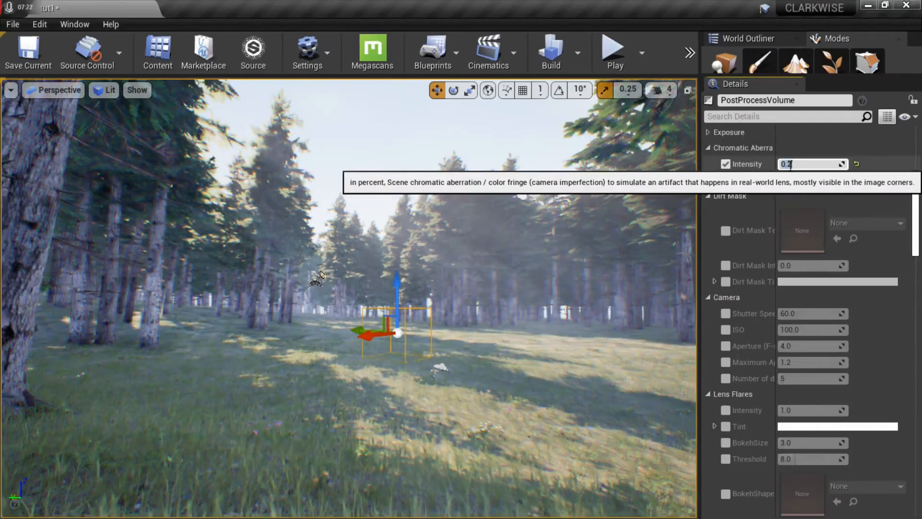
left_click(725, 164)
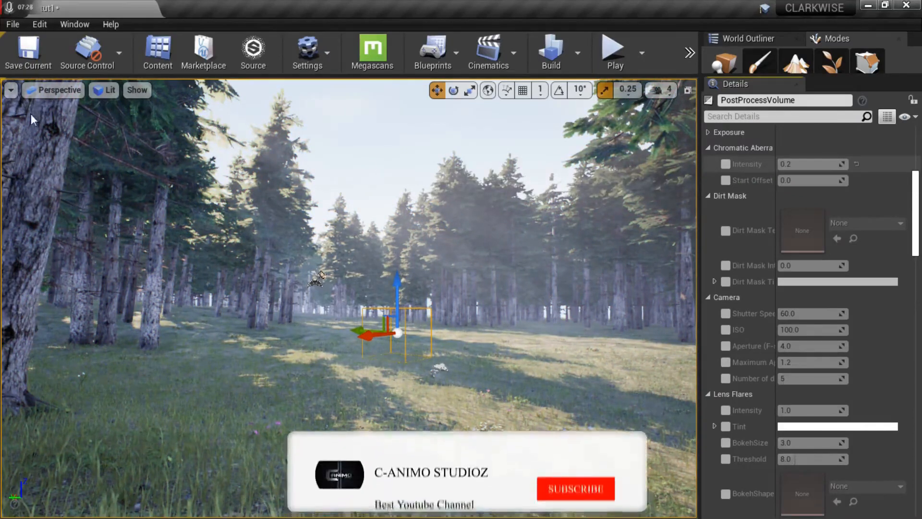
left_click(726, 165)
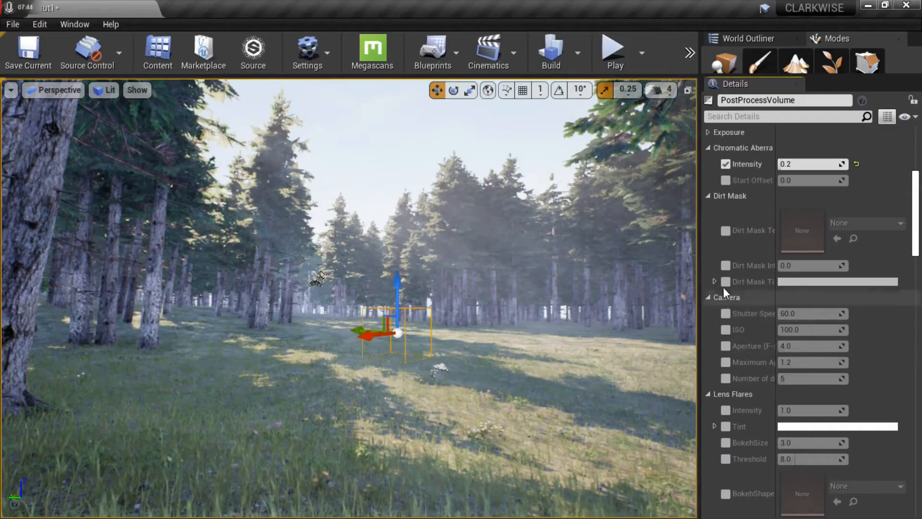
- Collapse the Camera, Dirt Mask and Chromatic Aberration sections of the Post Process Volume
left_click(709, 298)
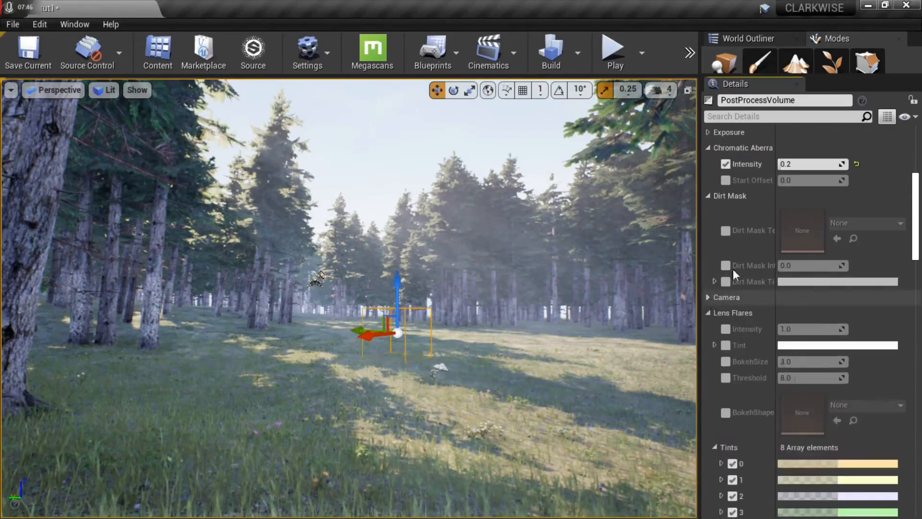
left_click(708, 195)
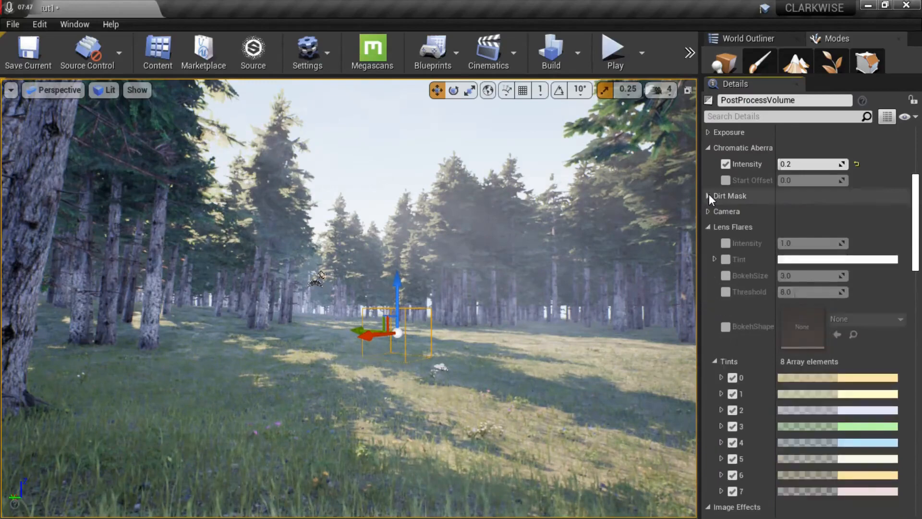
left_click(709, 148)
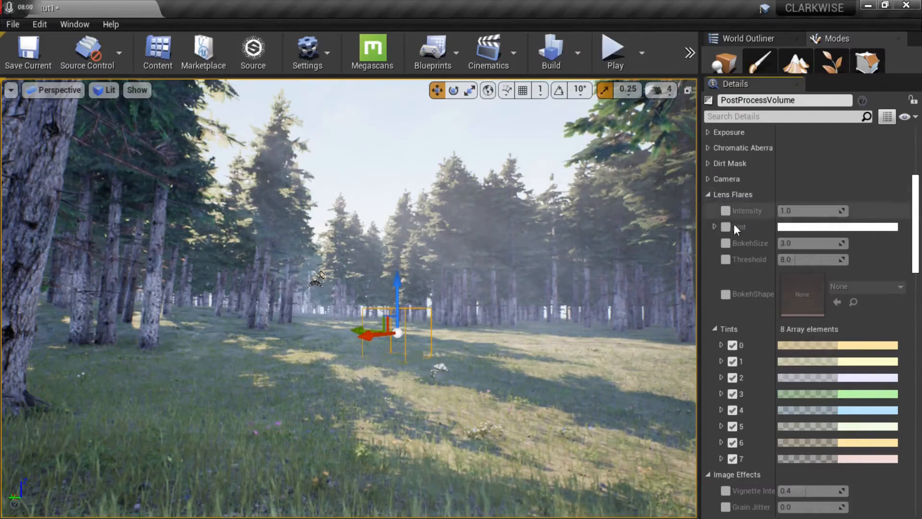
- Enable the Intensity and Tint overrides for Lens Flares, and collapse that section
left_click(726, 211)
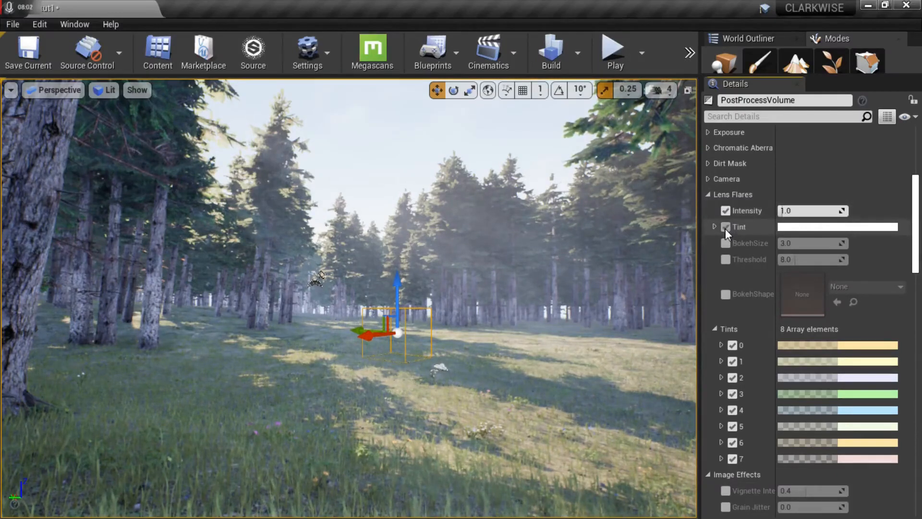
left_click(725, 227)
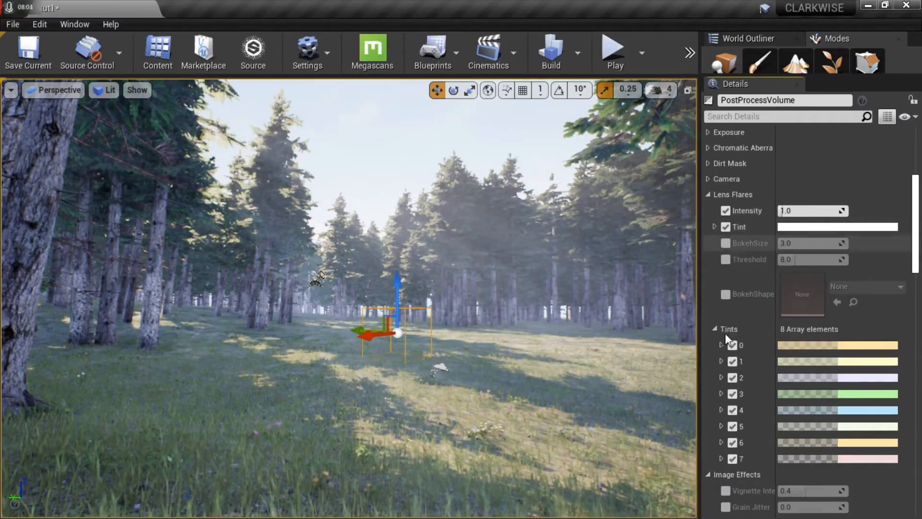
left_click(710, 197)
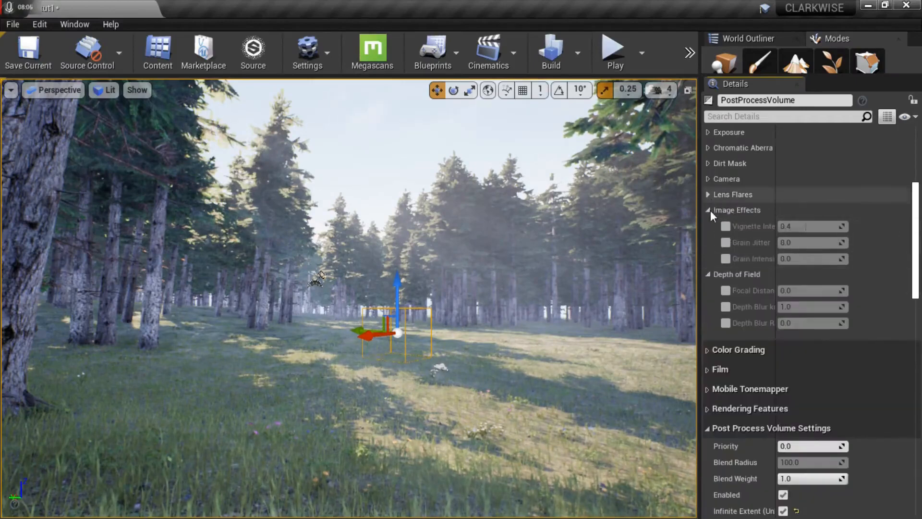
- Enable the Vignette Intensity at about 0.62, and collapse the Image Effects and Depth of Field sections
left_click(726, 226)
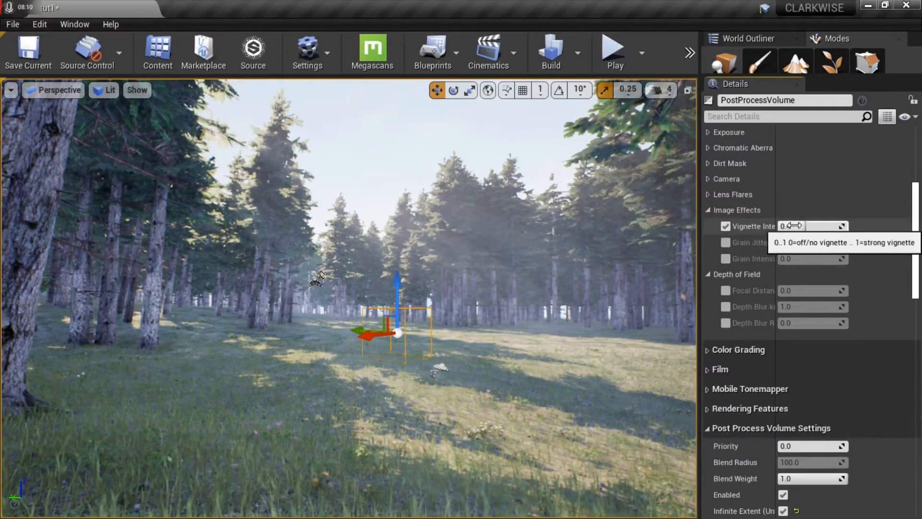
left_click_drag(793, 226, 821, 226)
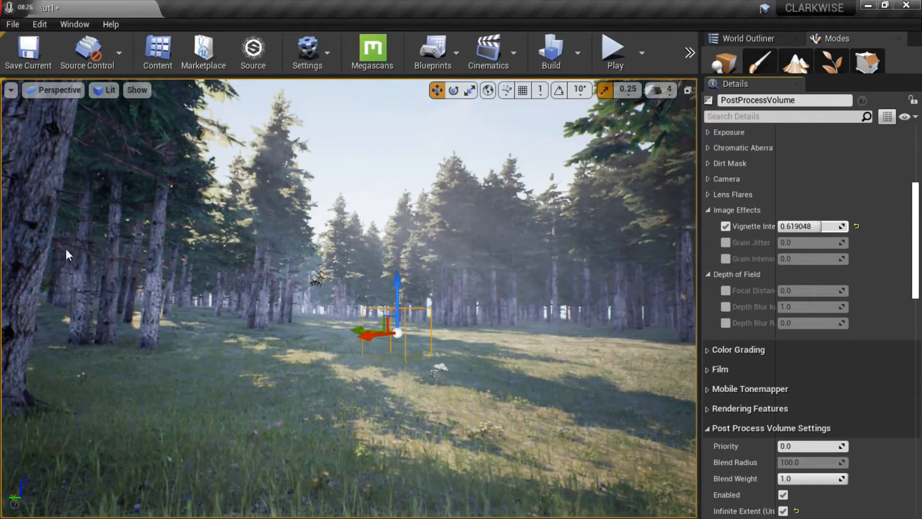
left_click(709, 210)
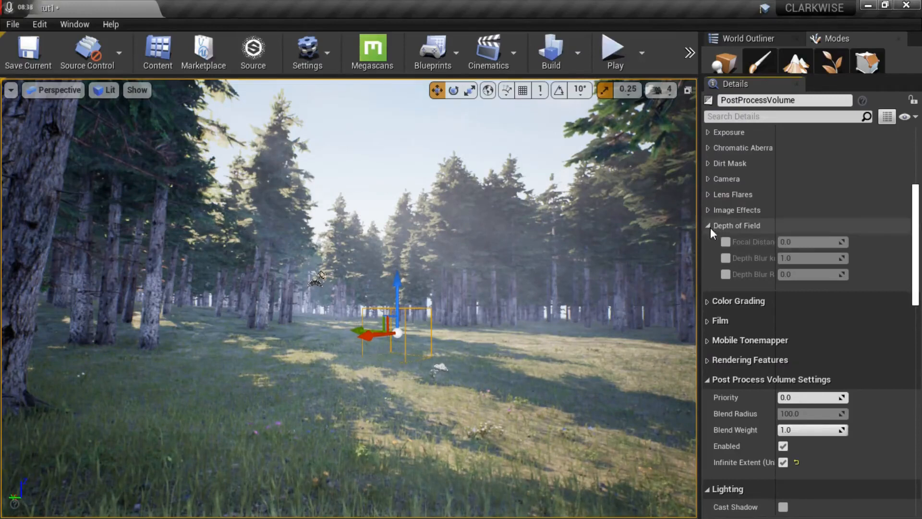
left_click(709, 226)
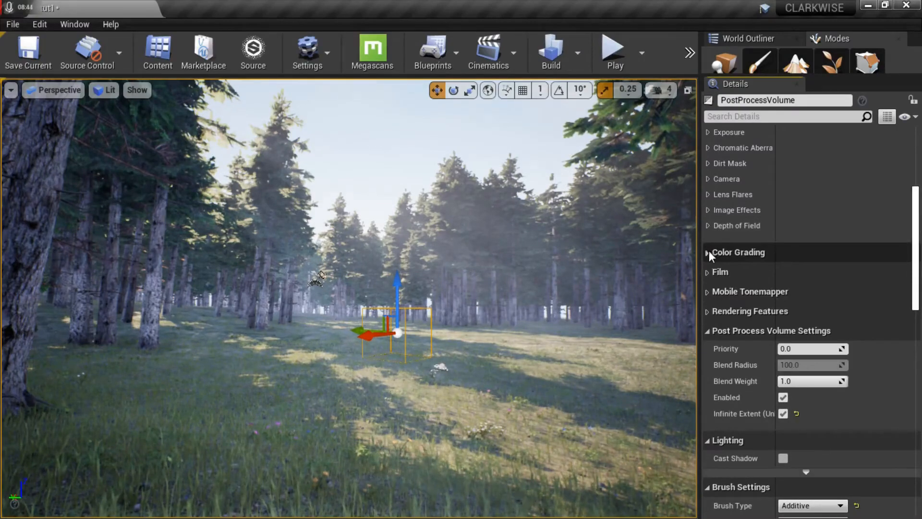
- Enable the global Saturation and Contrast overrides in Color Grading, and set the overall Saturation to 1.3
left_click(709, 252)
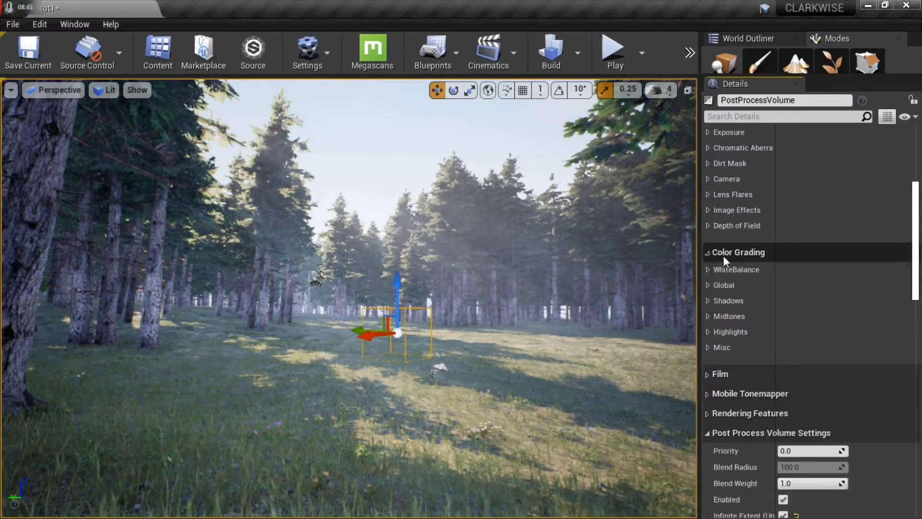
left_click(708, 285)
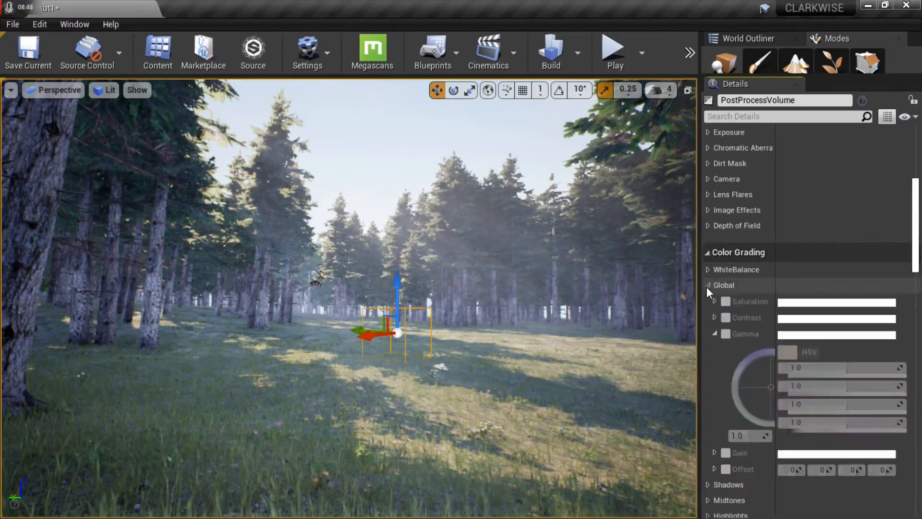
left_click(725, 302)
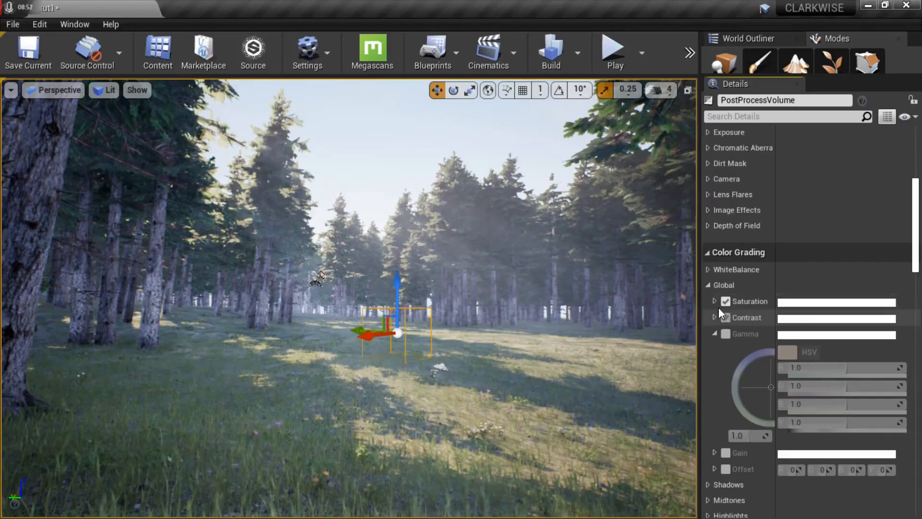
left_click(716, 302)
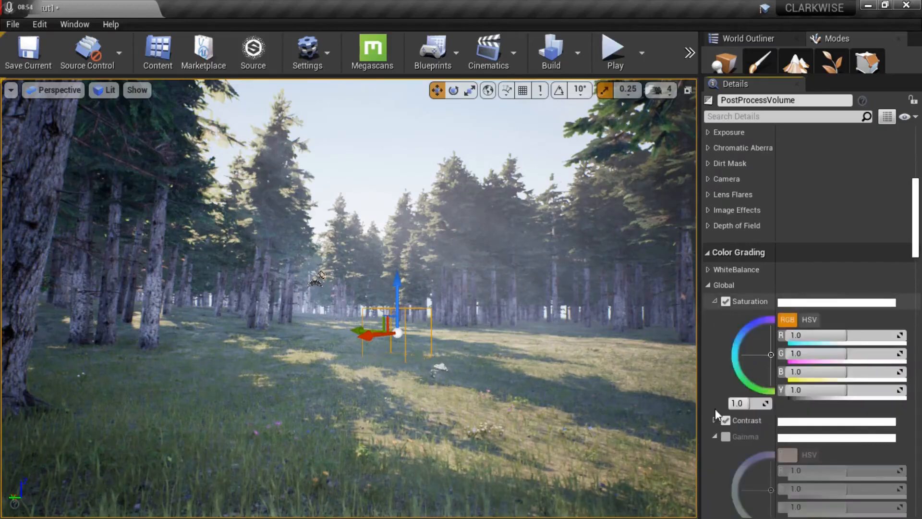
left_click(739, 404)
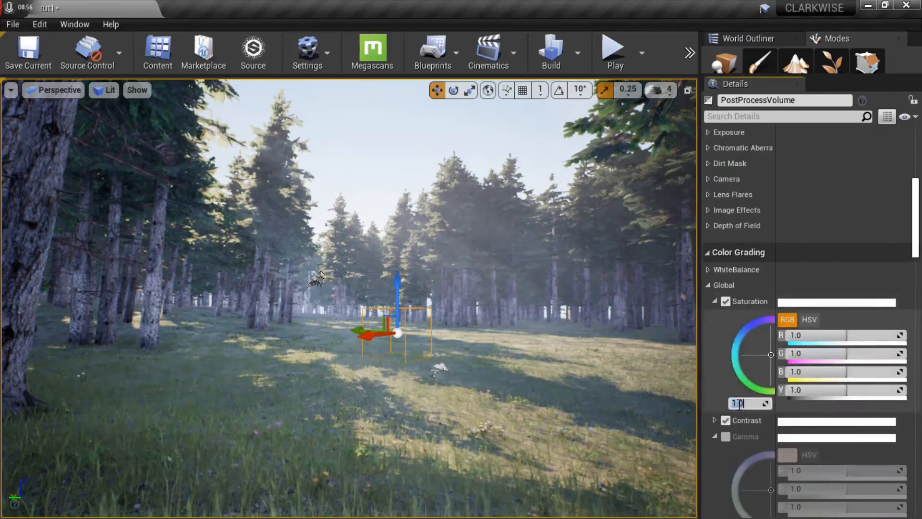
type("1")
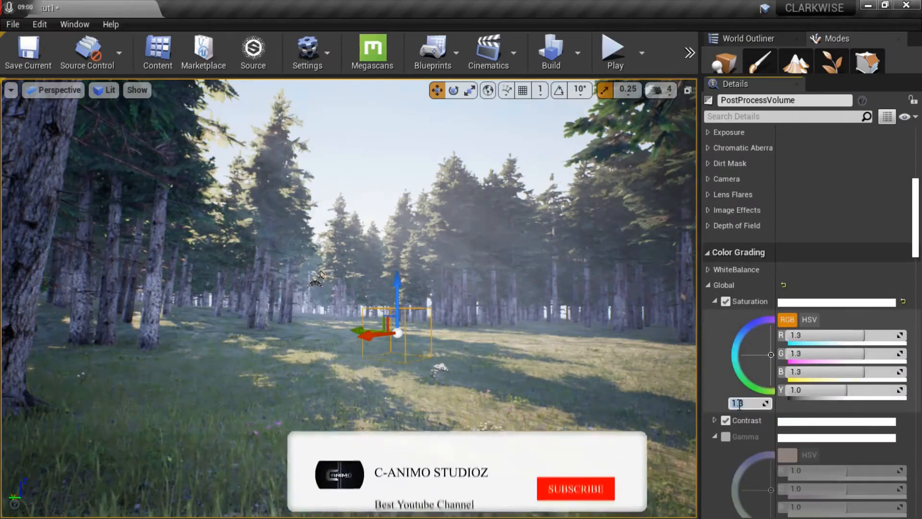
type(".3")
key("Return")
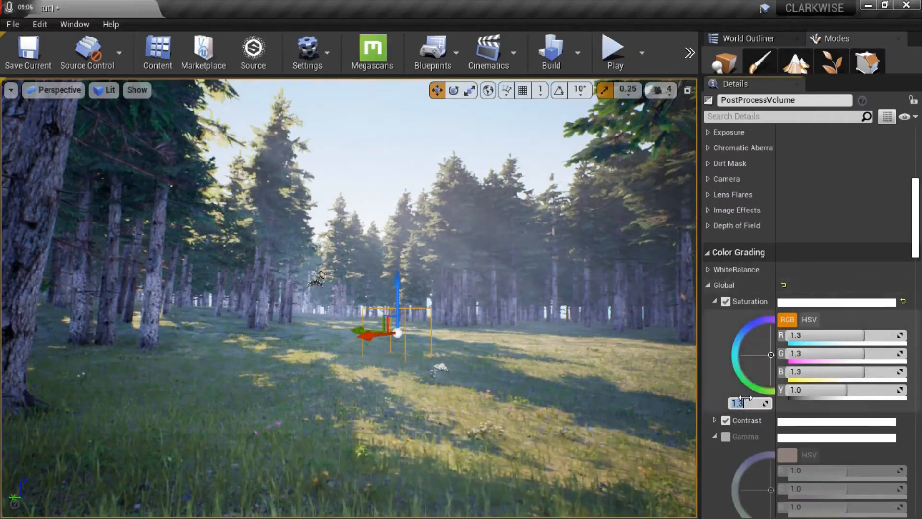
- Set the overall global Contrast to 1.2 in Color Grading
left_click(714, 421)
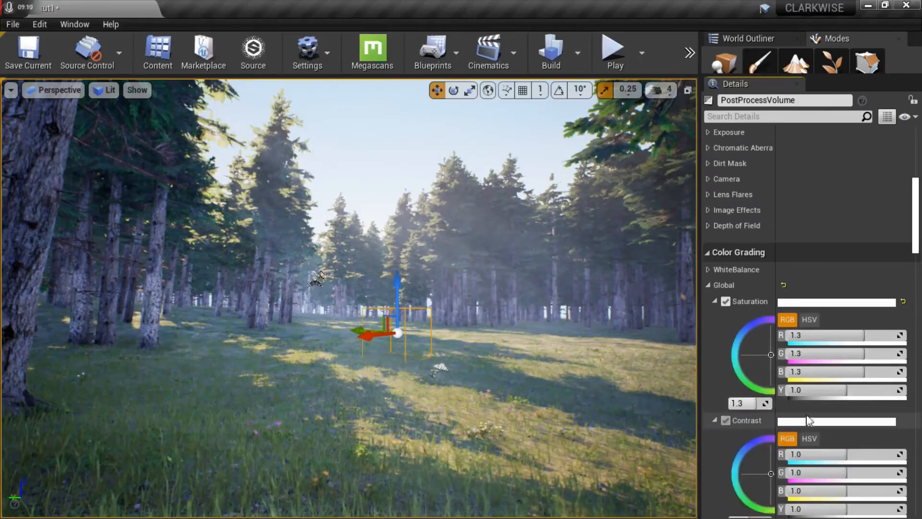
scroll(919, 249, "down", 3)
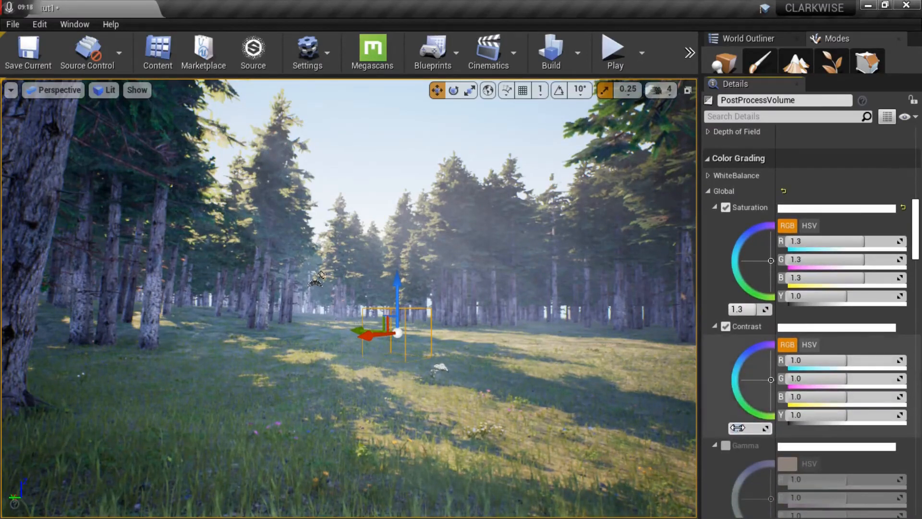
type("1.2")
key("Return")
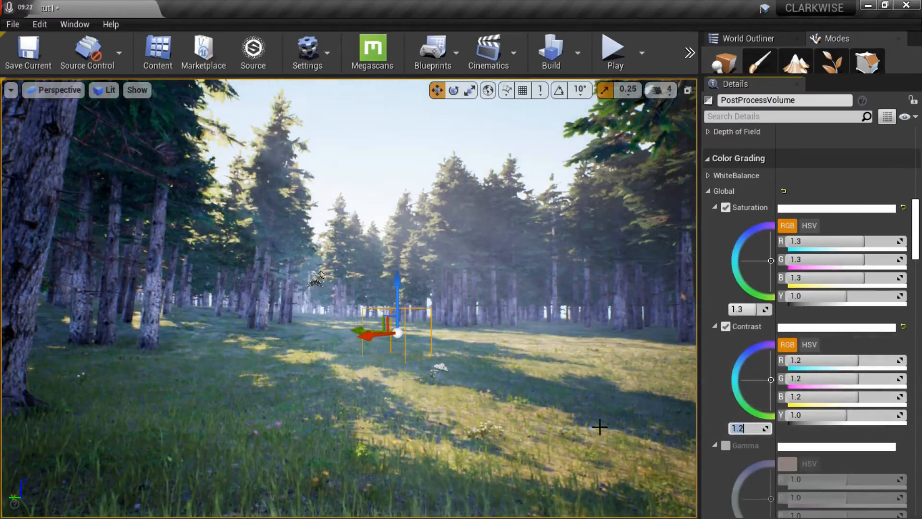
- Raise the overall global Saturation to 1.5 and collapse its color wheel
left_click(746, 309)
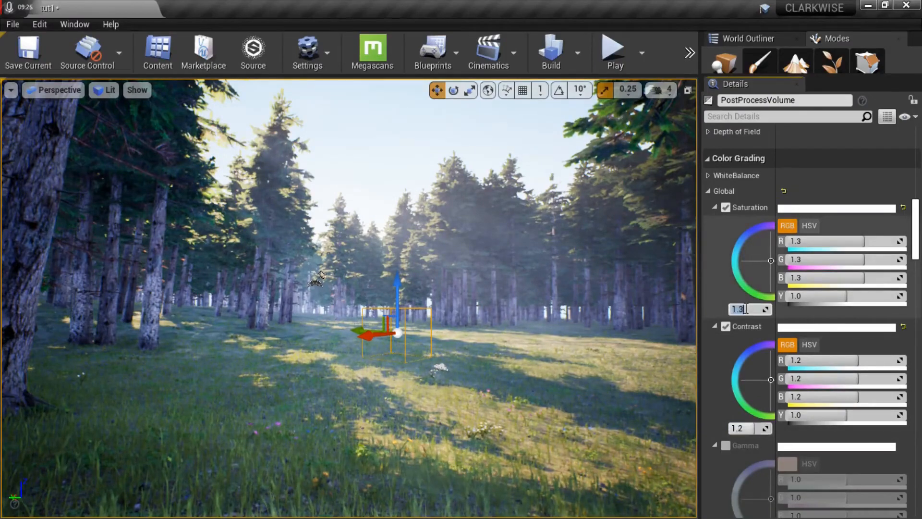
type("1.5")
key("Return")
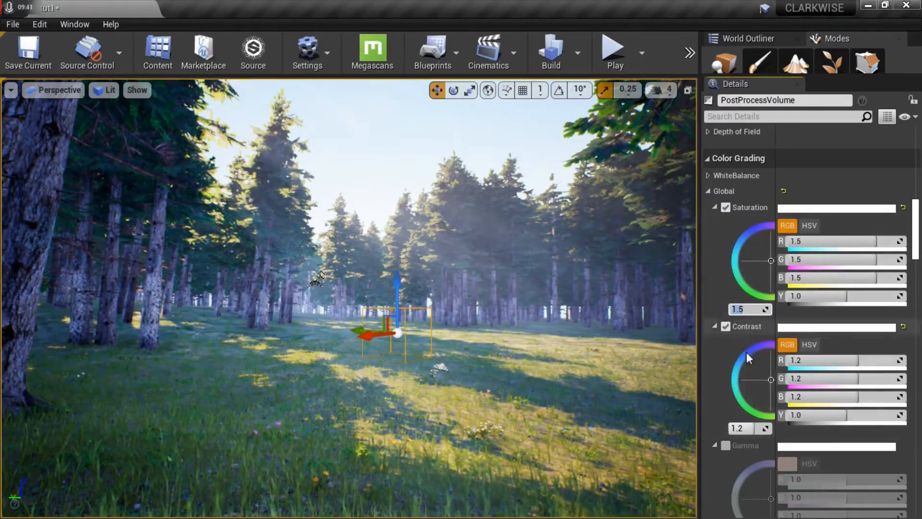
left_click(714, 207)
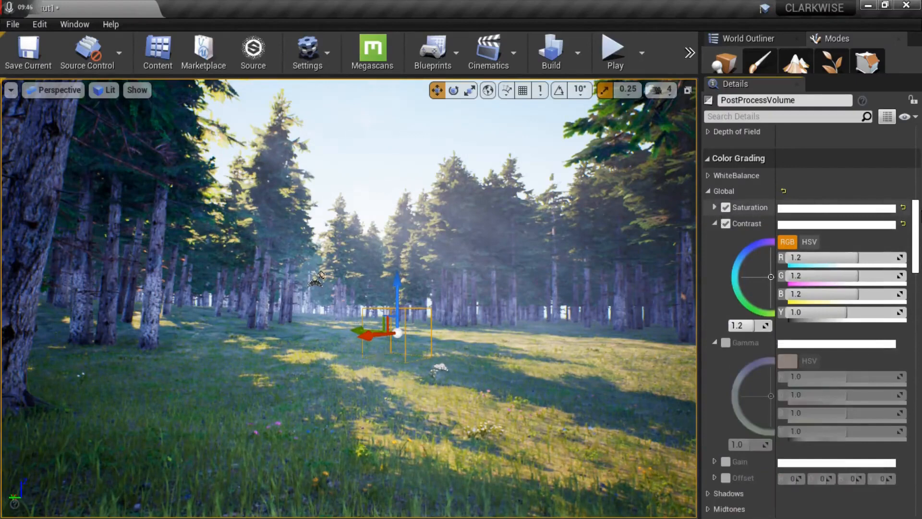
- Expand Chromatic Aberration again, and switch its Intensity override off and on to compare the effect
left_click_drag(916, 229, 915, 159)
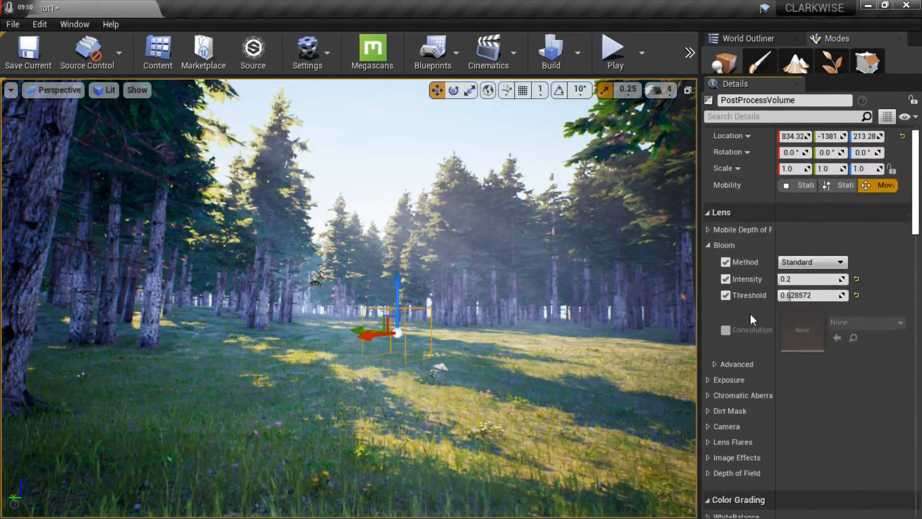
left_click(707, 395)
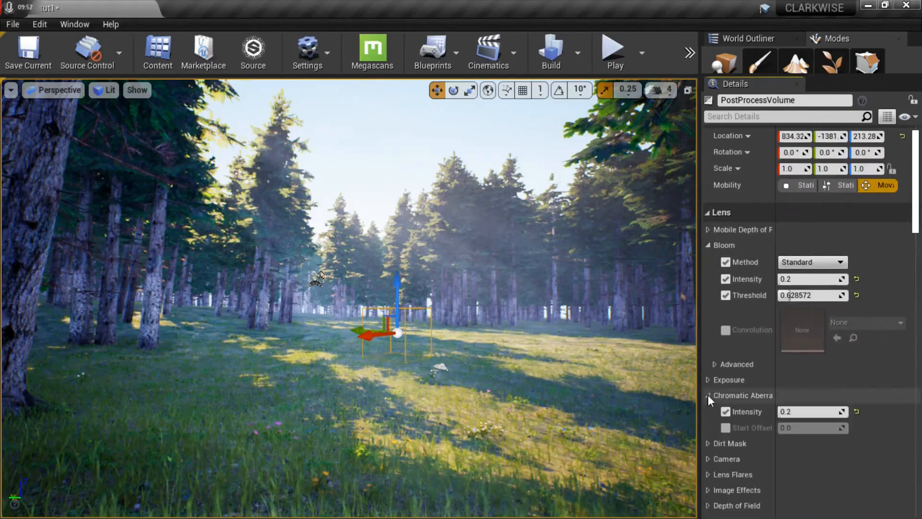
left_click(727, 411)
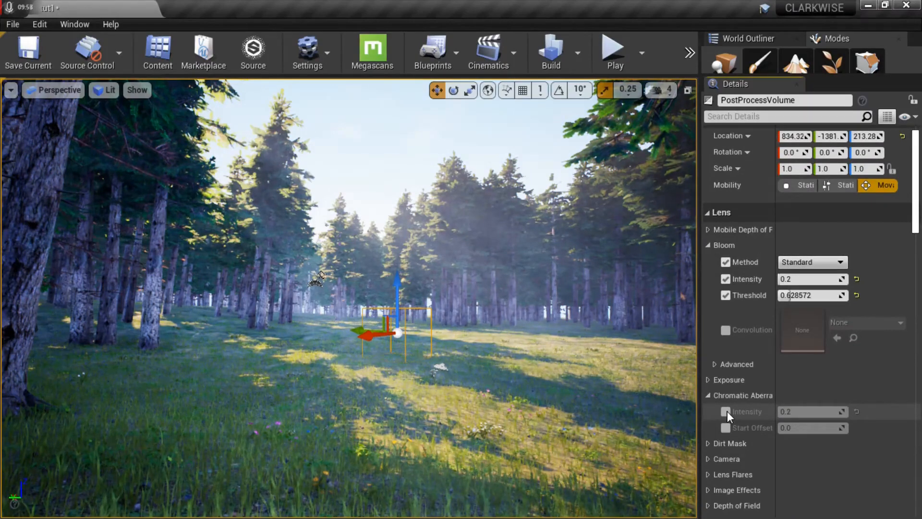
left_click(726, 412)
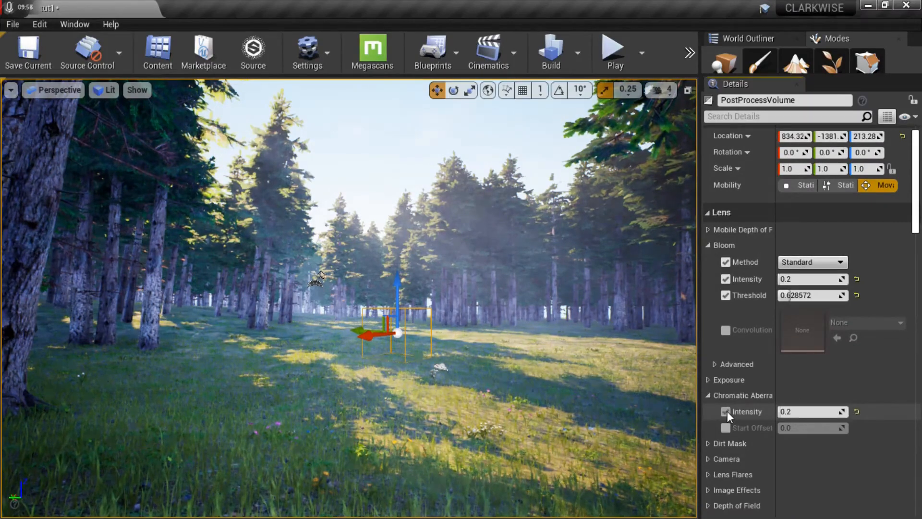
- Try a Chromatic Aberration Intensity of 0.7, turn its override off, and collapse the section
left_click(797, 410)
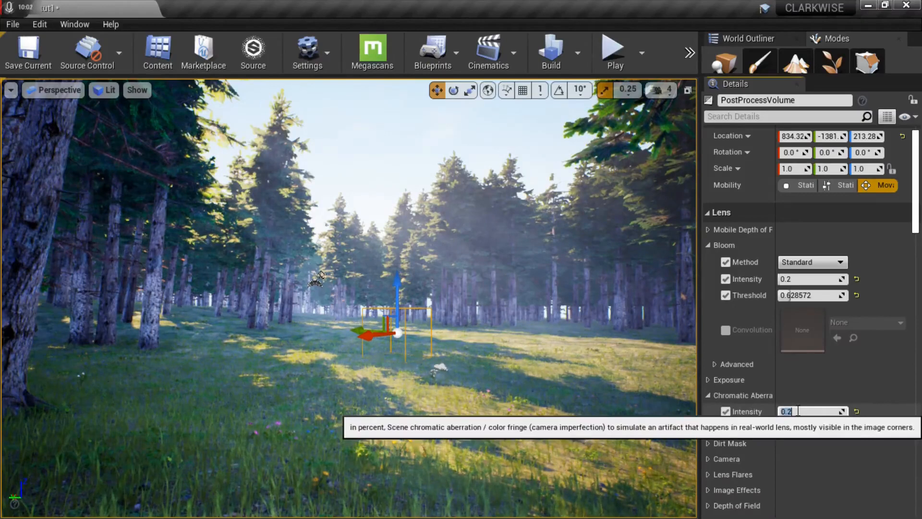
type("0.7")
key("Return")
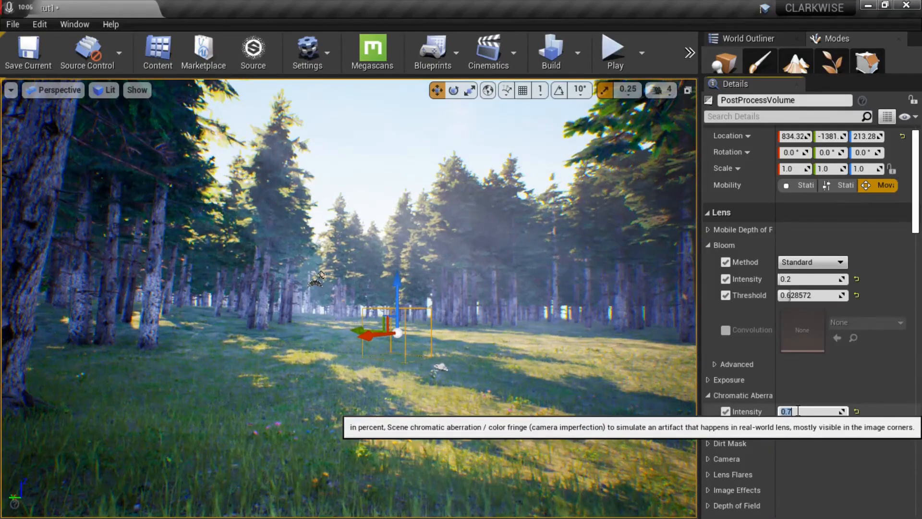
left_click(726, 412)
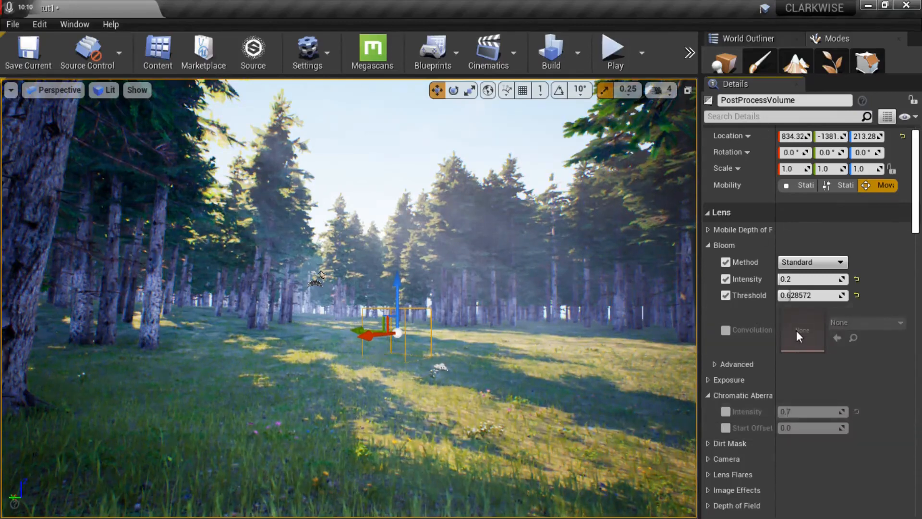
left_click(707, 395)
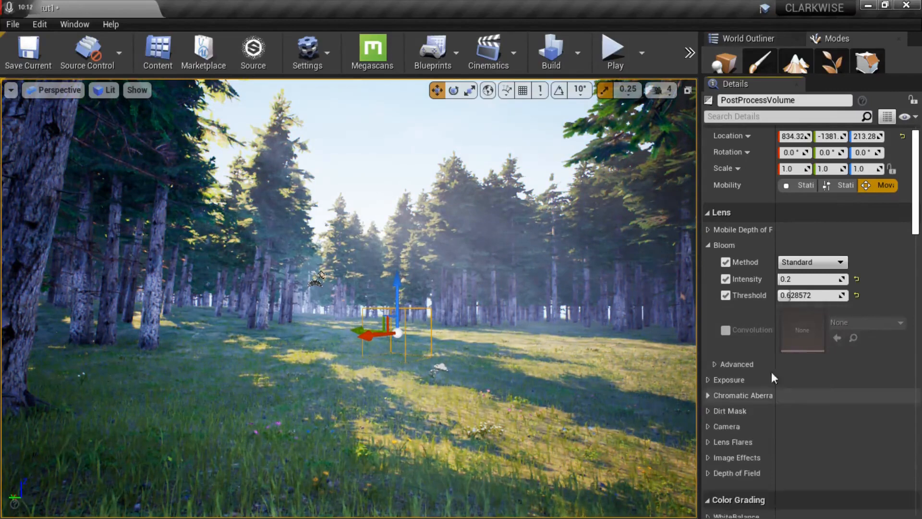
- Enable the global Gamma override in Color Grading and set its overall value to 1.2
left_click_drag(917, 238, 917, 285)
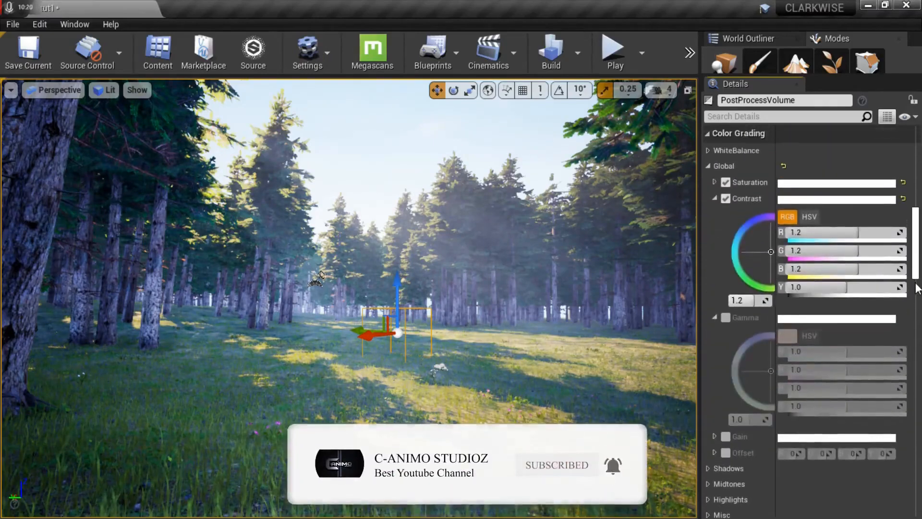
left_click(726, 318)
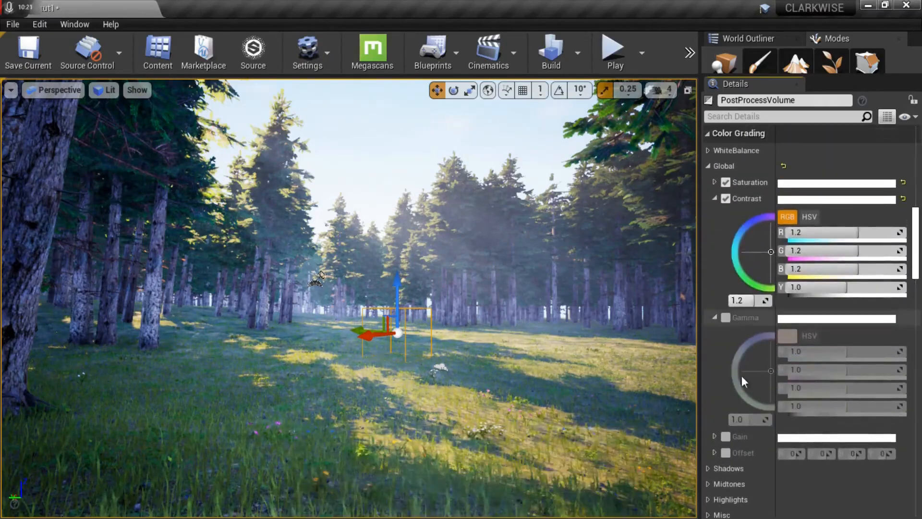
left_click(739, 419)
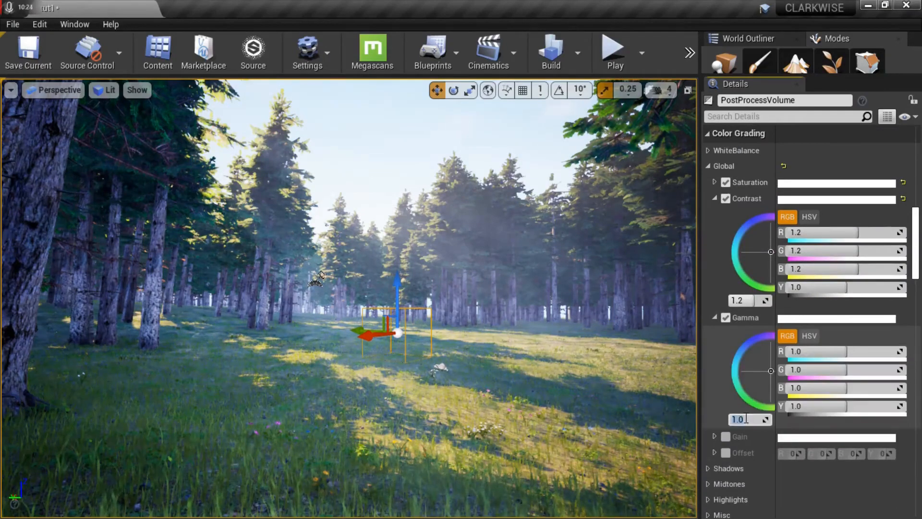
type("1.2")
key("Return")
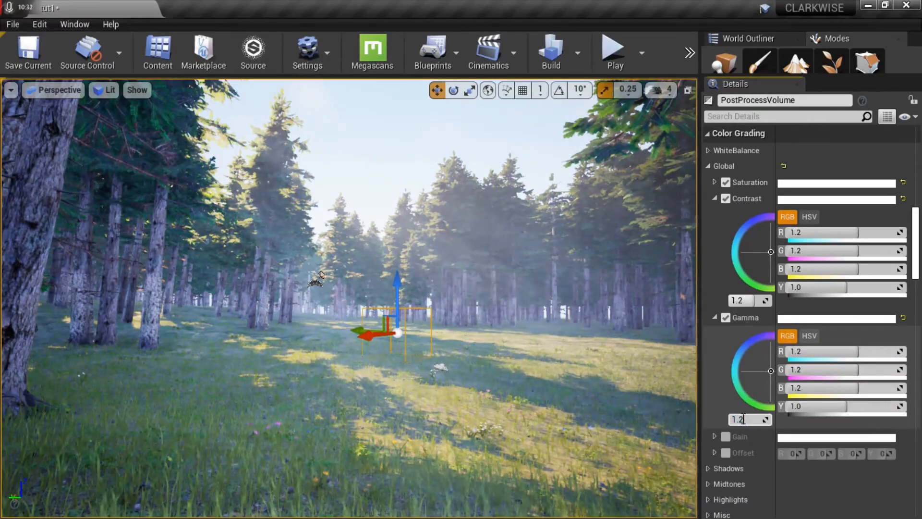
- Turn off the global Gamma override and collapse the Gamma and Global groups in Color Grading
key("BackSpace")
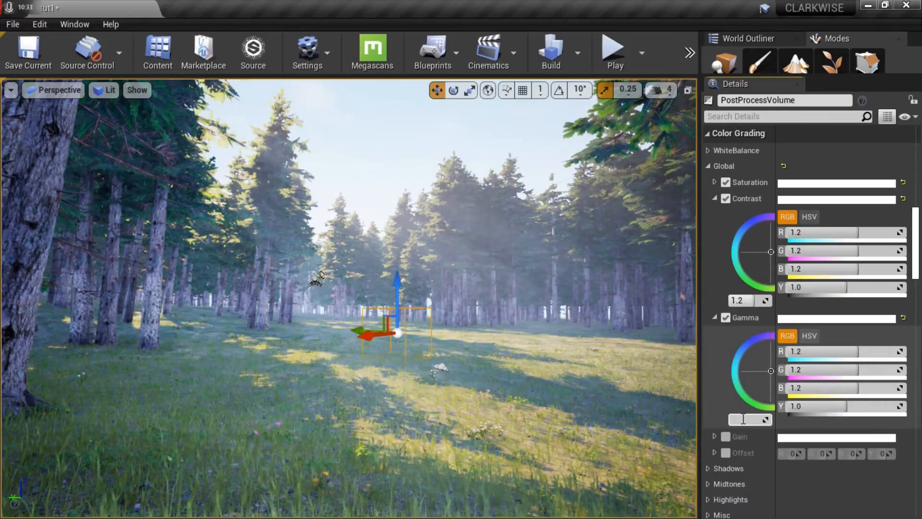
left_click(722, 319)
left_click(729, 318)
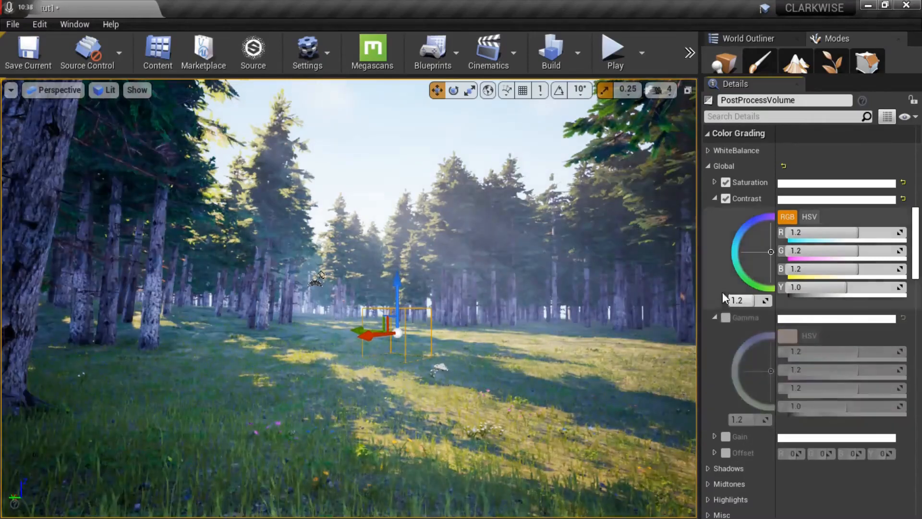
left_click(715, 317)
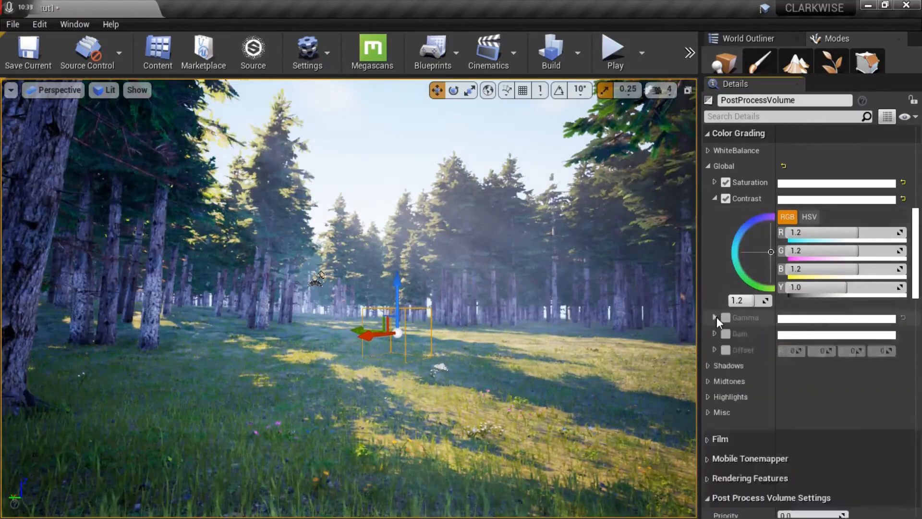
left_click(708, 166)
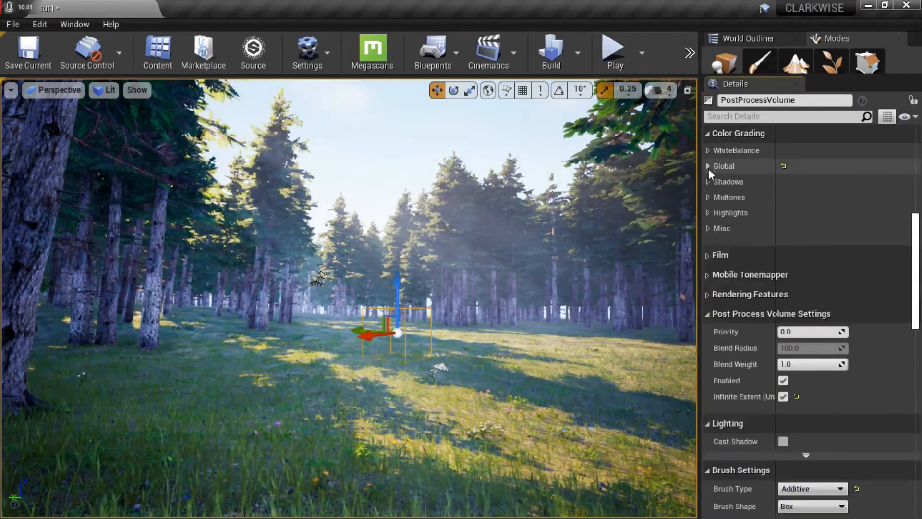
- Enable the Midtones Saturation override in Color Grading and set its overall value to 1.2
left_click(708, 197)
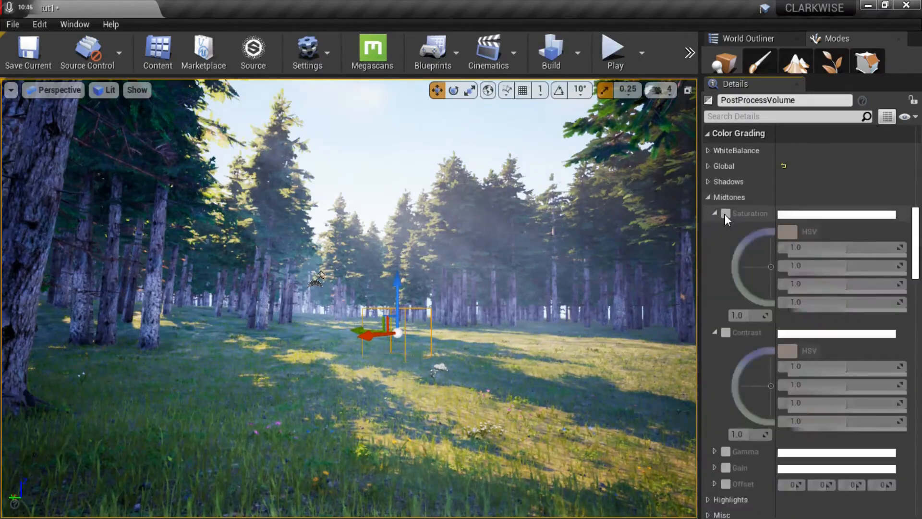
left_click(725, 214)
left_click(739, 315)
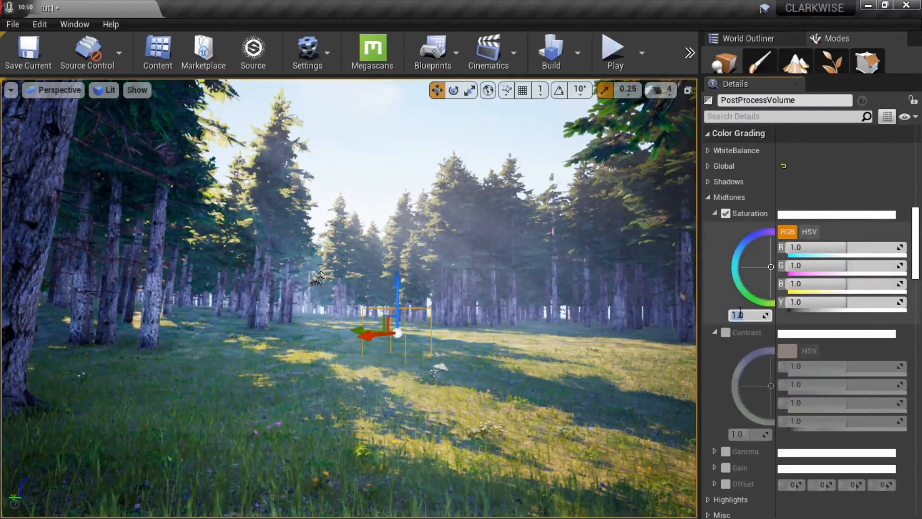
type("1.")
type(".2")
key("Return")
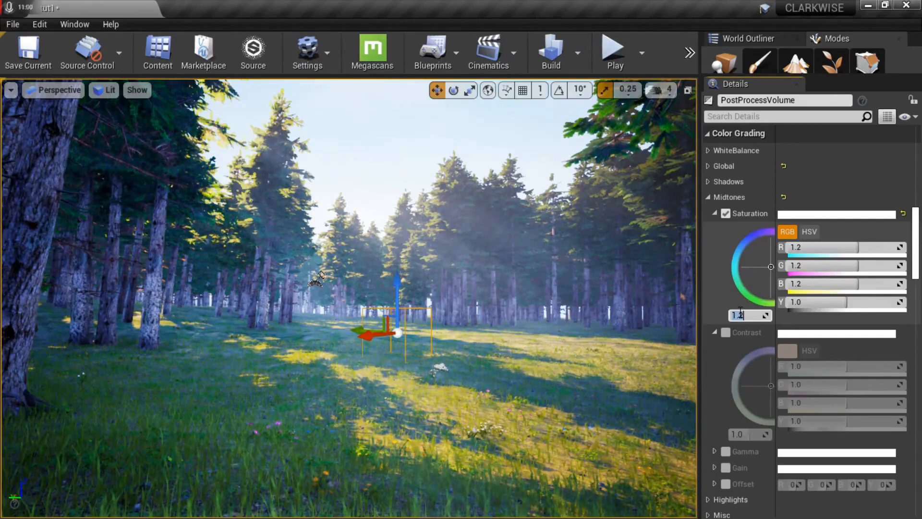
- Try an overall Midtones Saturation of 1.11
key("BackSpace")
type("1.11")
key("Return")
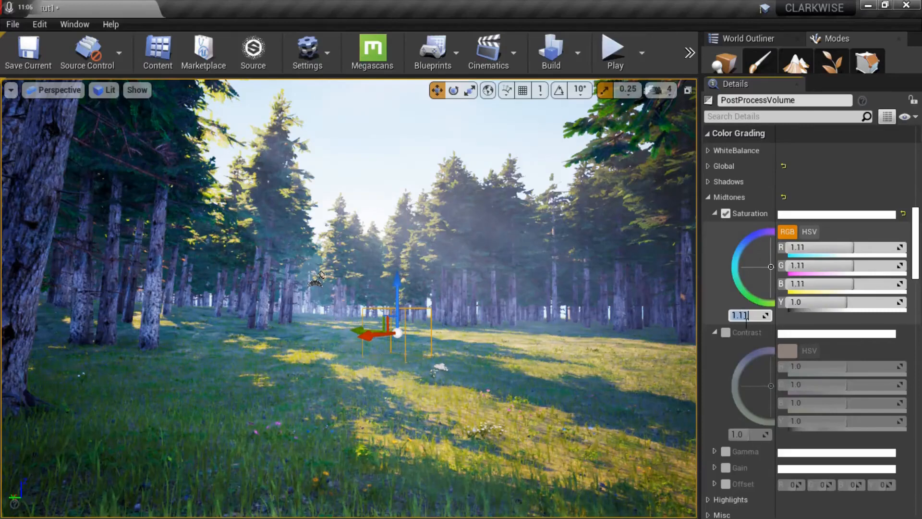
- Enable the Midtones Contrast override, try an overall value of 1.4, and set it to 1.1
left_click(725, 332)
left_click(740, 433)
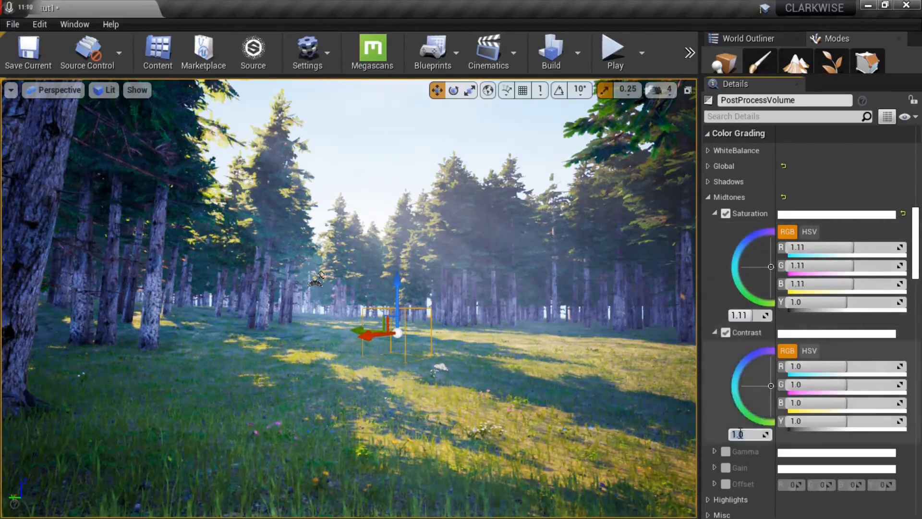
type("1.4")
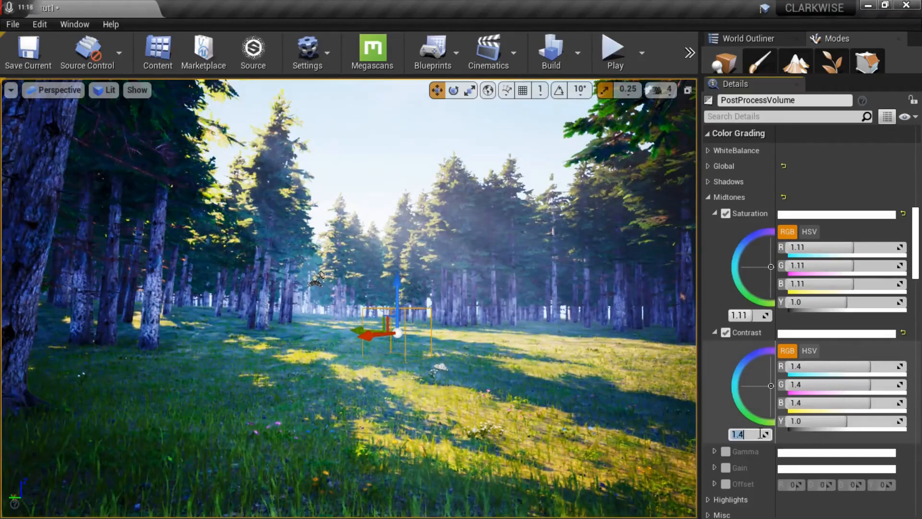
type("1.")
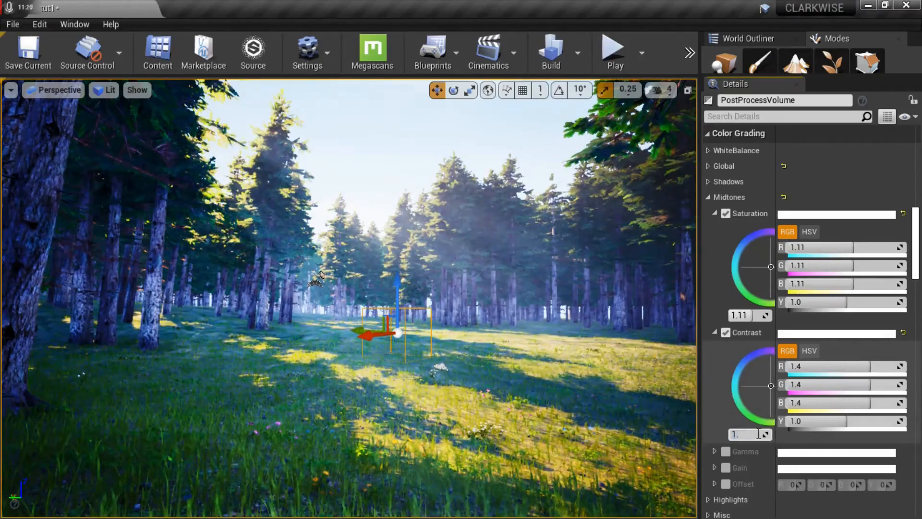
type("1")
key("Return")
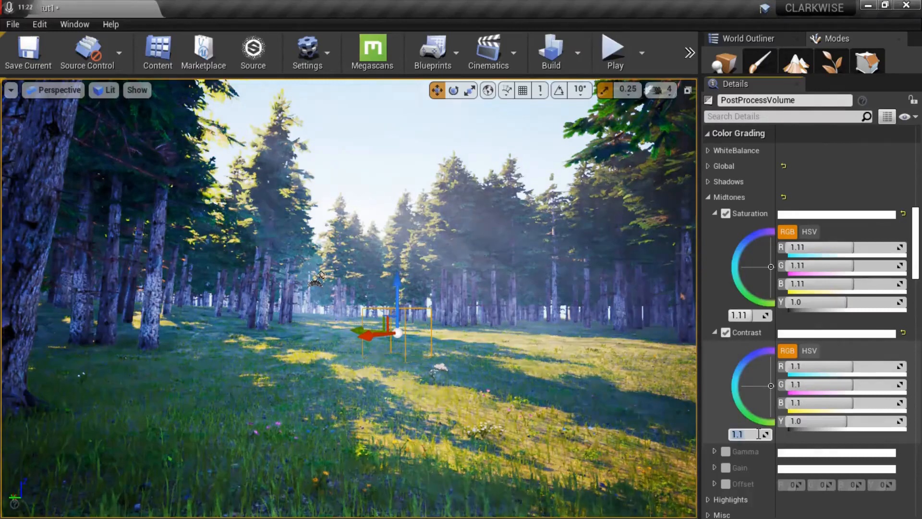
- Switch the Midtones Contrast and Saturation overrides off and on in turn to compare their effects
left_click(728, 333)
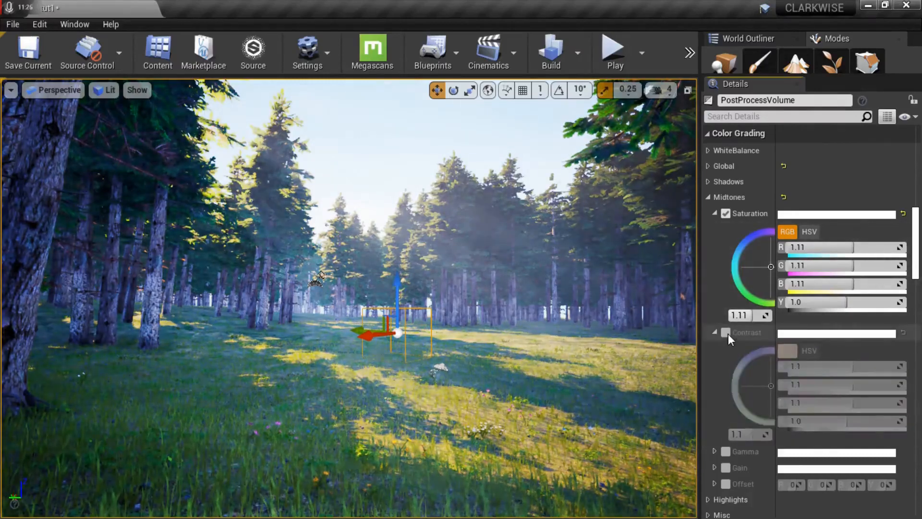
left_click(728, 333)
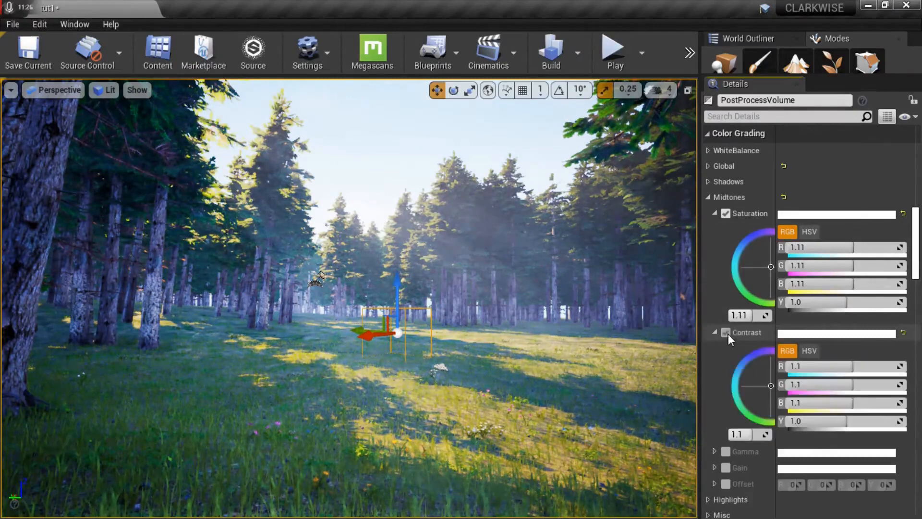
left_click(726, 214)
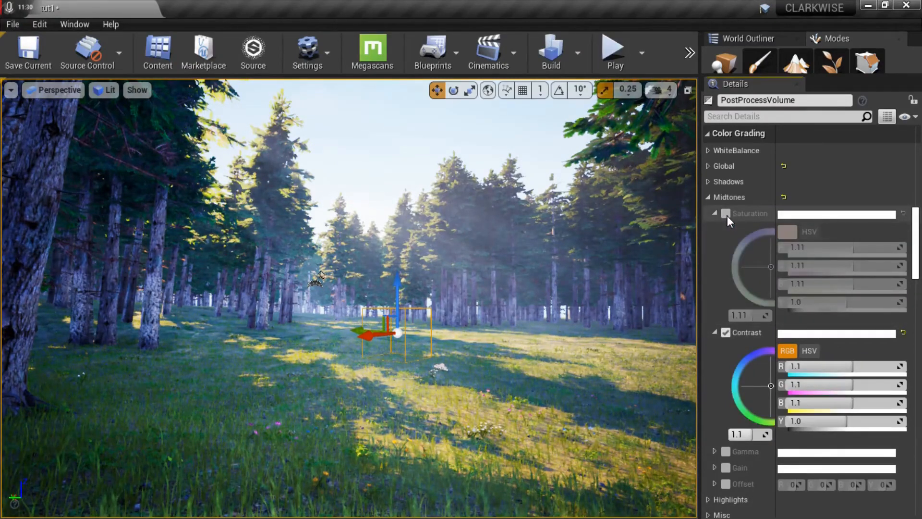
left_click(726, 215)
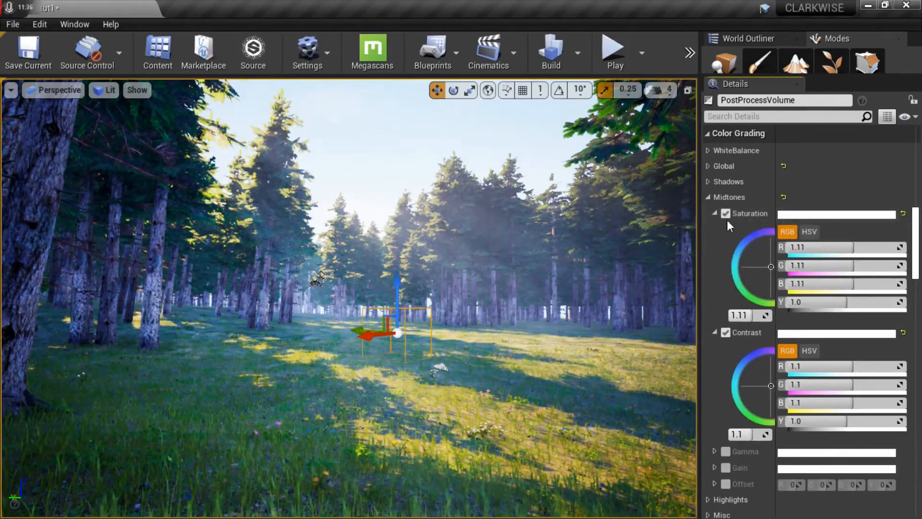
- Expand the Global group again, lower its overall Saturation to 1.3, and collapse the group
left_click(707, 166)
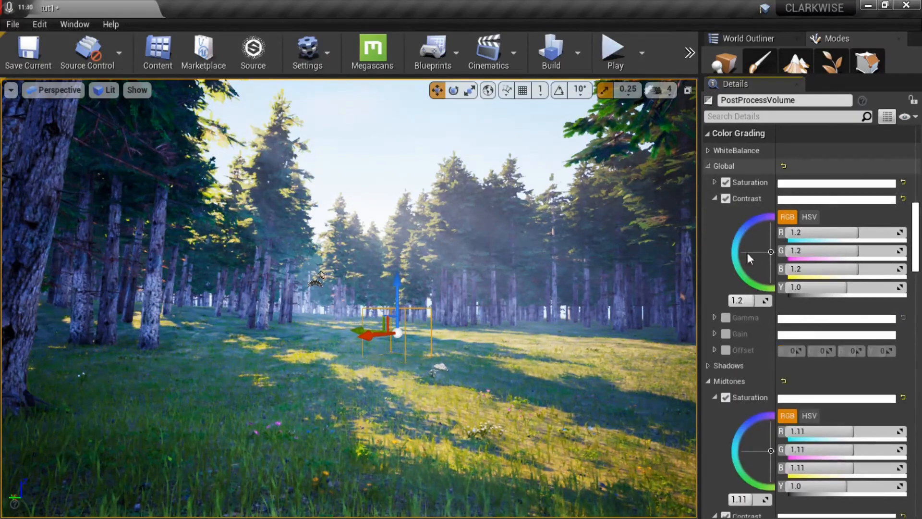
left_click(742, 300)
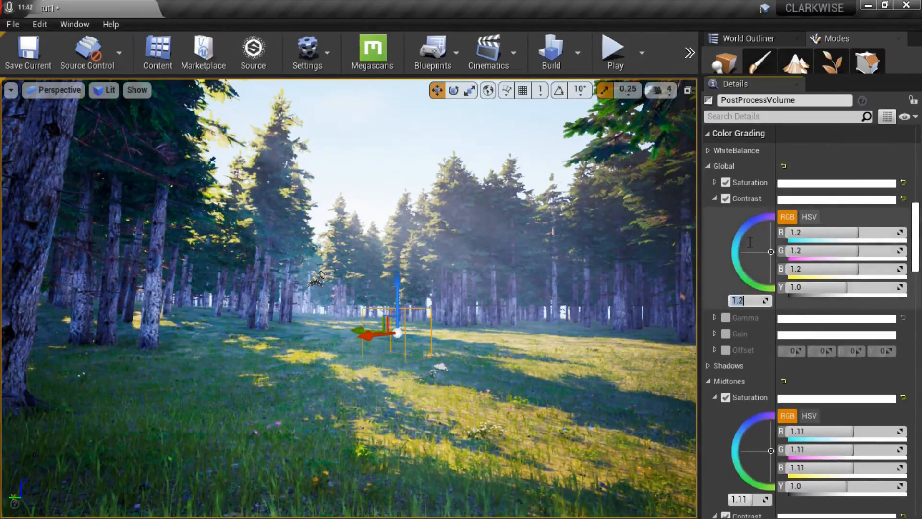
left_click(716, 181)
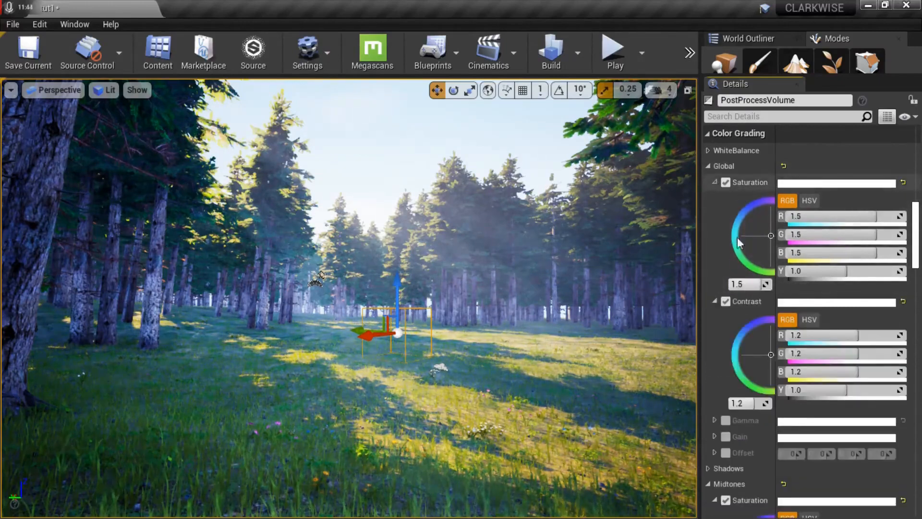
left_click(740, 284)
type("1.5")
key("Return")
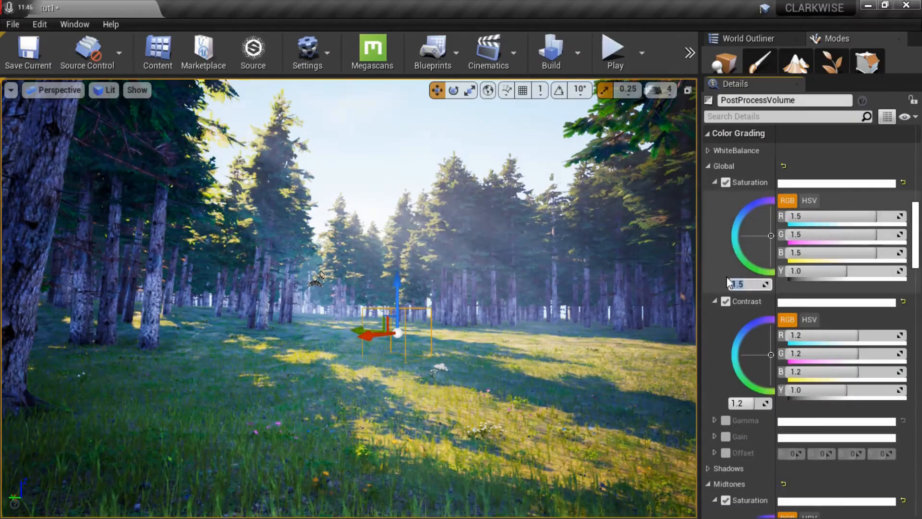
type("1.3")
key("Return")
left_click(714, 182)
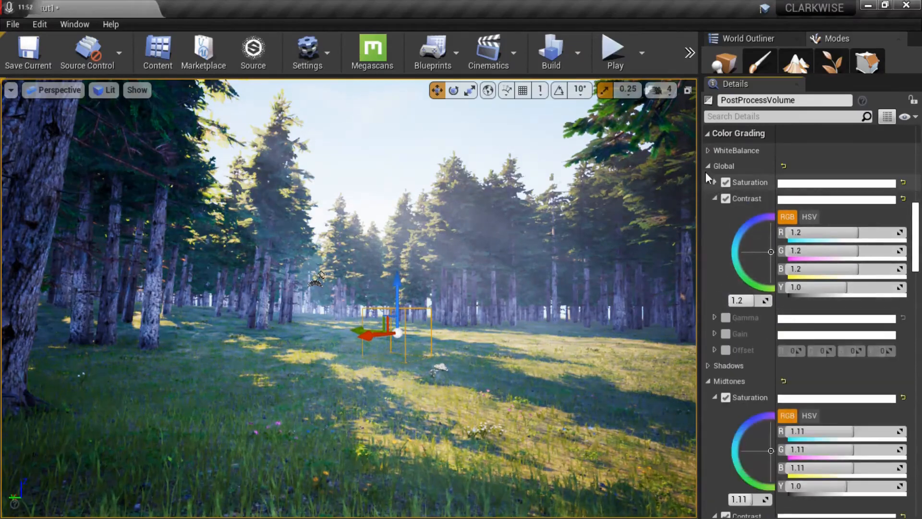
left_click(709, 166)
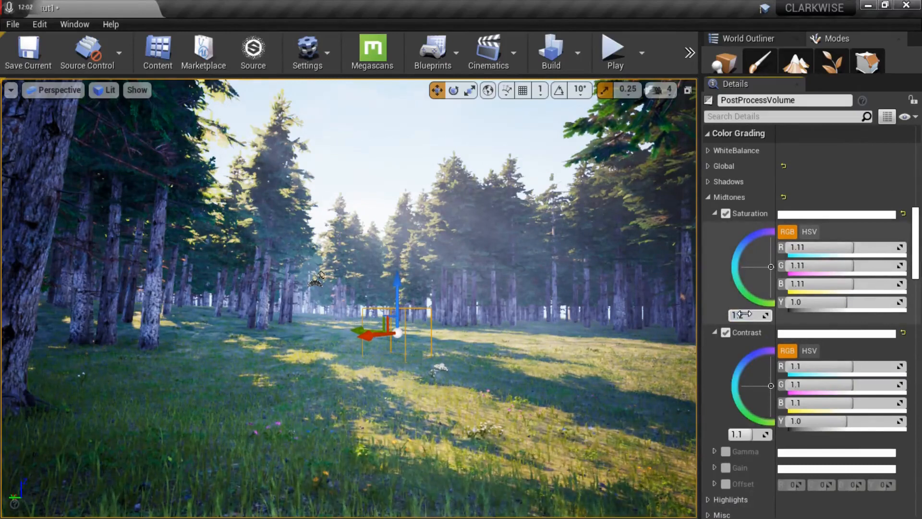
- Set the overall Midtones Saturation to 1.2 and collapse the Midtones group
key("Return")
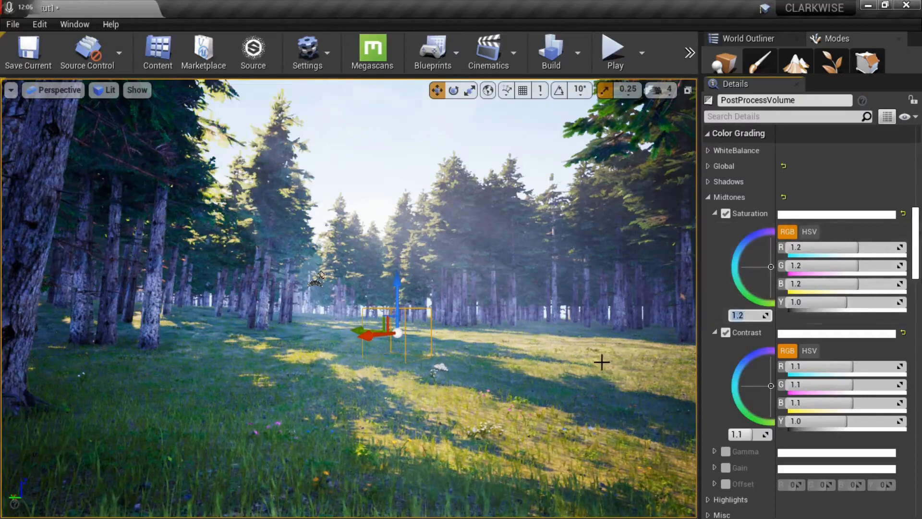
left_click(715, 214)
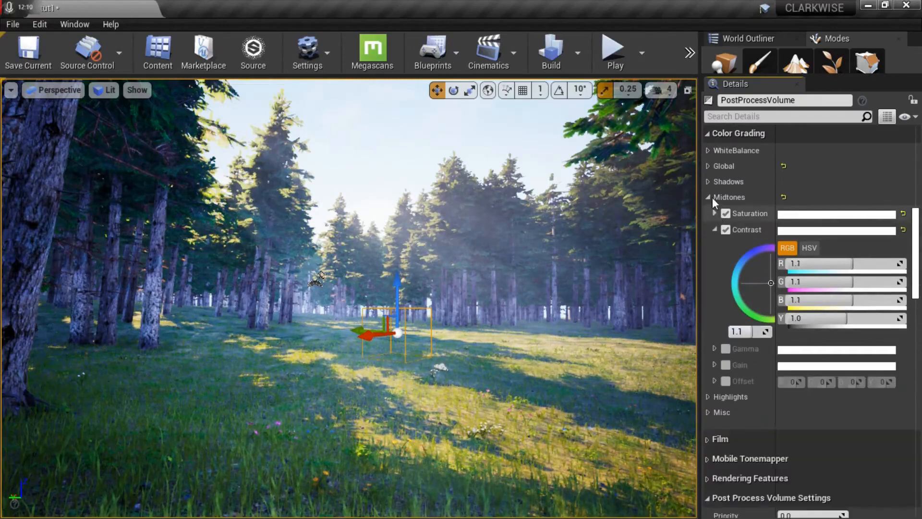
left_click(712, 197)
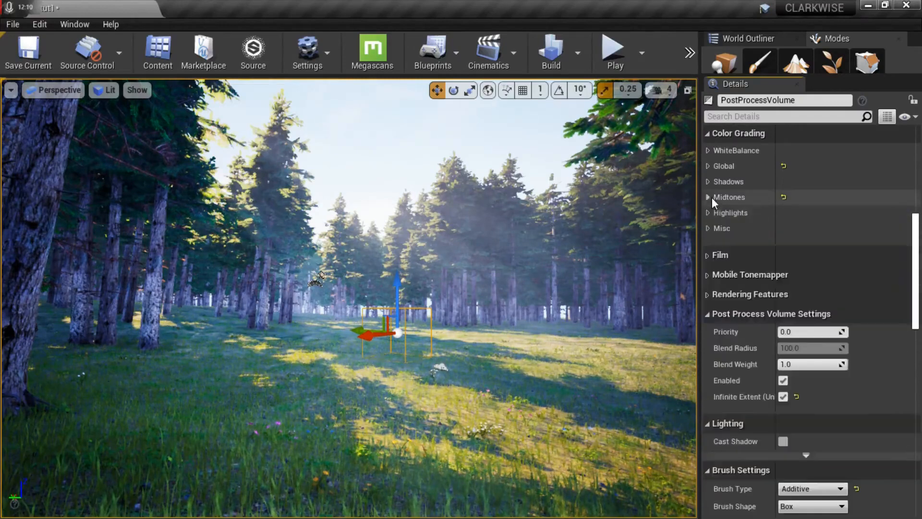
- Examine the Film and Mobile Tonemapper settings of the volume, leaving both sections collapsed
left_click(710, 256)
left_click(709, 256)
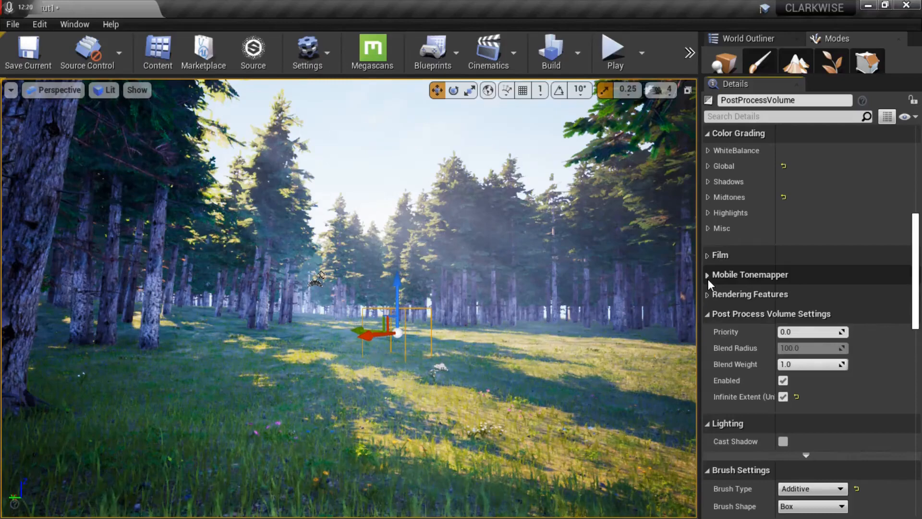
left_click(708, 275)
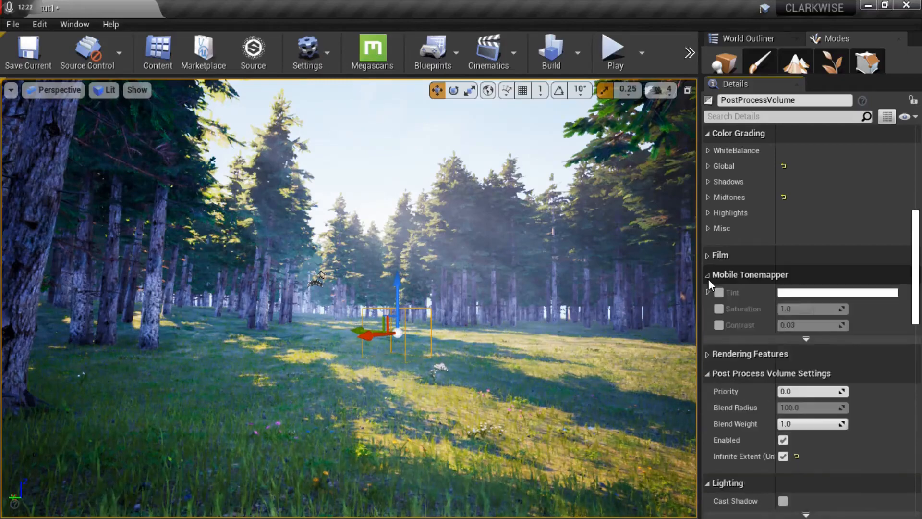
left_click(708, 275)
left_click(709, 275)
left_click(709, 275)
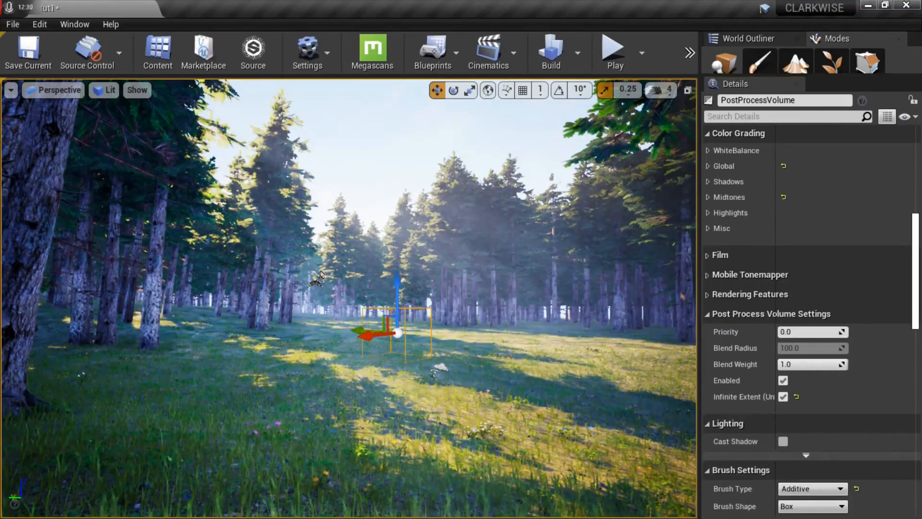
- Fly through the forest to review the graded look from several viewpoints
middle_click_drag(348, 297, 416, 327)
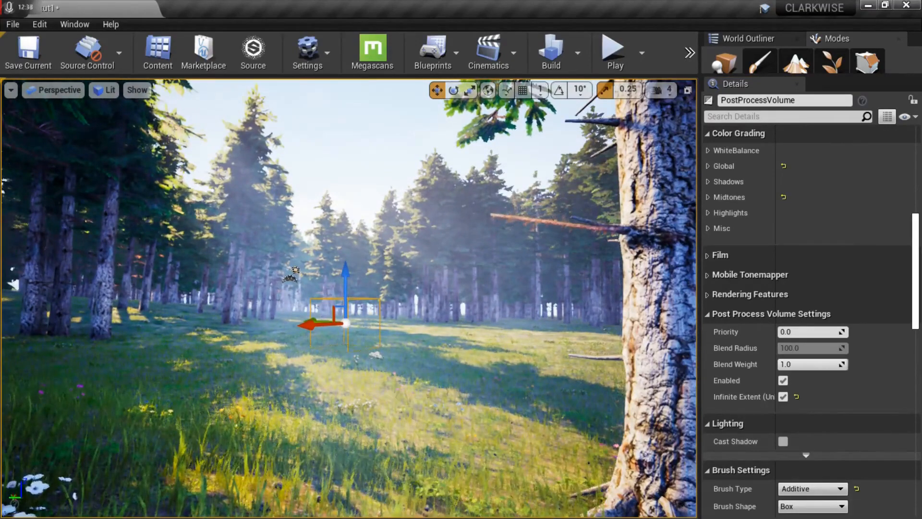
key("w")
right_click_drag(397, 395, 191, 388)
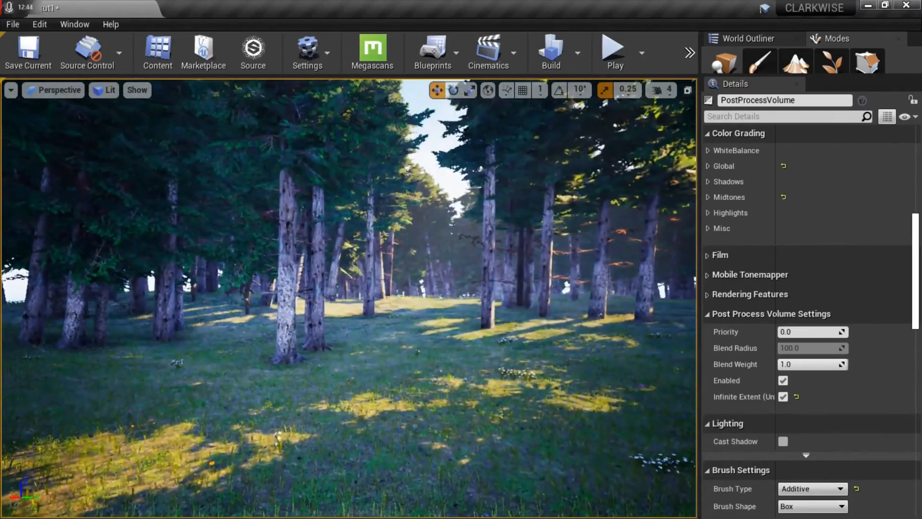
right_click_drag(348, 298, 331, 298)
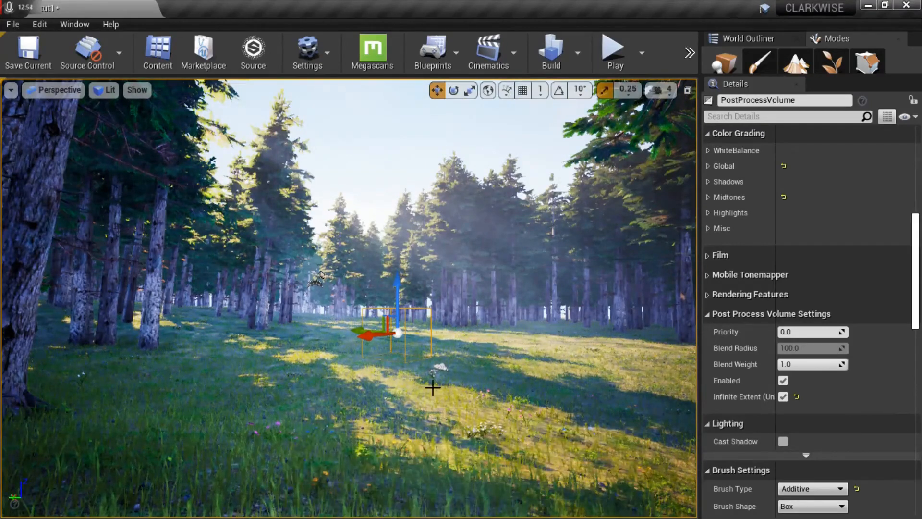
- Rotate the sun direction interactively until light shafts and bright sunlit patches fall across the forest clearing
left_click(433, 387)
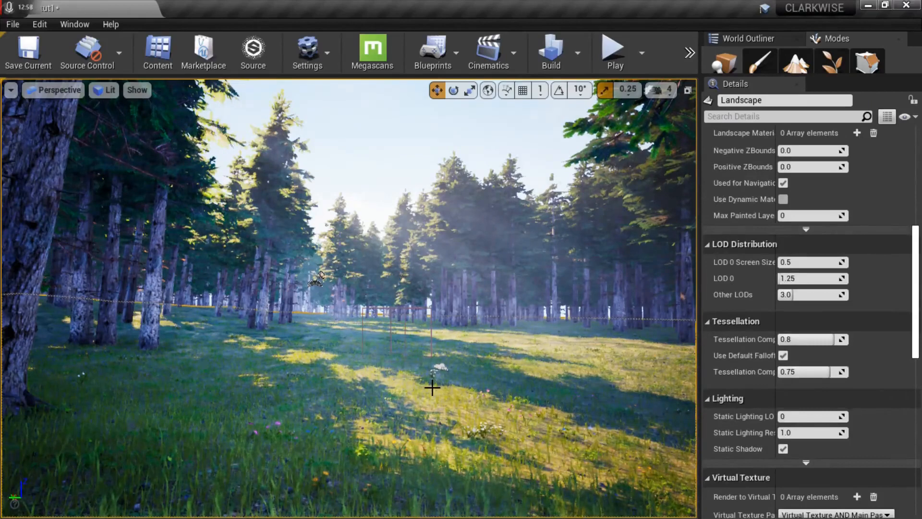
key("ctrl+l")
key("ctrl+l")
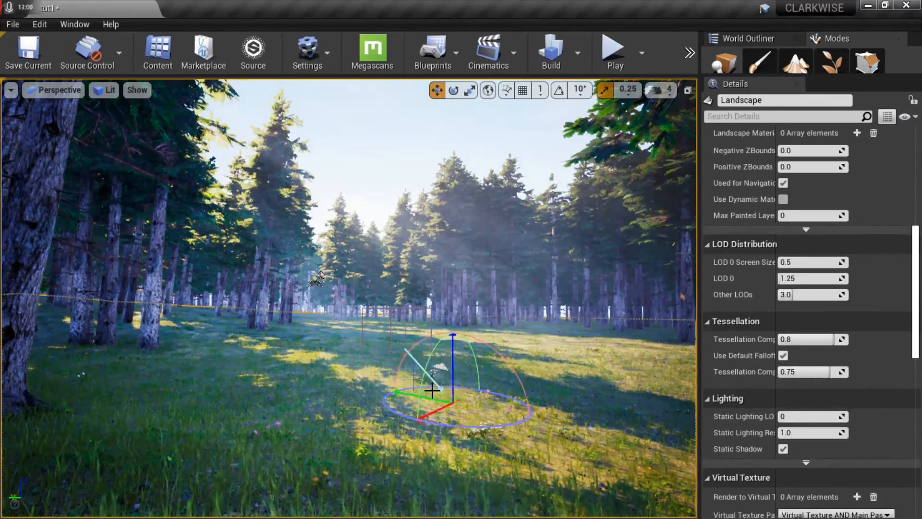
key("ctrl+l")
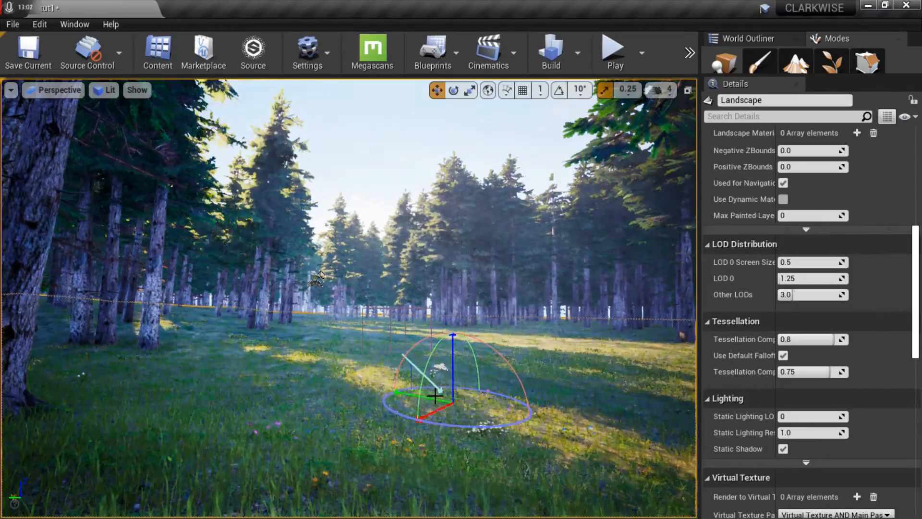
key("ctrl+l")
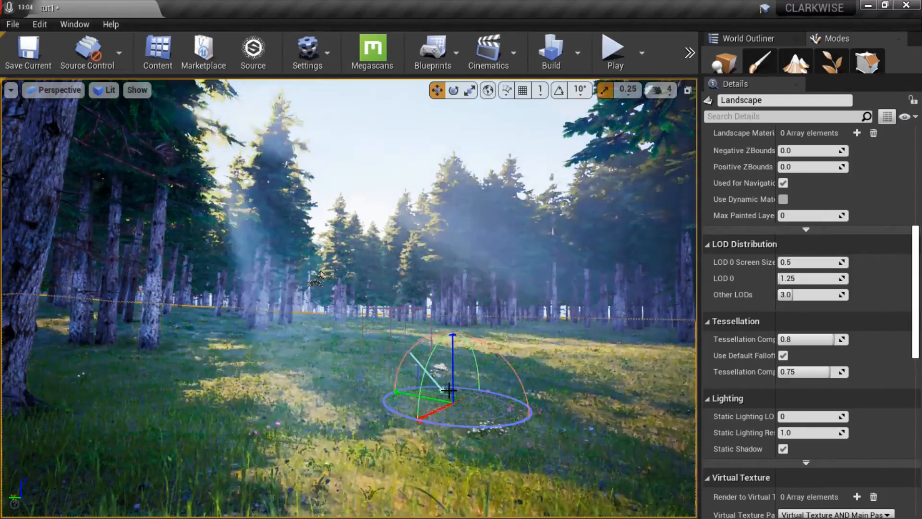
key("ctrl+l")
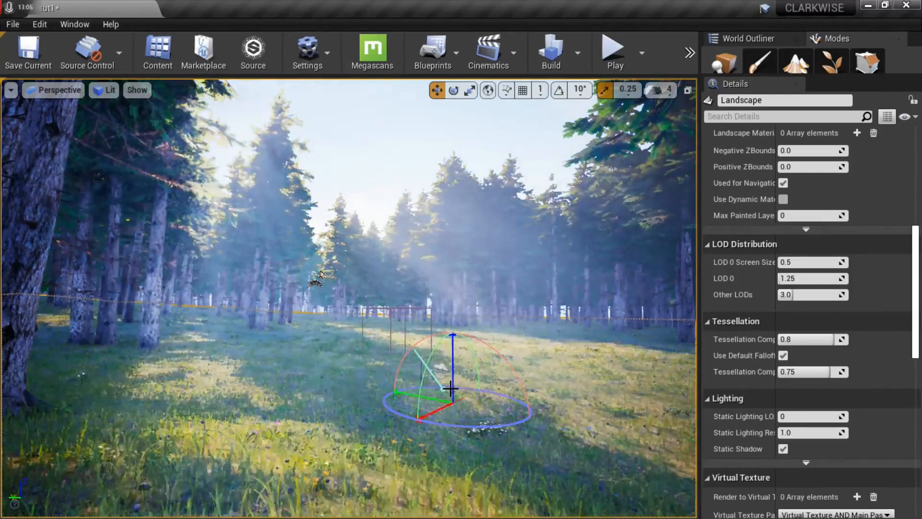
key("ctrl+l")
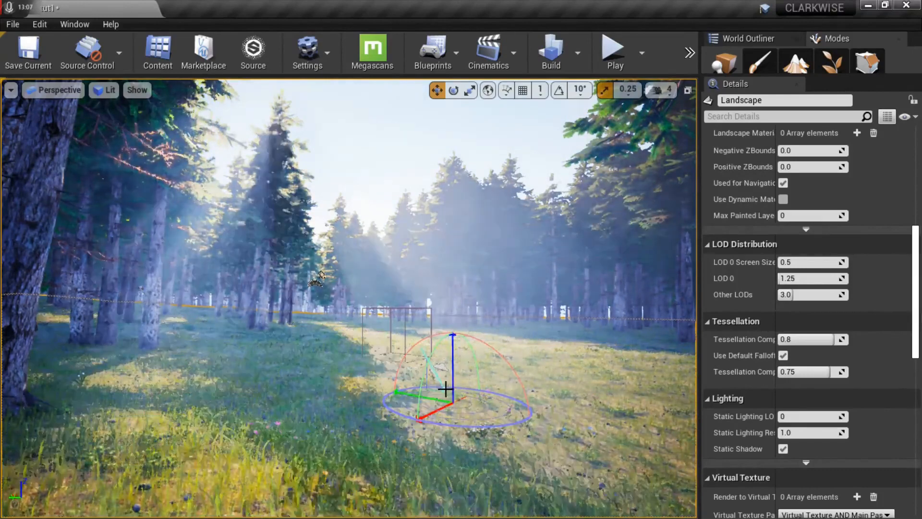
key("ctrl+l")
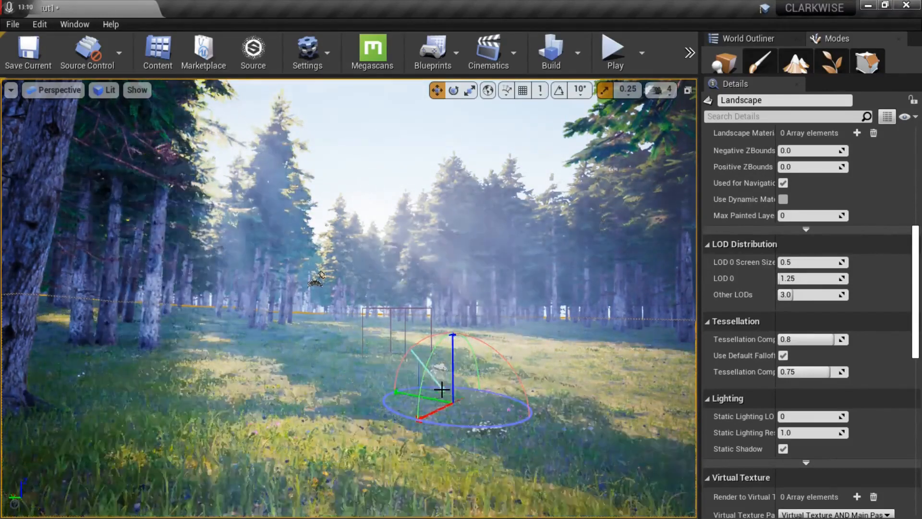
key("ctrl+l")
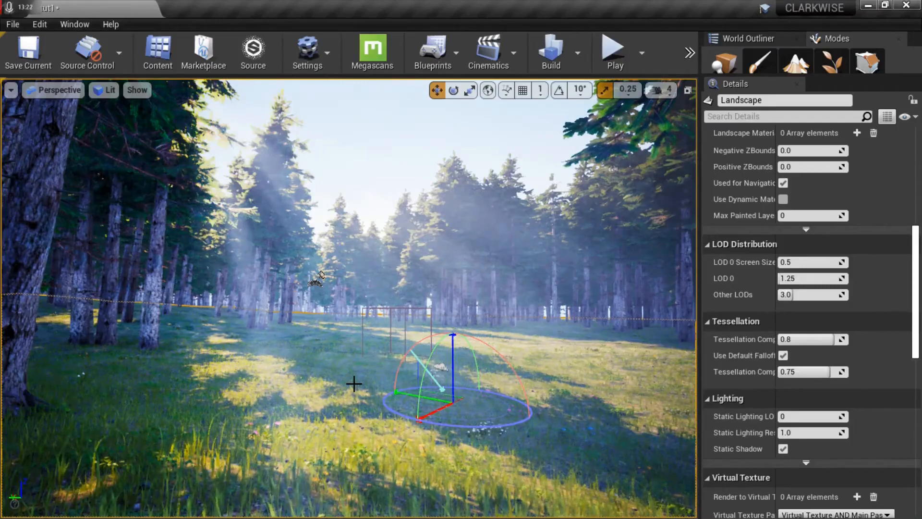
- Capture a high-resolution screenshot of the forest view with the console command HighResShot 1920X1080
key("grave")
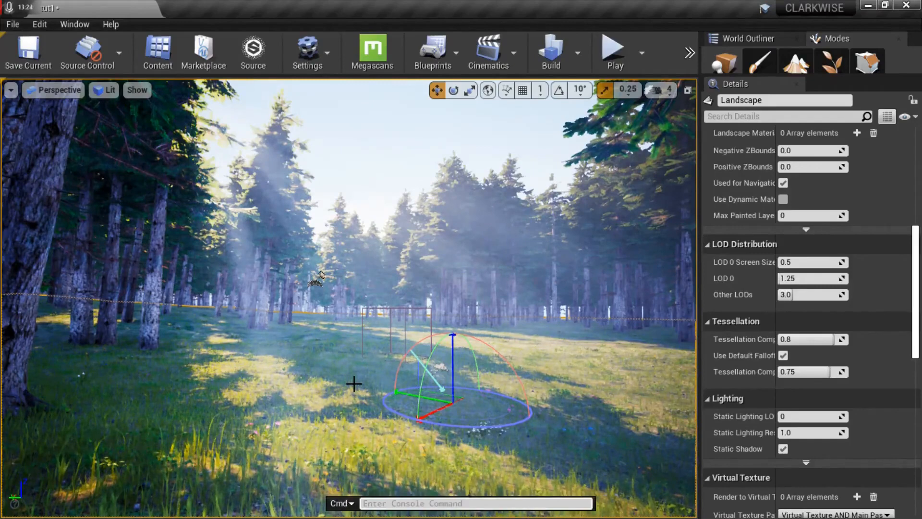
type("HI")
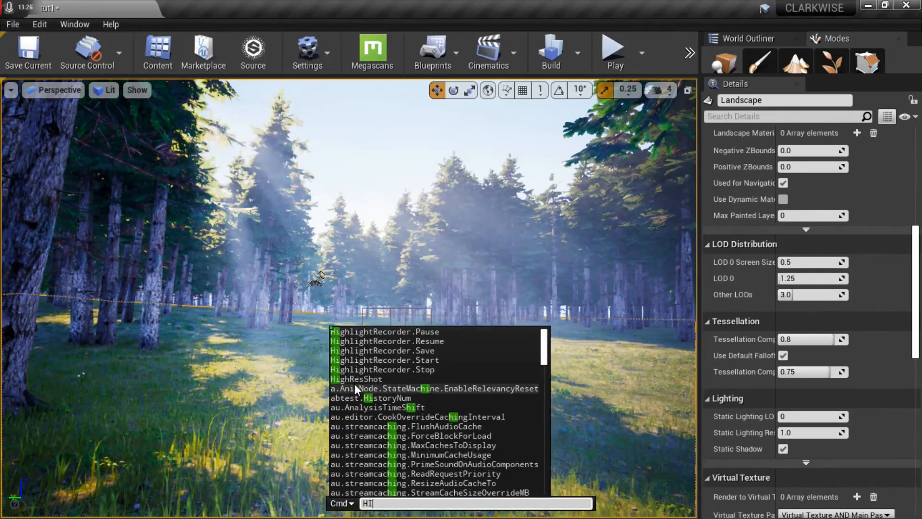
key("BackSpace")
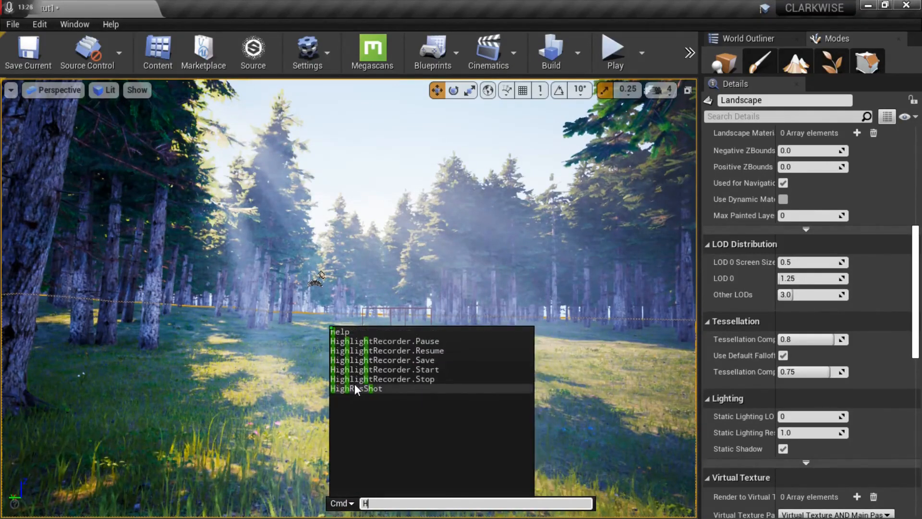
left_click(356, 389)
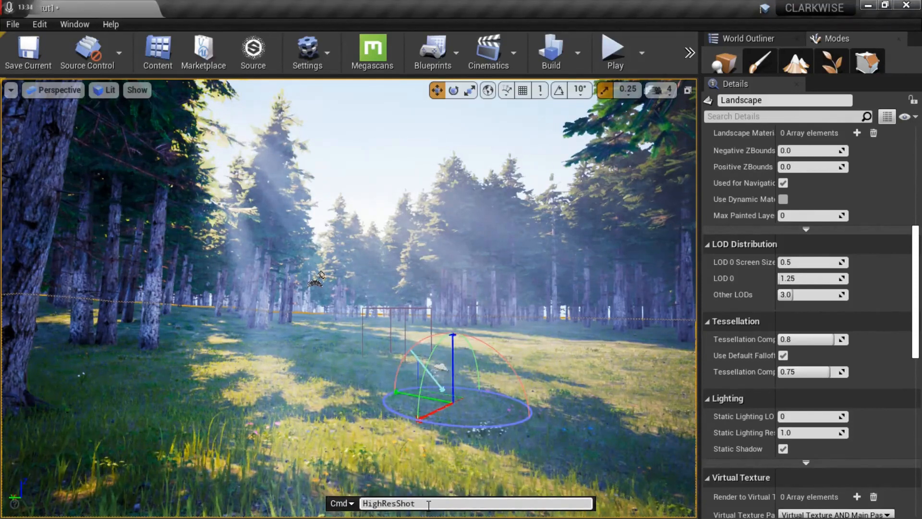
type("1920")
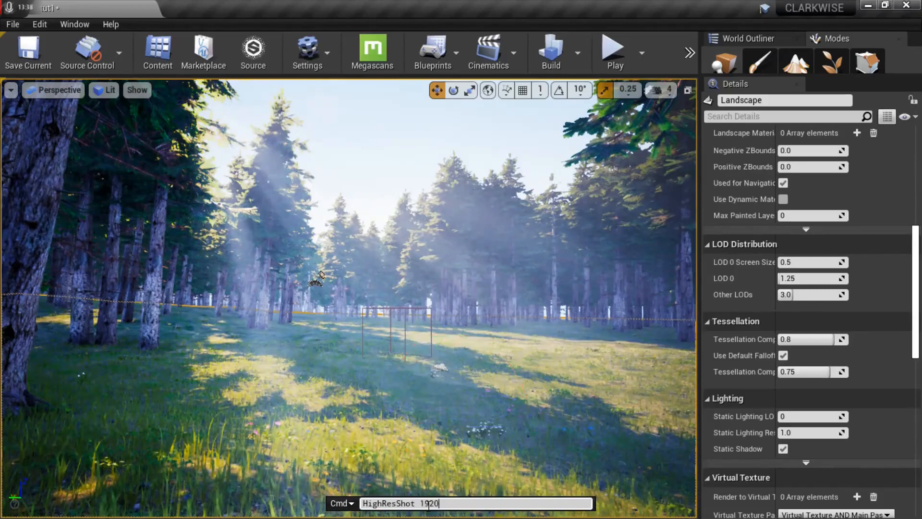
type("X1080")
key("Return")
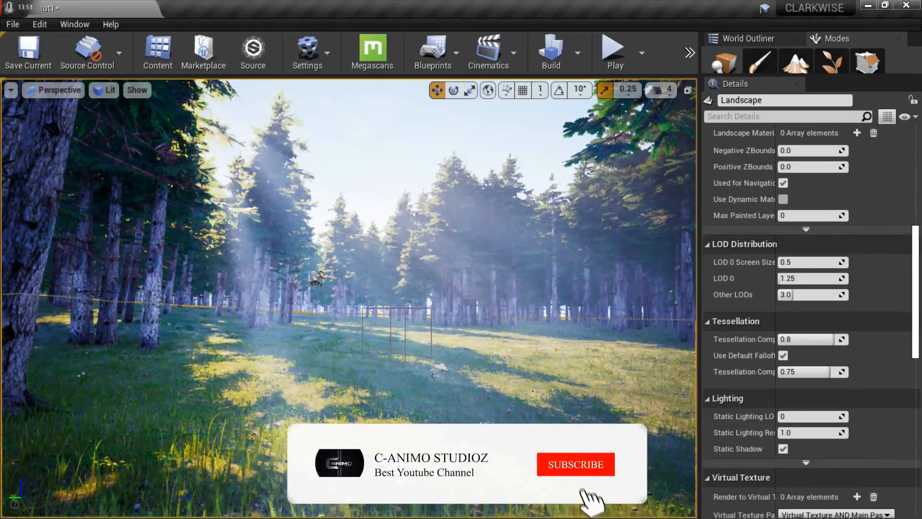
- Switch to File Explorer and open the Windows screenshots folder under Documents, Unreal Projects, CLARKWISE, Saved, Screenshots
key("alt+Tab")
key("alt+Tab")
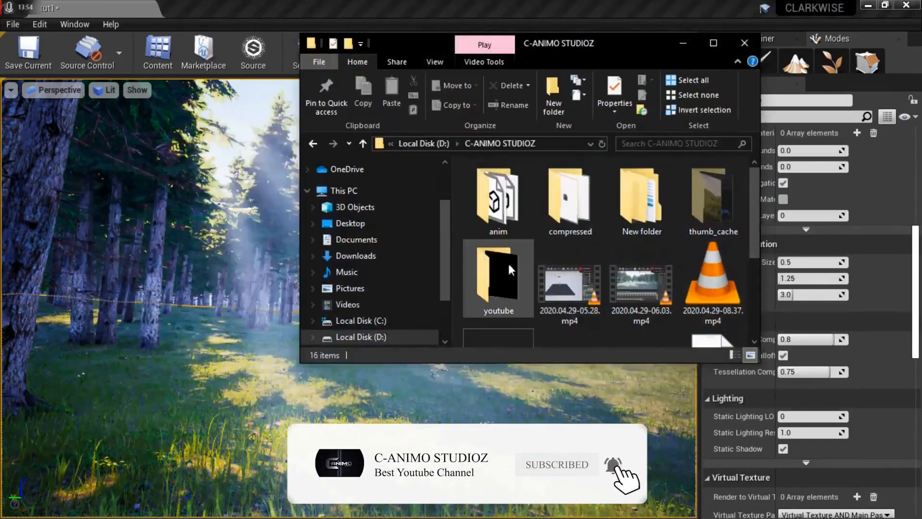
left_click(390, 288)
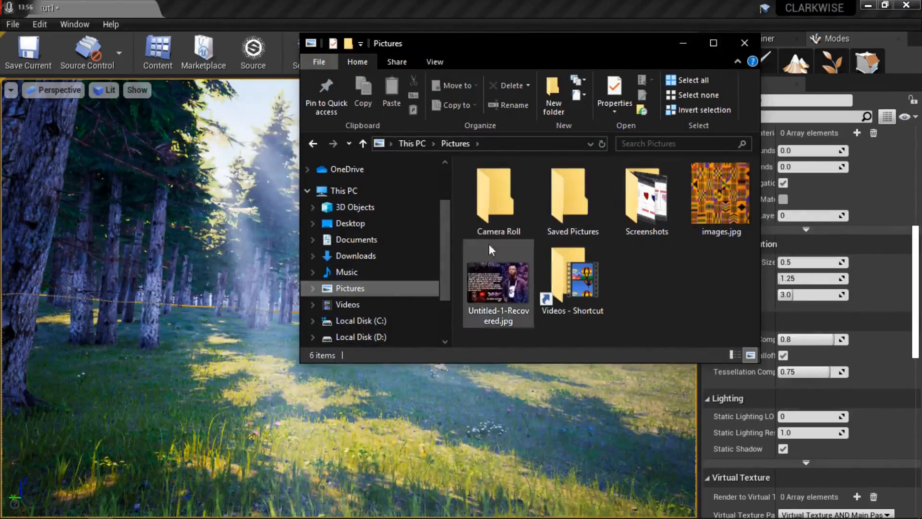
left_click(385, 236)
left_click(533, 270)
key("u")
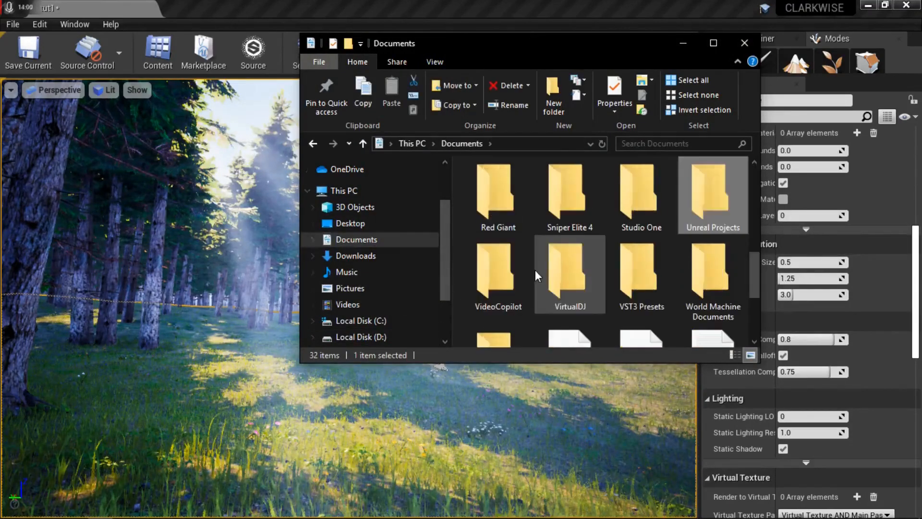
double_click(721, 208)
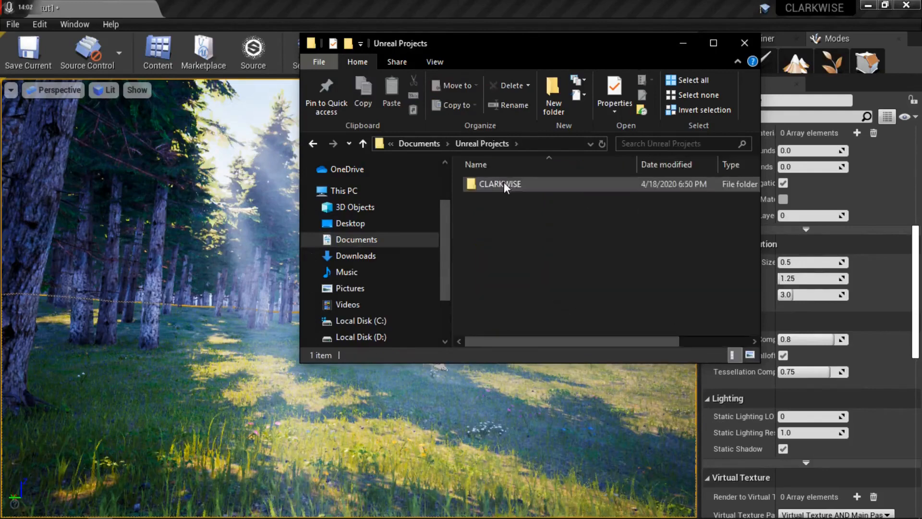
double_click(504, 183)
double_click(500, 224)
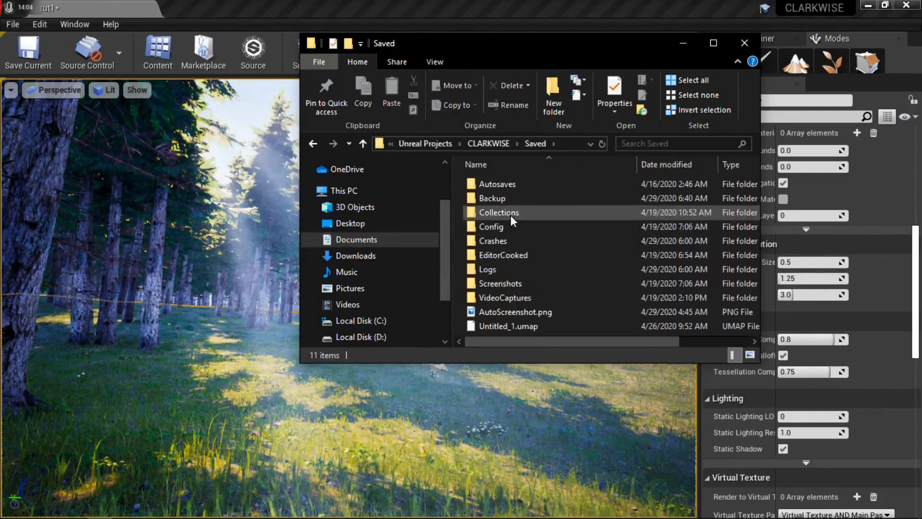
double_click(495, 283)
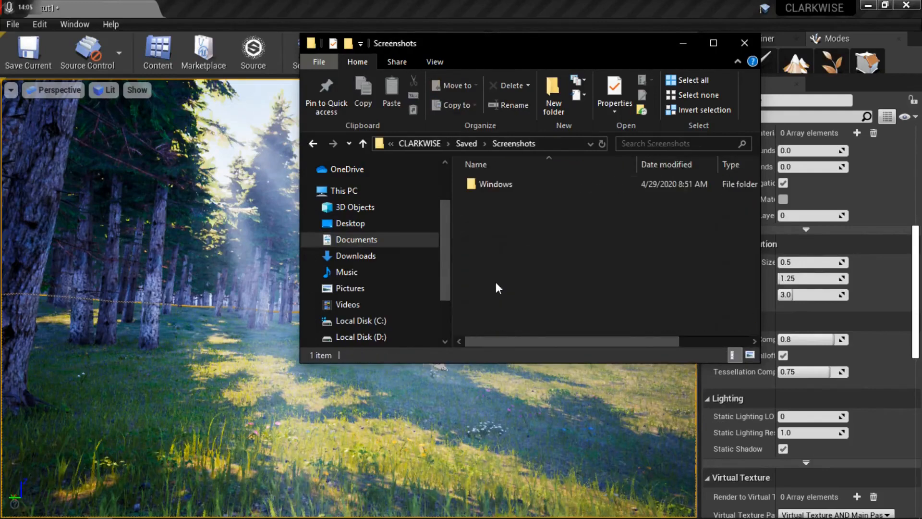
double_click(484, 184)
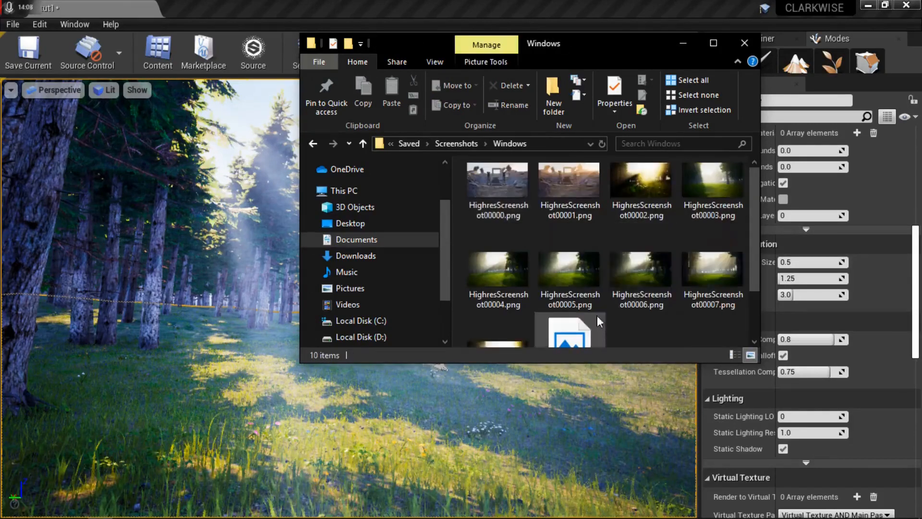
- View HighresScreenshot00009.png in a maximized image viewer, then minimize it to return to Unreal Editor
scroll(750, 266, "down", 2)
left_click(589, 307)
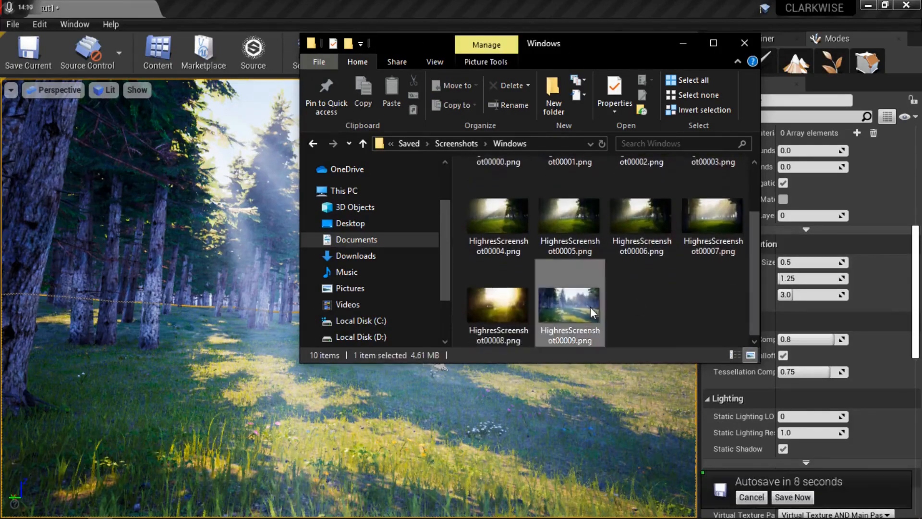
double_click(590, 307)
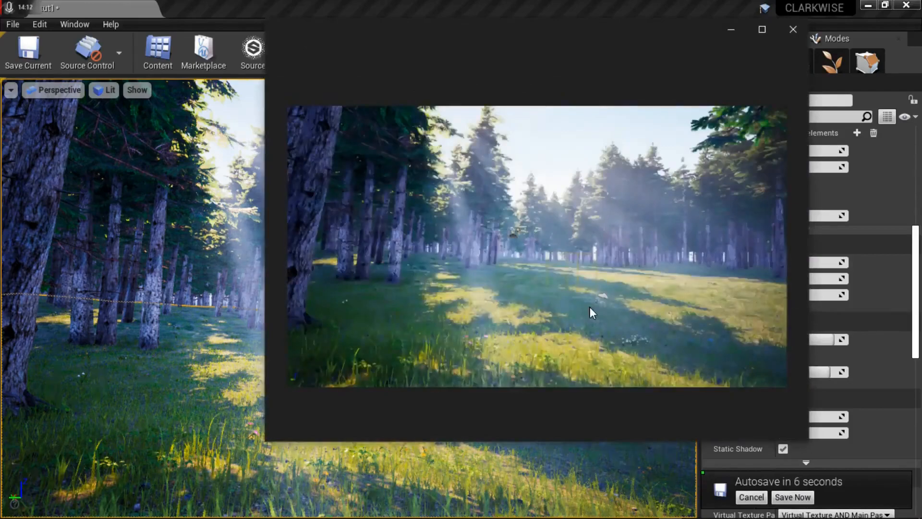
left_click(766, 28)
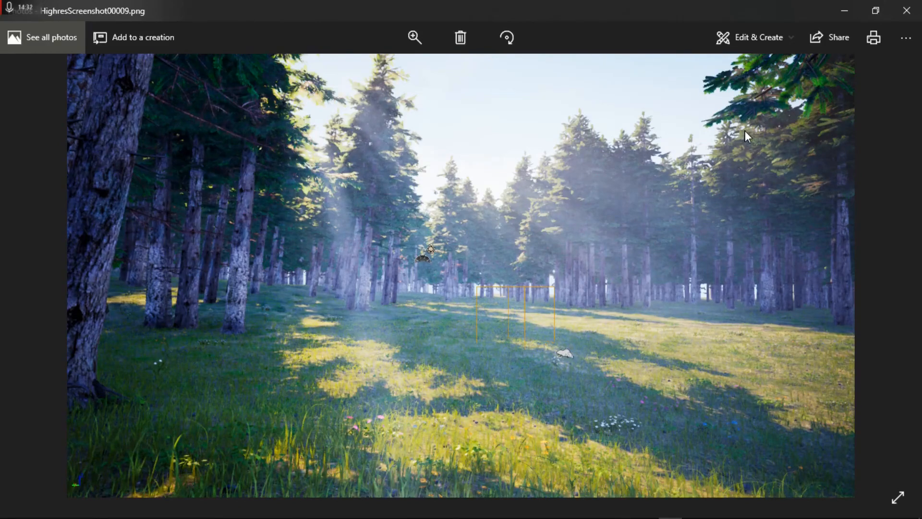
left_click(844, 10)
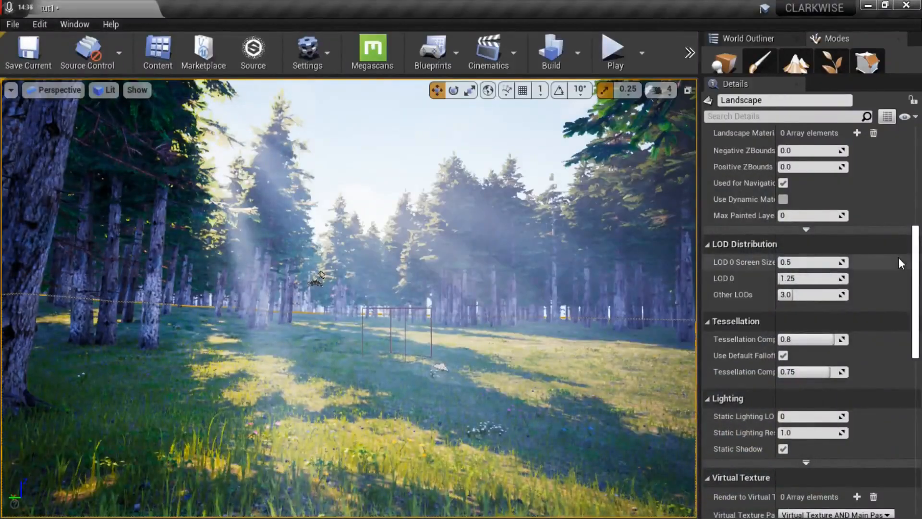
- Collapse the landscape's Landscape category, then select the PostProcessVolume and collapse its Bloom settings
left_click_drag(913, 263, 914, 201)
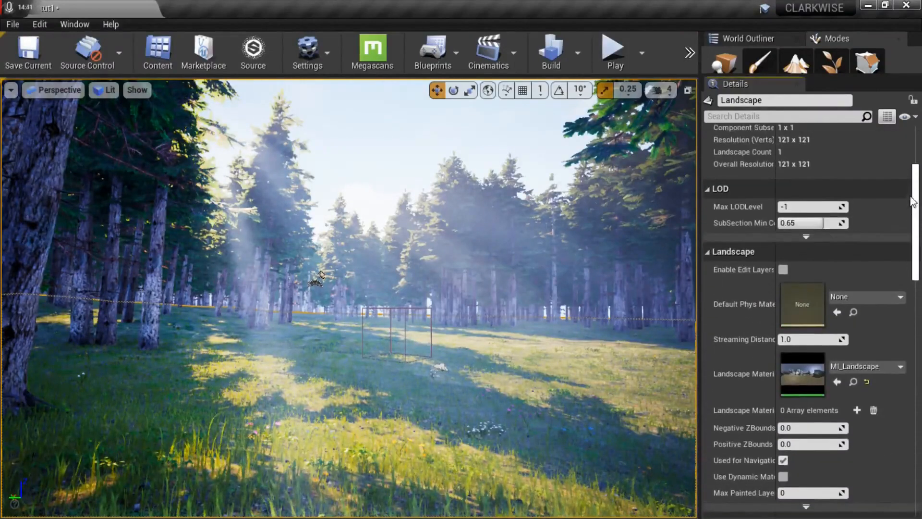
left_click(709, 252)
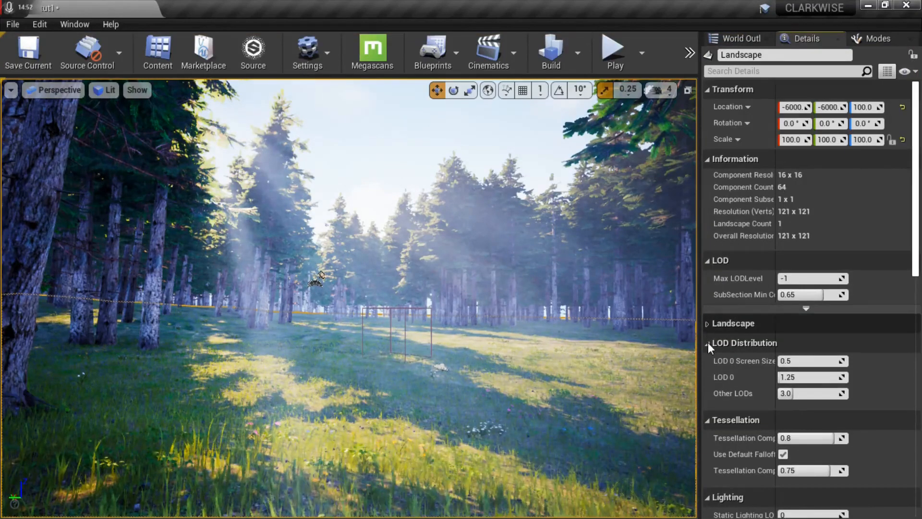
left_click(722, 36)
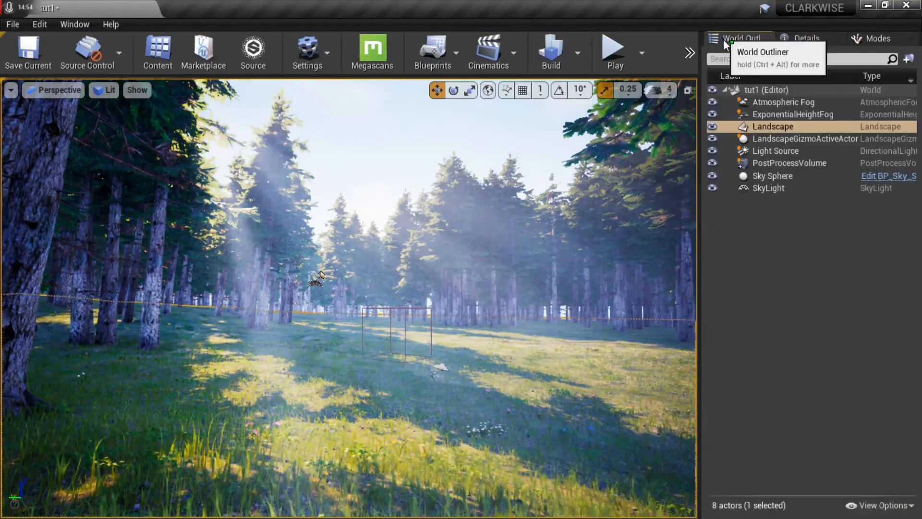
left_click(752, 161)
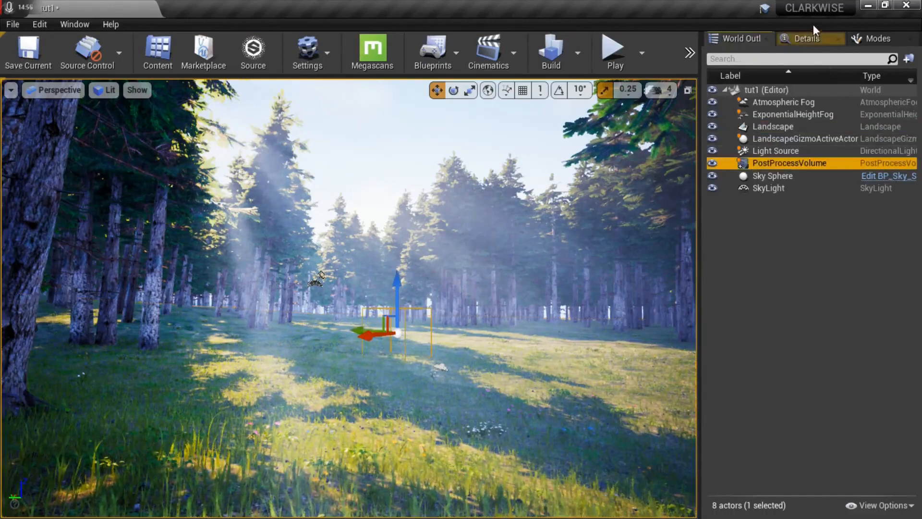
left_click(806, 38)
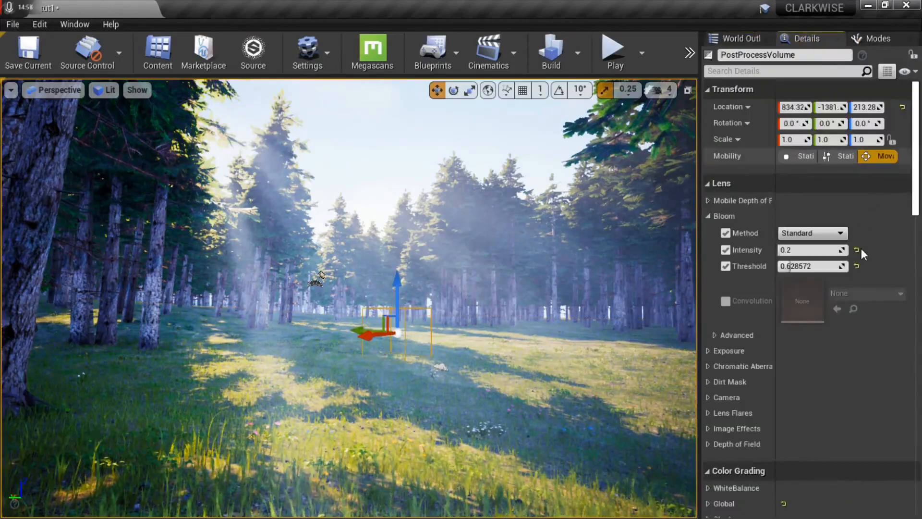
left_click(711, 219)
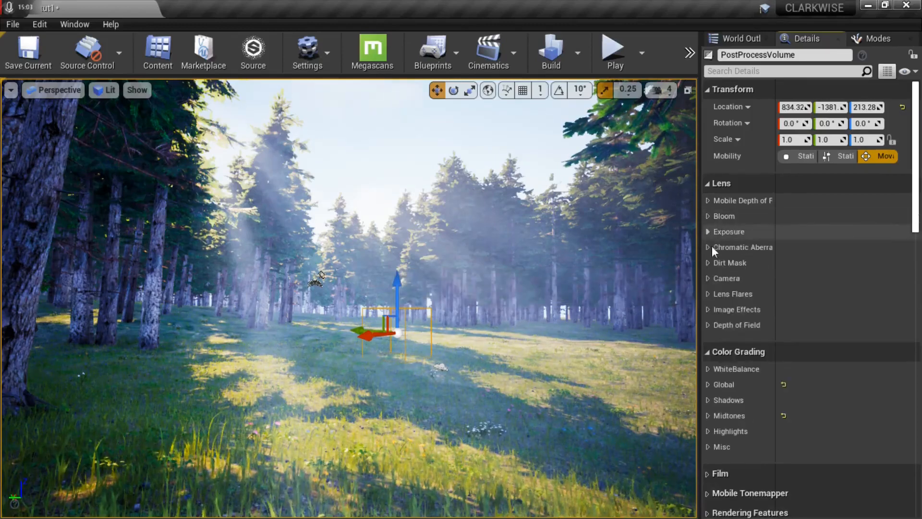
- Enable the Focal Distance override in the volume's Depth of Field settings and try adjusting its value
left_click(708, 325)
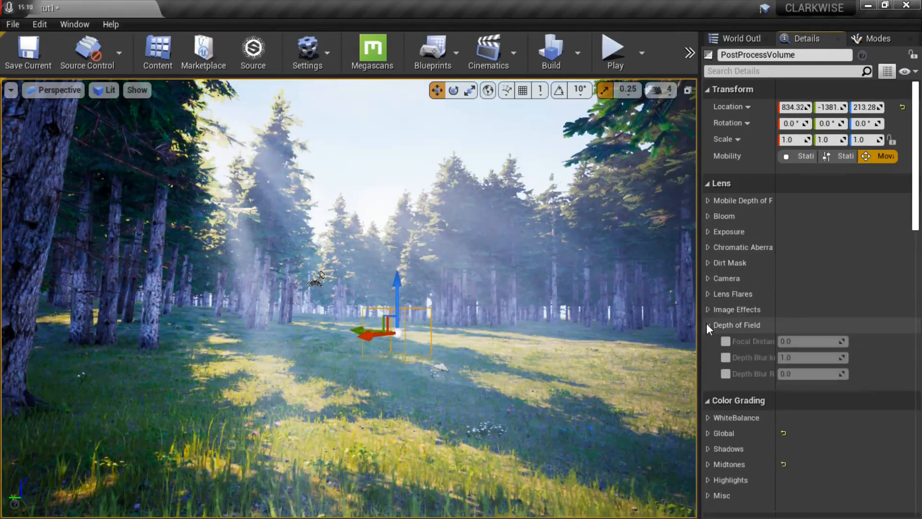
left_click(724, 340)
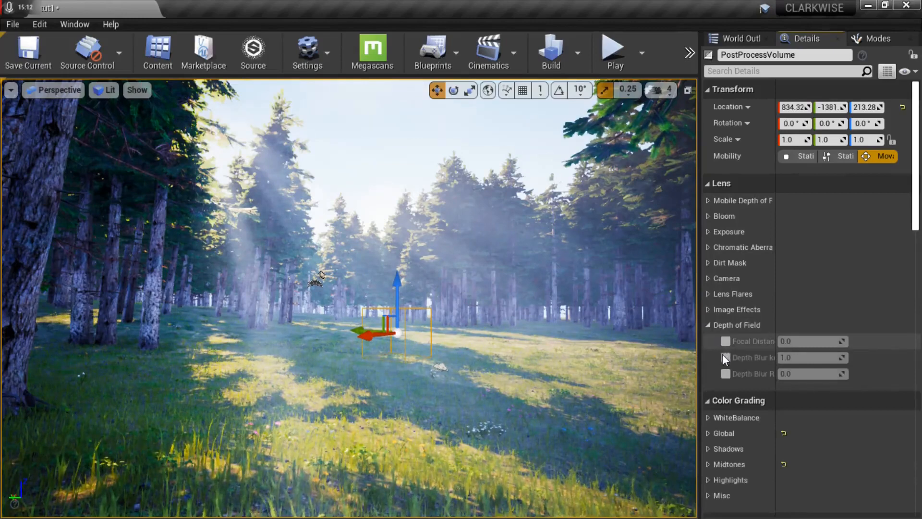
left_click(724, 360)
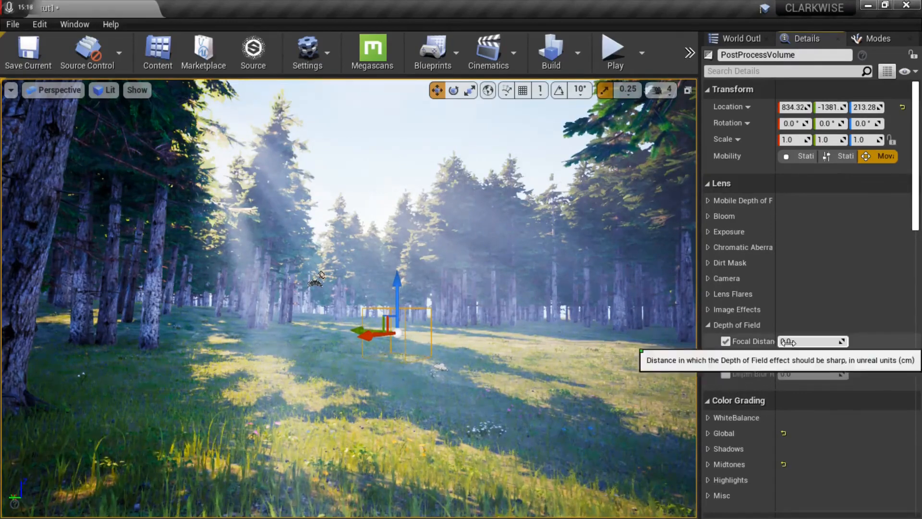
left_click_drag(788, 343, 816, 341)
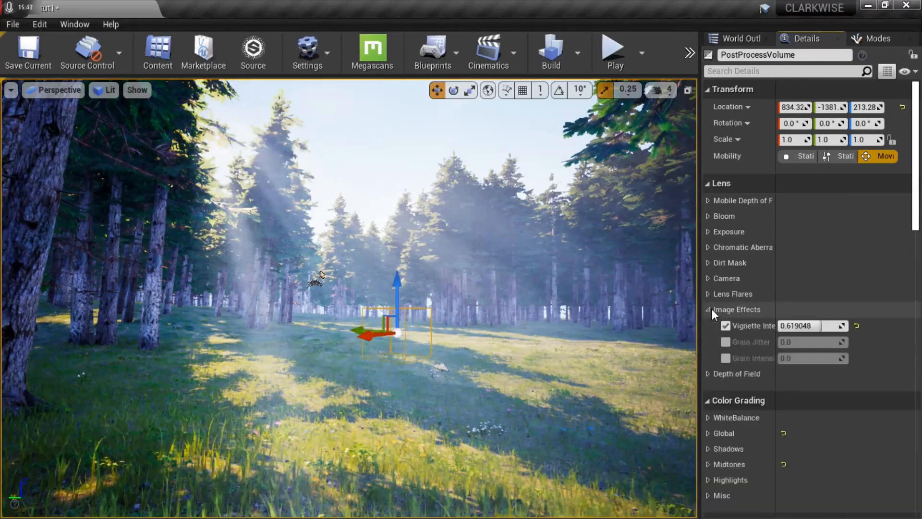
- Enable all five Camera overrides in the volume's Lens settings and try an Aperture (F-stop) of 10.2
left_click(711, 310)
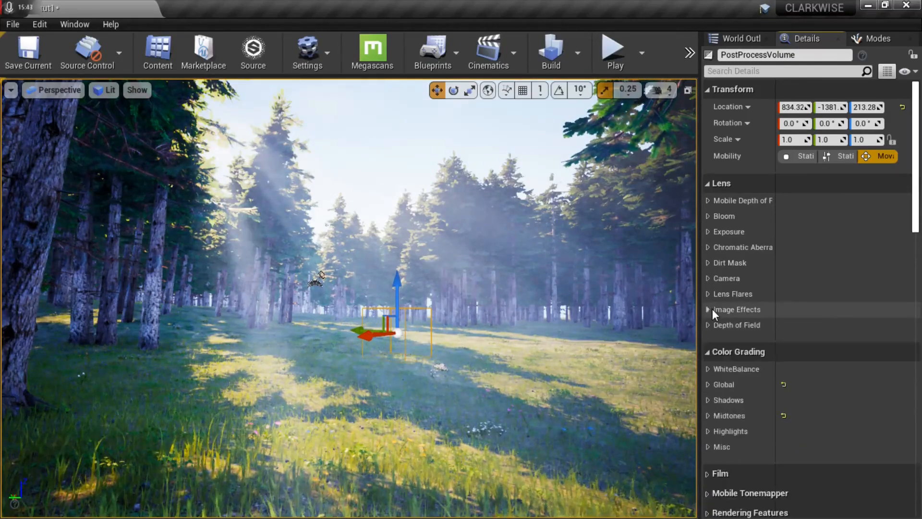
left_click(708, 279)
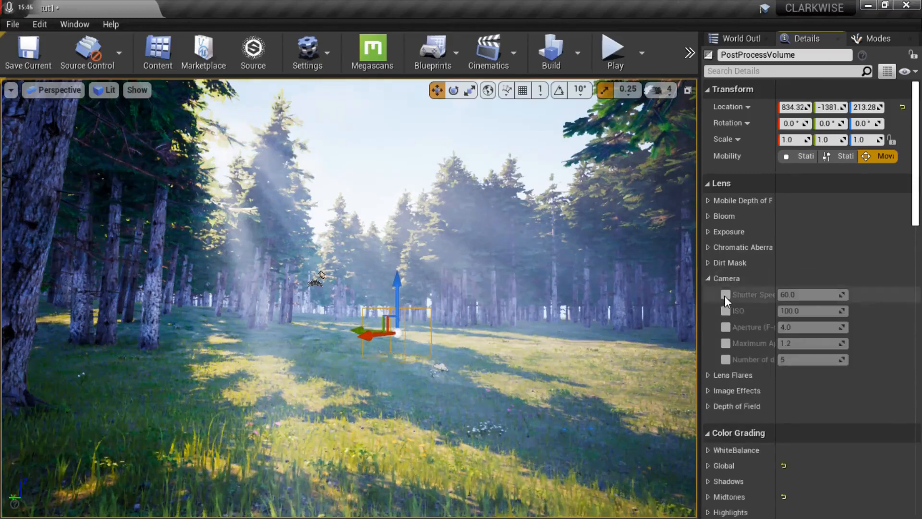
left_click(726, 295)
left_click(726, 311)
left_click(726, 327)
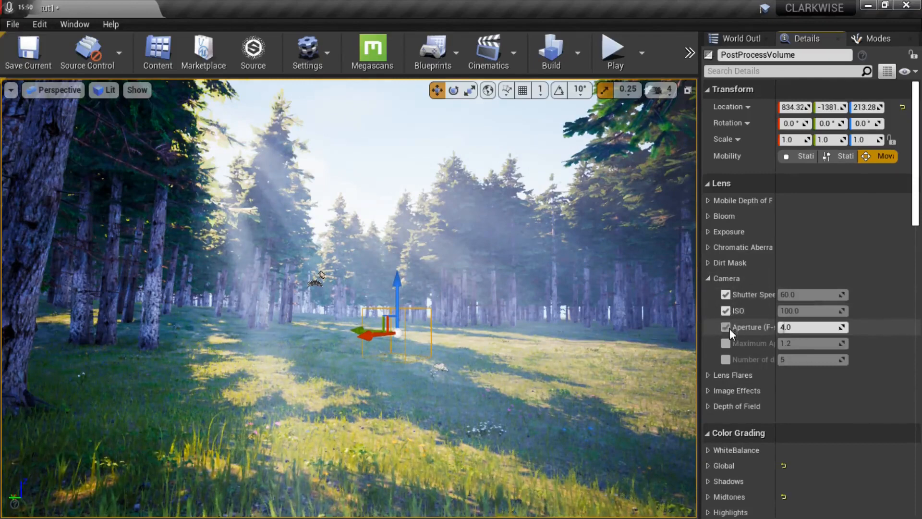
left_click(725, 343)
left_click(725, 359)
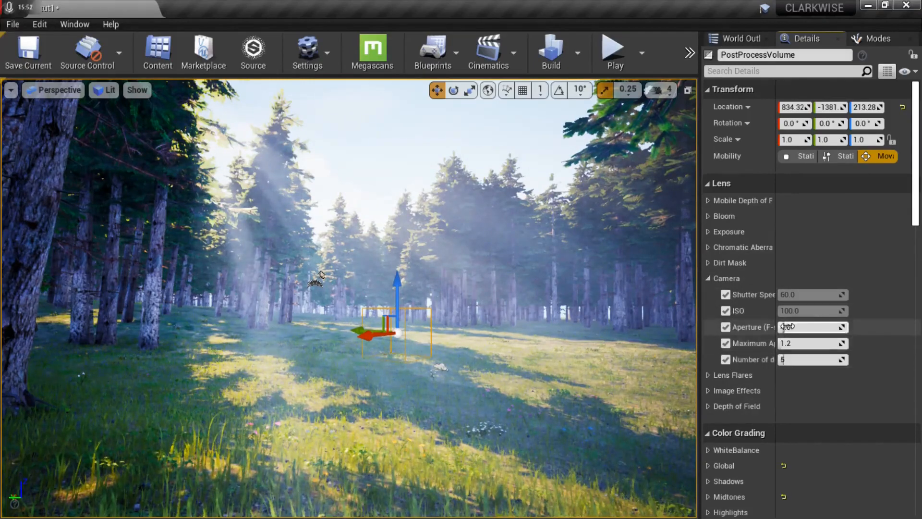
mouse_move(791, 329)
left_mouse_down()
mouse_move(840, 328)
mouse_move(798, 328)
left_mouse_up()
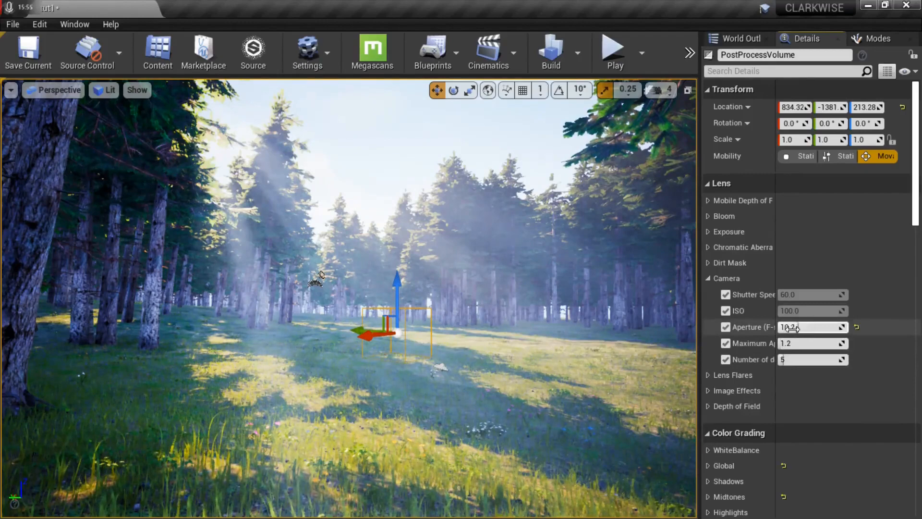
- Disable all five Camera overrides of the PostProcessVolume and collapse its Camera settings
left_click(726, 295)
left_click(726, 310)
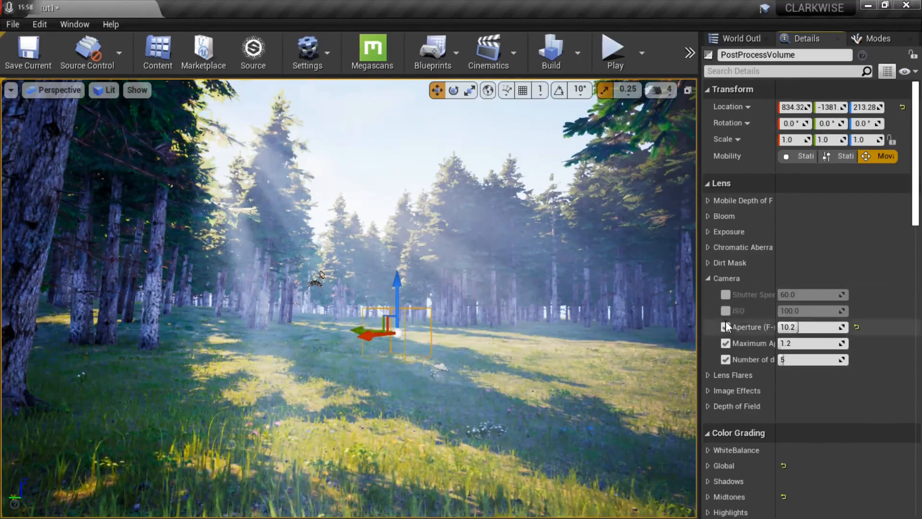
left_click(725, 329)
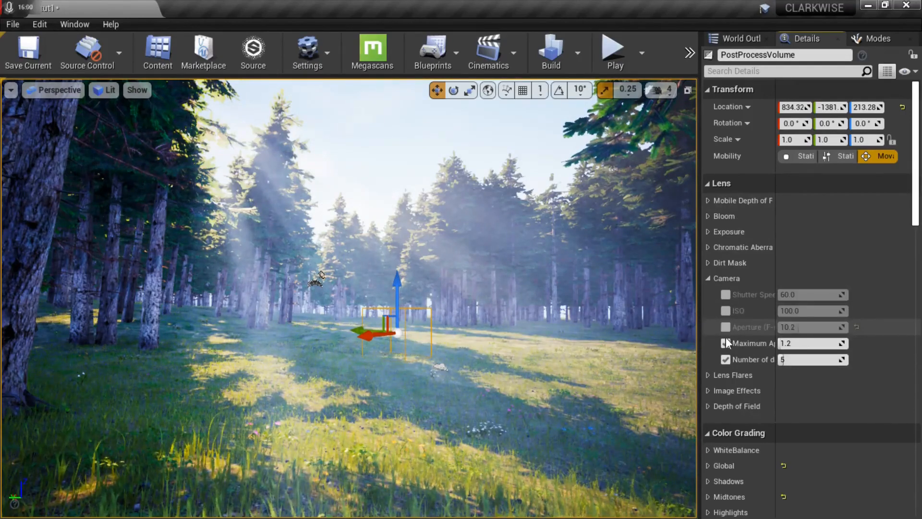
left_click(725, 343)
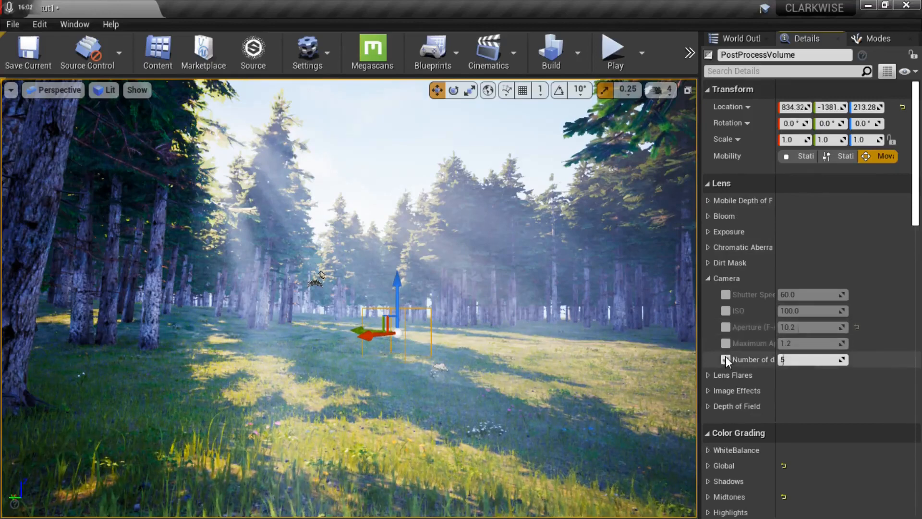
left_click(725, 359)
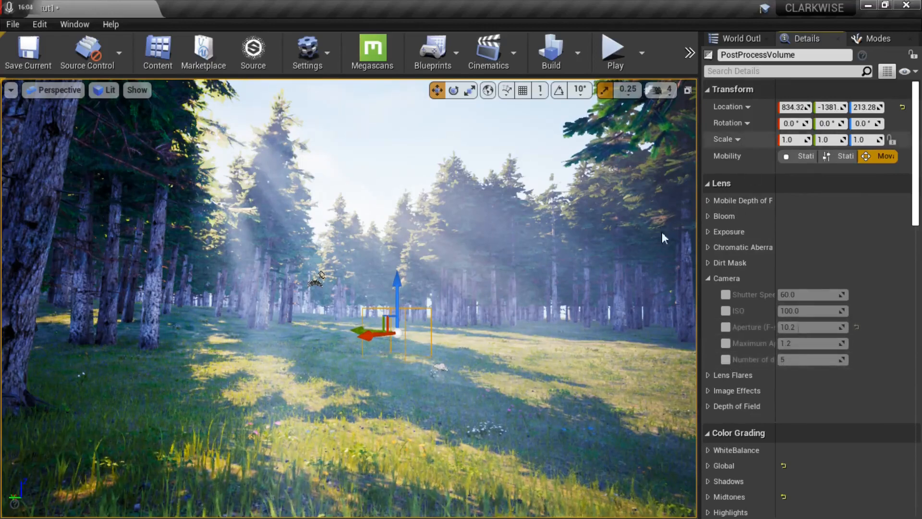
left_click(709, 279)
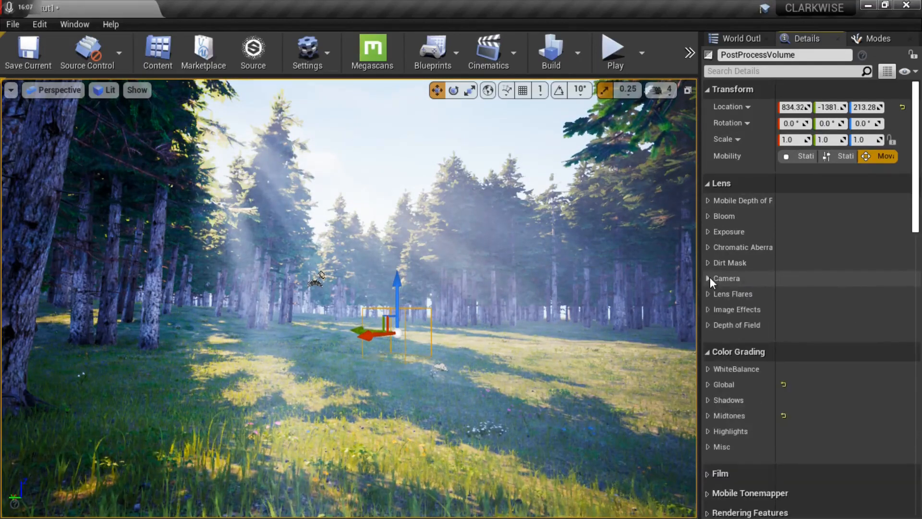